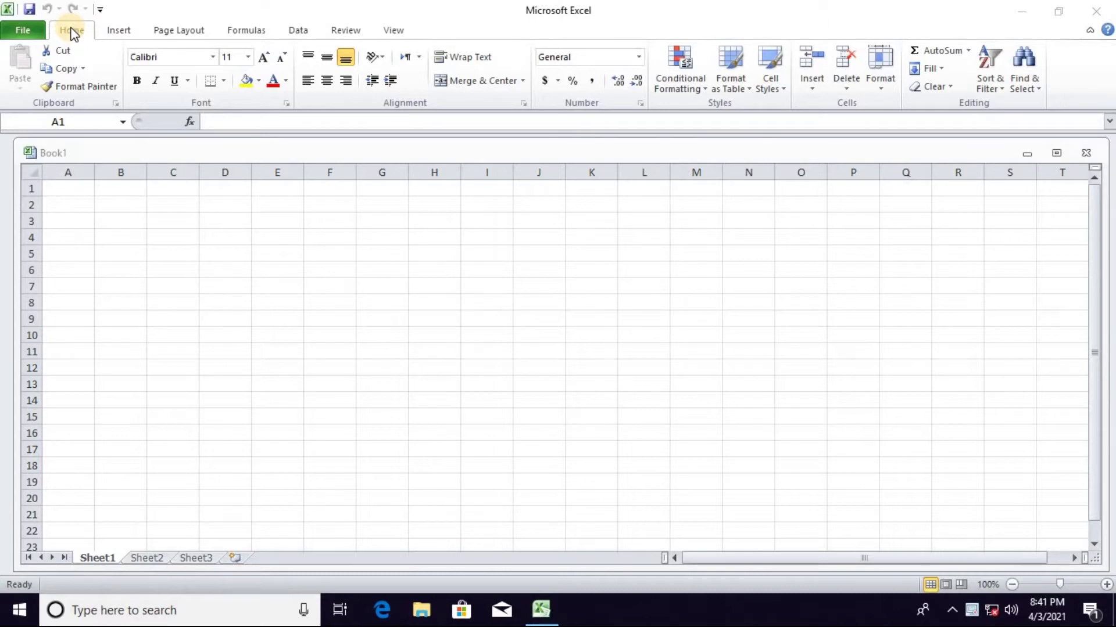
click(25, 32)
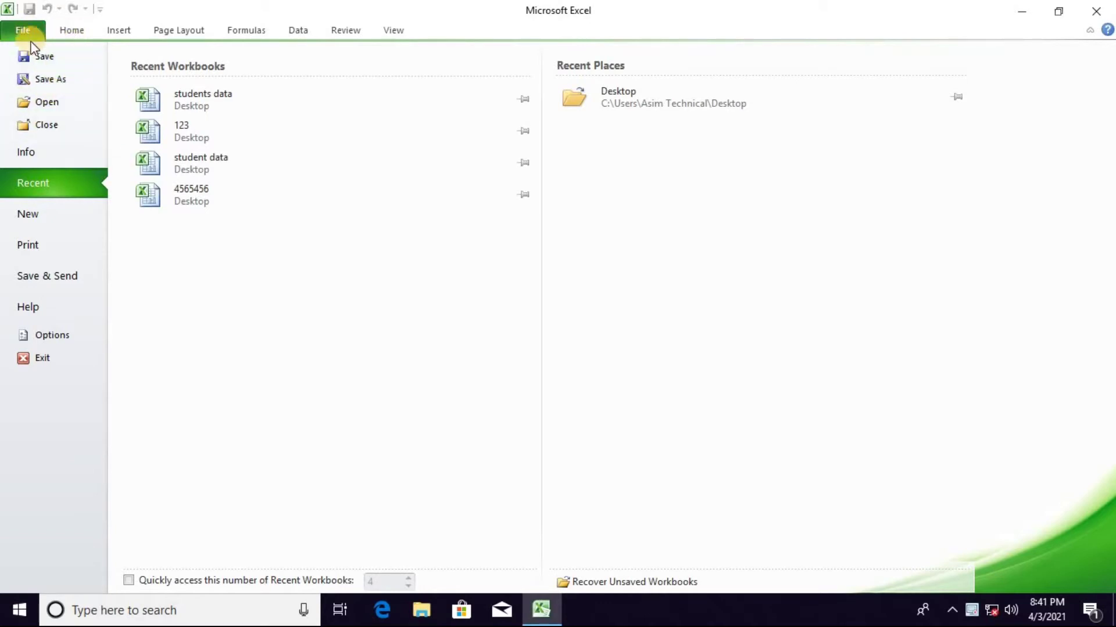
click(33, 35)
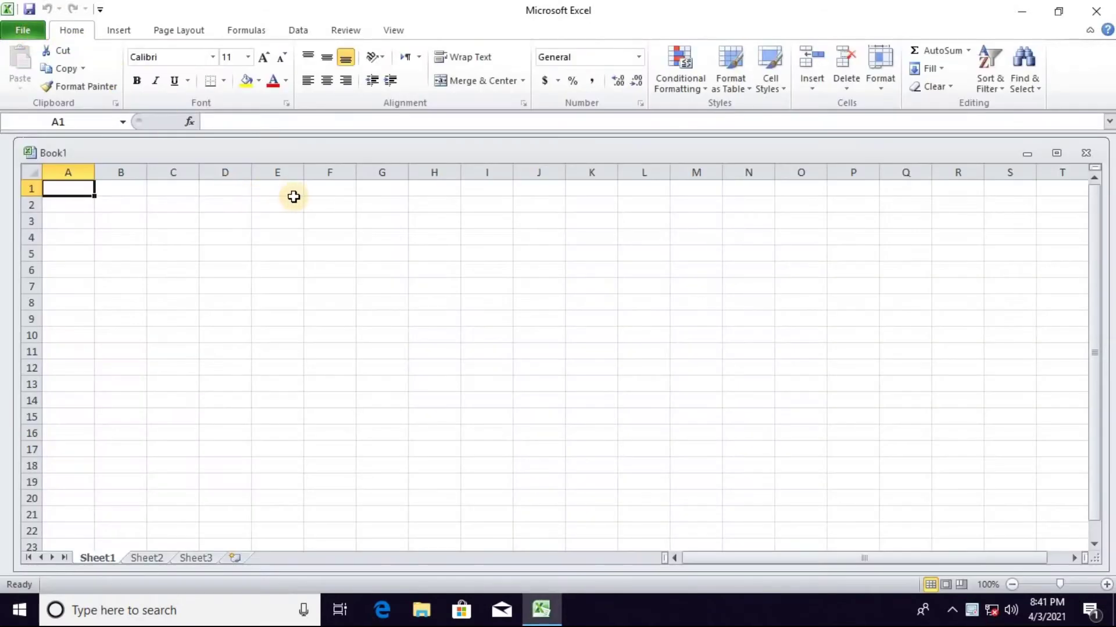
click(82, 219)
click(212, 220)
click(90, 238)
click(243, 128)
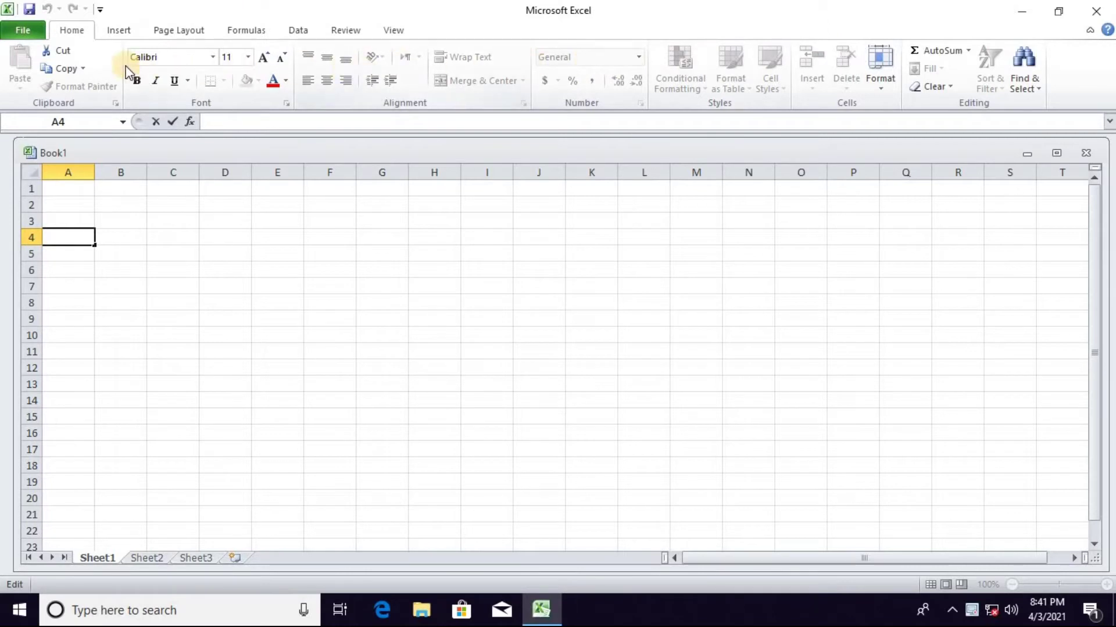
click(130, 32)
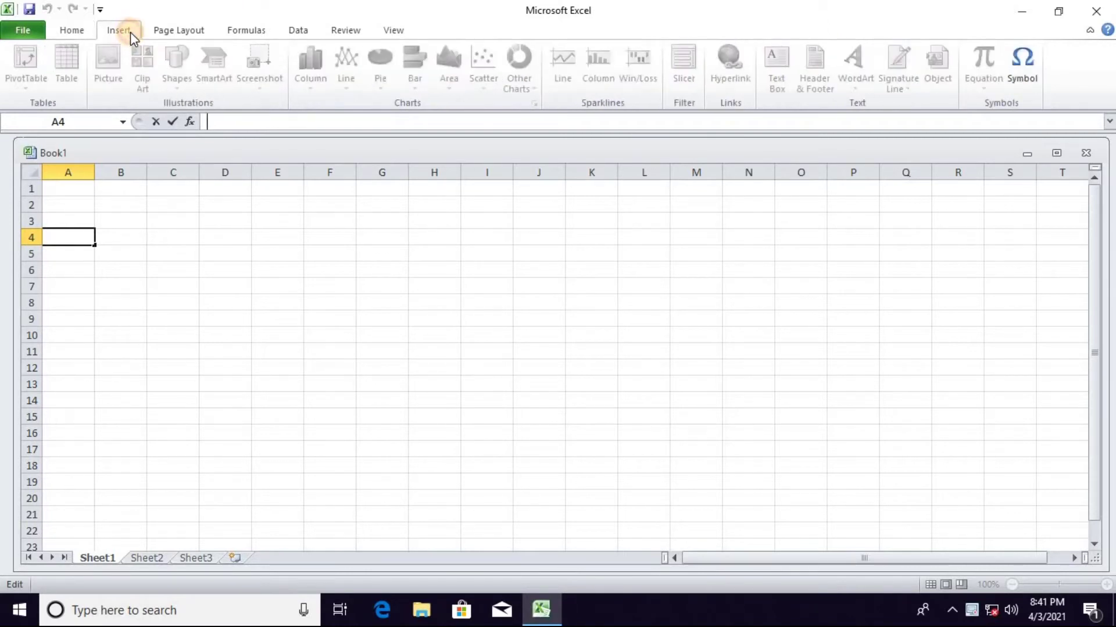
click(165, 31)
click(72, 31)
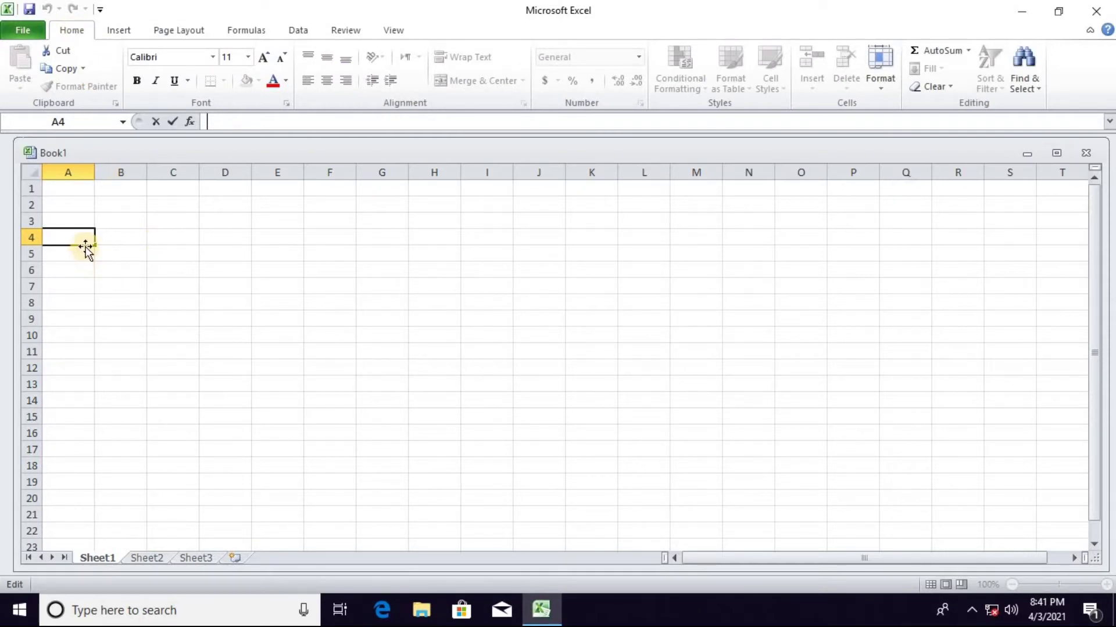
click(76, 190)
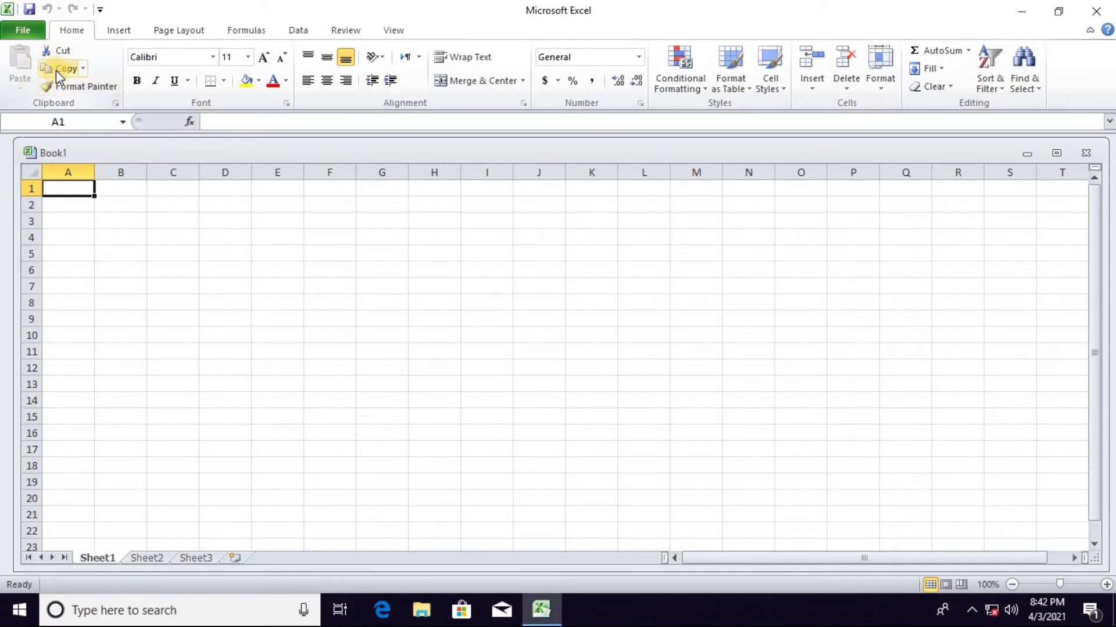
click(110, 220)
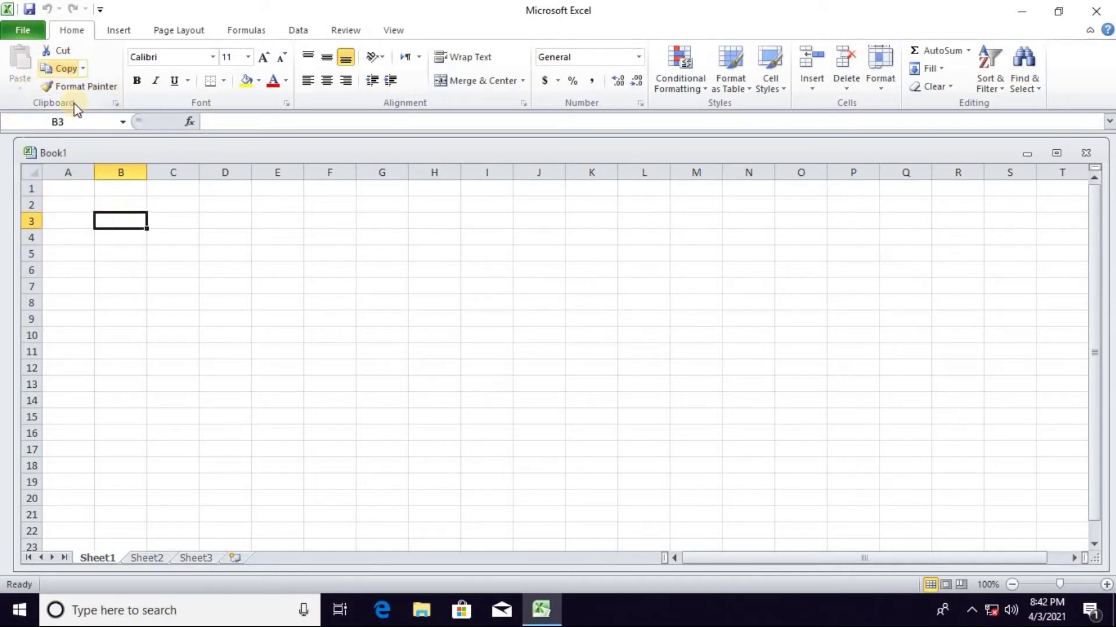
click(72, 204)
click(135, 190)
click(124, 206)
click(114, 240)
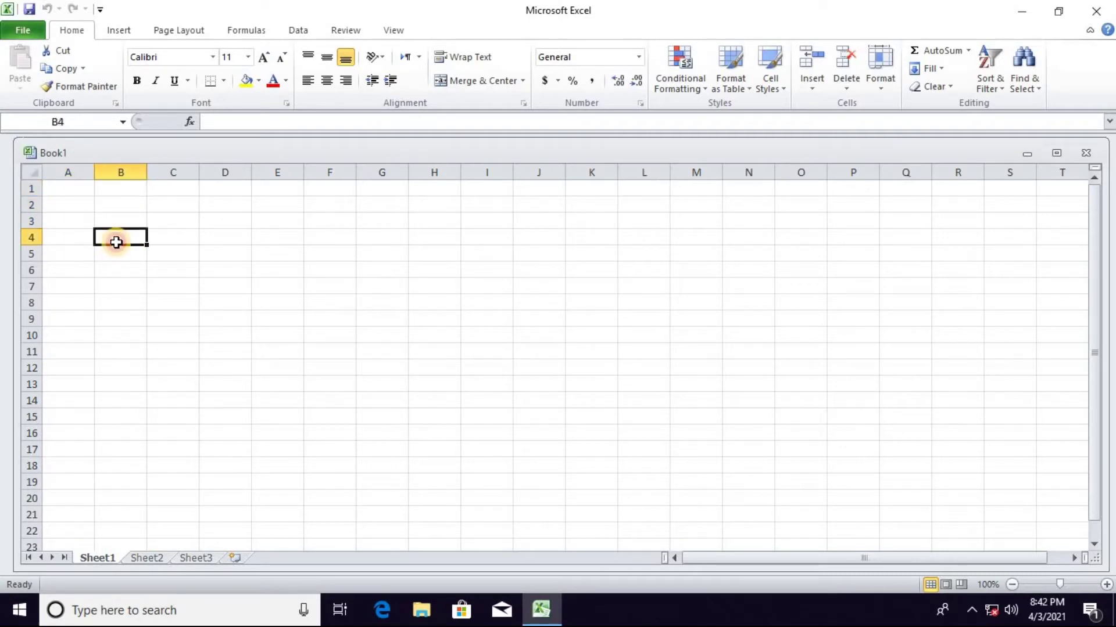
click(116, 216)
click(108, 200)
click(74, 202)
click(73, 188)
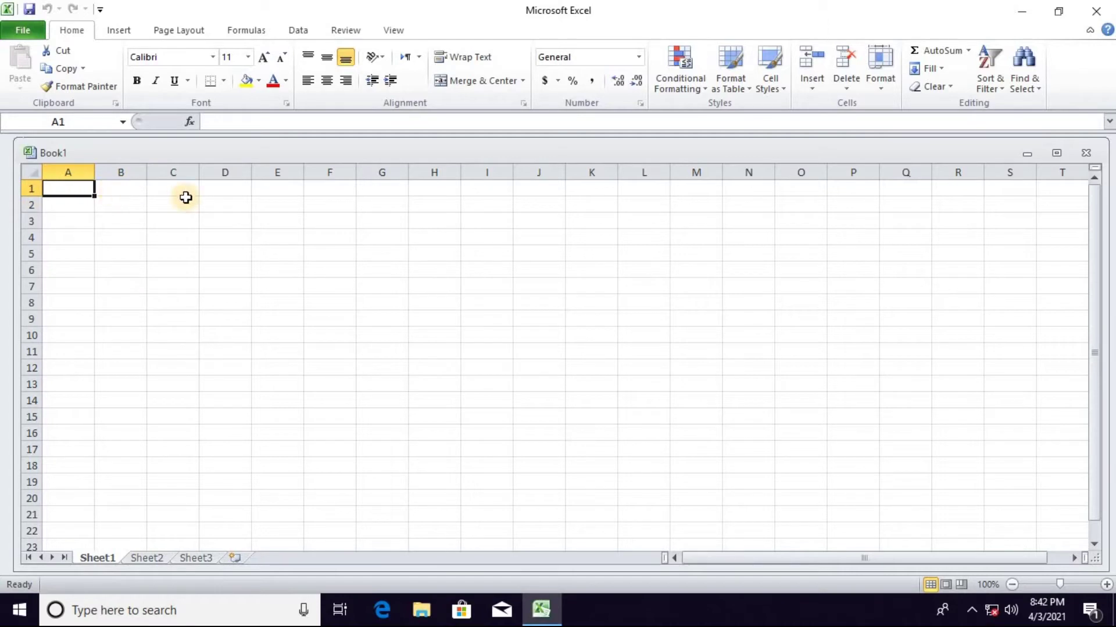
- Close the blank workbook without saving it and open the students data workbook from the desktop in a maximized window
click(1100, 13)
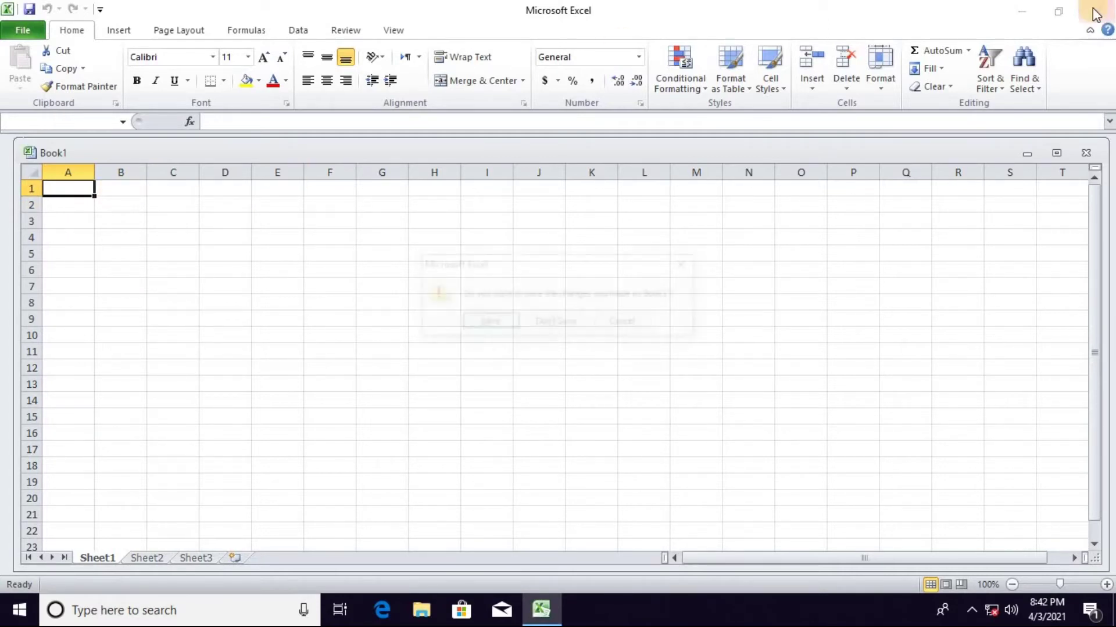
click(567, 320)
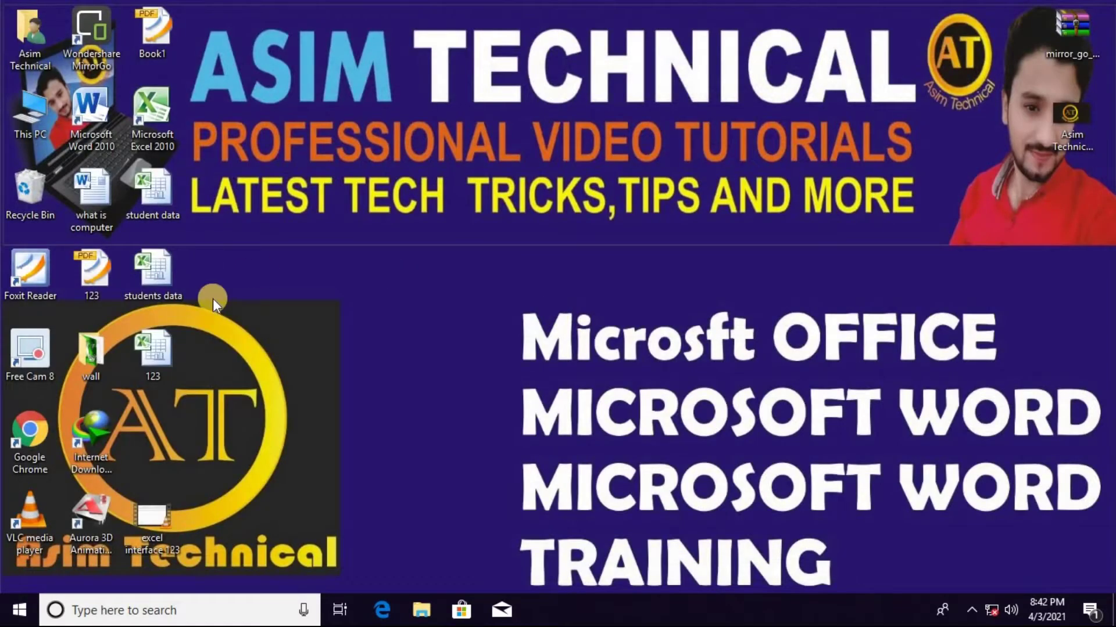
double_click(156, 276)
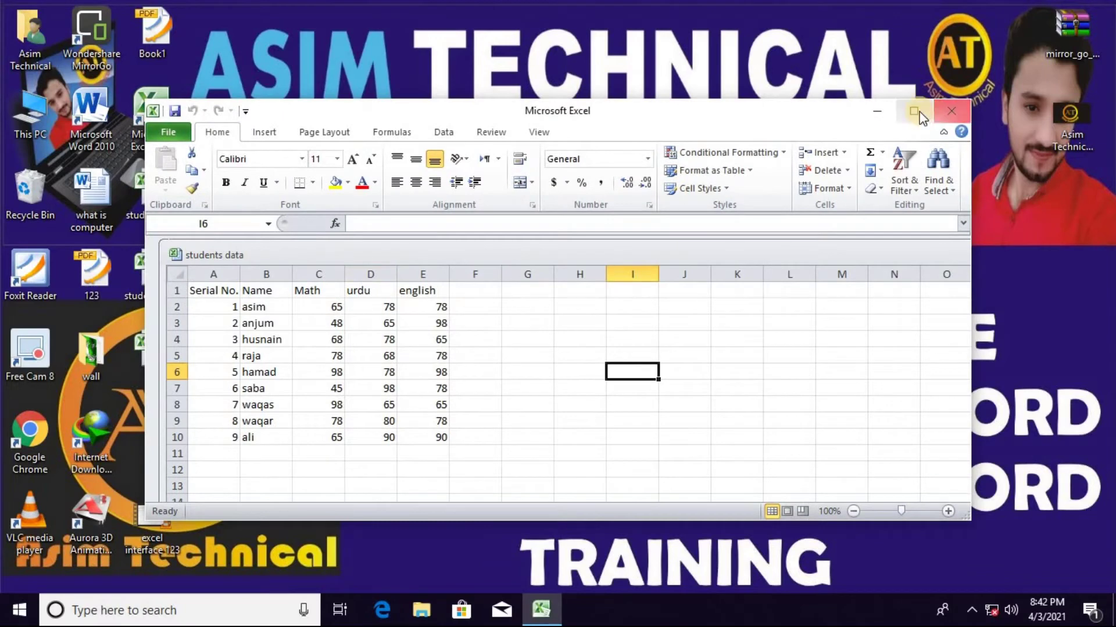
click(918, 114)
click(314, 333)
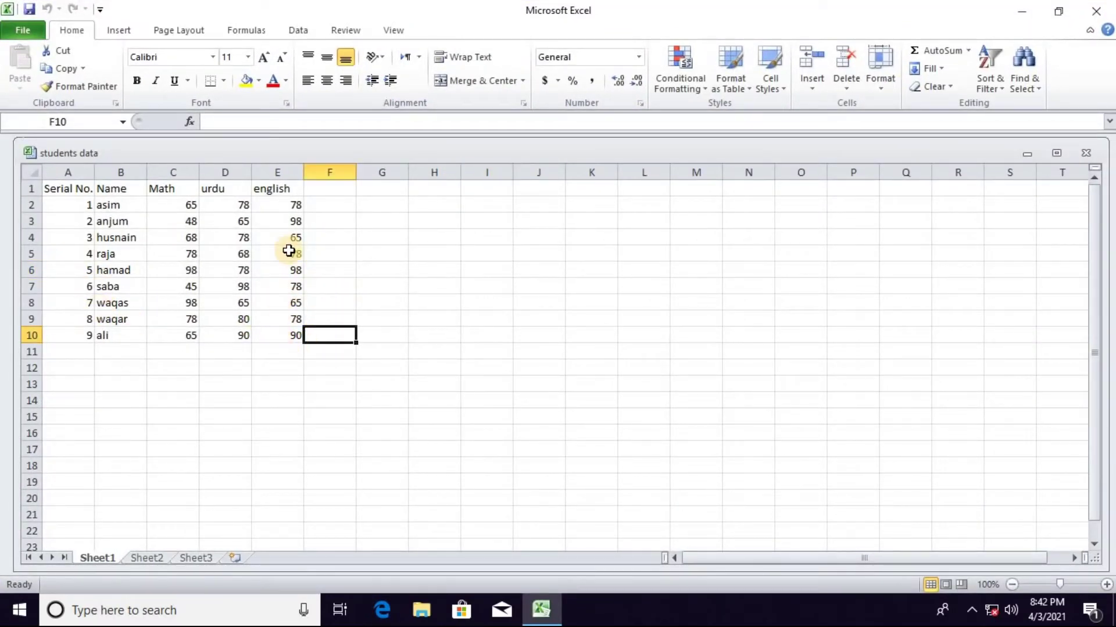
- Copy the English marks in E2:E10 and paste them into column G starting at G2
drag(281, 204, 302, 333)
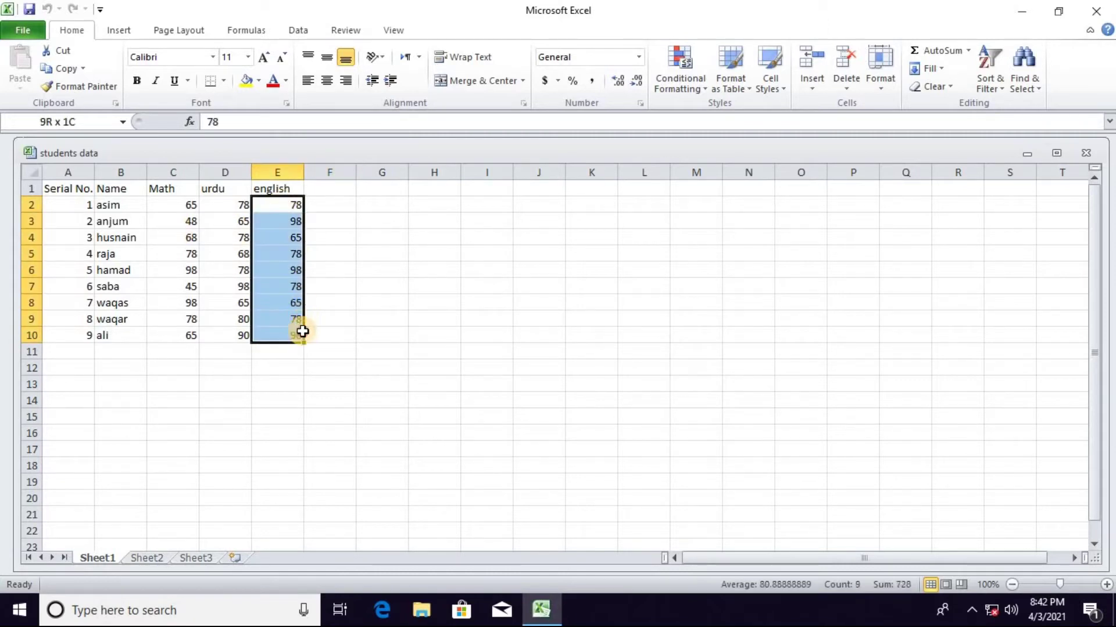
click(65, 69)
click(367, 202)
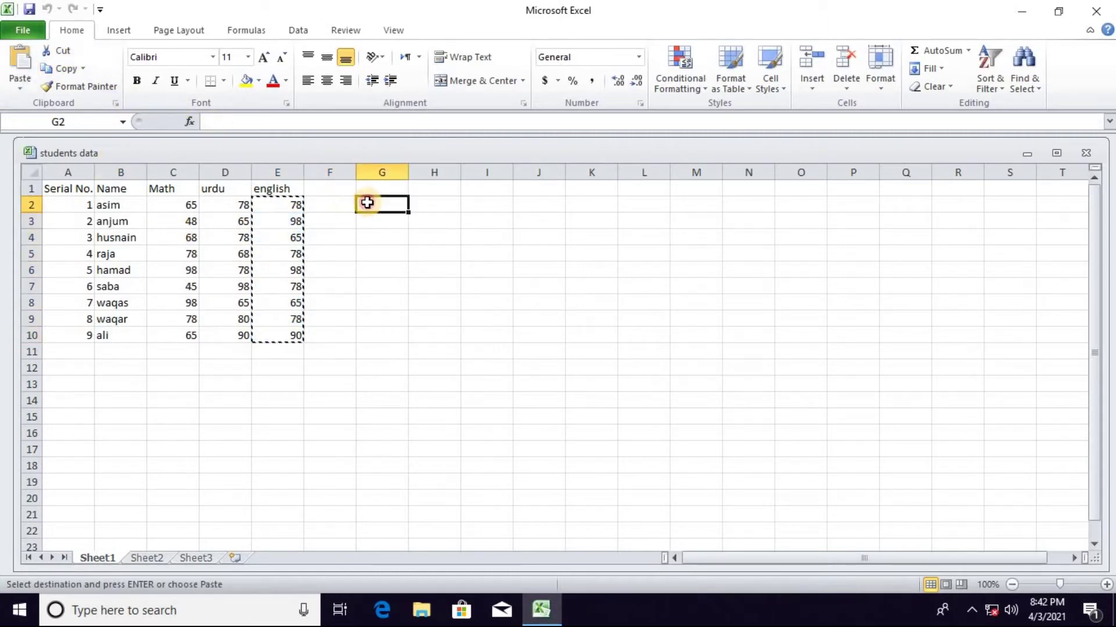
click(19, 65)
click(337, 265)
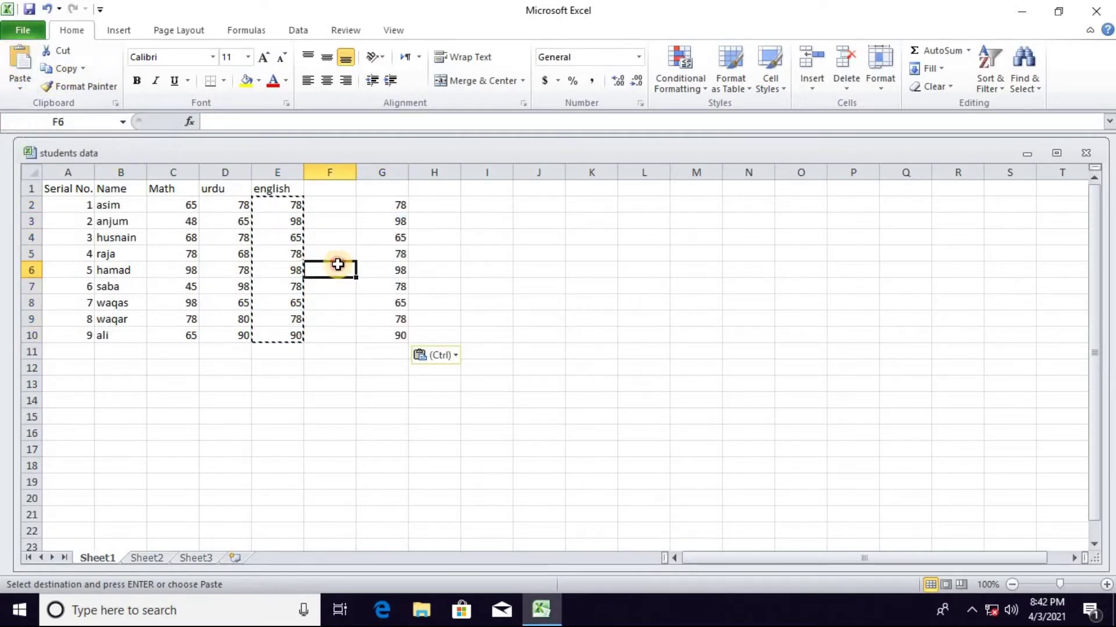
- Clear the pasted copy of the English marks from G2:G10
drag(392, 204, 400, 335)
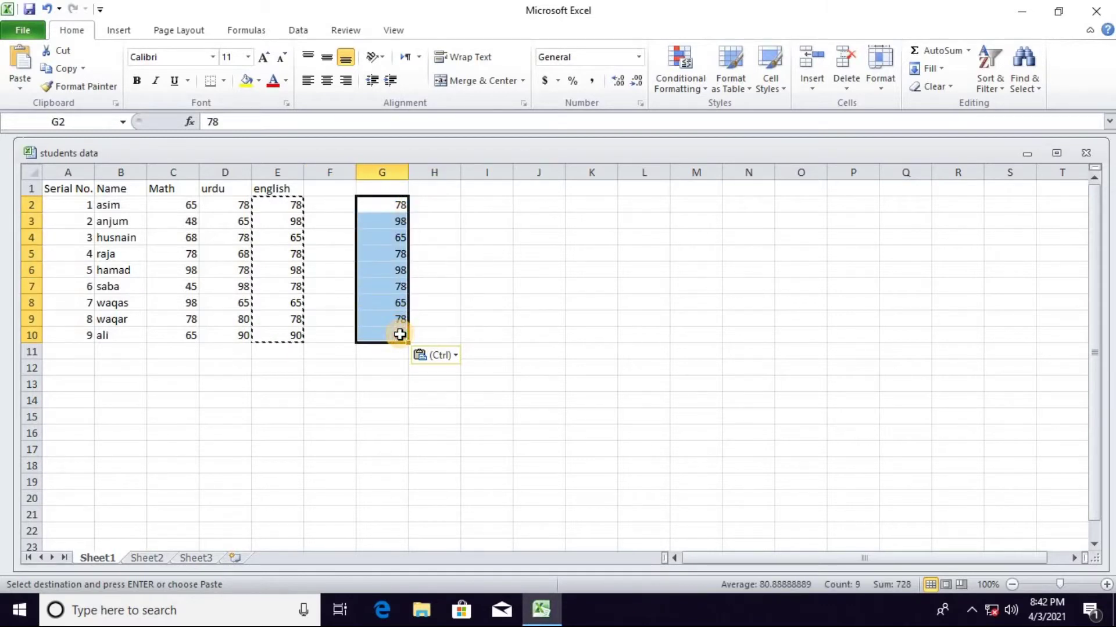
key(Delete)
click(299, 374)
- Cut the English marks from E2:E10 and paste them into column G starting at G2
drag(287, 207, 302, 336)
click(67, 50)
click(394, 204)
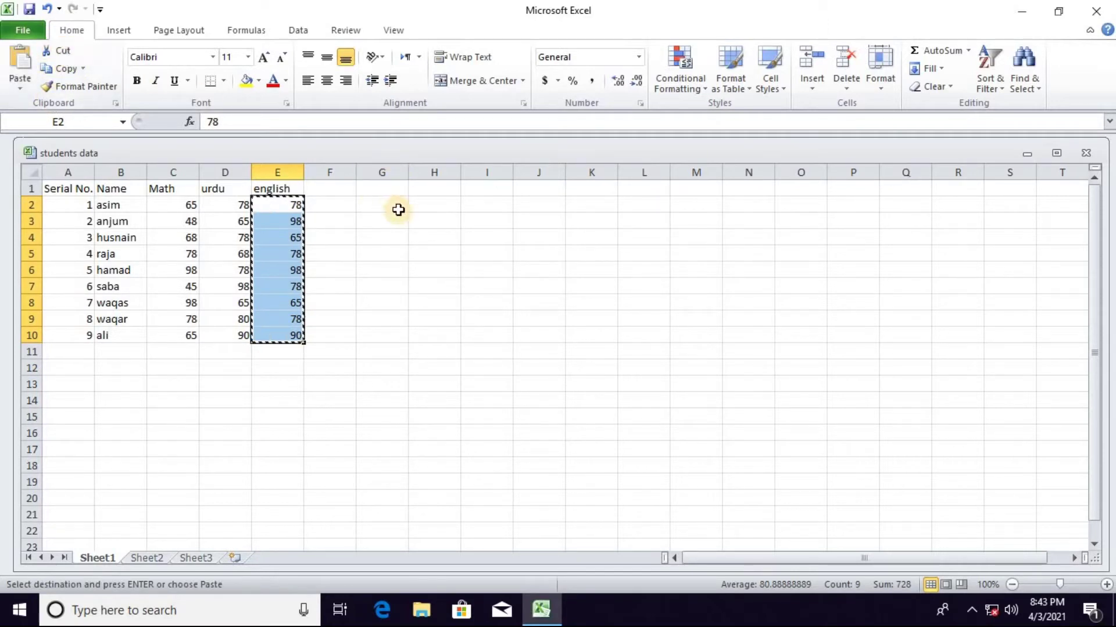
click(21, 67)
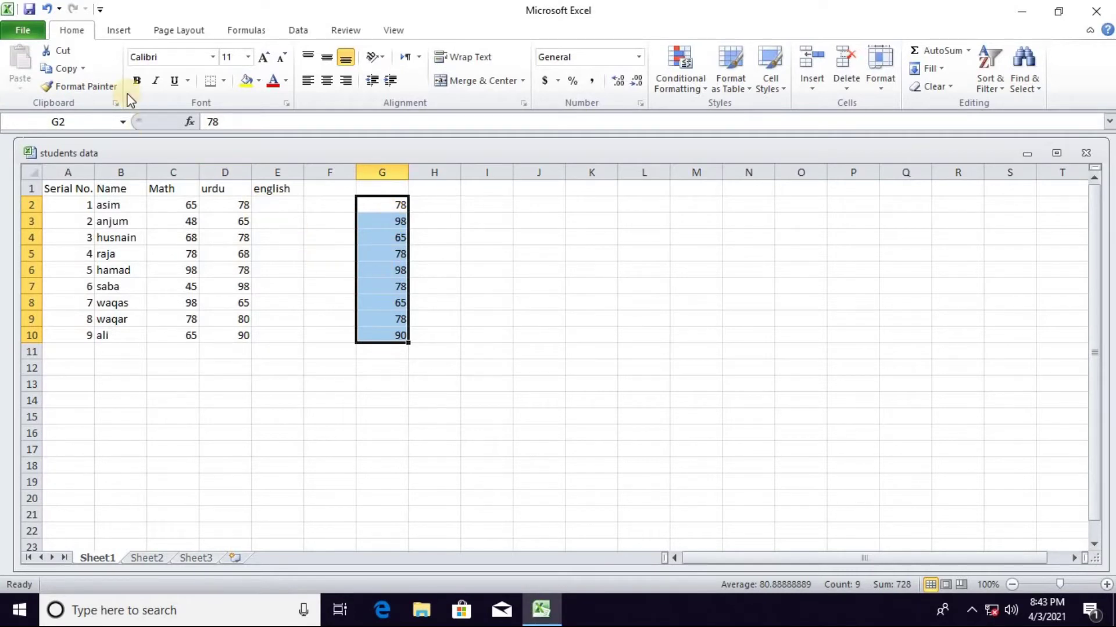
- Undo the move of the English marks to column G
click(49, 11)
click(339, 333)
key(BackSpace)
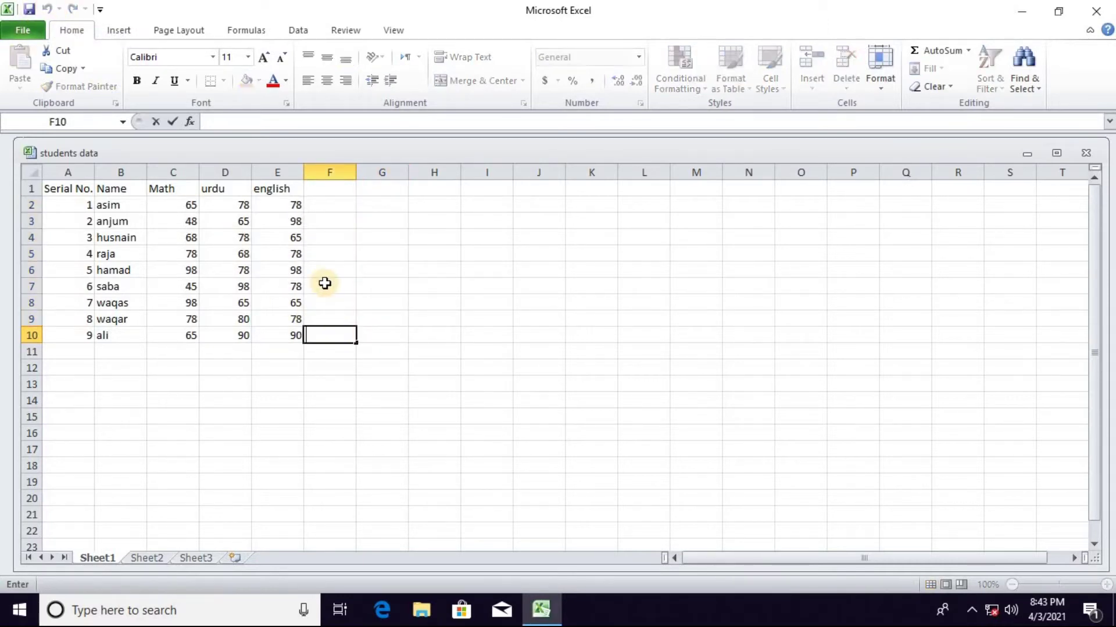
click(360, 273)
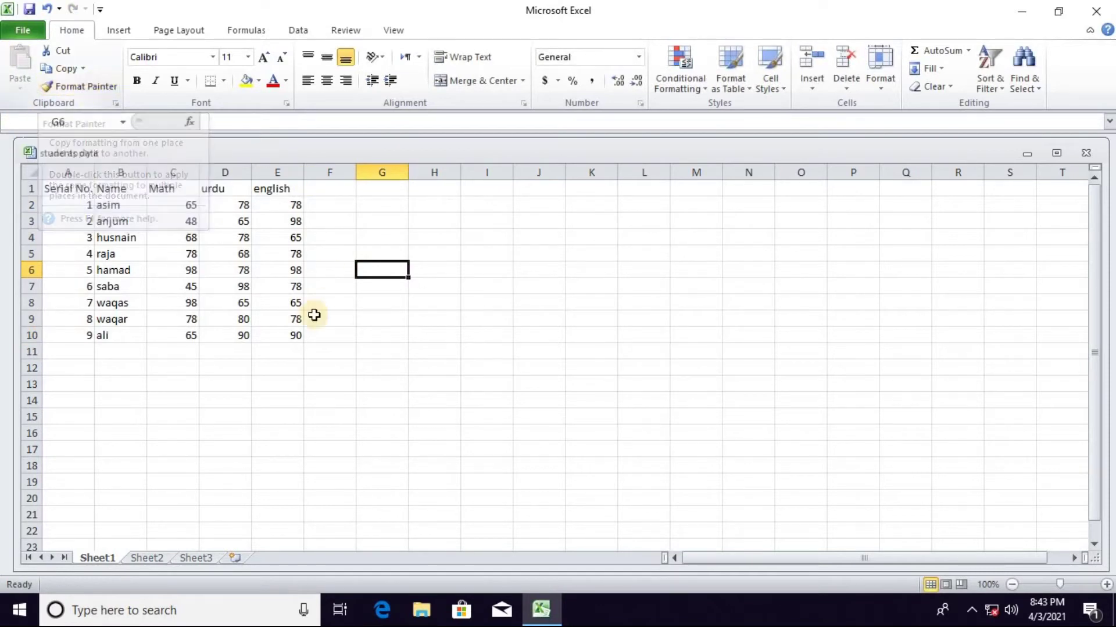
- Fill the last English mark in E10 with yellow
click(291, 337)
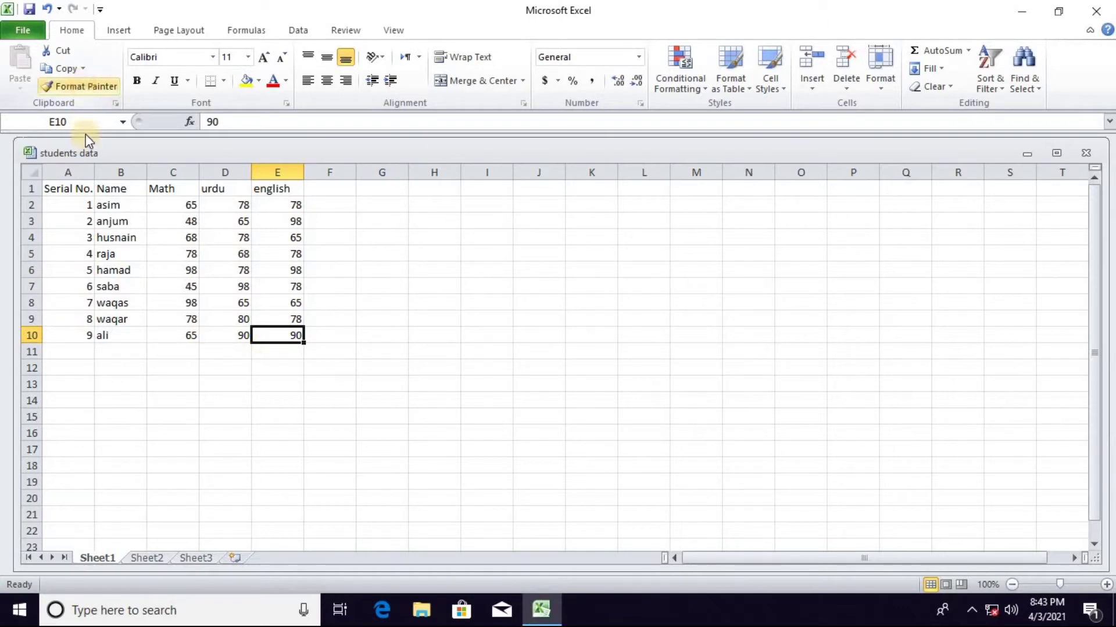
click(260, 85)
click(285, 200)
click(278, 365)
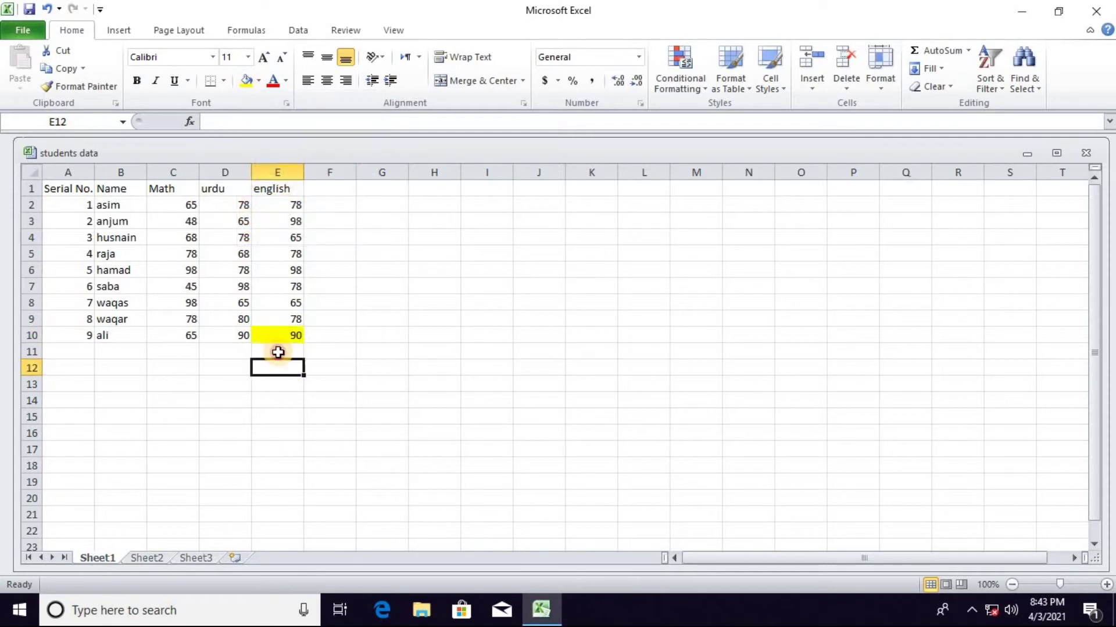
- Copy the yellow formatting of E10 to the empty cell E11 with Format Painter
click(271, 340)
click(102, 87)
click(273, 348)
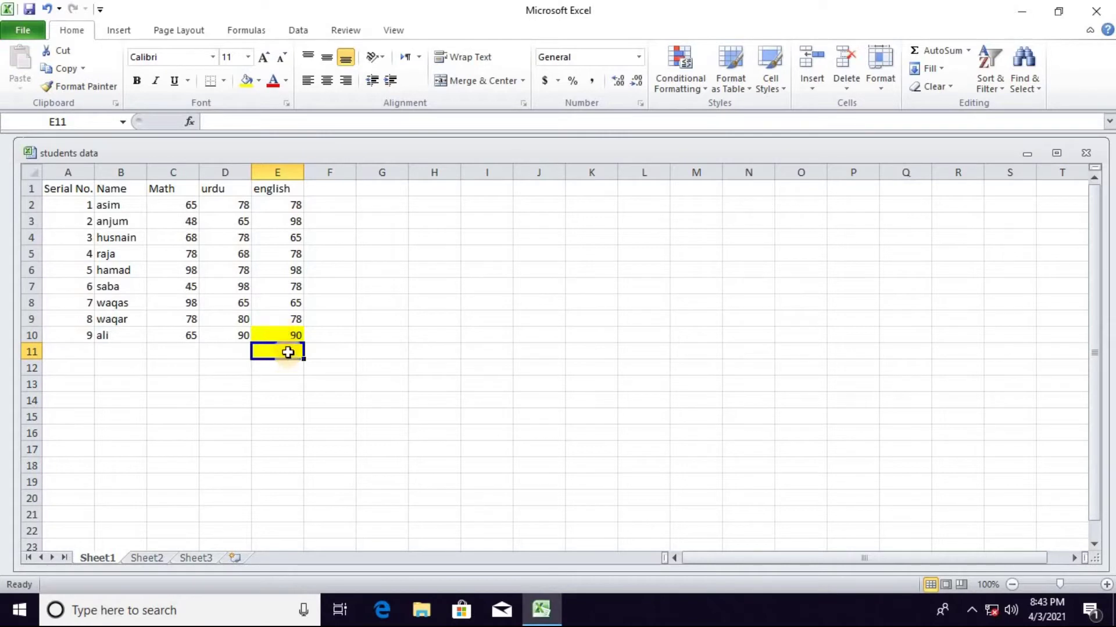
- Undo the formatting copied to E11 and the yellow fill of E10
key(ctrl+z)
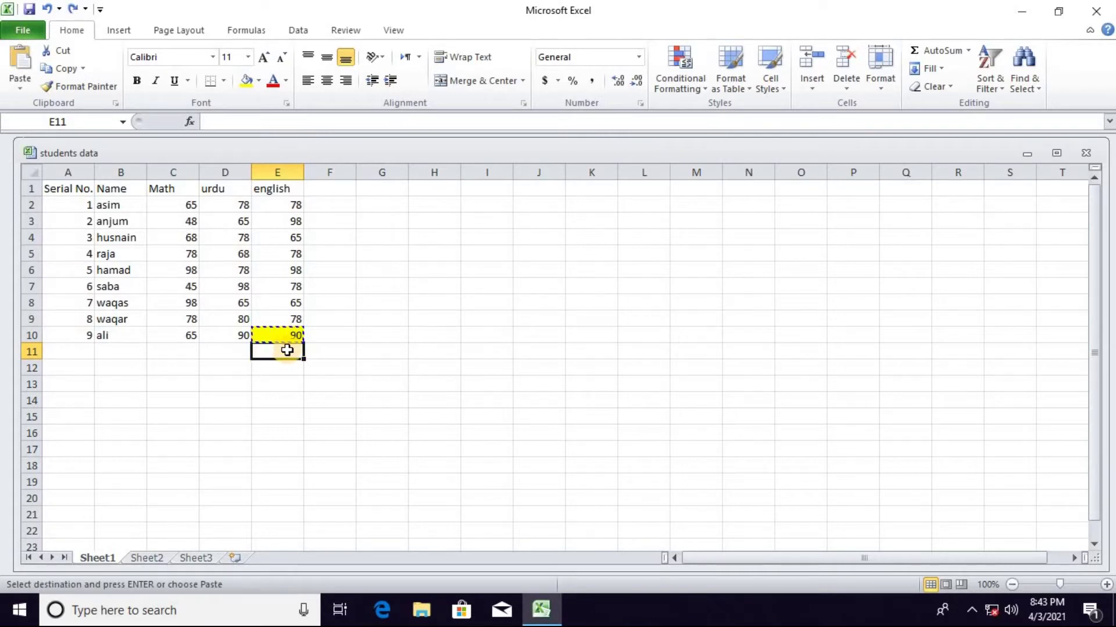
key(ctrl+z)
click(354, 301)
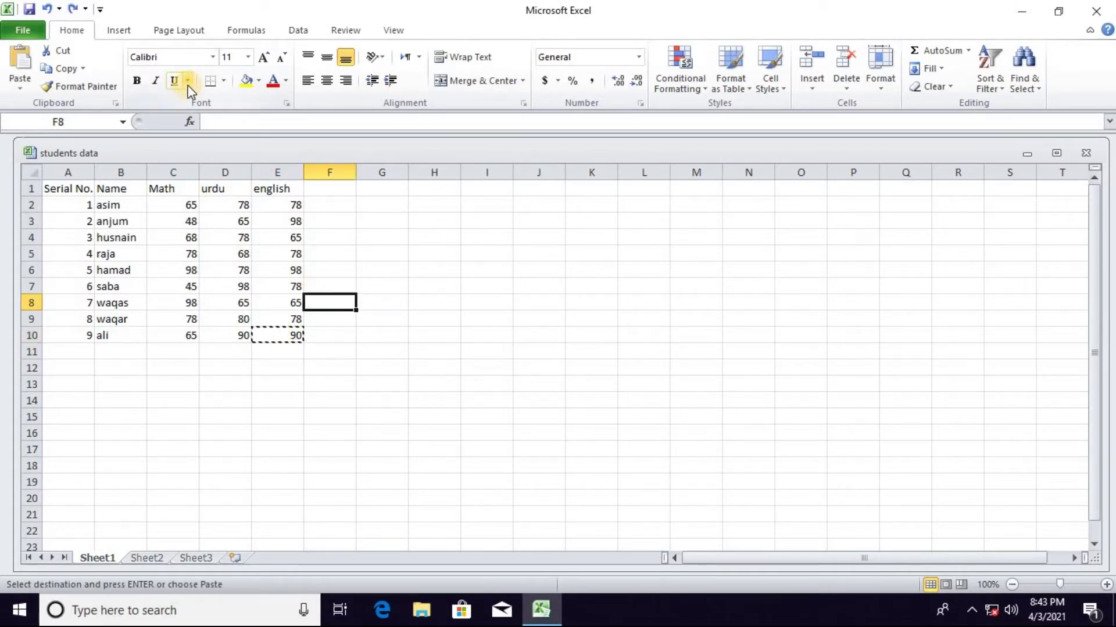
- Preview different fonts on the student names in B2:B10 without applying any
click(212, 57)
click(213, 57)
click(378, 333)
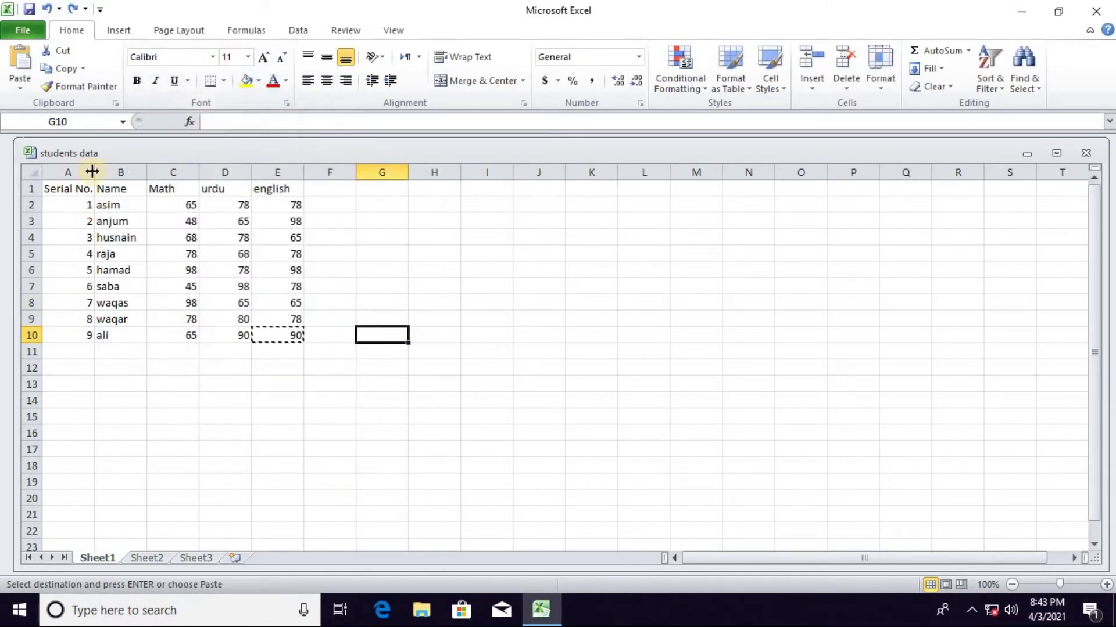
click(212, 57)
click(429, 265)
drag(110, 207, 134, 338)
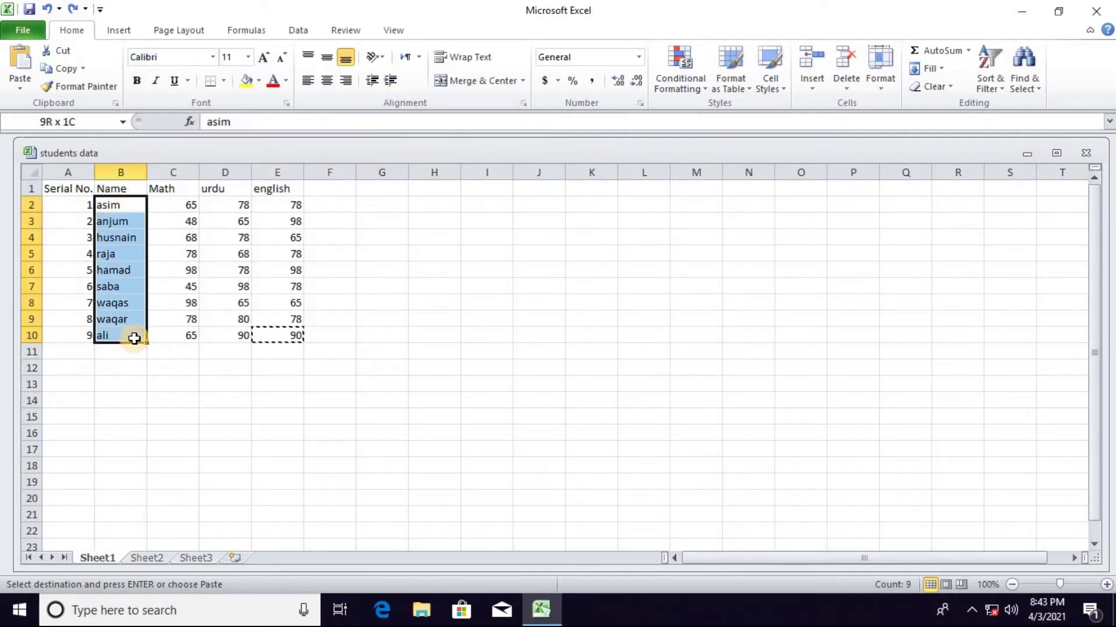
click(213, 57)
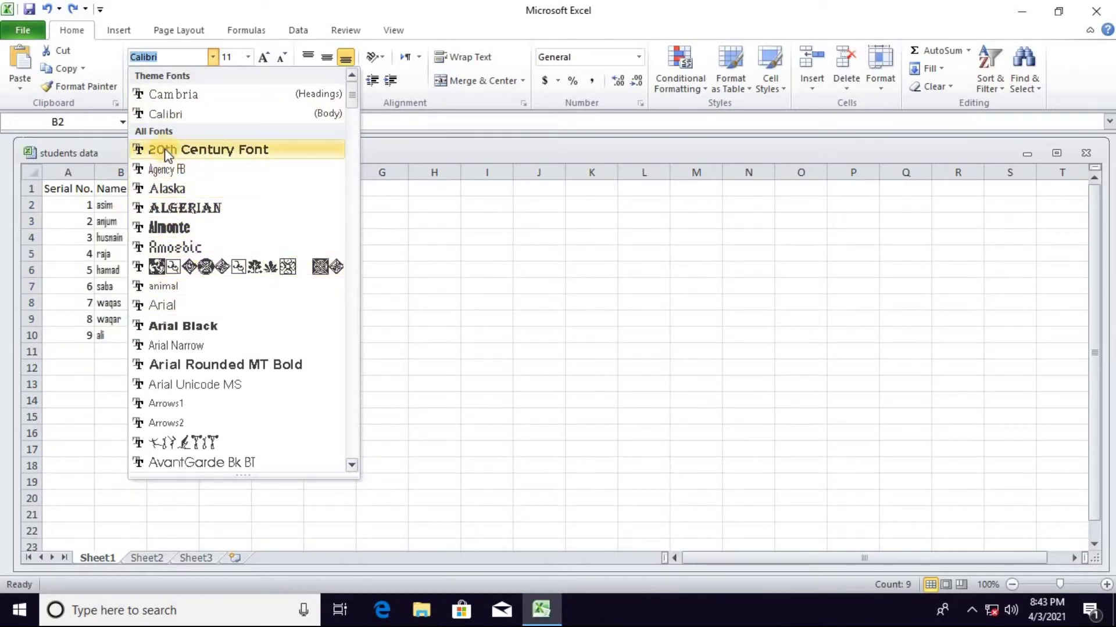
click(367, 252)
- Preview fonts on the whole student table A1:E10 and set its font to Calibri
drag(61, 191, 301, 339)
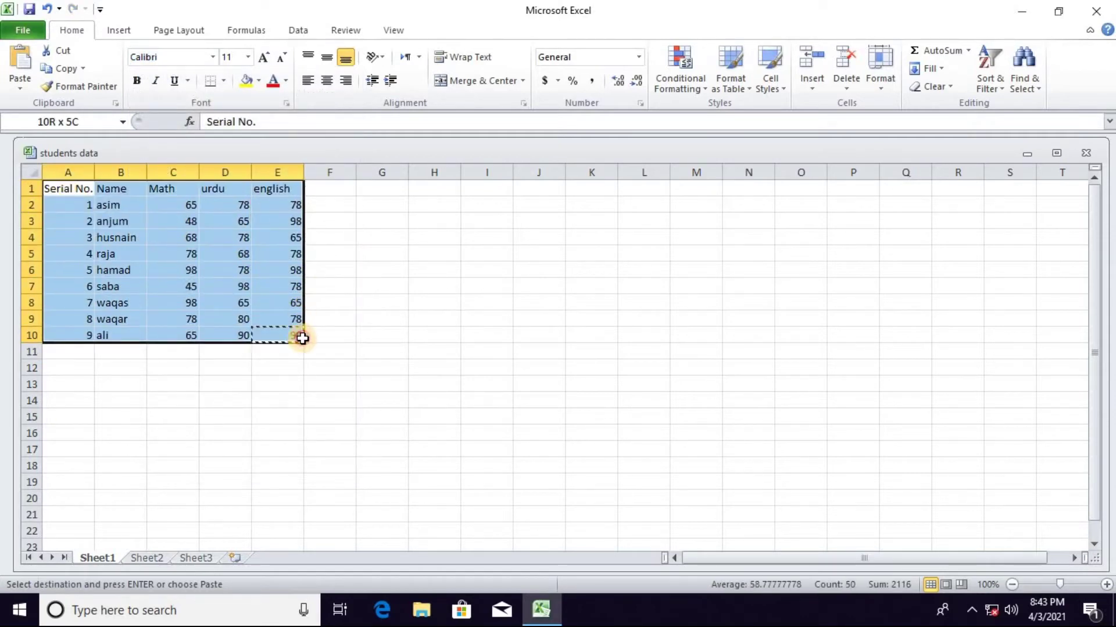
click(213, 57)
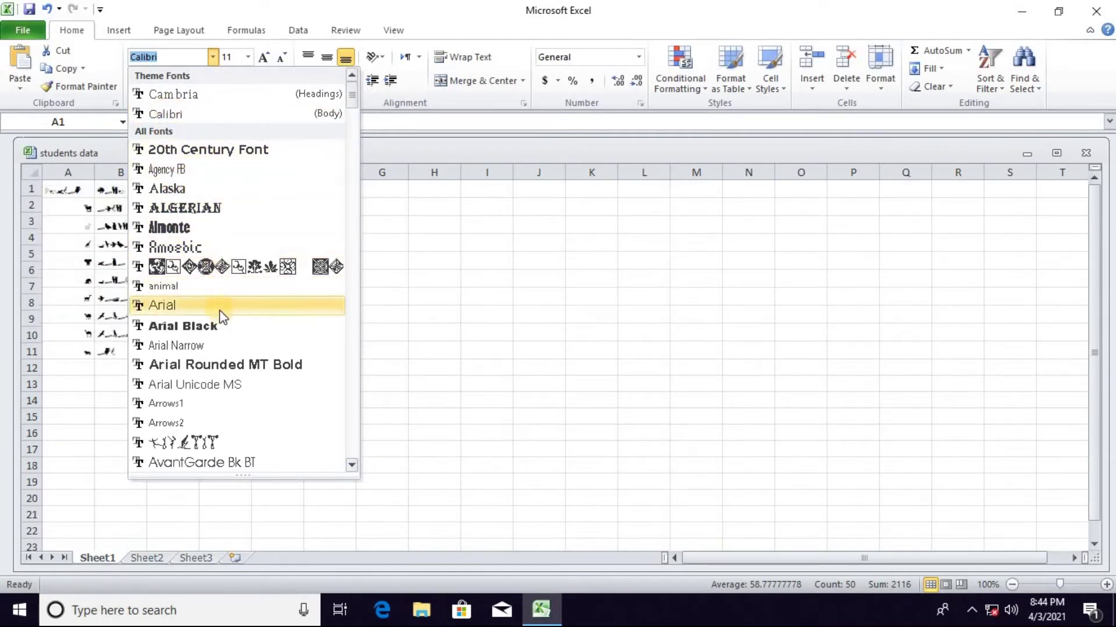
click(191, 116)
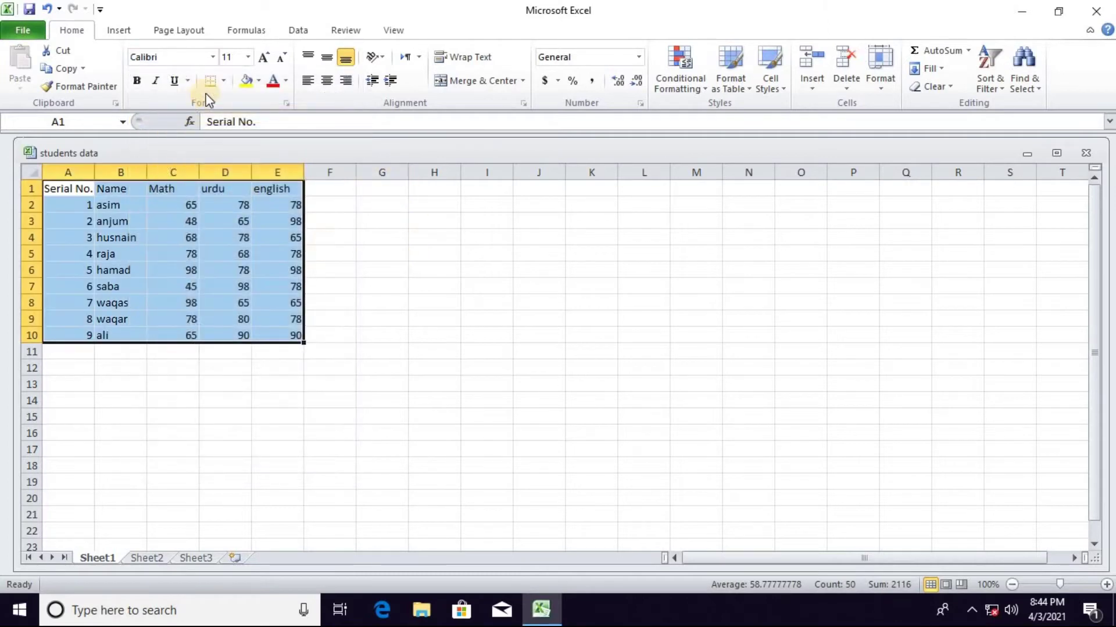
- Set the font size of the student table A1:E10 to 14
click(247, 57)
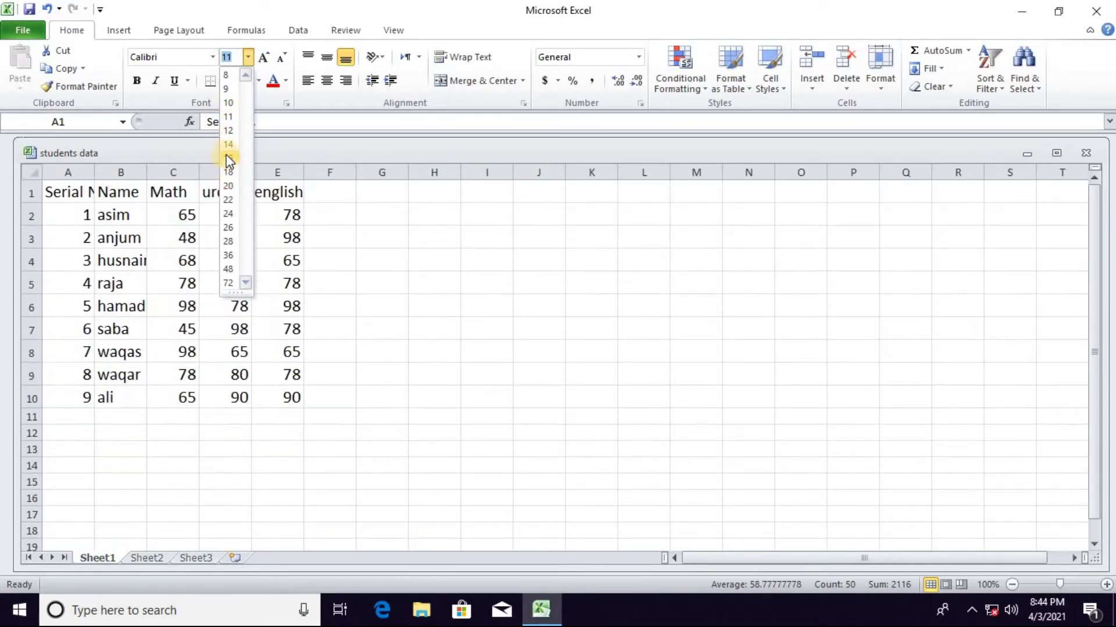
click(249, 148)
click(387, 233)
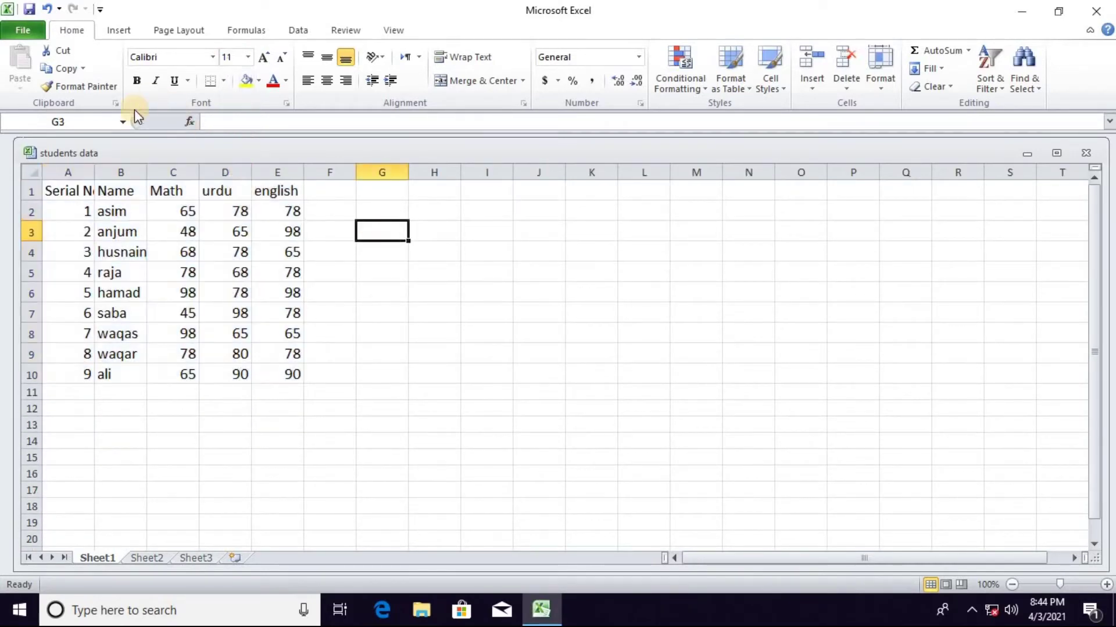
- Toggle bold on and off several times for the header row A1:E1, leaving it non-bold
click(117, 209)
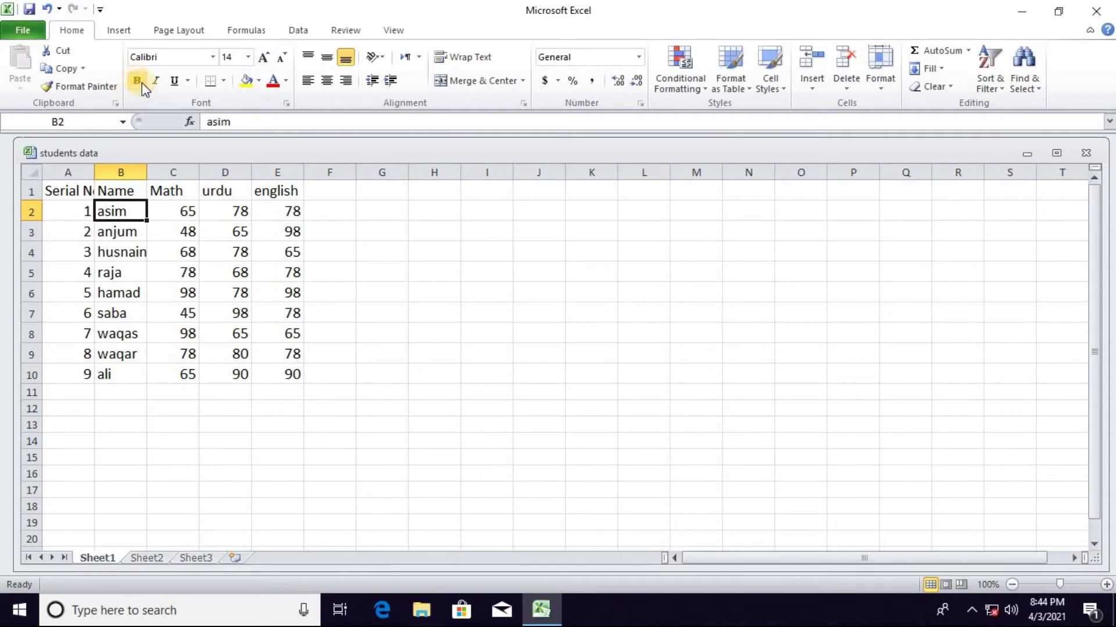
drag(69, 191, 278, 190)
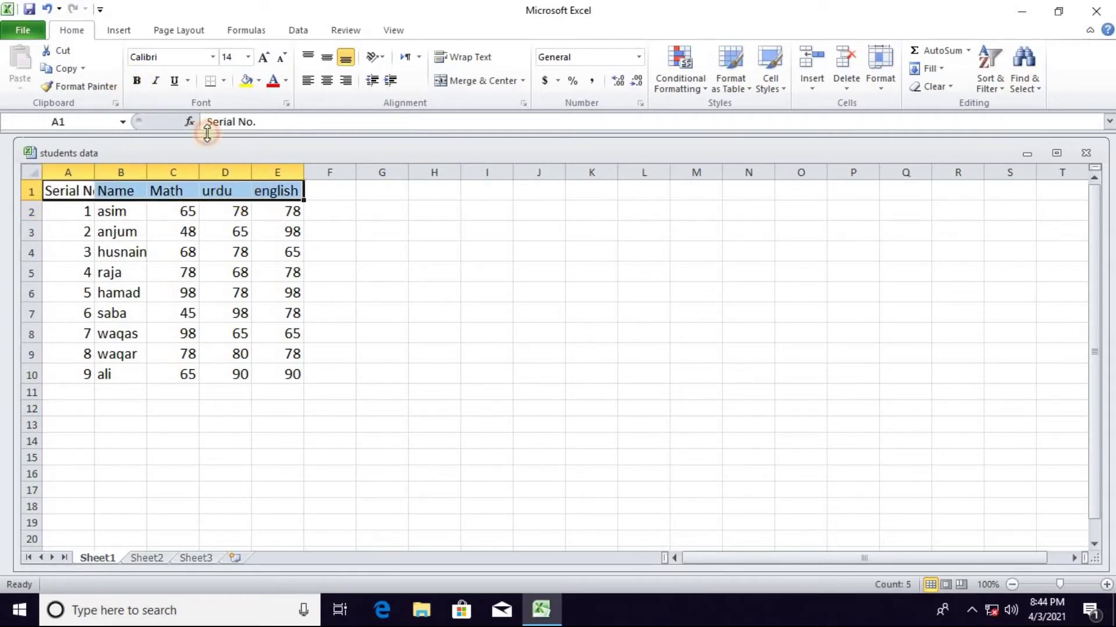
click(138, 81)
click(139, 84)
click(140, 85)
click(139, 84)
click(140, 84)
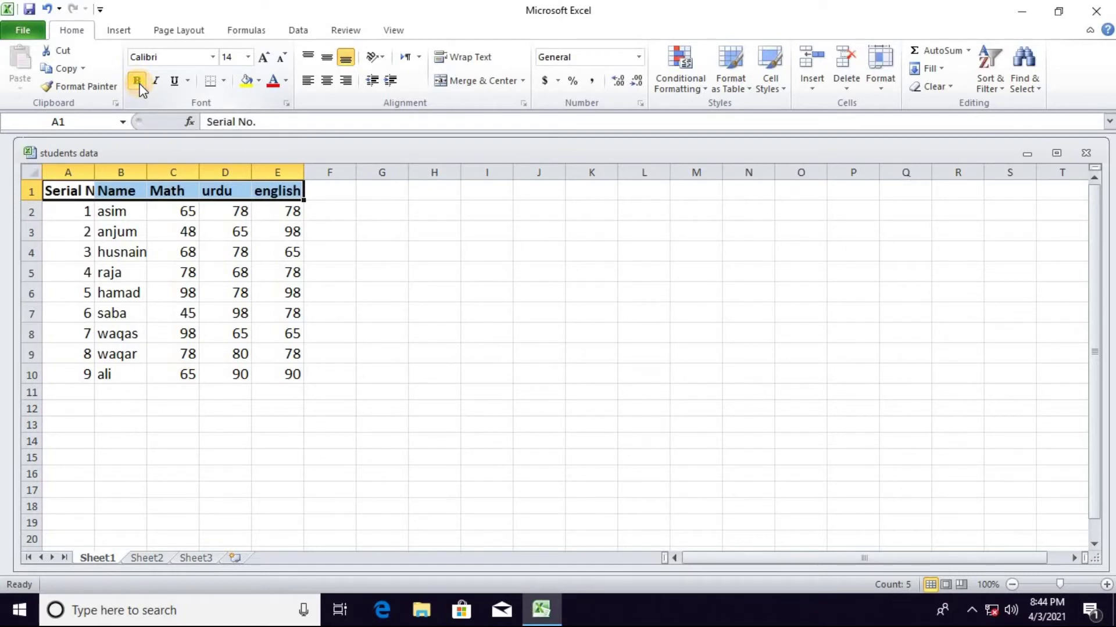
click(139, 85)
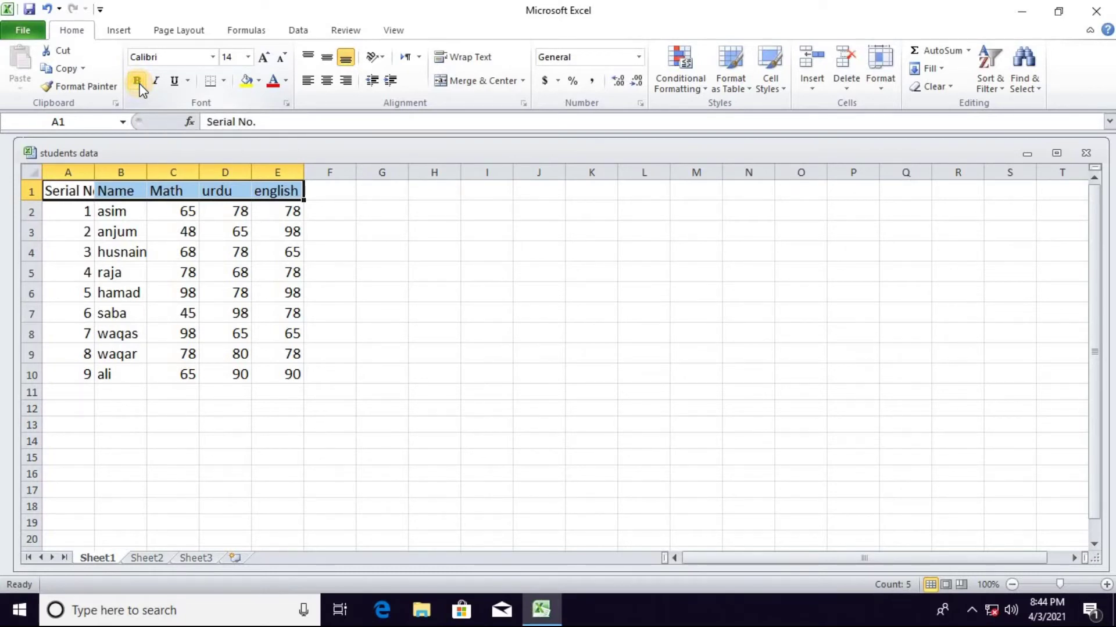
click(138, 83)
click(138, 83)
click(138, 83)
click(138, 83)
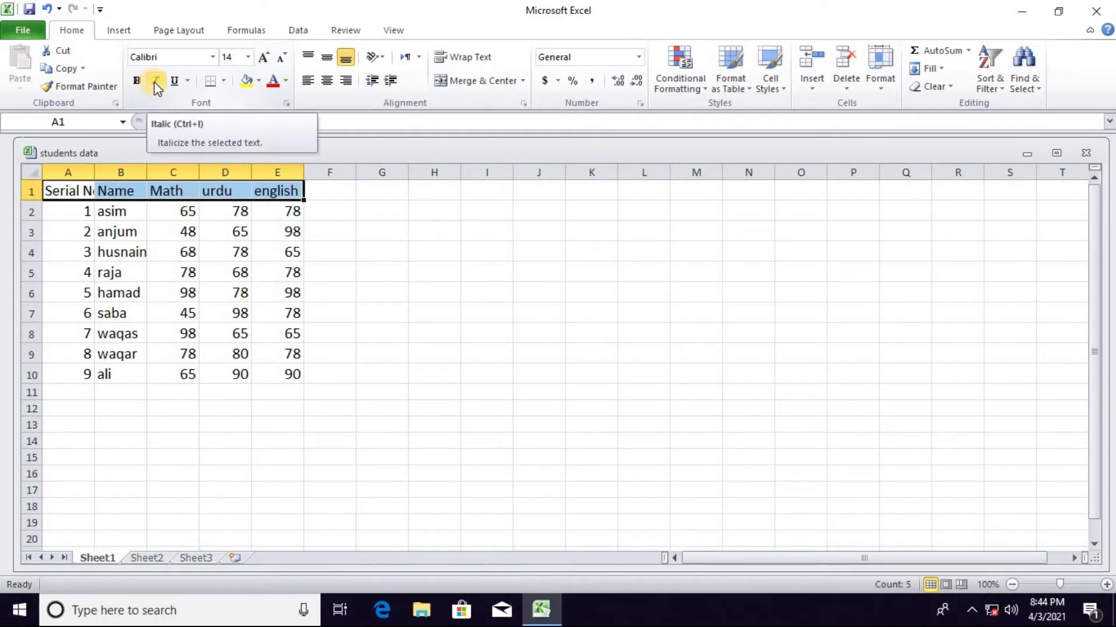
- Toggle italic on and off for the header row A1:E1, leaving it non-italic
click(154, 81)
click(154, 82)
click(154, 82)
click(155, 82)
click(179, 230)
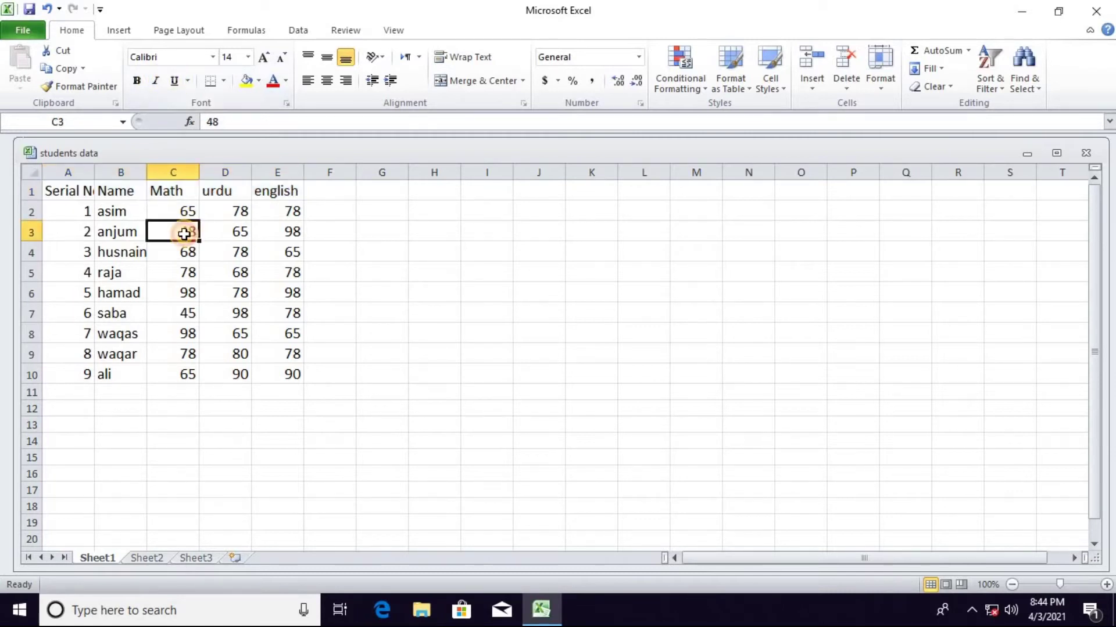
- Underline the header row A1:E1 with a single underline and remove the underline again
click(89, 190)
drag(88, 191, 270, 189)
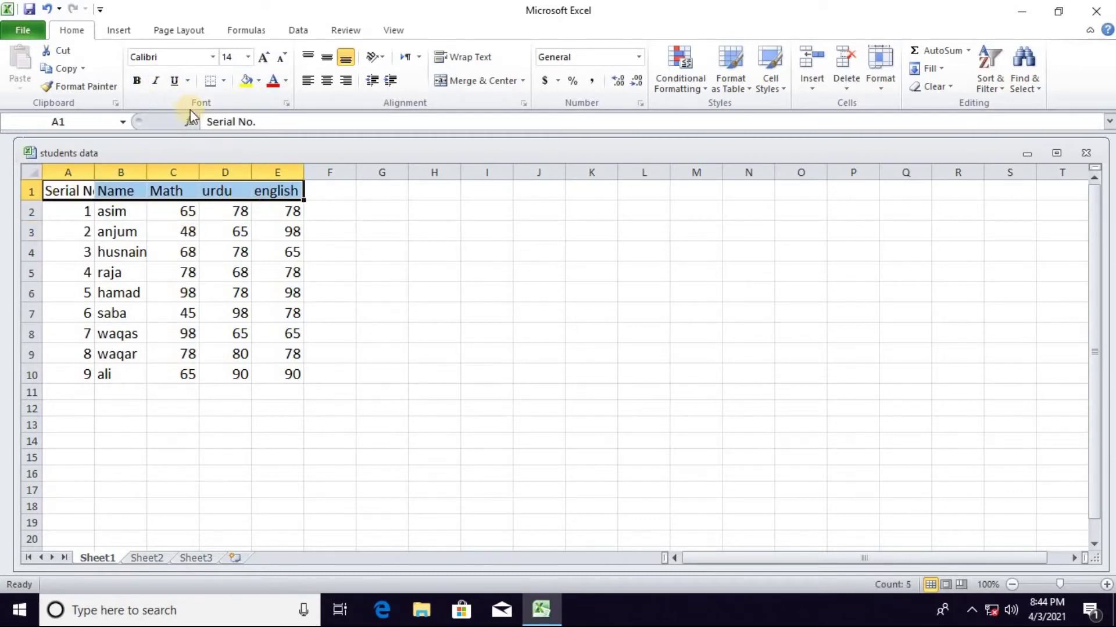
click(175, 81)
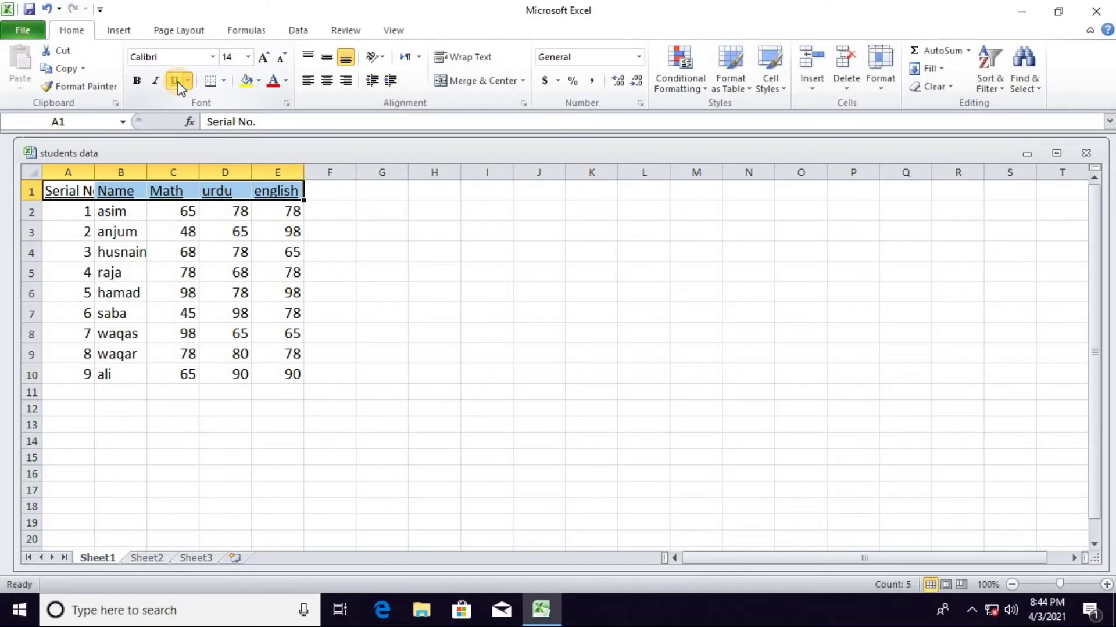
click(208, 255)
drag(299, 193, 82, 191)
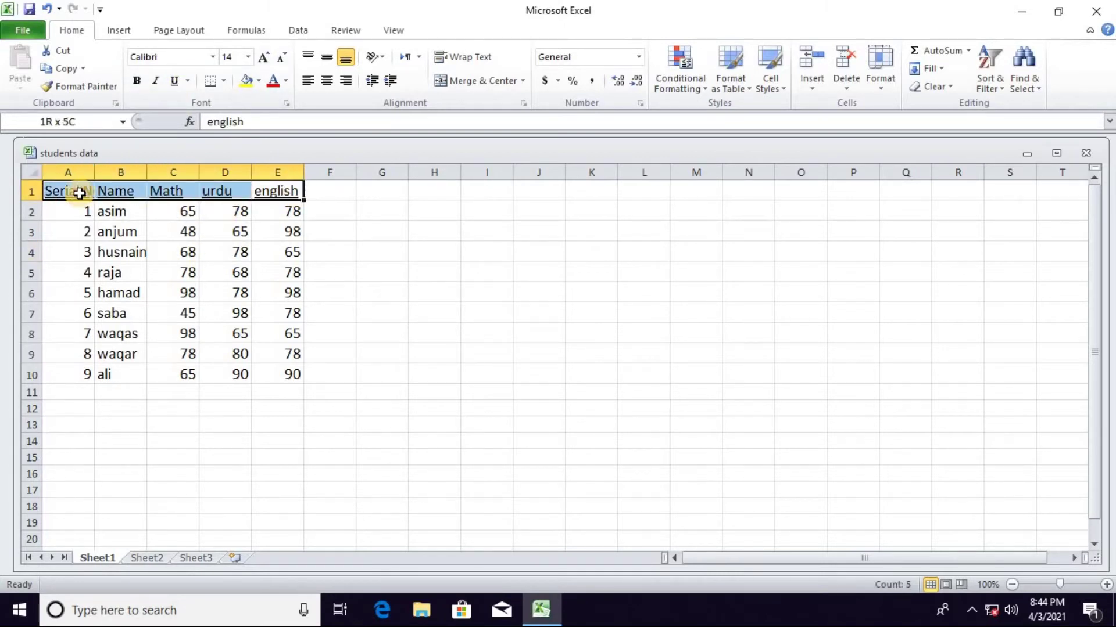
click(174, 82)
click(173, 81)
click(173, 82)
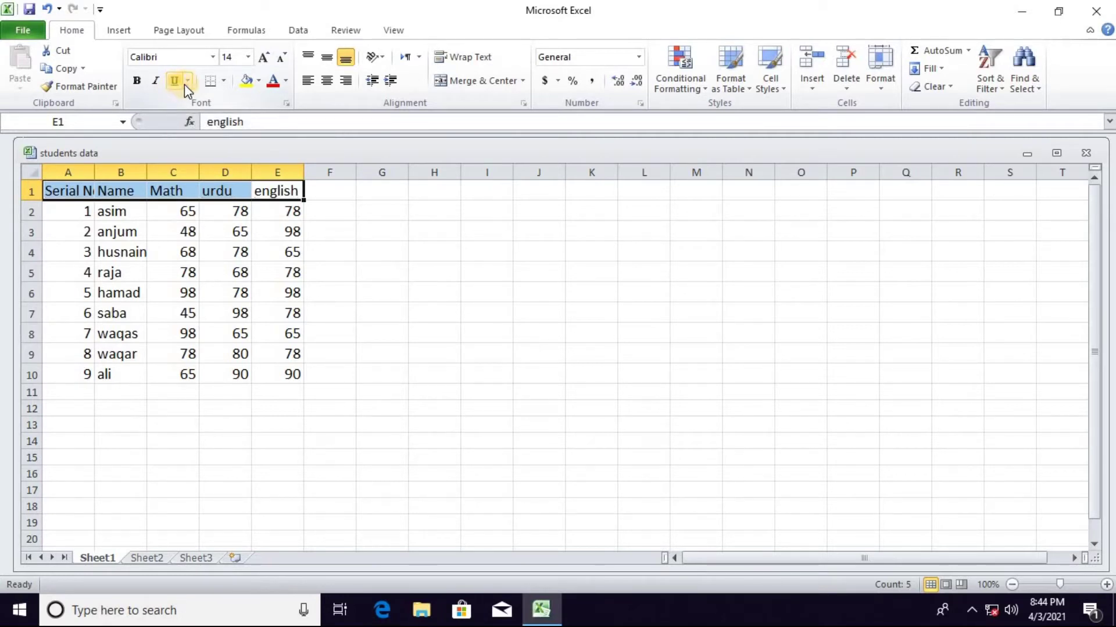
- Apply a double underline to the header row A1:E1, remove it, and switch the underline style back to single
click(186, 83)
click(225, 117)
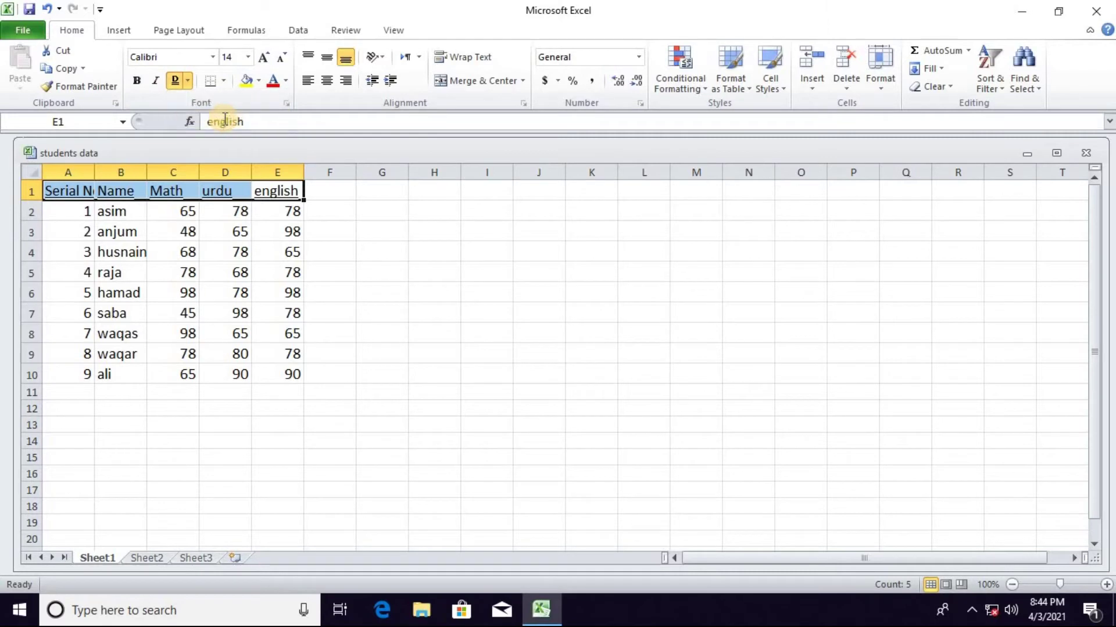
click(261, 251)
drag(291, 191, 53, 192)
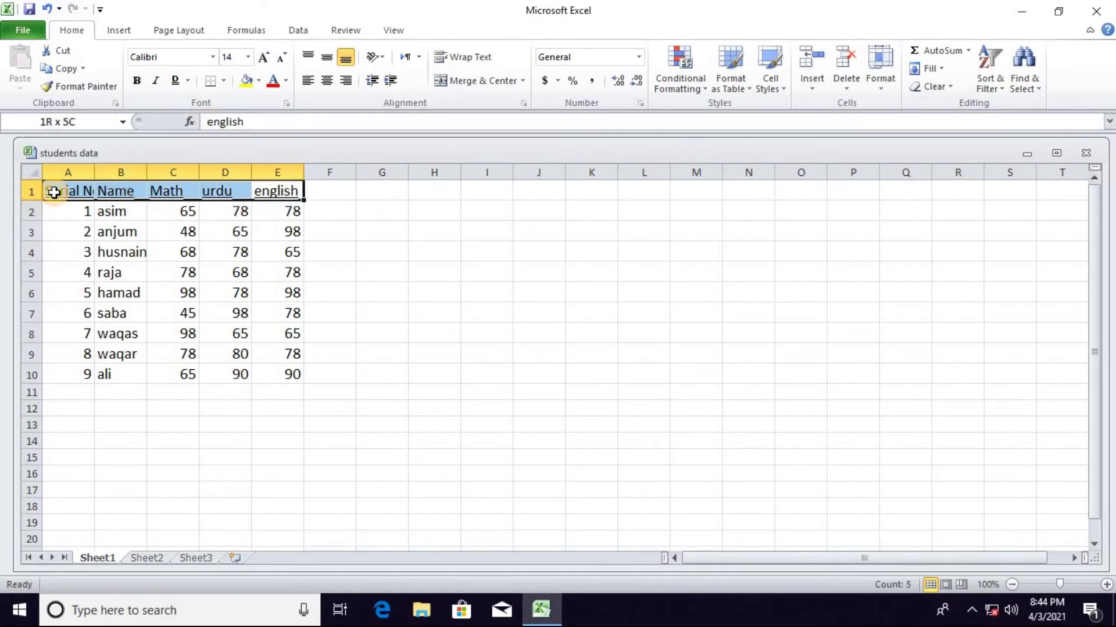
click(174, 81)
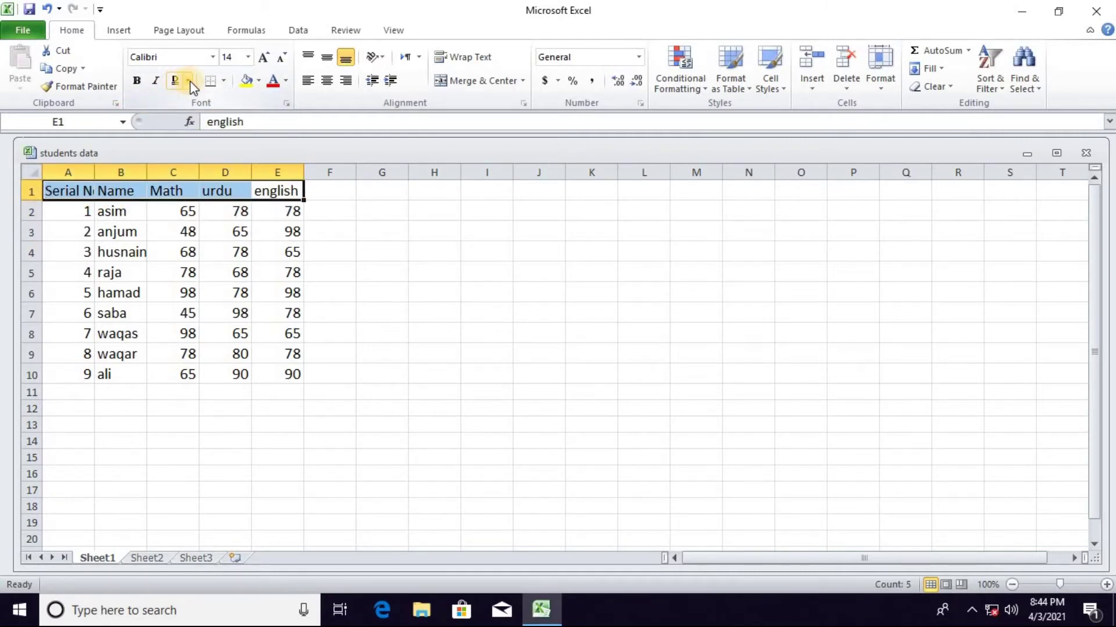
click(190, 82)
click(202, 98)
- View the available border options for the header row without applying any
click(223, 82)
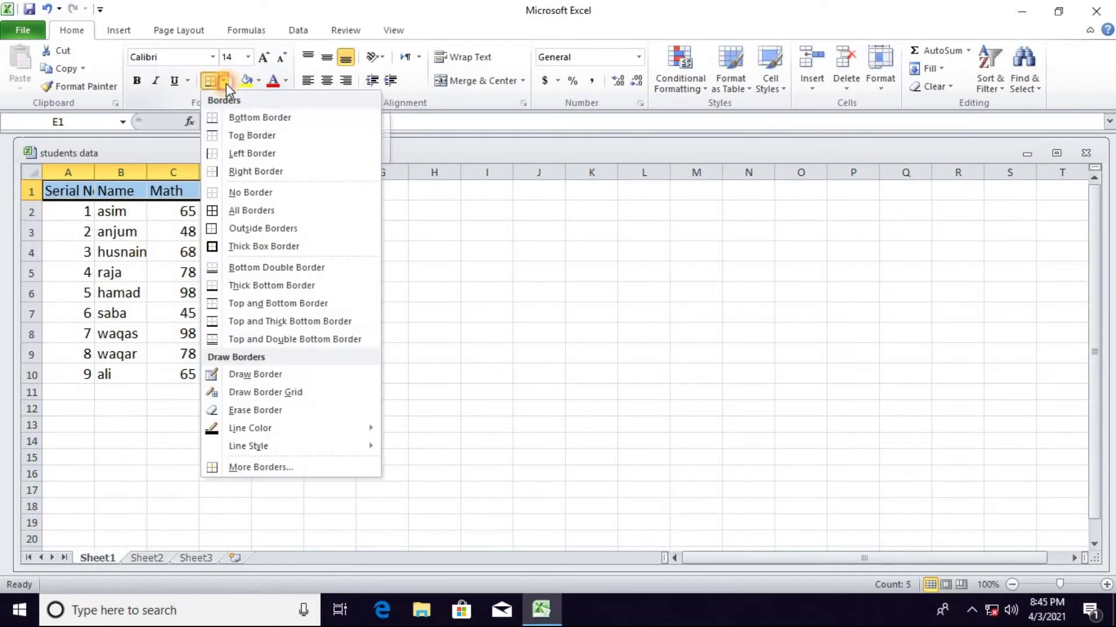
click(226, 83)
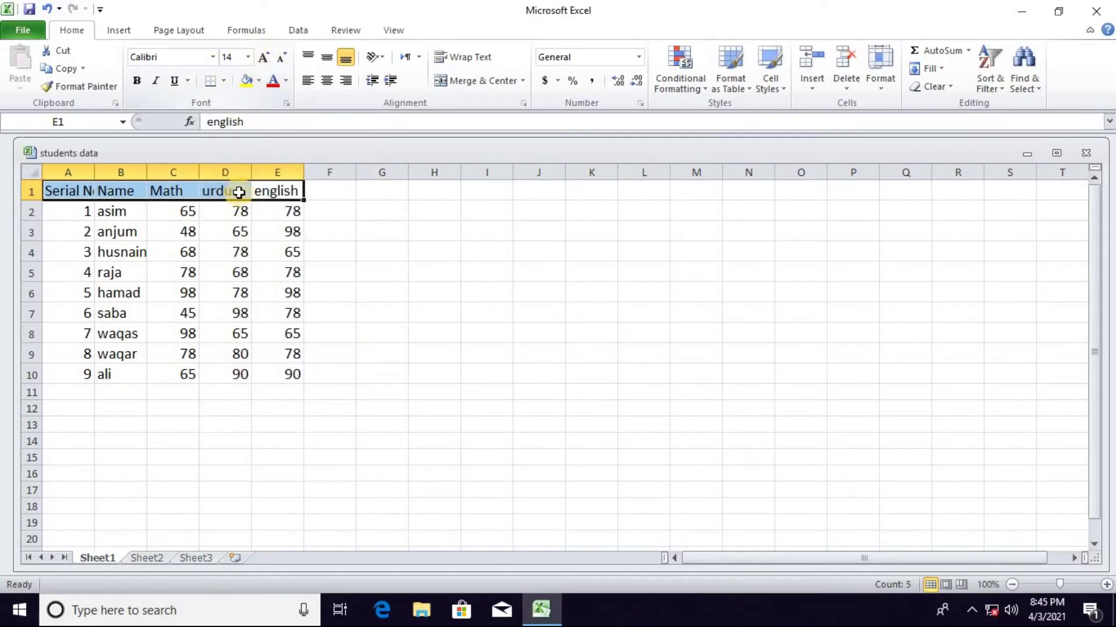
- Increase the font size of the header row A1:E1 stepwise to 36
click(263, 58)
click(264, 58)
click(264, 59)
click(264, 59)
click(264, 59)
click(264, 58)
click(264, 58)
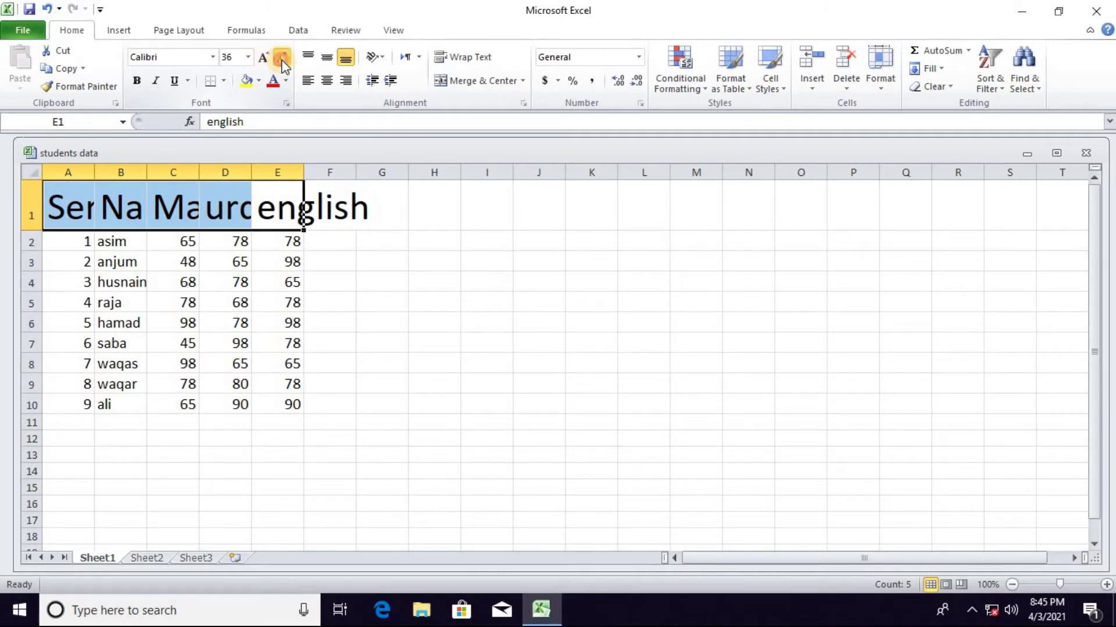
- Decrease the font size of the header row A1:E1 stepwise to 16
click(282, 58)
click(282, 58)
click(283, 58)
click(283, 58)
click(282, 59)
click(283, 58)
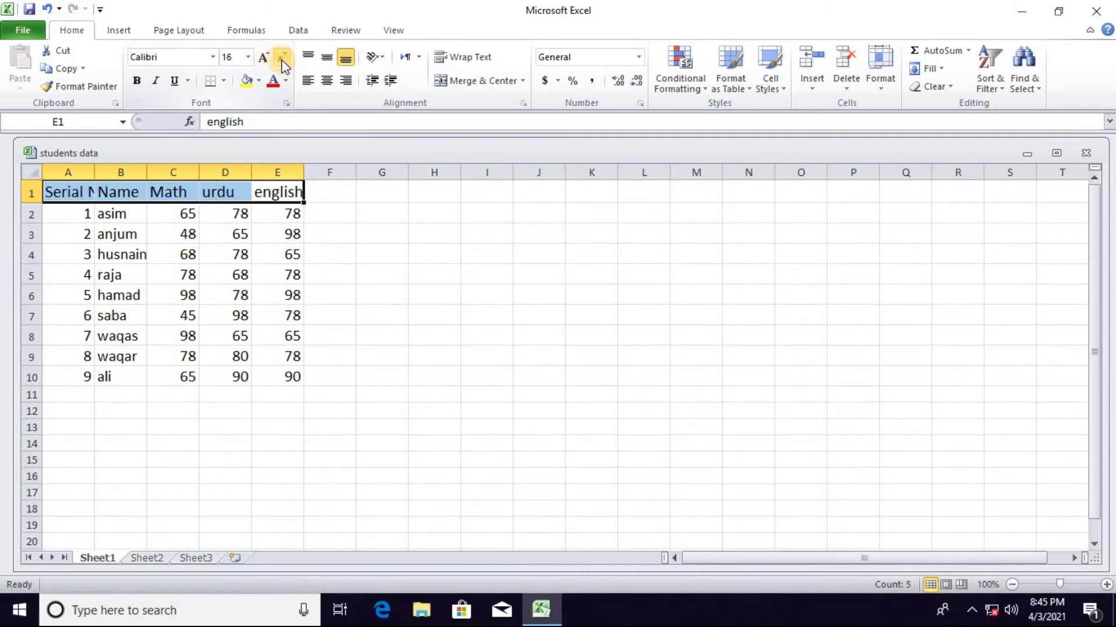
click(240, 217)
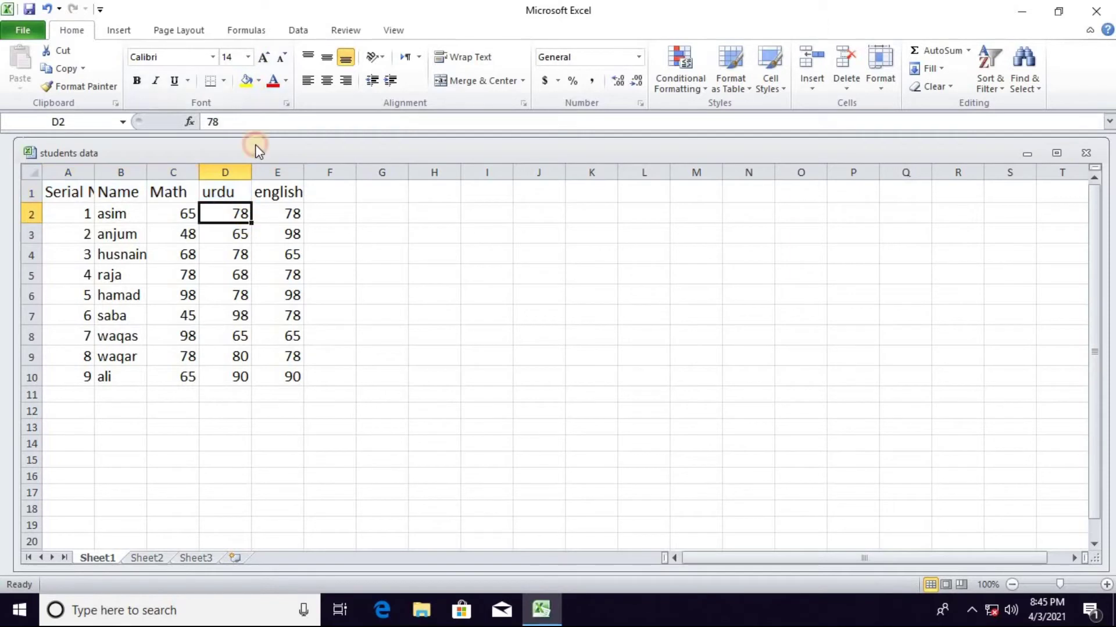
- Preview fill colours on the header row A1:E1 and leave it set to No Fill
drag(292, 191, 64, 191)
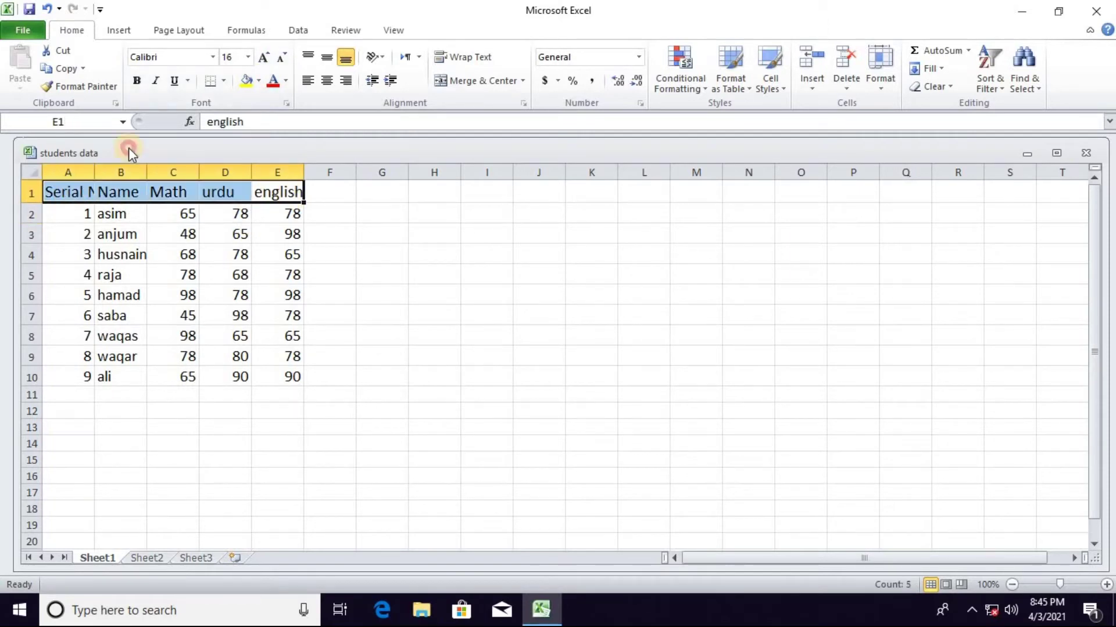
click(258, 81)
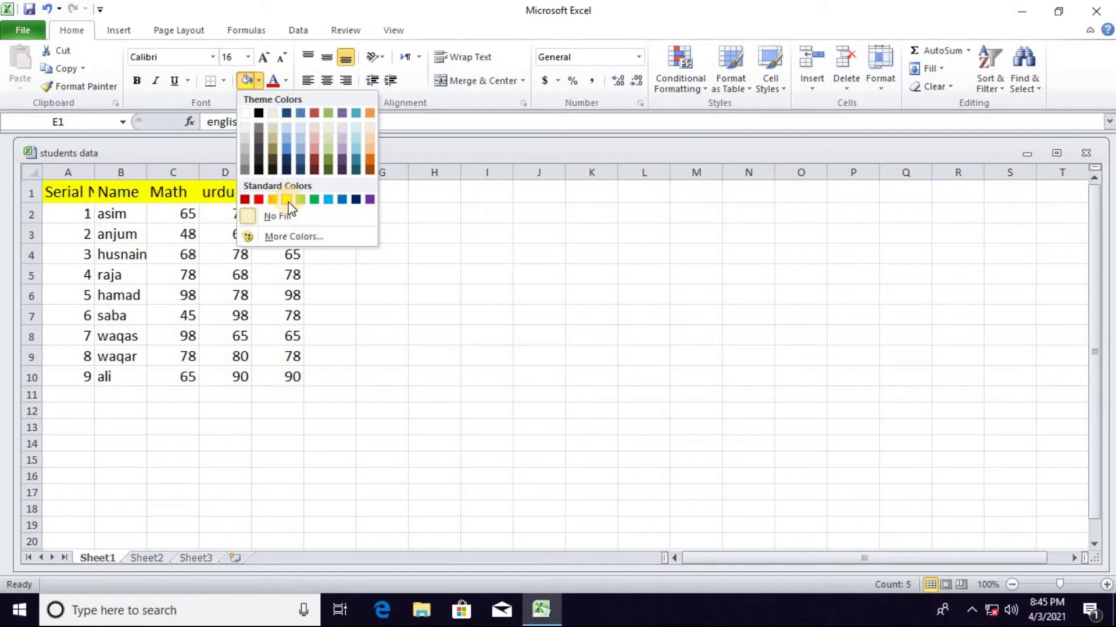
click(278, 216)
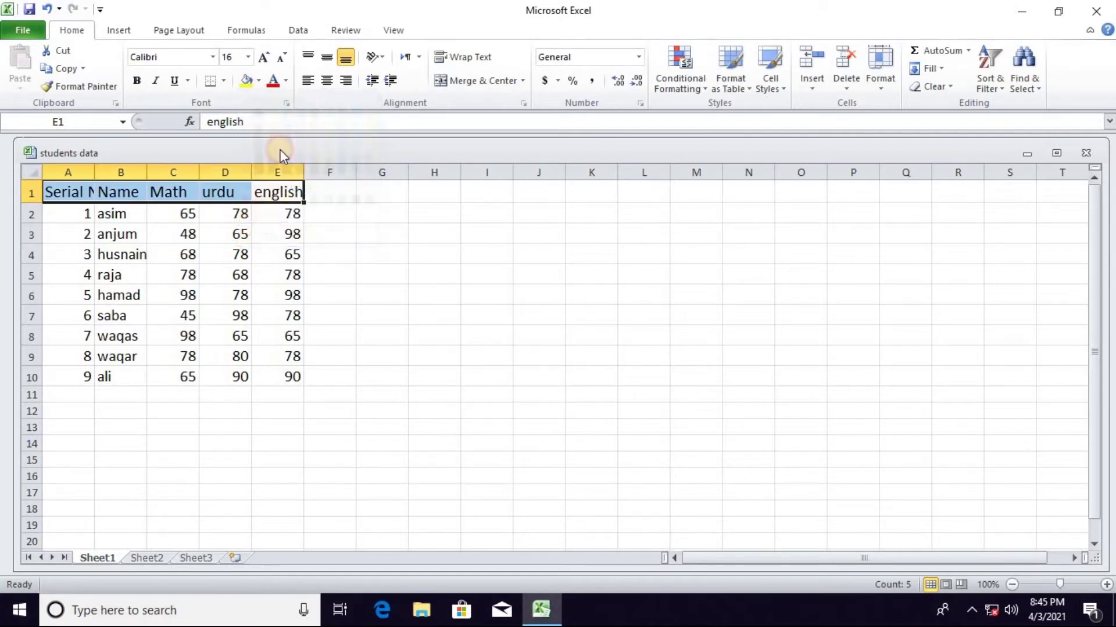
- Preview font colours on the header row A1:E1 and set its font colour to Automatic
click(285, 81)
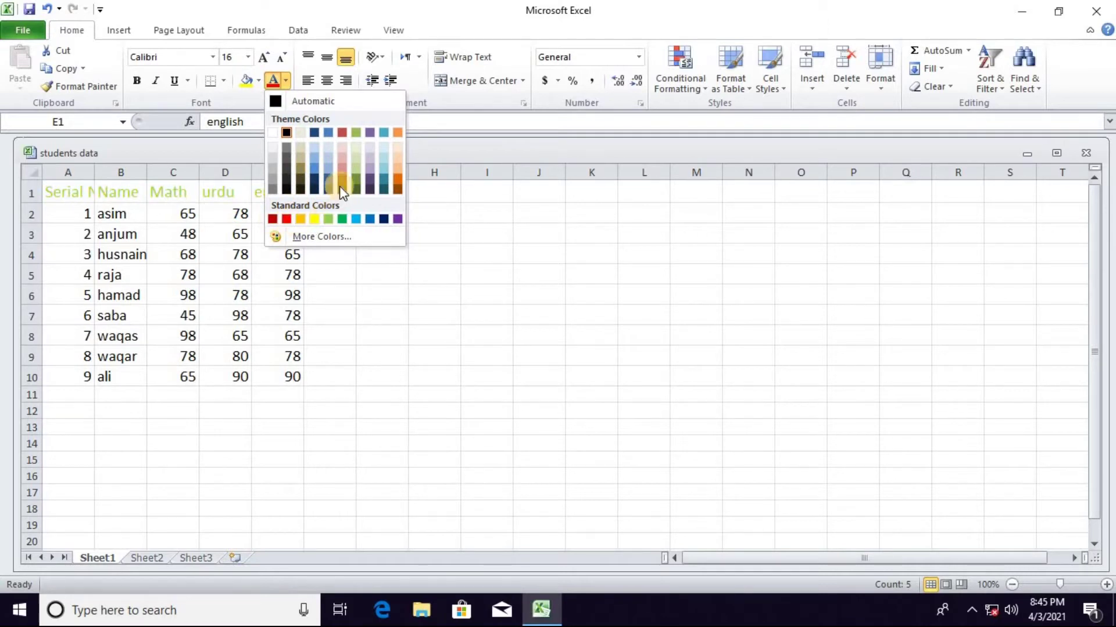
click(275, 102)
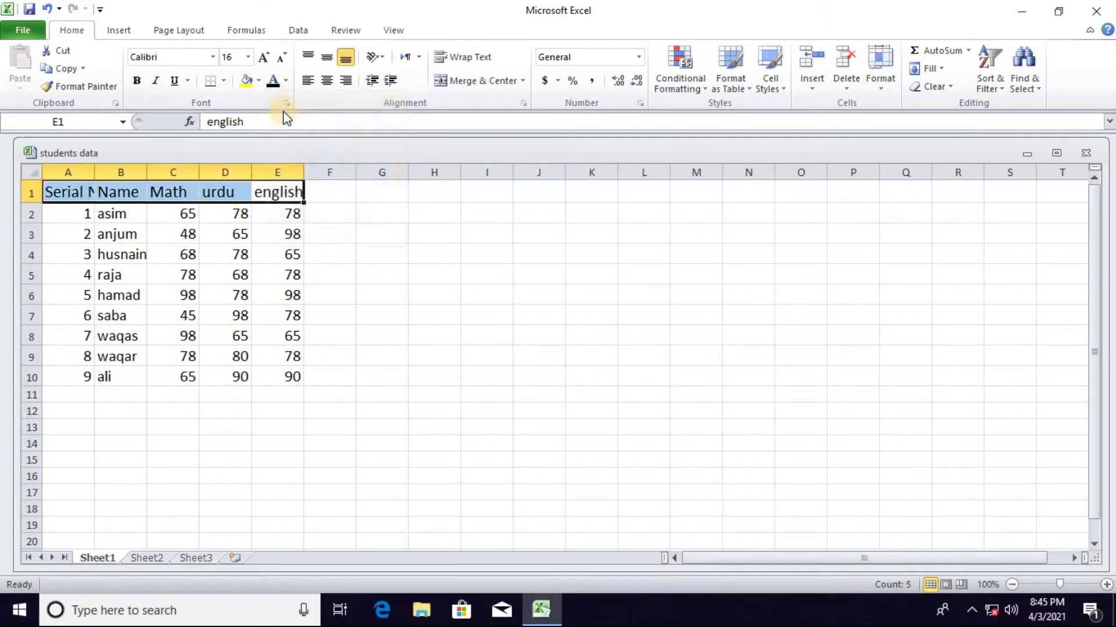
click(346, 230)
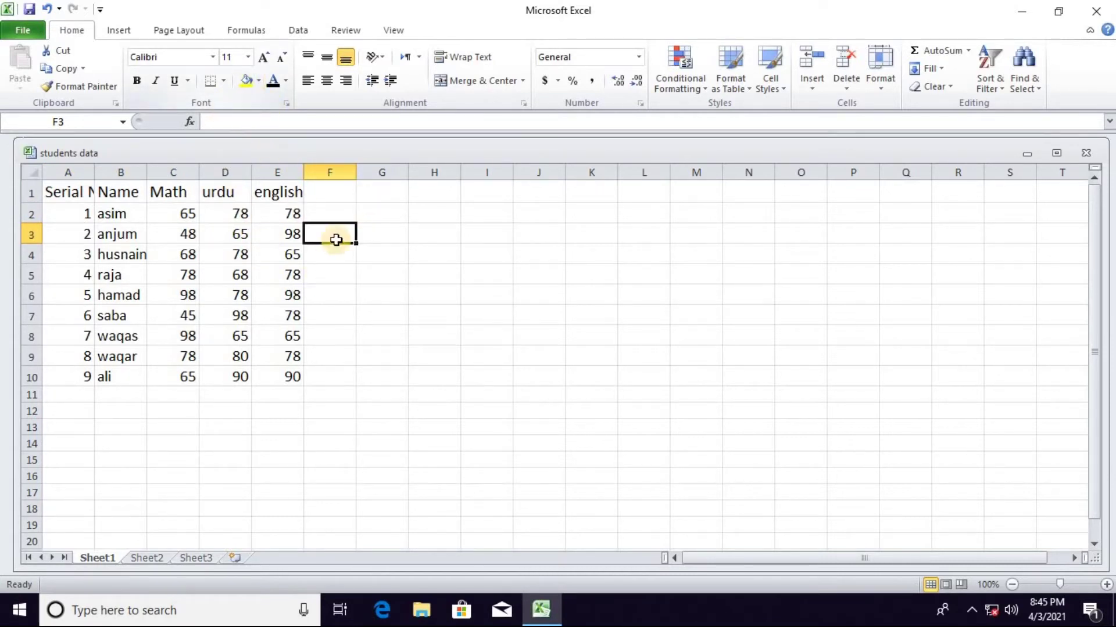
- Set the font size of the header row A1:E1 to 22
drag(297, 193, 77, 191)
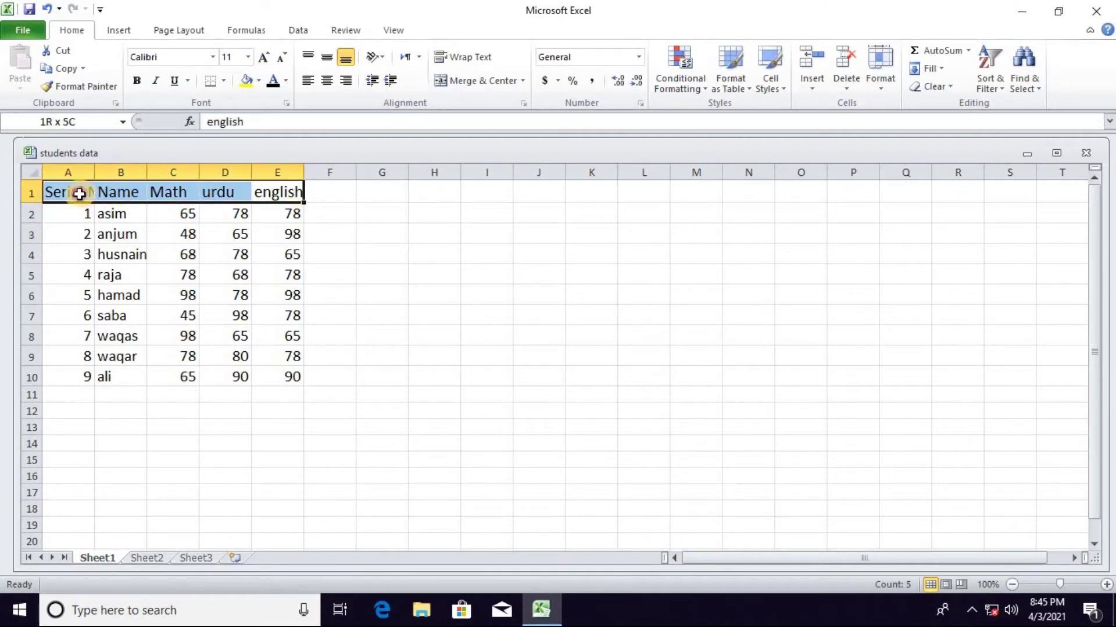
click(249, 56)
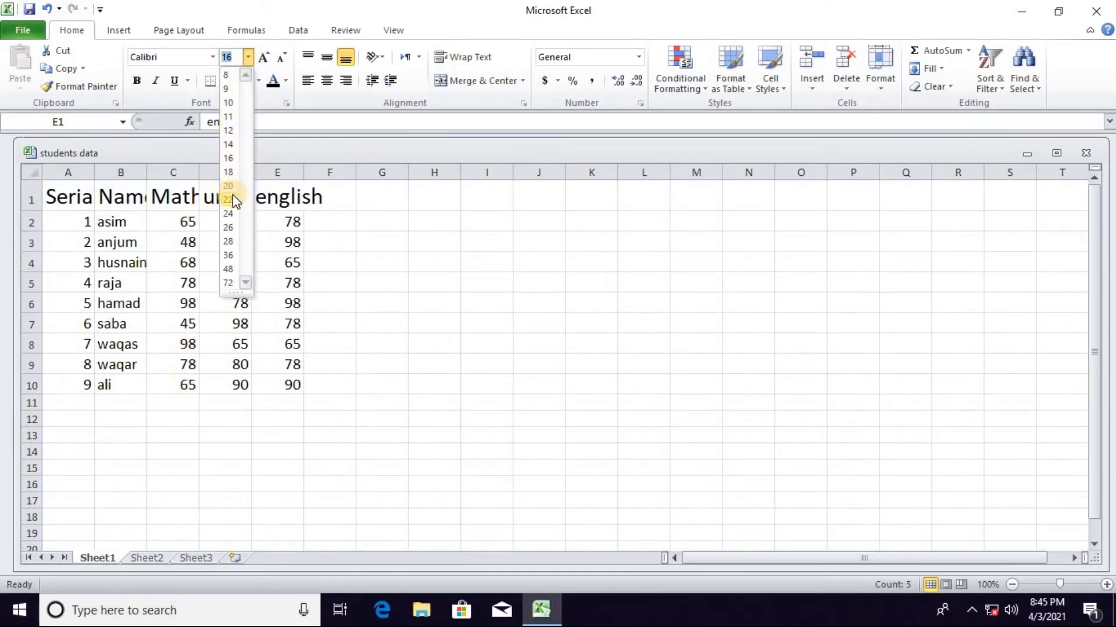
click(232, 198)
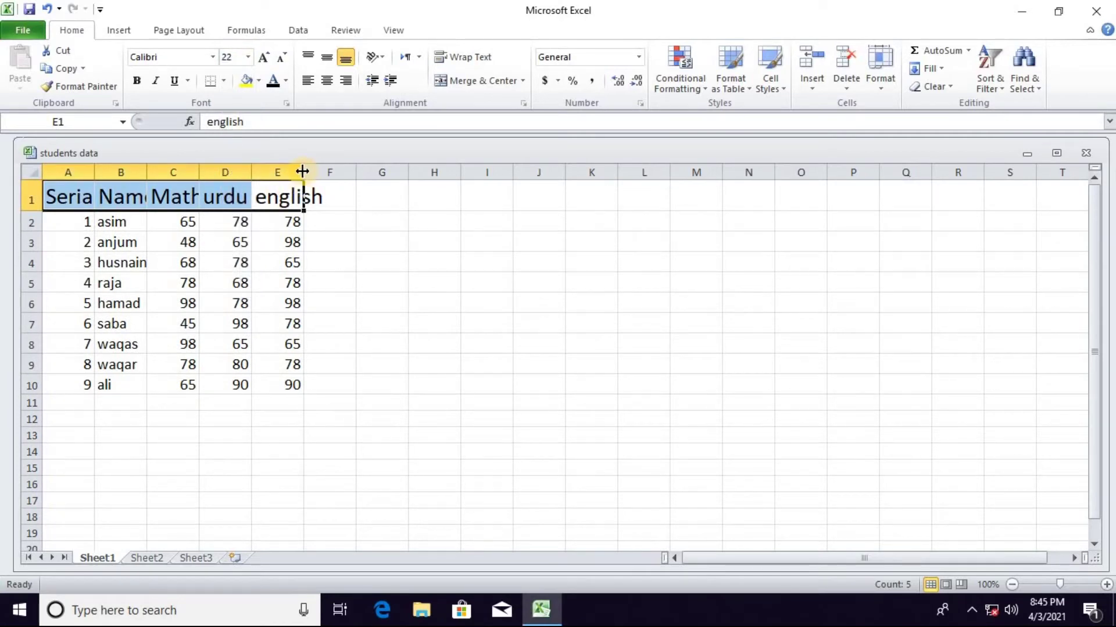
click(264, 282)
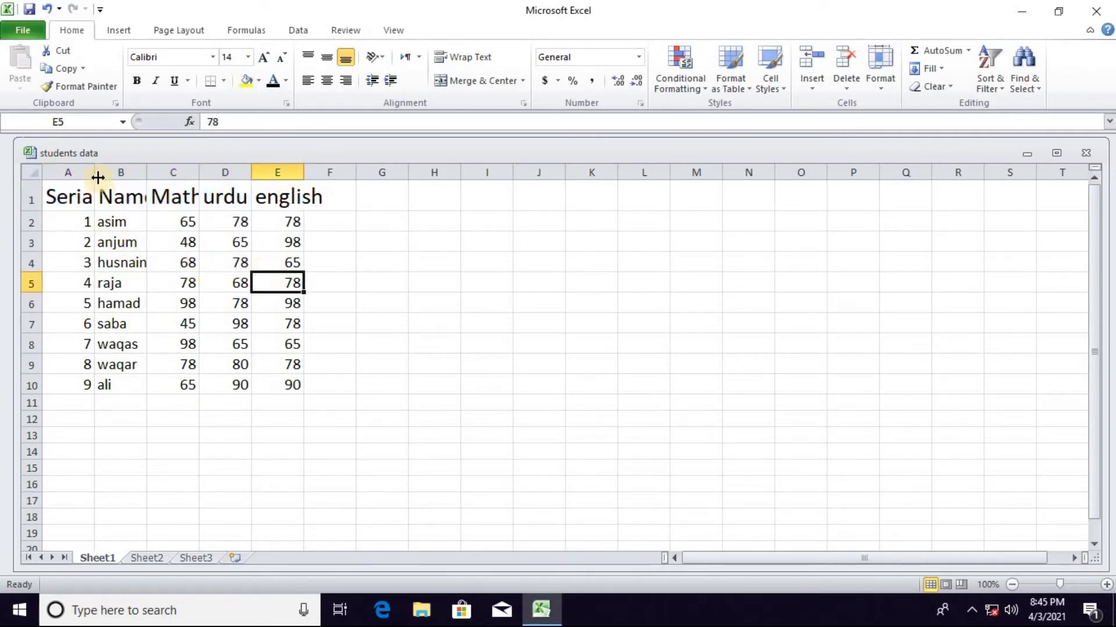
- AutoFit the widths of columns A to E so the enlarged headings fit
click(75, 193)
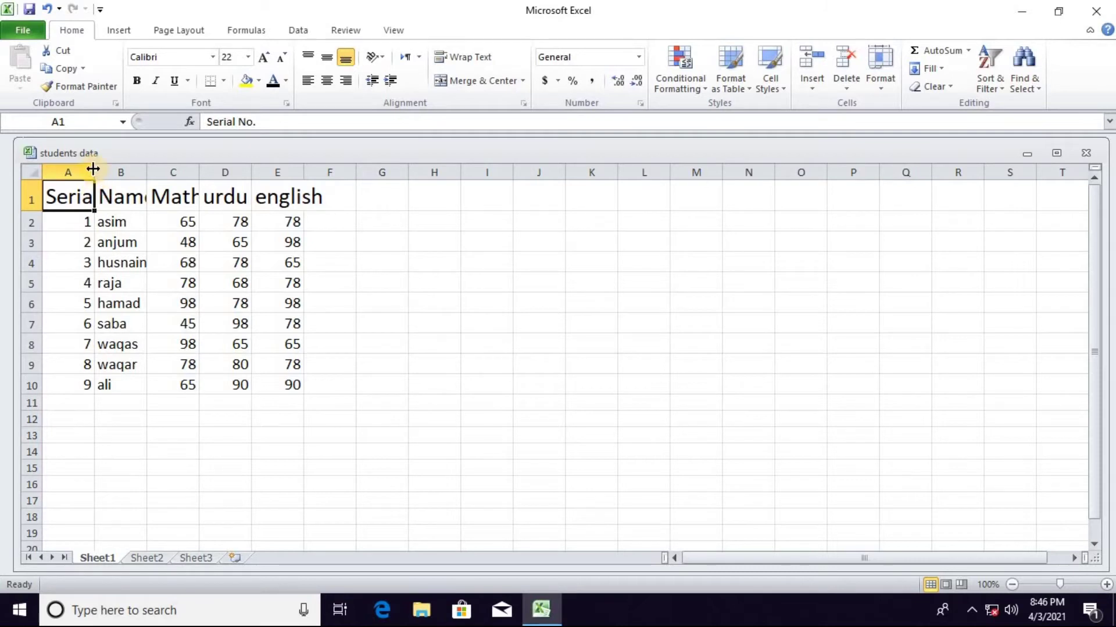
double_click(93, 169)
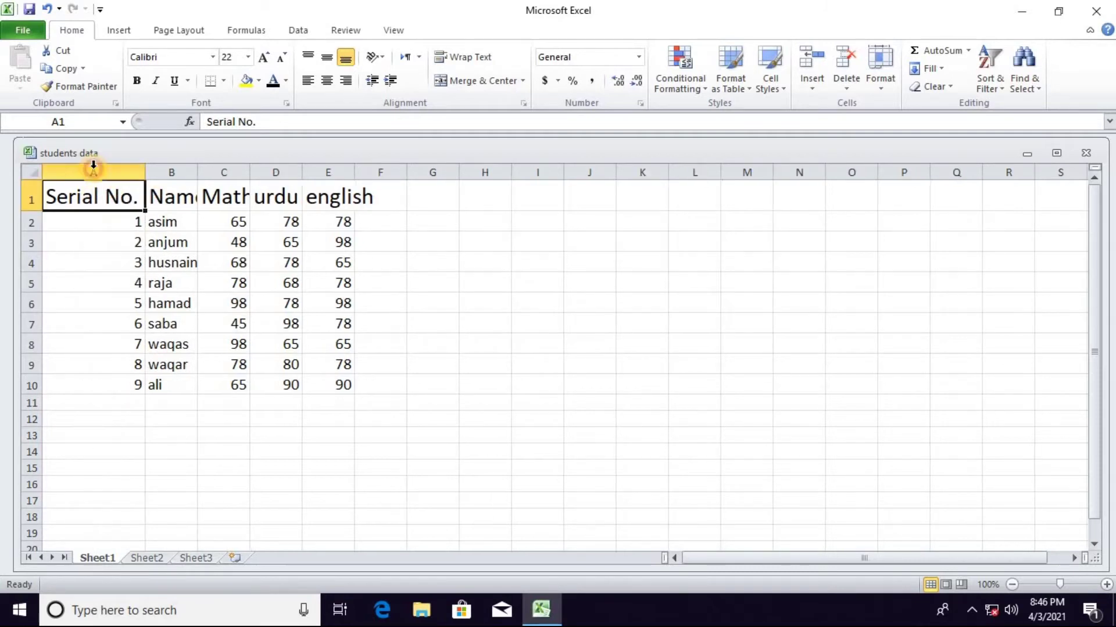
double_click(198, 171)
double_click(264, 172)
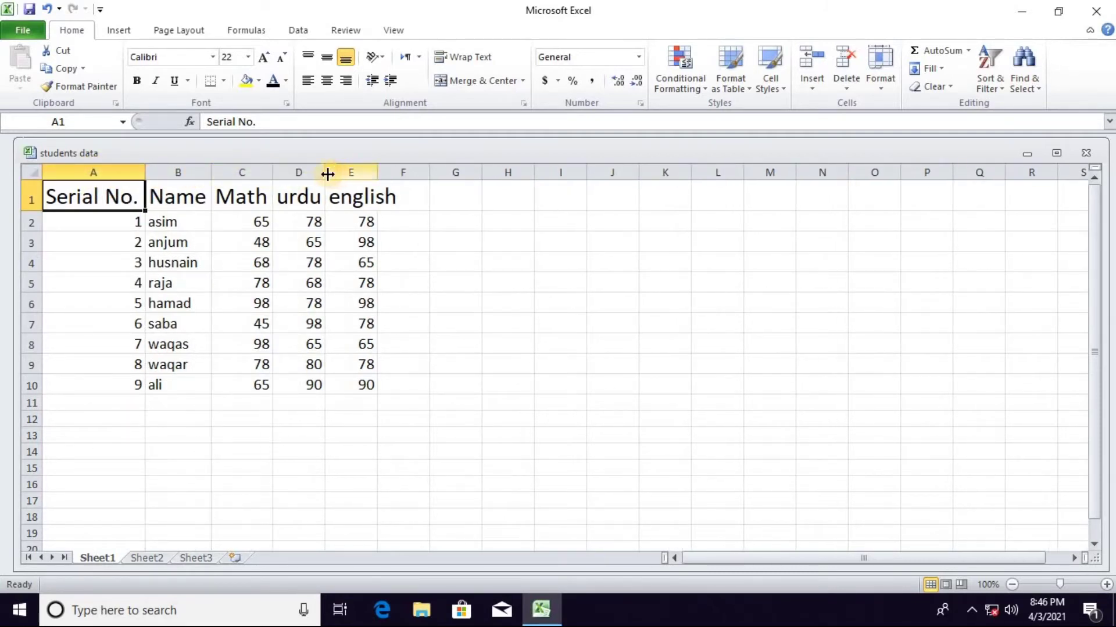
drag(326, 172, 328, 173)
double_click(377, 172)
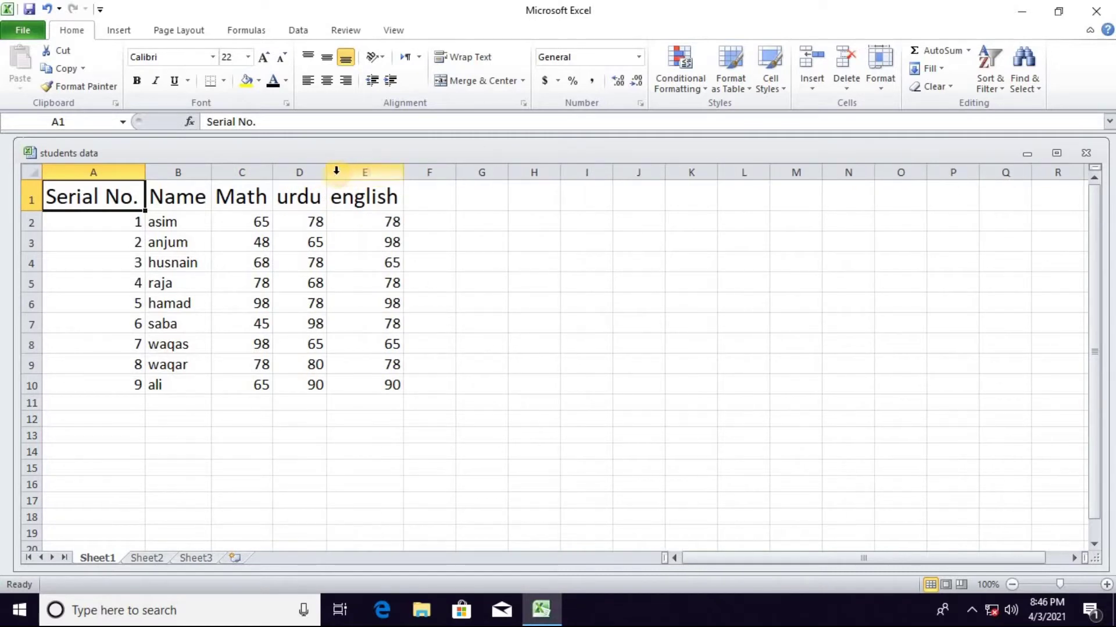
double_click(325, 171)
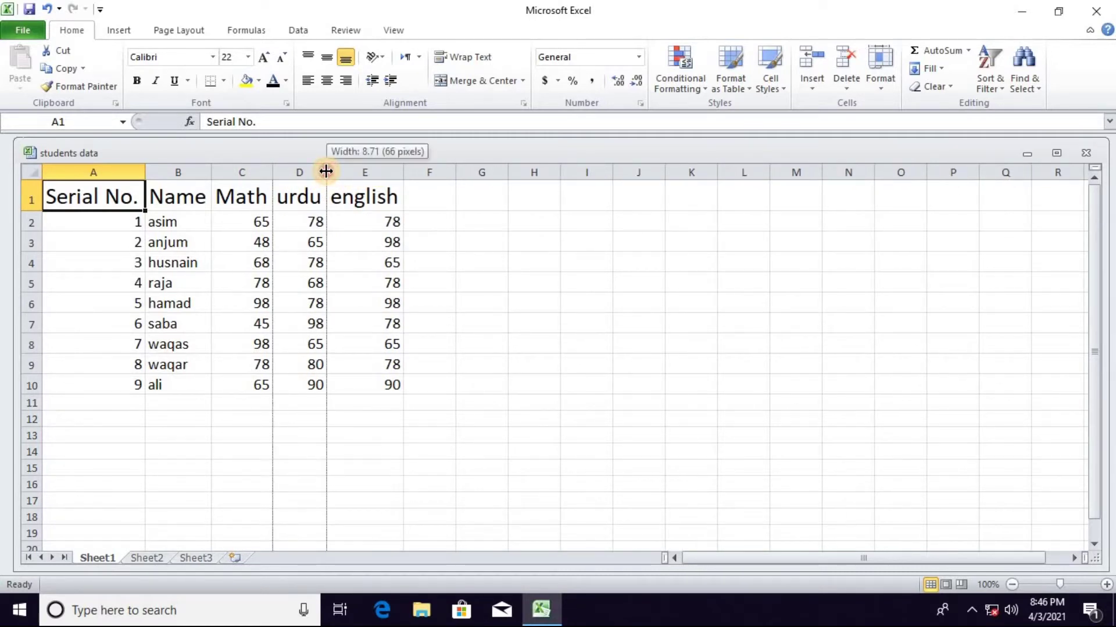
click(160, 193)
mouse_move(66, 192)
mouse_down()
mouse_move(158, 196)
mouse_move(63, 199)
mouse_up()
click(187, 246)
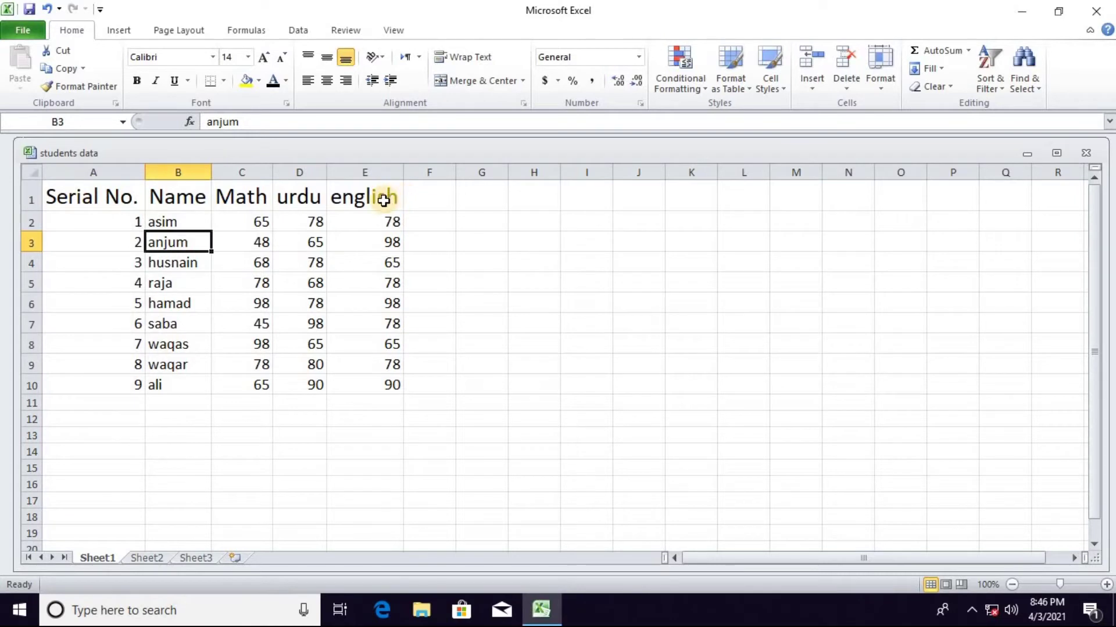
- Undo the column width changes and the header row's size 22 font
key(ctrl+z)
key(ctrl+z)
key(ctrl+z)
key(ctrl+z)
key(ctrl+z)
key(ctrl+z)
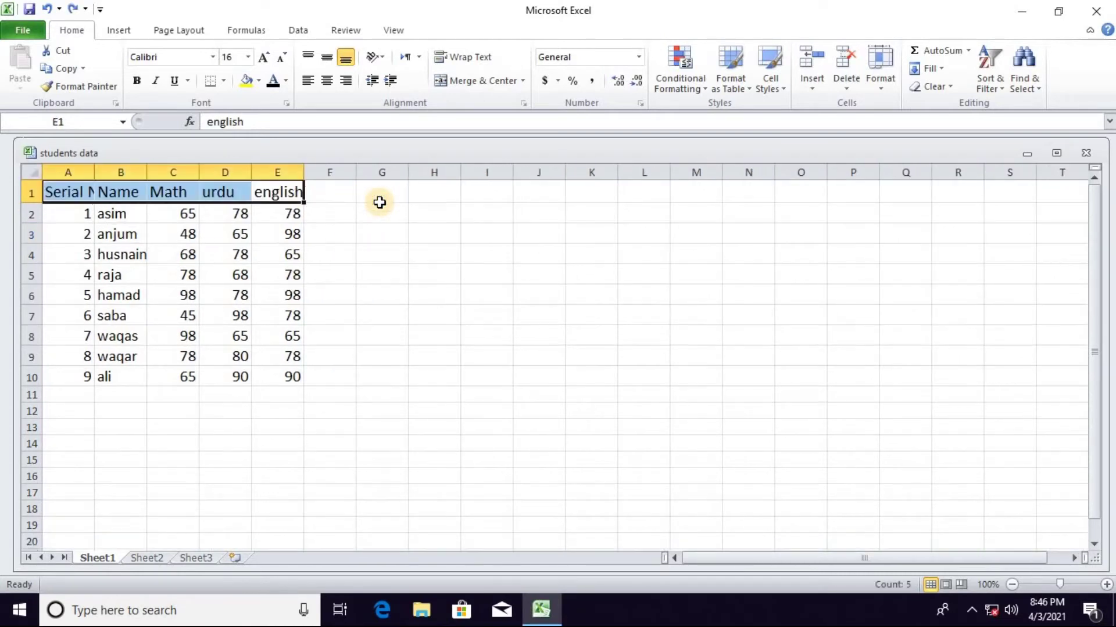
click(331, 250)
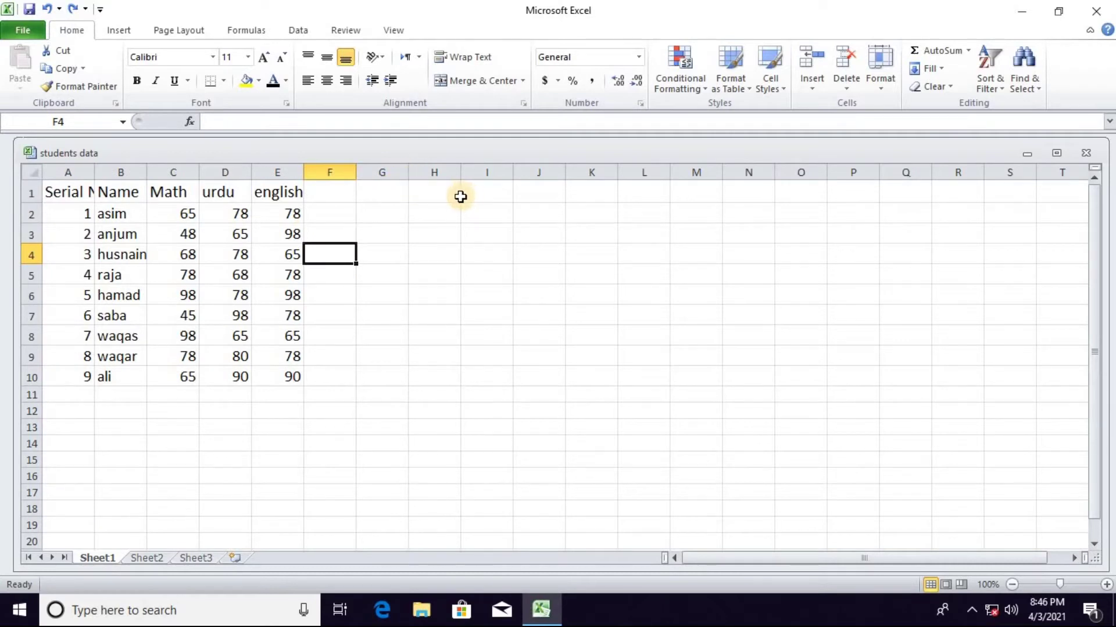
click(406, 170)
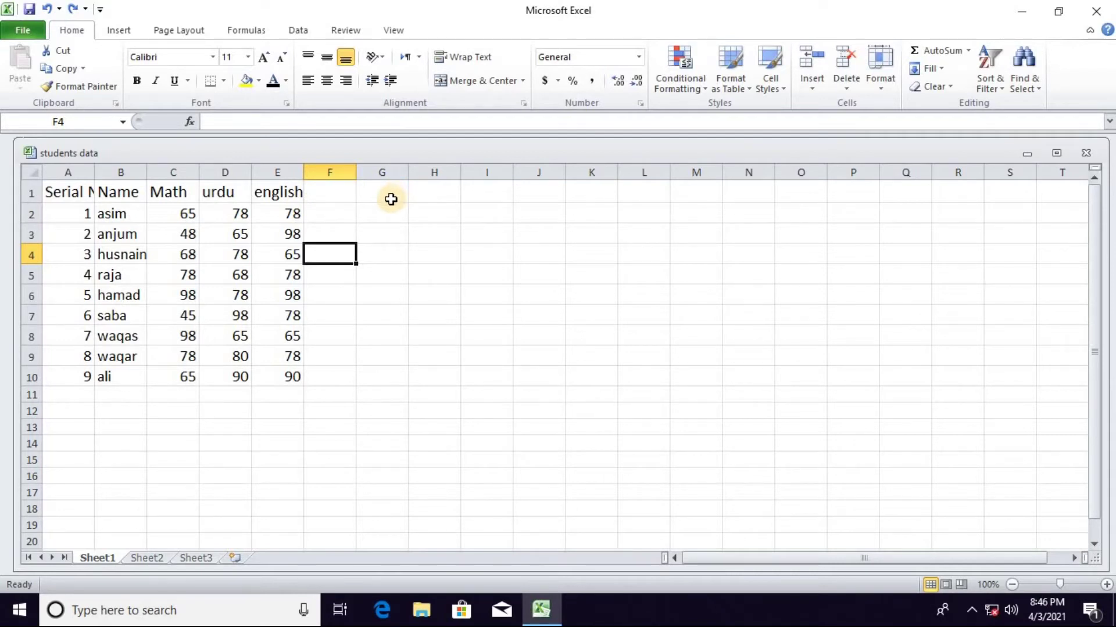
click(226, 82)
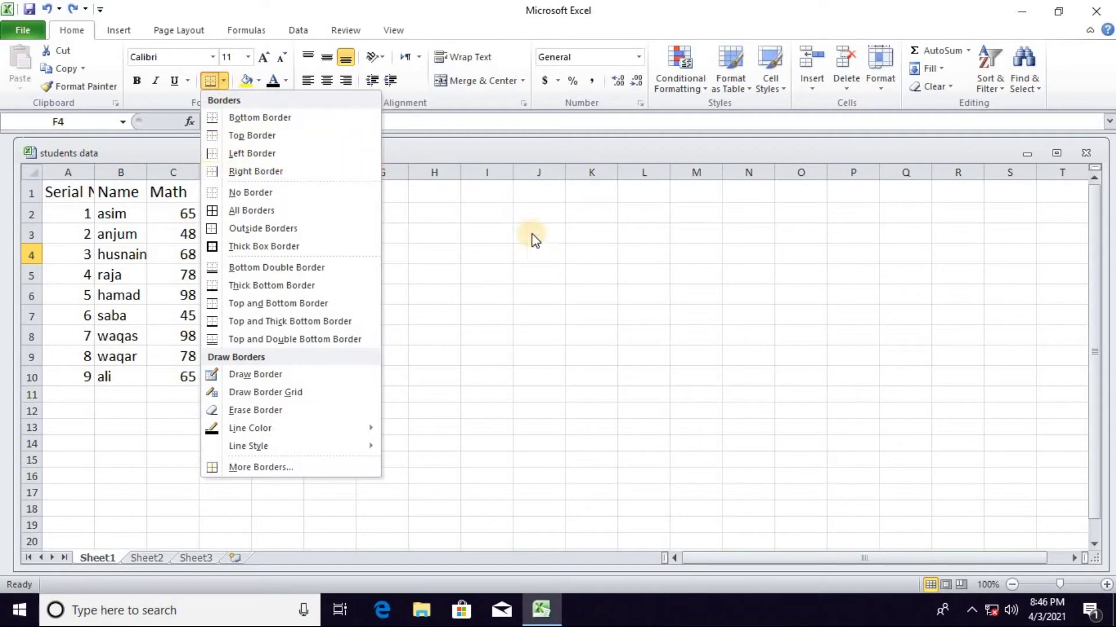
click(487, 261)
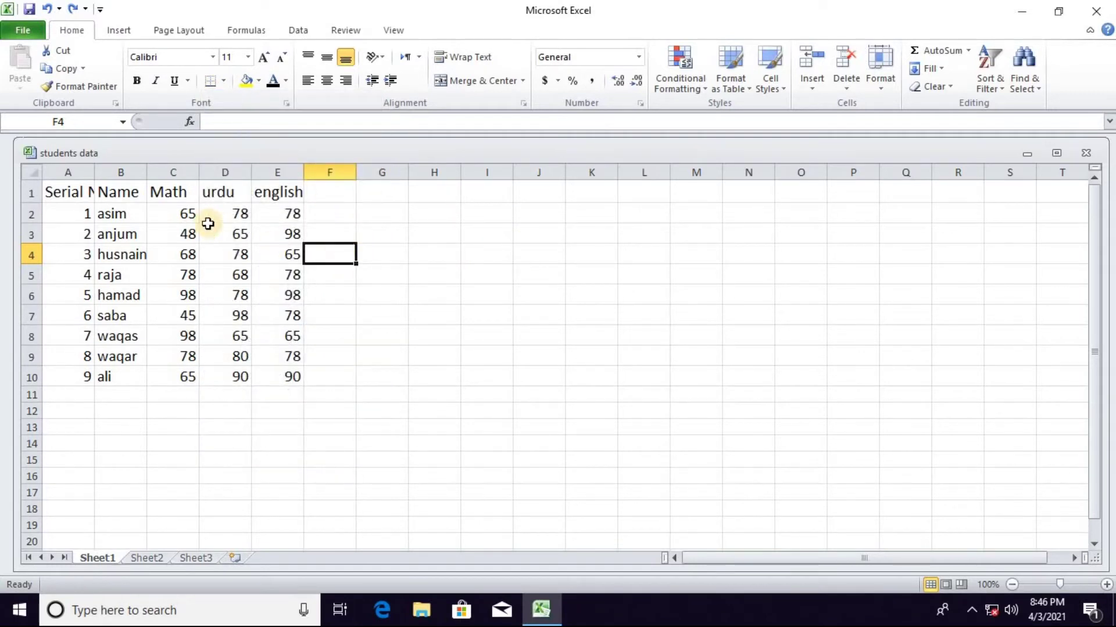
- Add a bottom border to empty cell H3
click(443, 237)
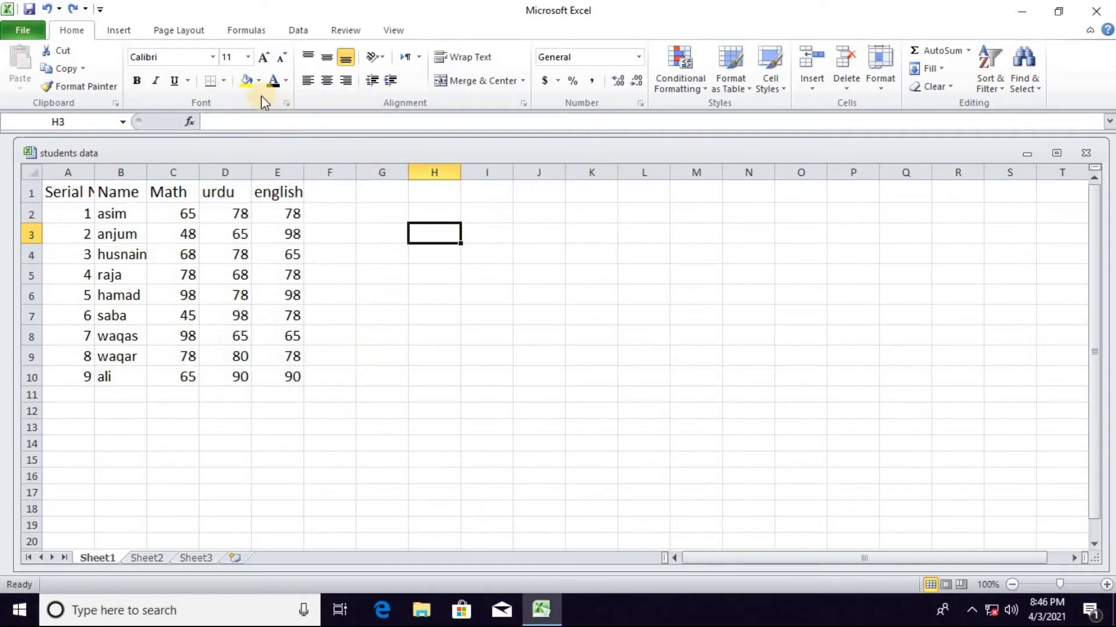
click(225, 82)
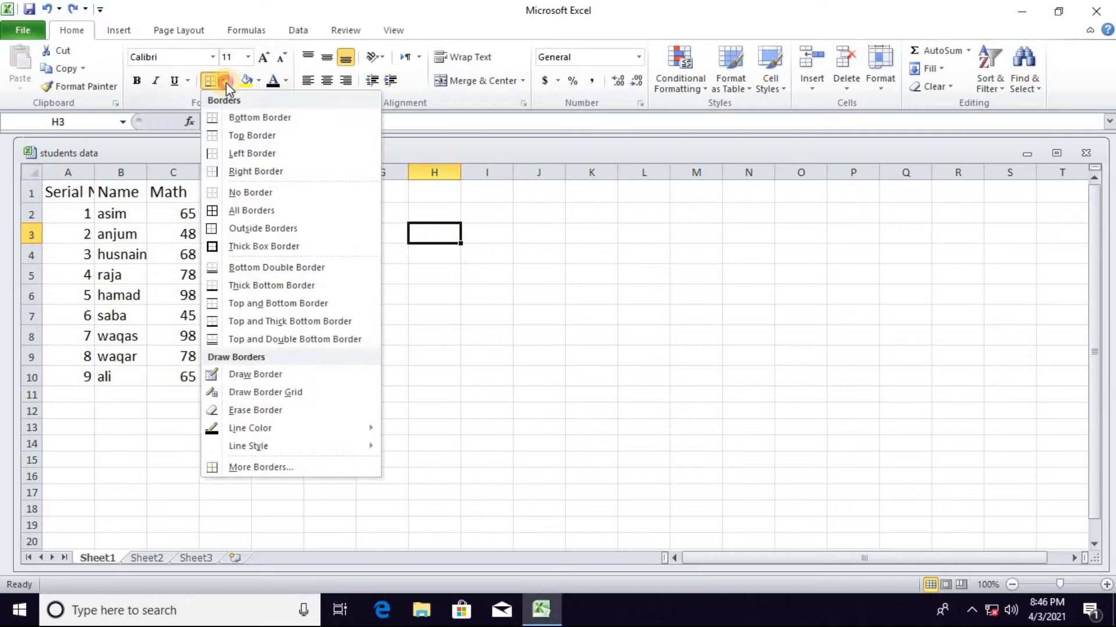
click(282, 117)
click(434, 273)
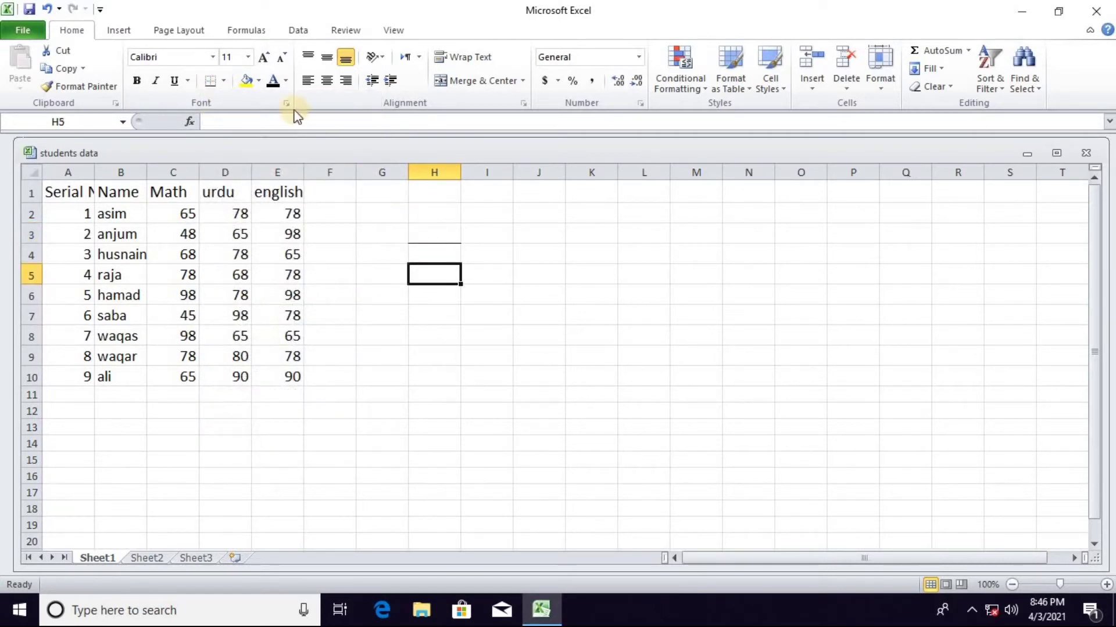
key(ctrl+z)
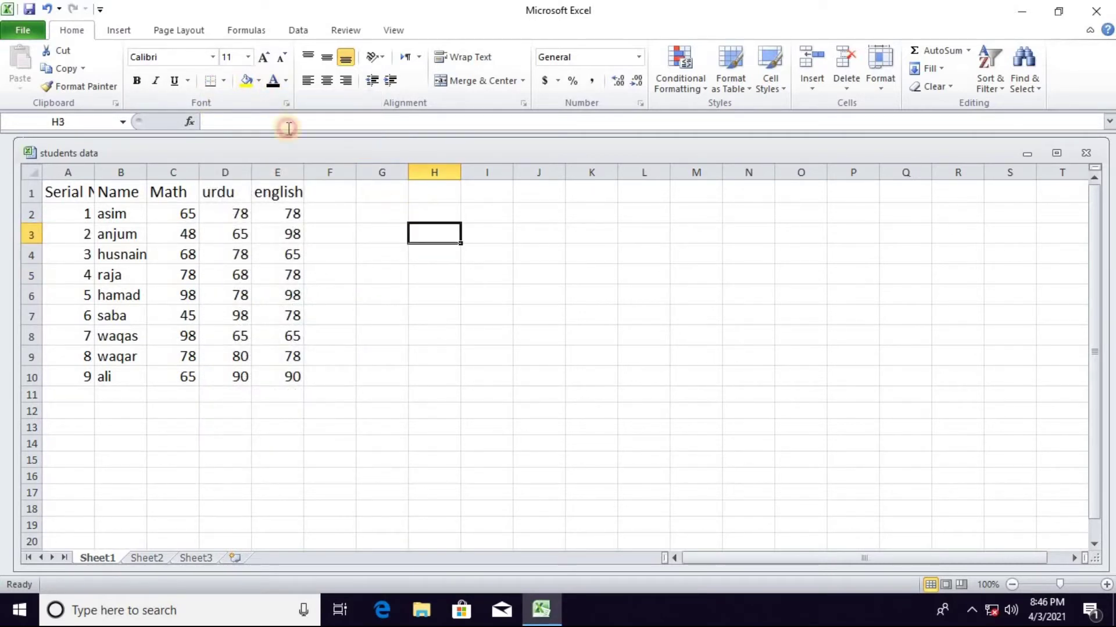
- Add top, left and right borders to cell H3, one side at a time
click(224, 80)
click(262, 134)
click(226, 80)
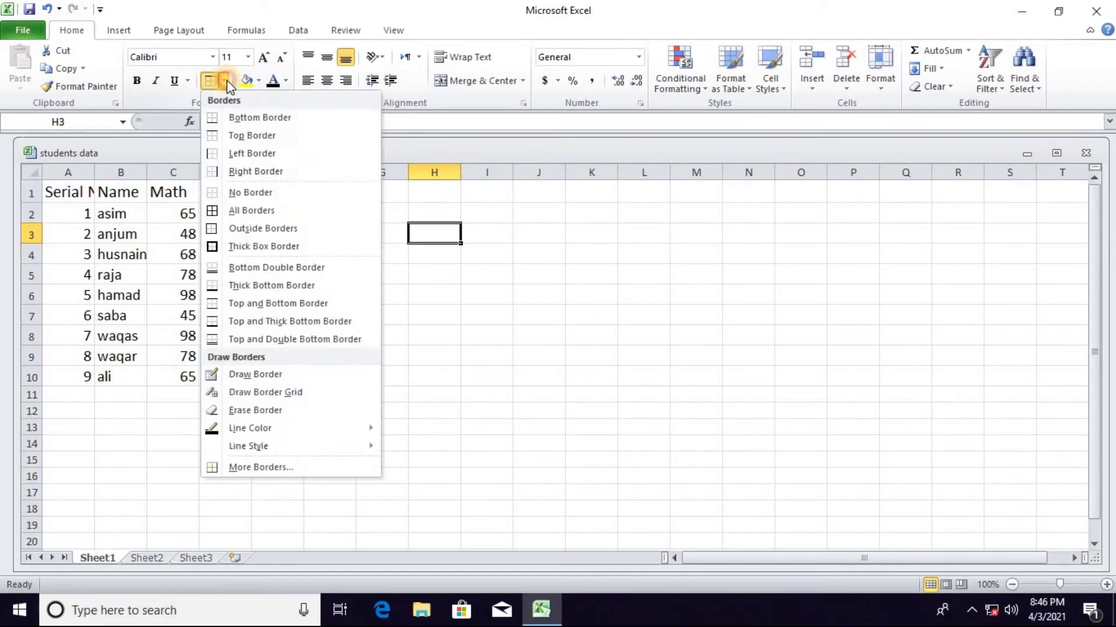
click(253, 155)
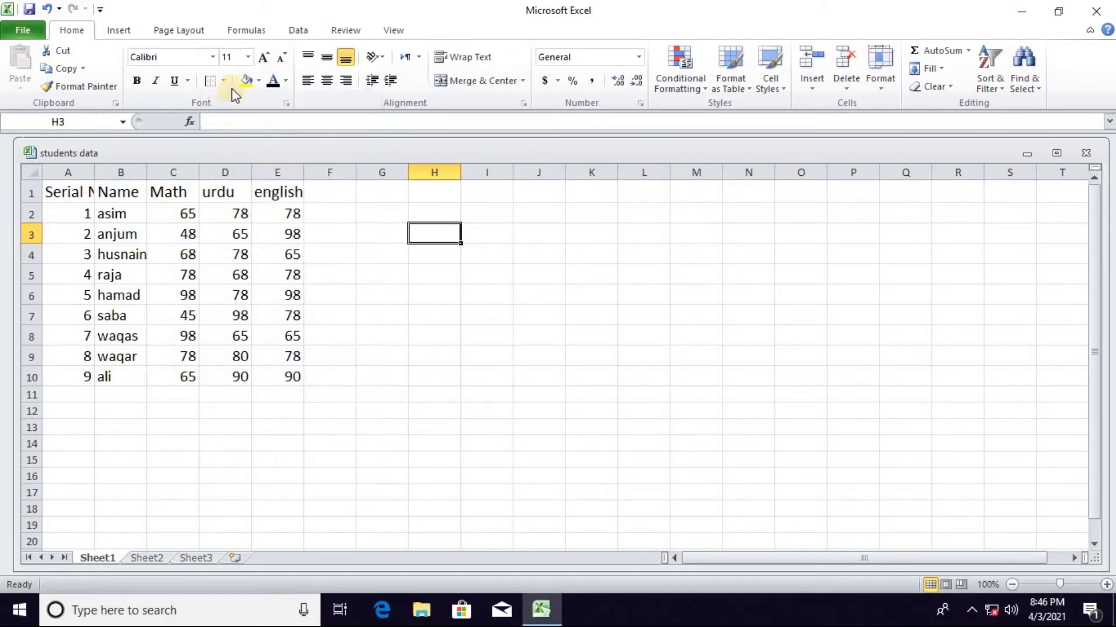
click(224, 80)
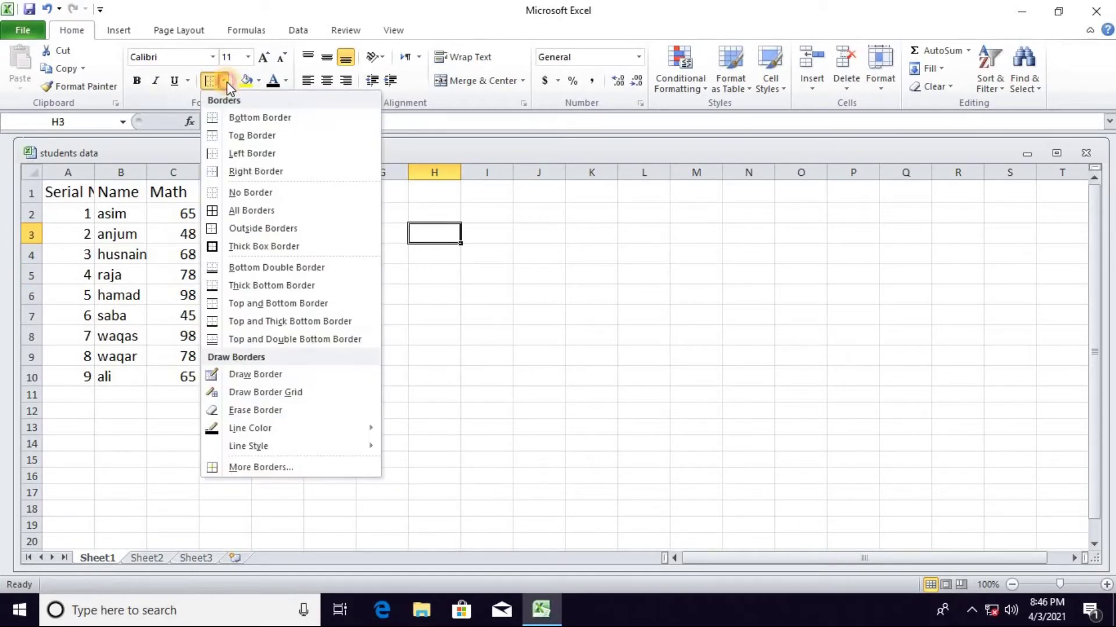
click(255, 171)
click(455, 294)
click(433, 256)
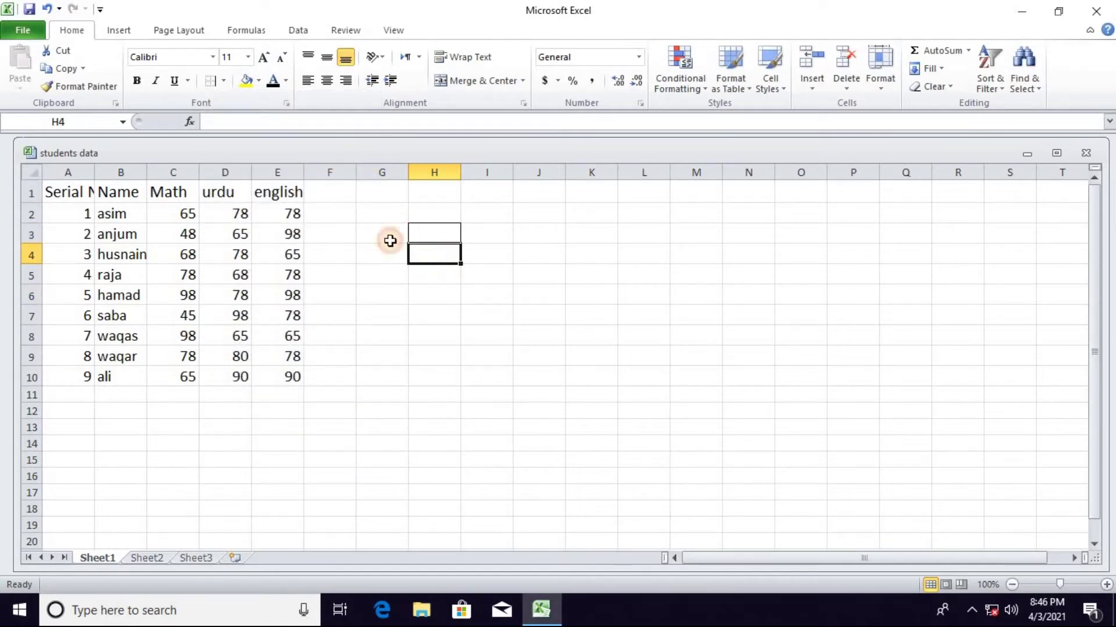
- AutoFit the width of column A to its Serial No. heading
click(224, 81)
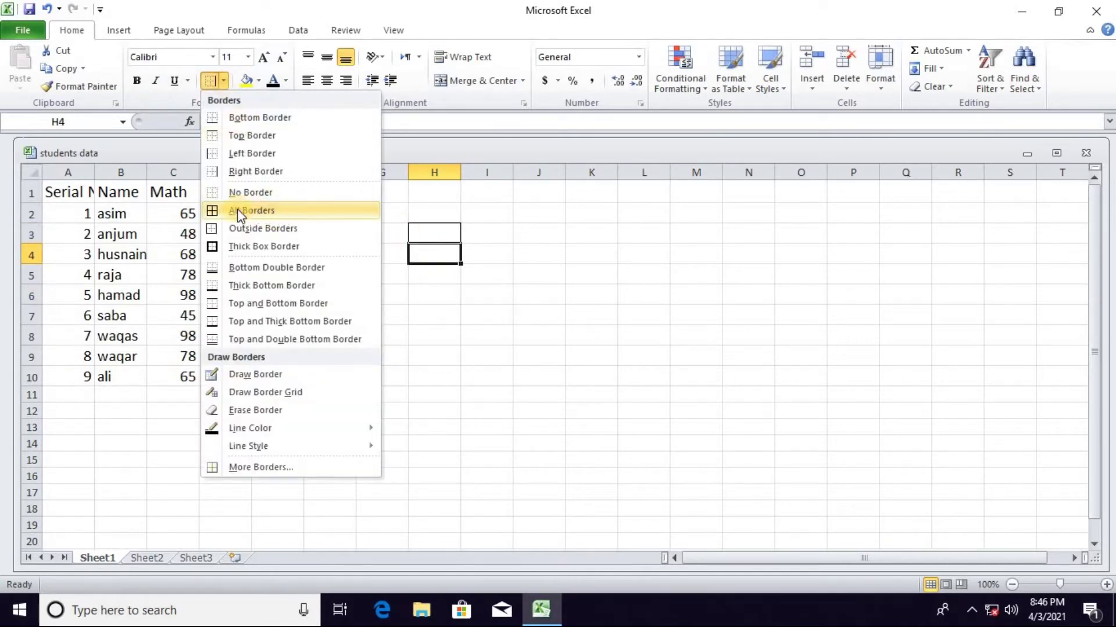
click(387, 317)
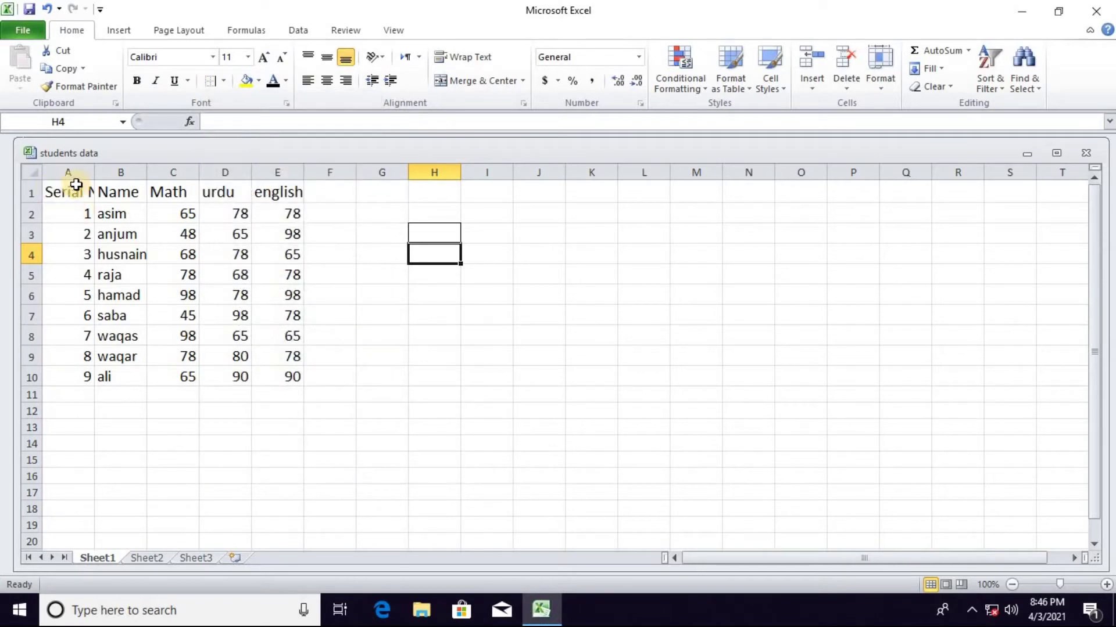
double_click(93, 172)
- Apply All Borders to the whole marks table A1:E10
drag(60, 189, 315, 378)
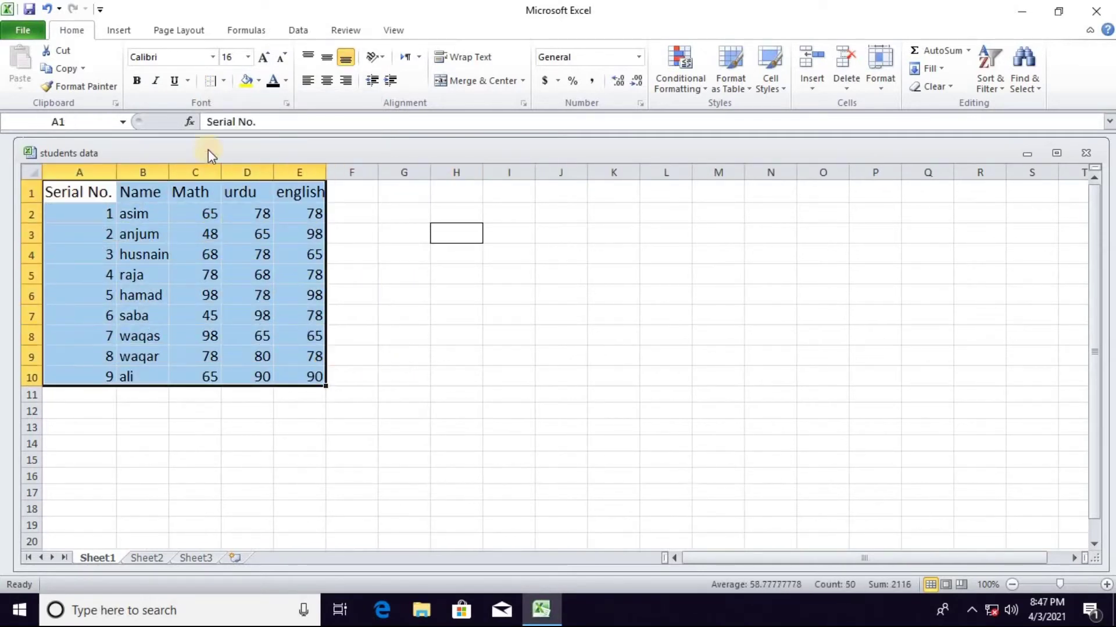
click(224, 82)
click(260, 215)
click(366, 311)
- Remove the borders from cell H3 with No Border
click(453, 233)
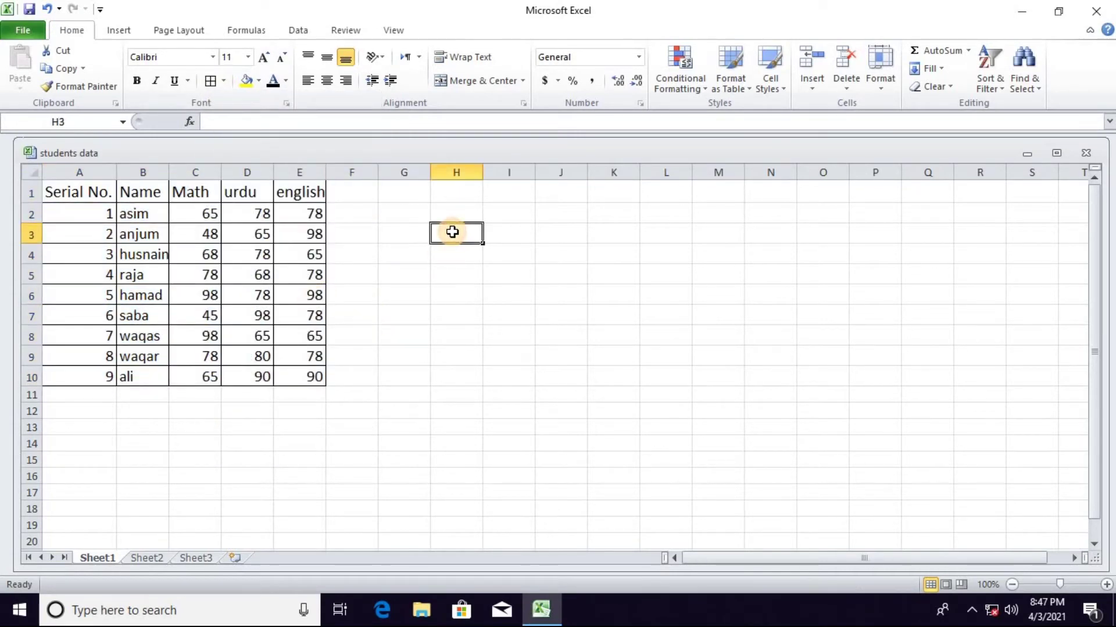
click(450, 246)
click(451, 239)
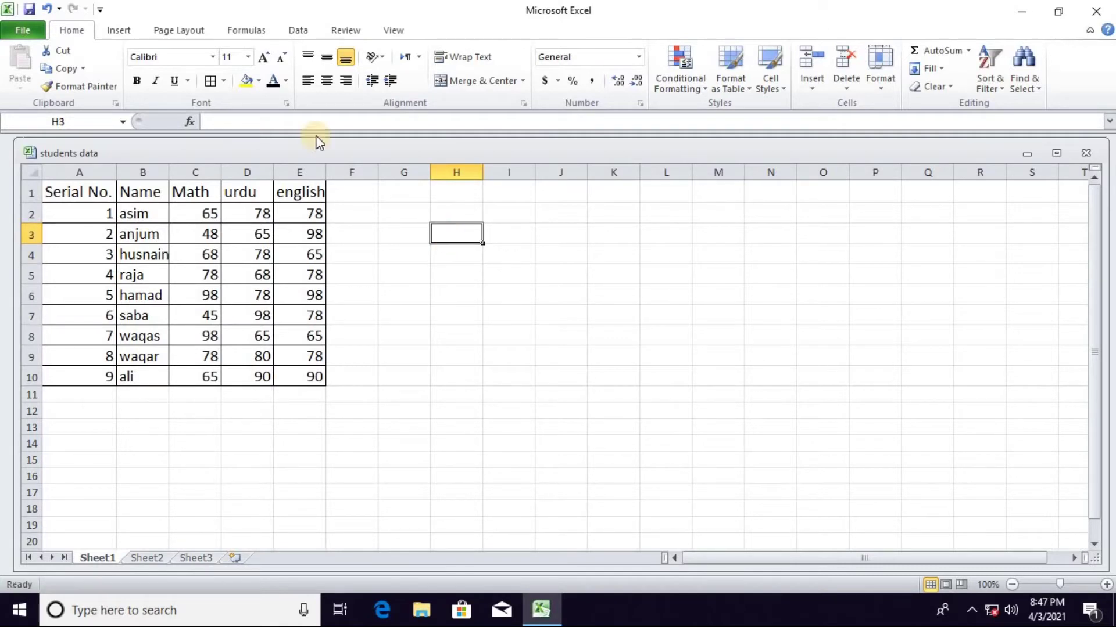
click(226, 81)
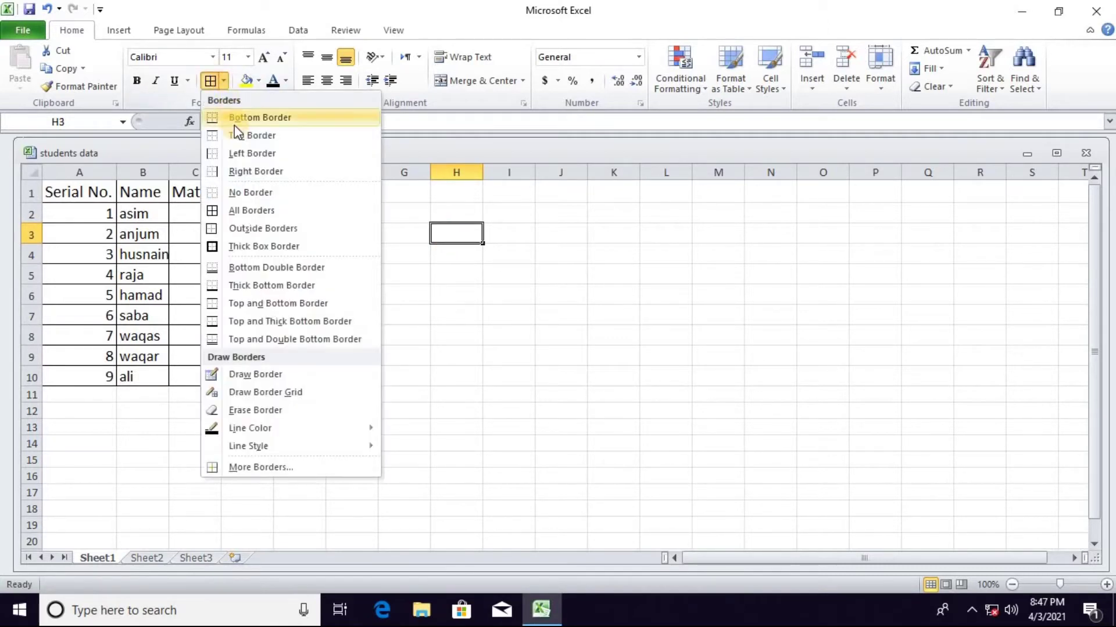
click(270, 190)
click(446, 262)
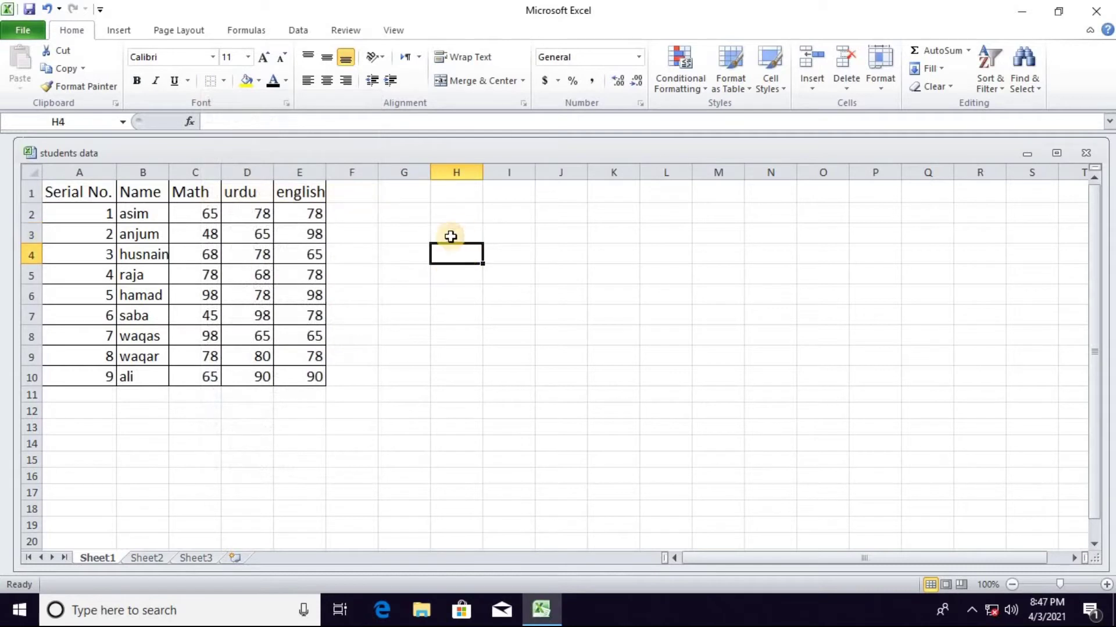
- Use Draw Border to outline H7:M7 and I10:N10 and draw lines below H5:L5 and J12:K12
click(226, 82)
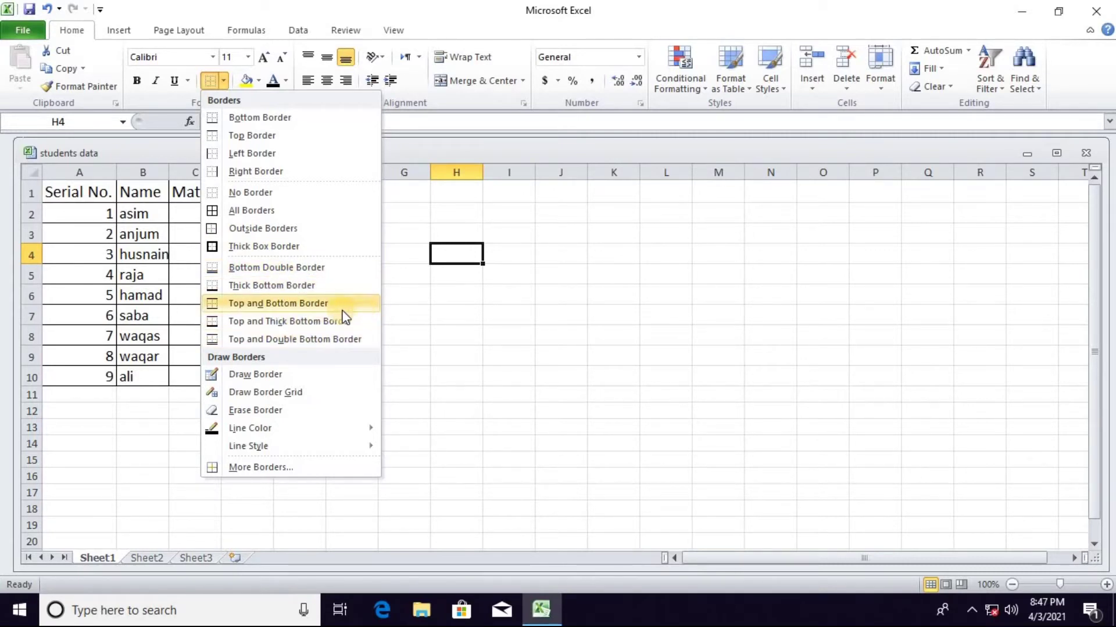
click(323, 369)
mouse_move(431, 284)
mouse_down()
mouse_move(702, 274)
mouse_move(625, 281)
mouse_move(639, 280)
mouse_up()
drag(443, 320, 733, 317)
drag(491, 375, 773, 374)
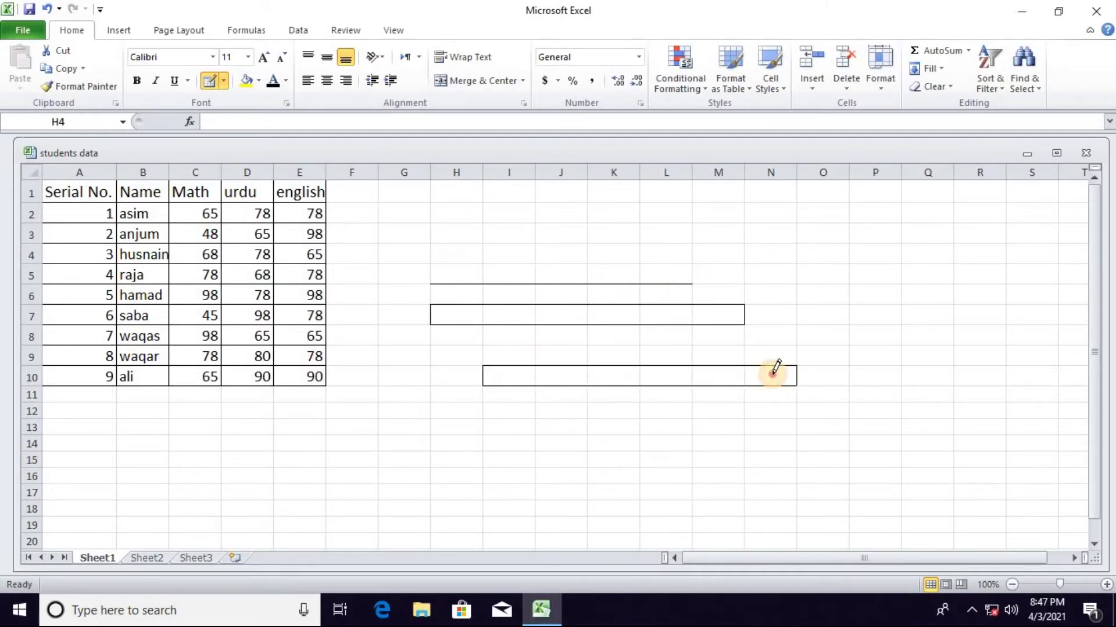
drag(525, 419, 640, 419)
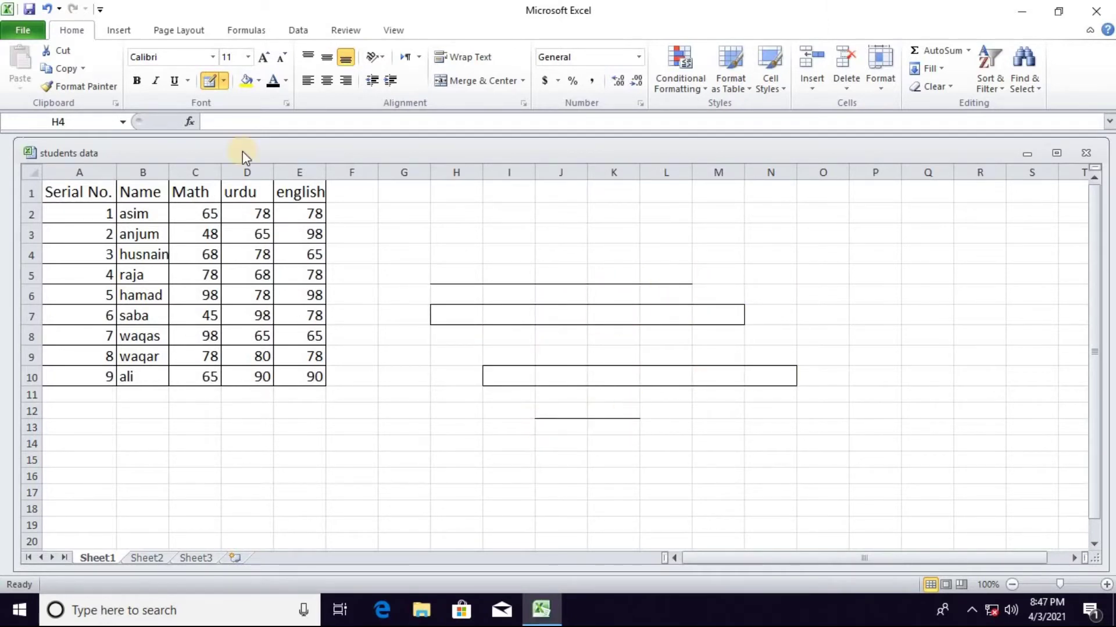
- Use Draw Border Grid to draw cell grids over G7:I10 and G13:K18
click(225, 81)
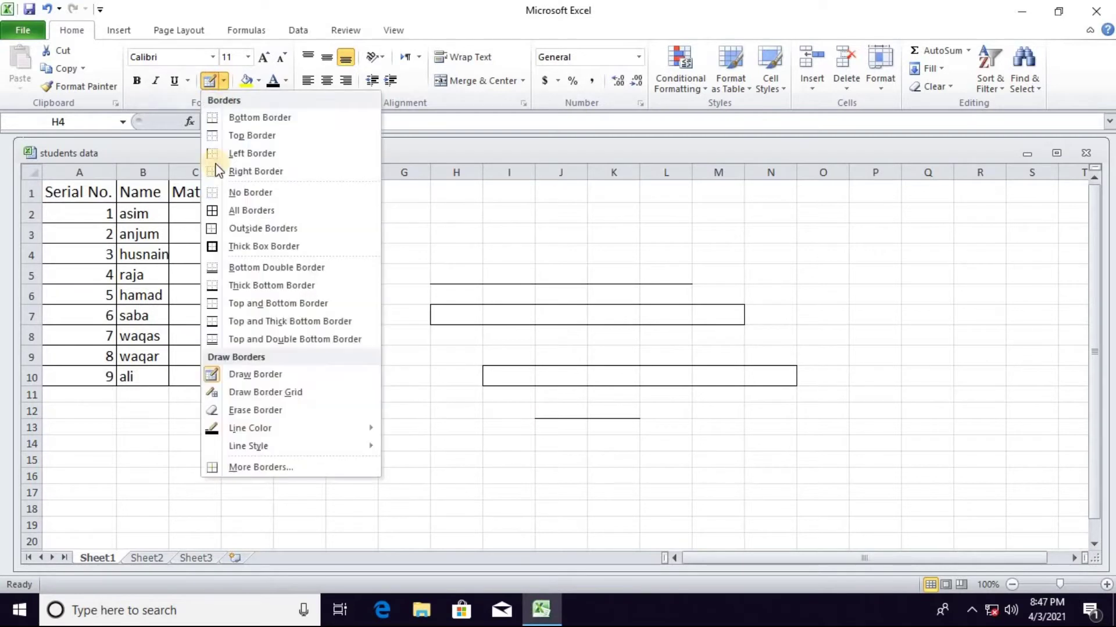
click(297, 395)
drag(394, 308, 531, 377)
drag(381, 421, 619, 508)
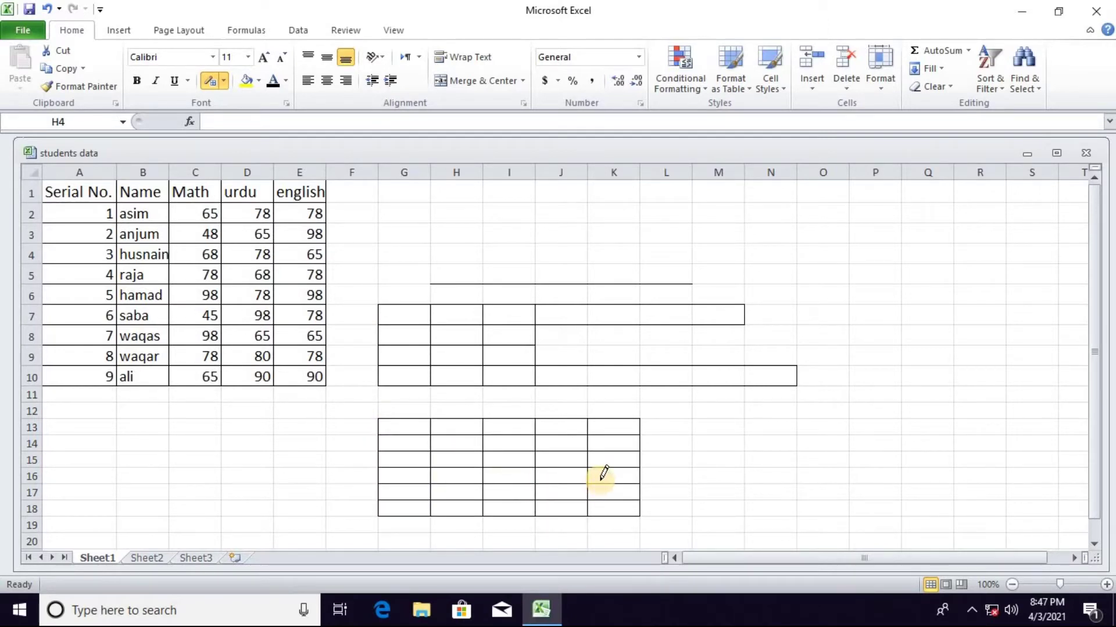
- Undo all the hand-drawn border lines, boxes and grids beside the marks table
key(ctrl+z)
key(ctrl+z)
key(ctrl+z)
key(ctrl+z)
key(ctrl+z)
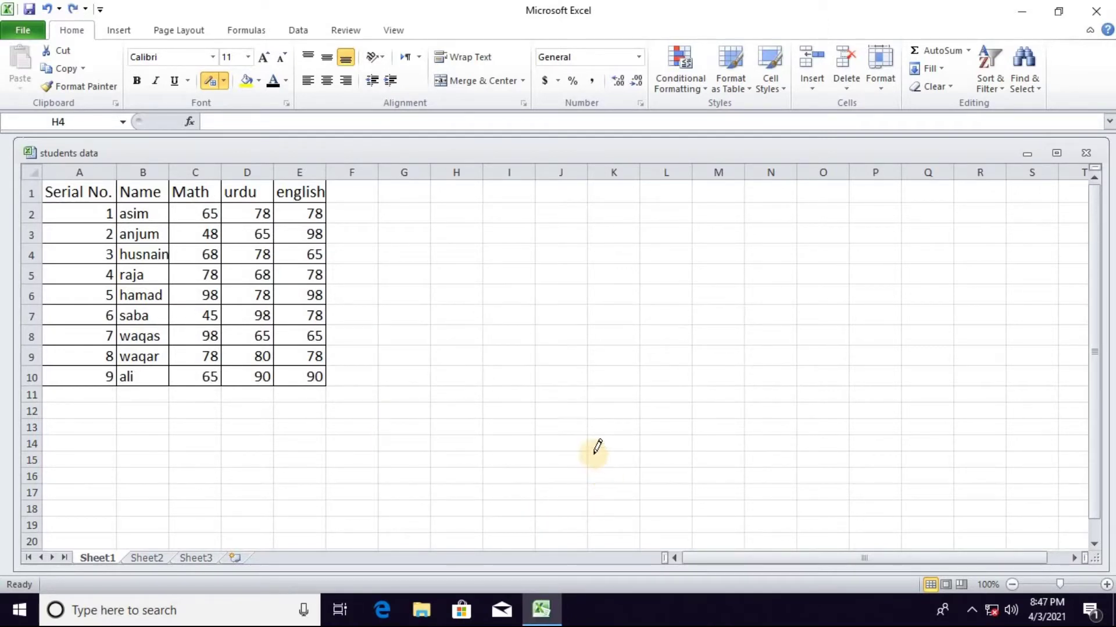
- Use Draw Border to outline the ranges H6:M9 and J10:L13
click(225, 83)
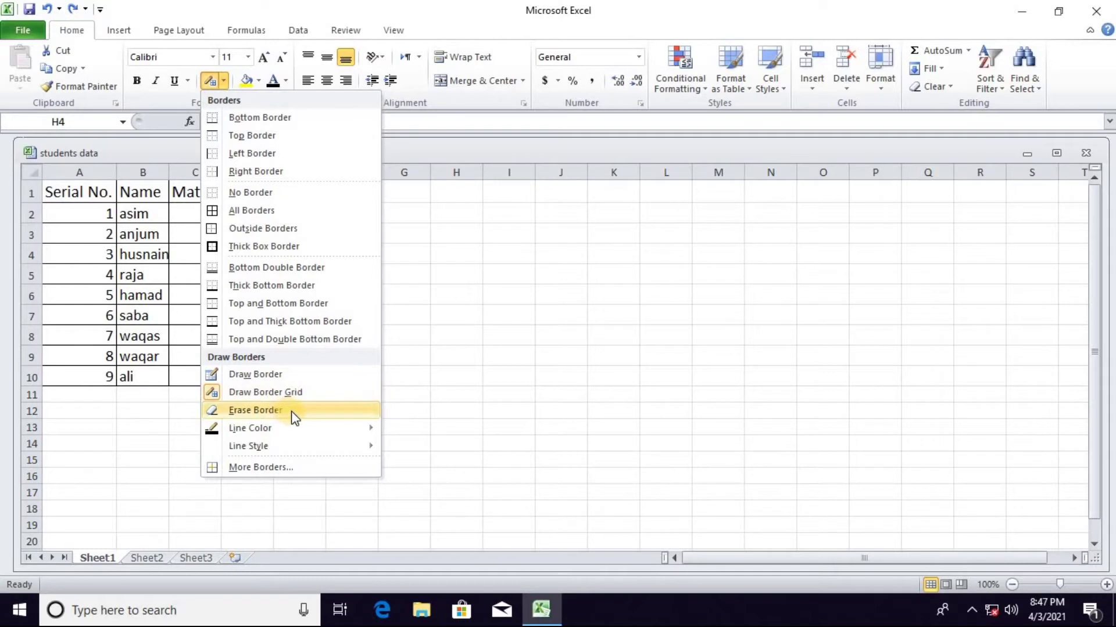
click(274, 375)
drag(465, 297, 720, 346)
mouse_move(540, 378)
mouse_down()
mouse_move(642, 426)
mouse_move(685, 429)
mouse_up()
- Use Erase Border to remove the line under H9, and try to erase other edges of the drawn box
click(223, 81)
click(308, 408)
click(466, 361)
click(479, 364)
click(539, 381)
click(518, 364)
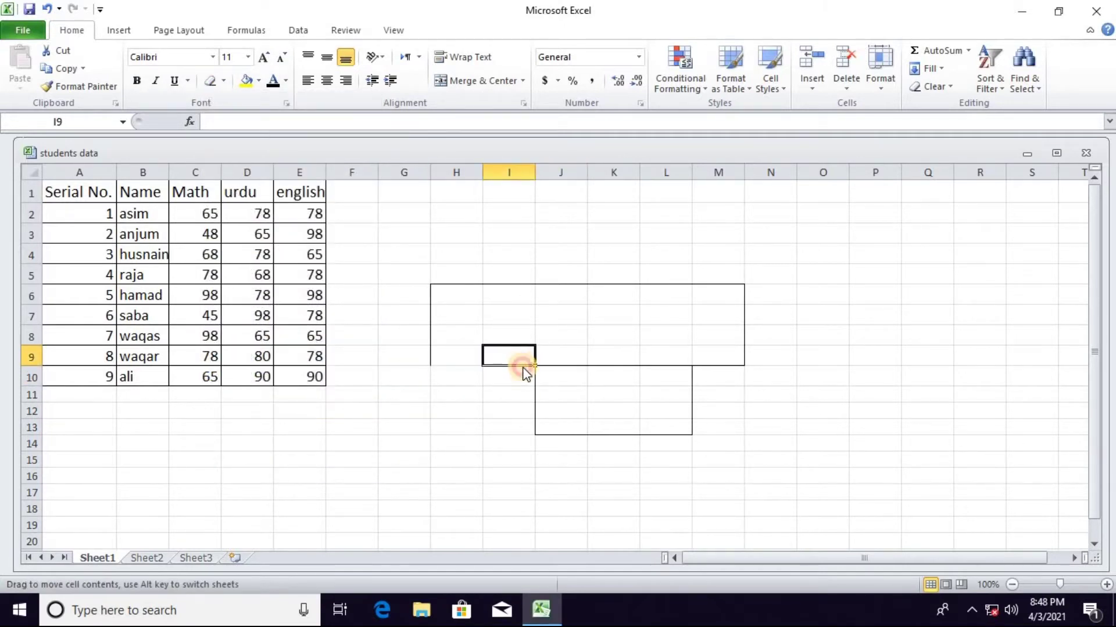
click(434, 350)
click(485, 377)
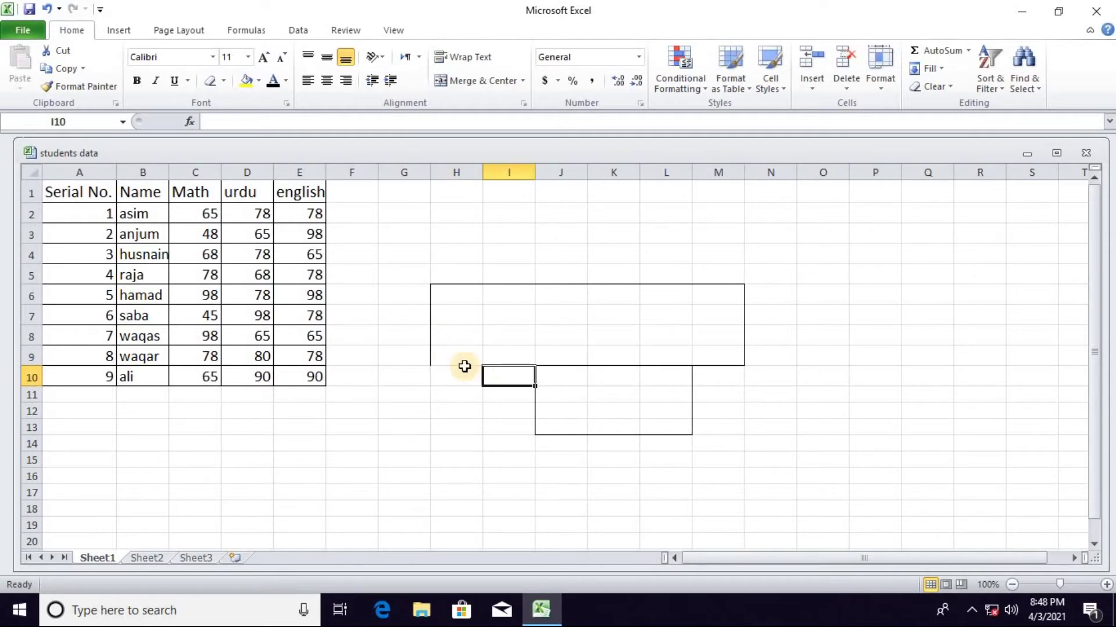
click(481, 282)
click(485, 279)
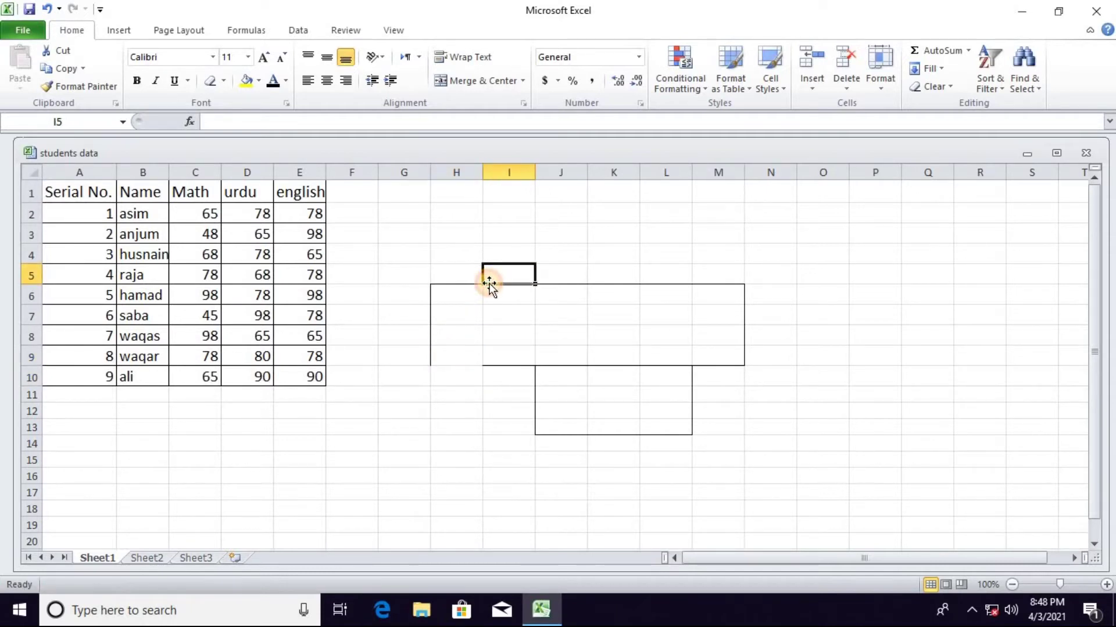
- Undo the border erasure, the drawn boxes and the border removal on cell H3
key(ctrl+z)
key(ctrl+z)
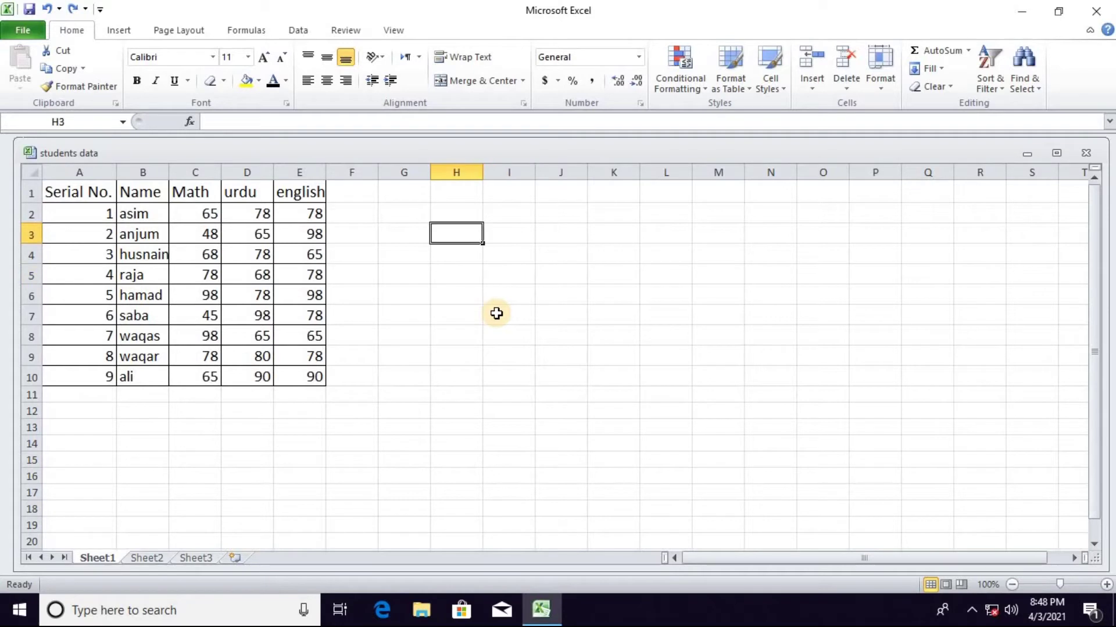
- Apply All Borders to empty cell H7
click(452, 308)
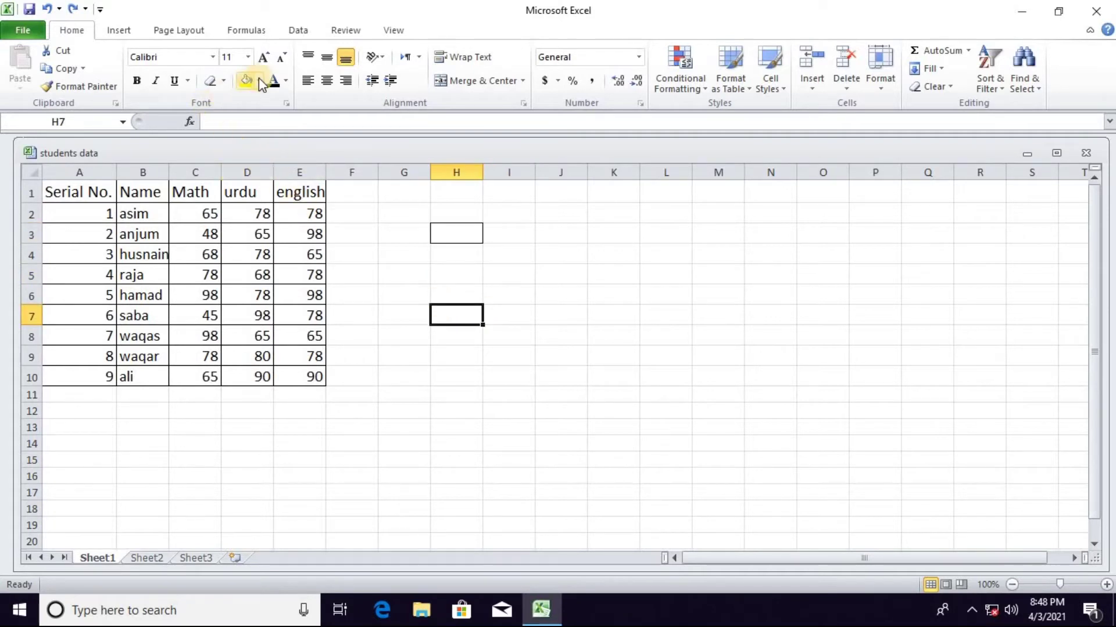
click(225, 81)
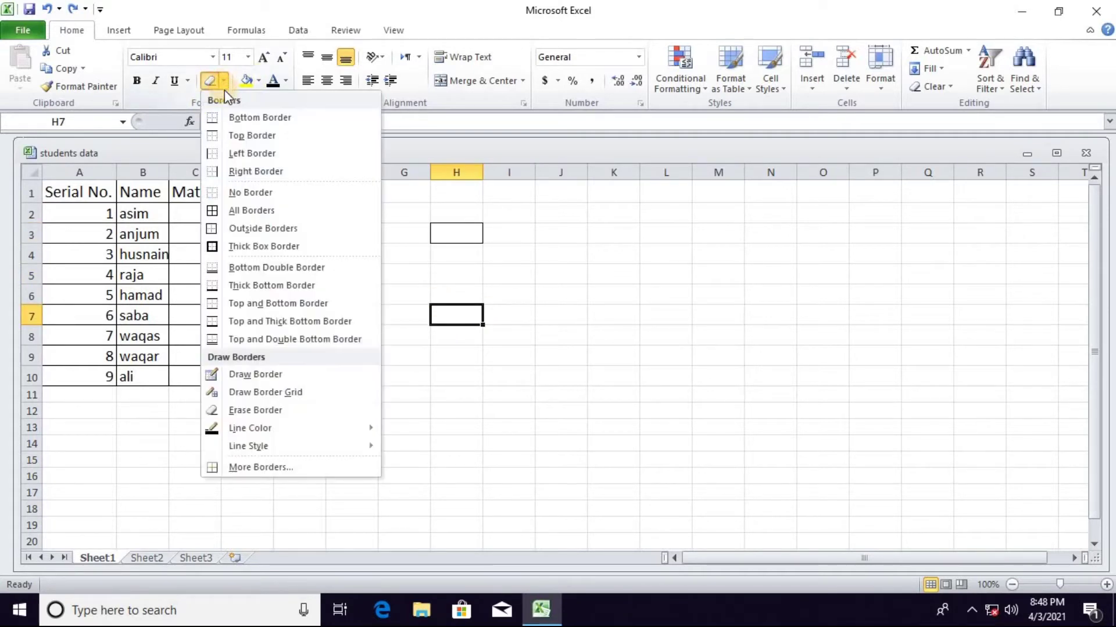
click(252, 208)
drag(422, 289, 472, 303)
click(458, 321)
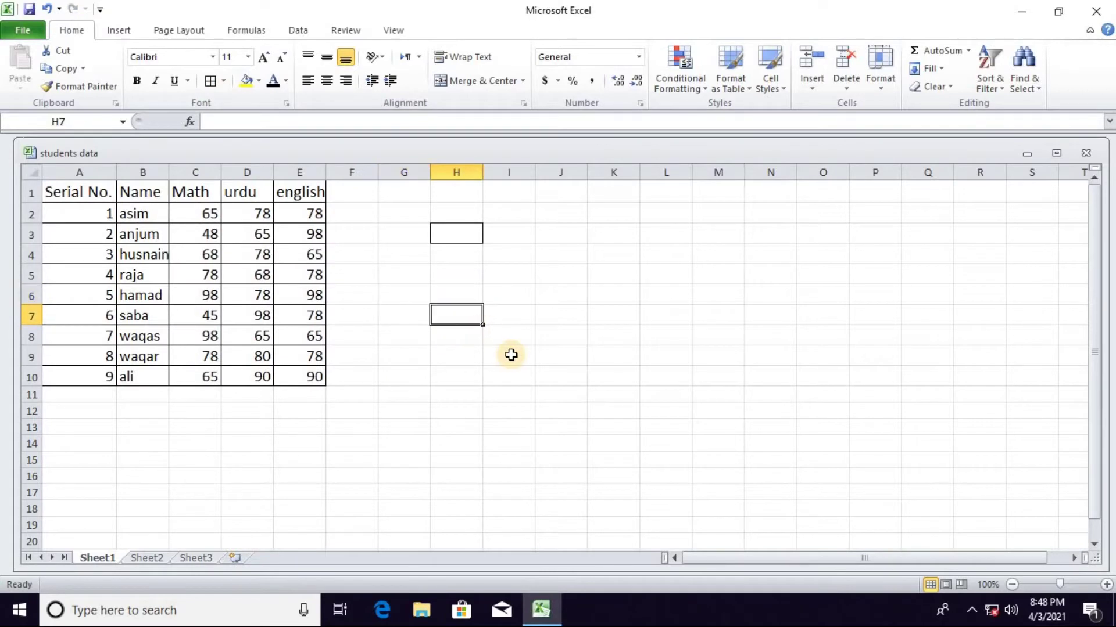
- Undo the All Borders formatting on cell H7 and on the marks table
key(ctrl+z)
key(ctrl+z)
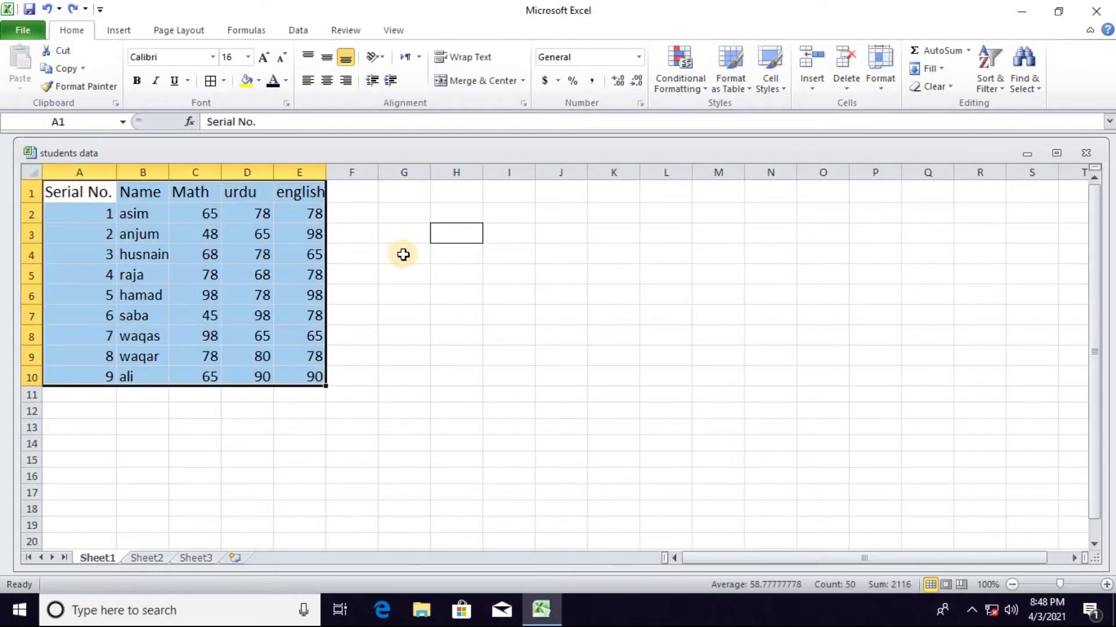
click(380, 291)
click(444, 238)
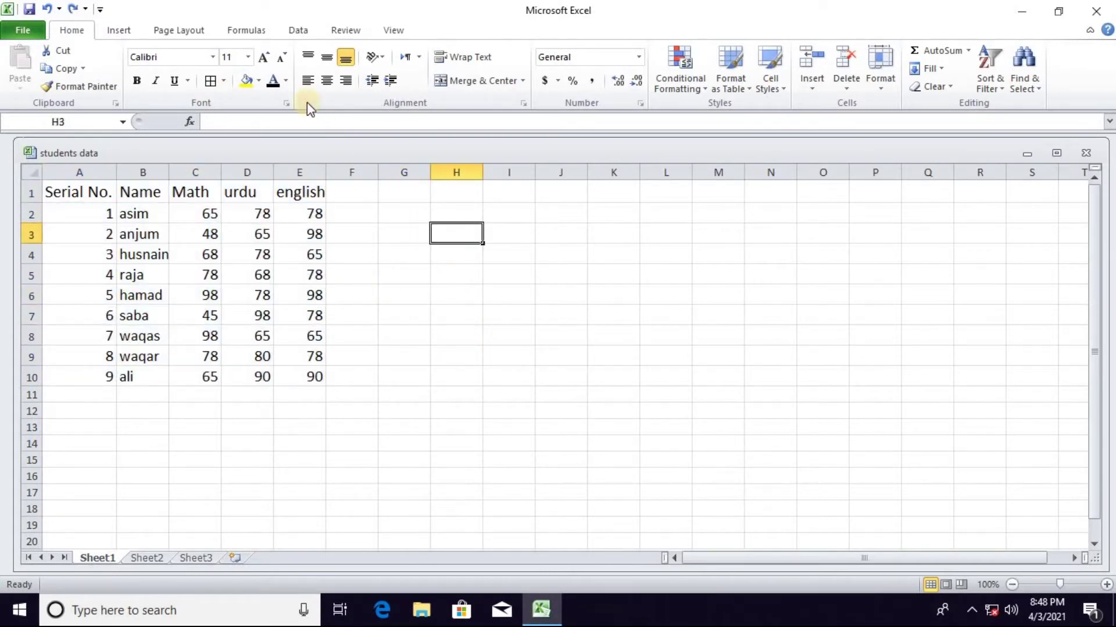
- Apply No Border to cell H3
click(228, 83)
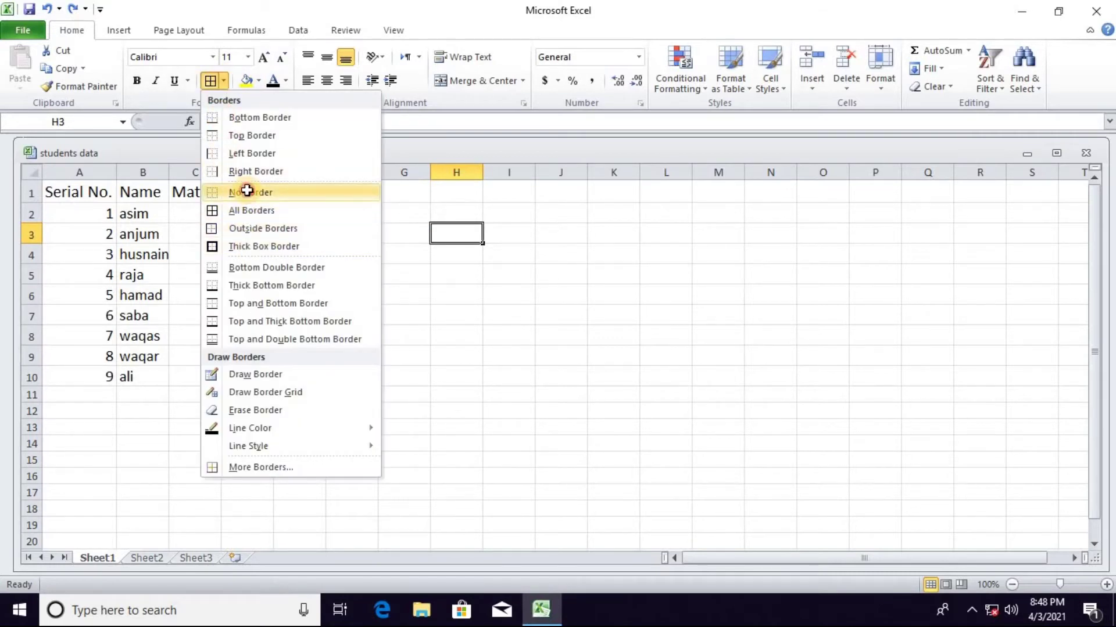
click(247, 190)
- Examine the More Borders settings for cell G7 and close them without applying anything
click(385, 311)
click(225, 80)
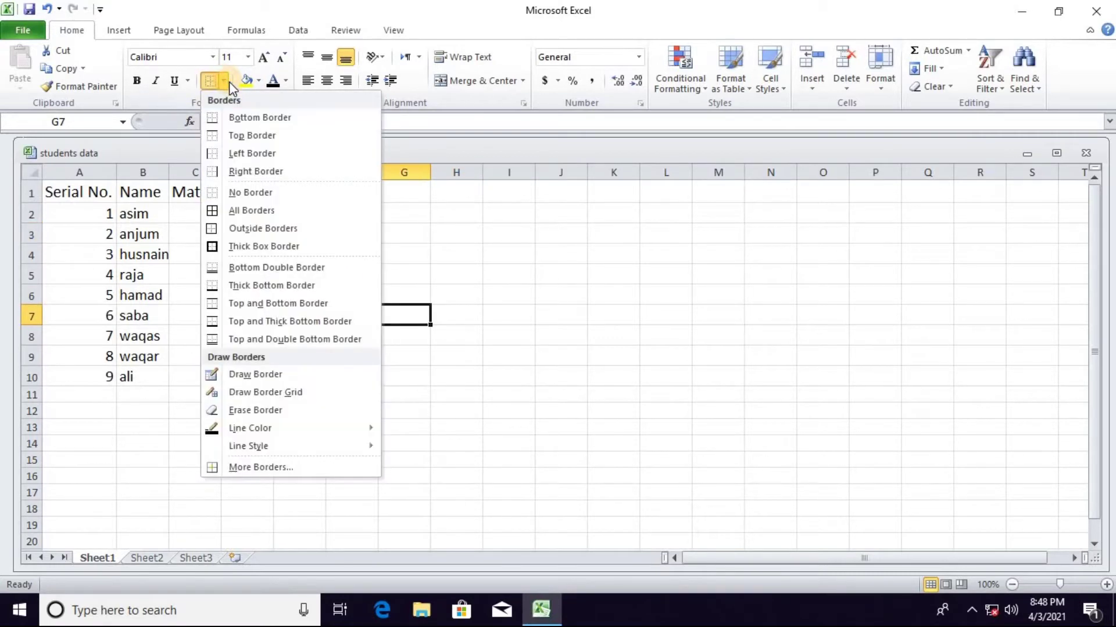
click(280, 471)
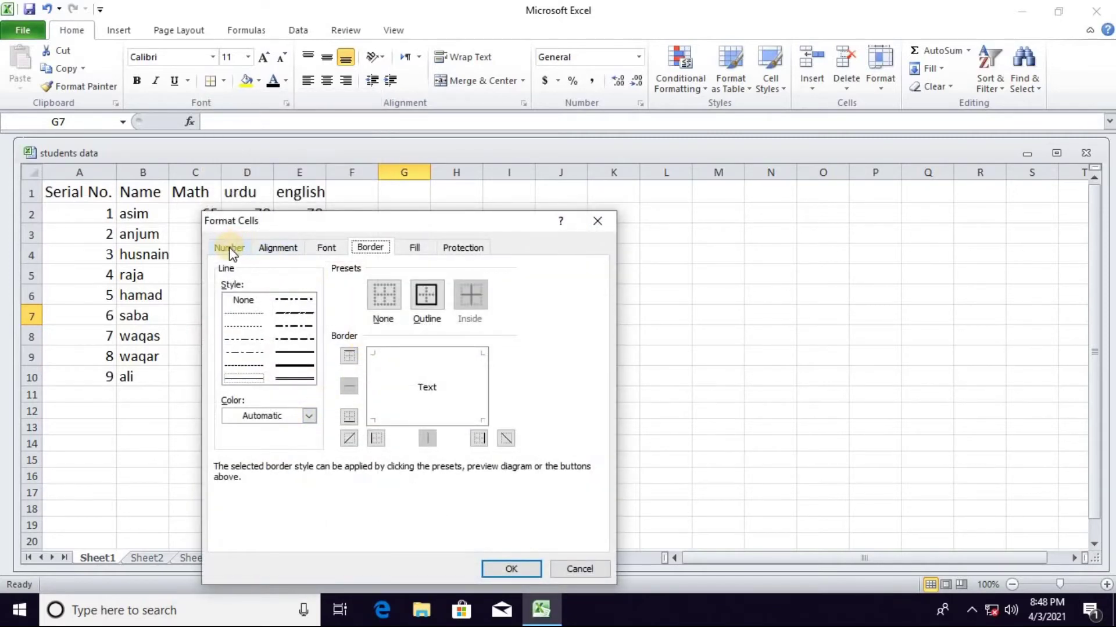
click(598, 223)
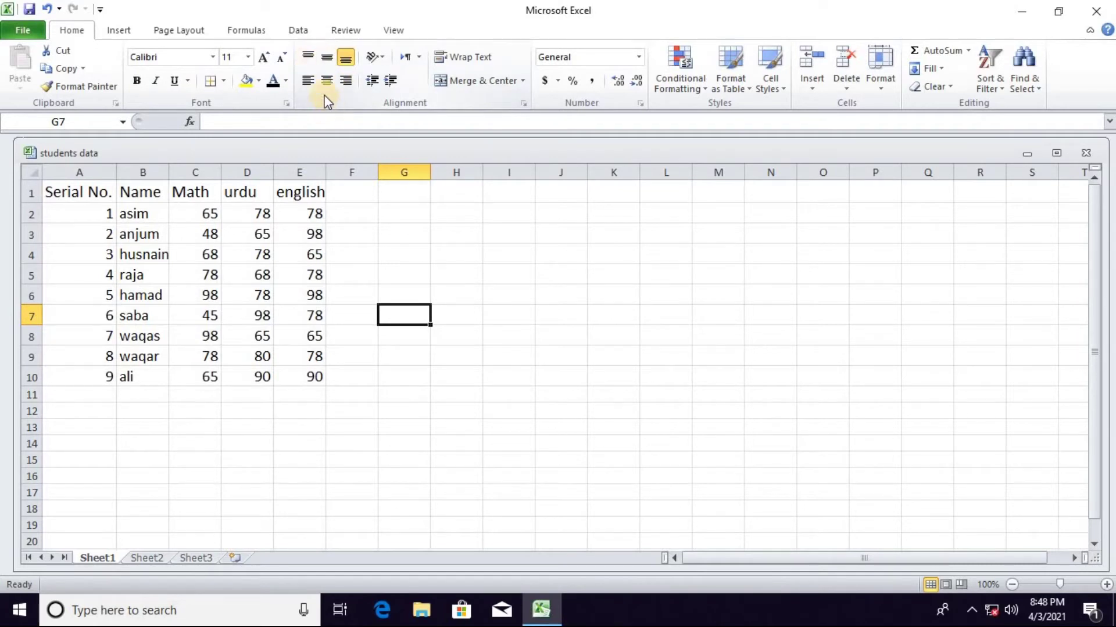
- Top-align cell G7, and try centre and left alignment on cell E2 before setting it to right alignment
click(306, 58)
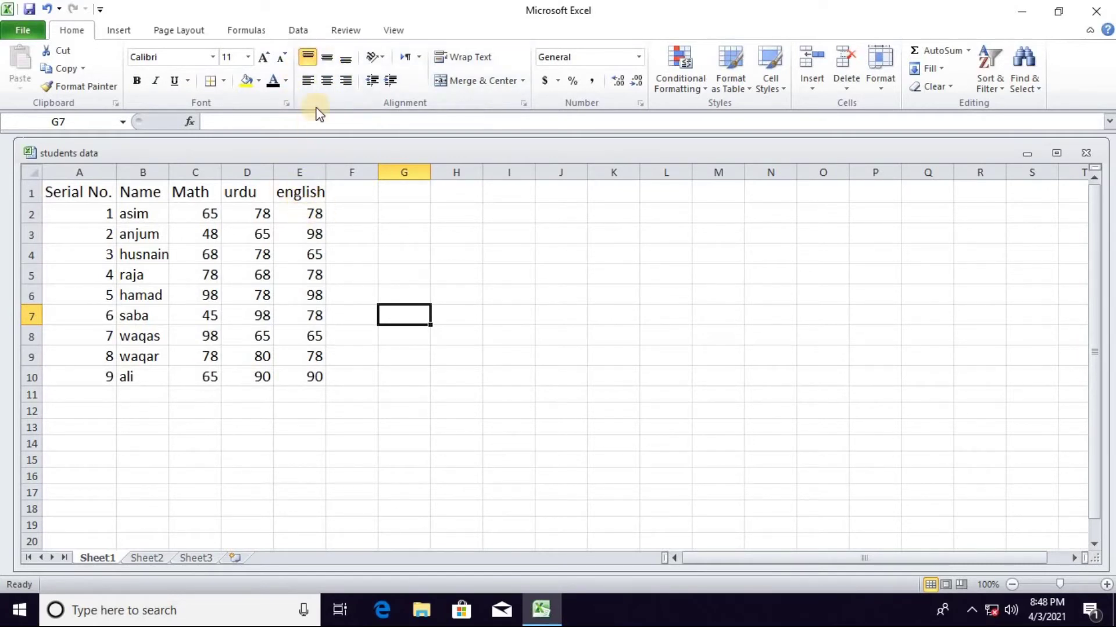
click(312, 214)
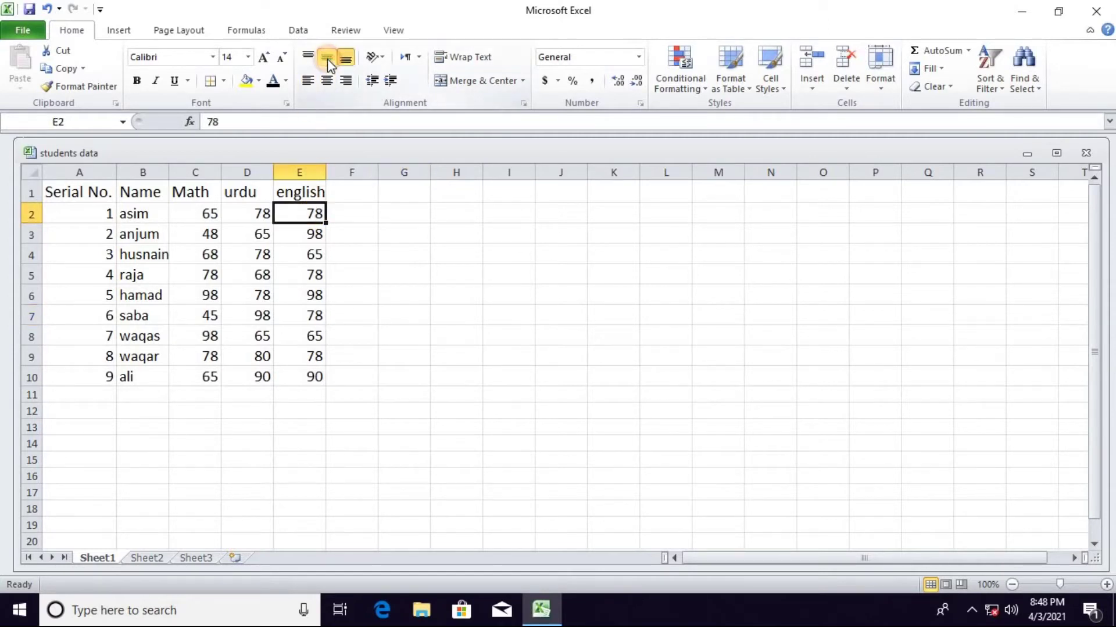
click(325, 82)
click(308, 82)
click(348, 83)
- Enlarge column E and row 2, and try middle and top vertical alignment on cell E2
drag(326, 173, 353, 175)
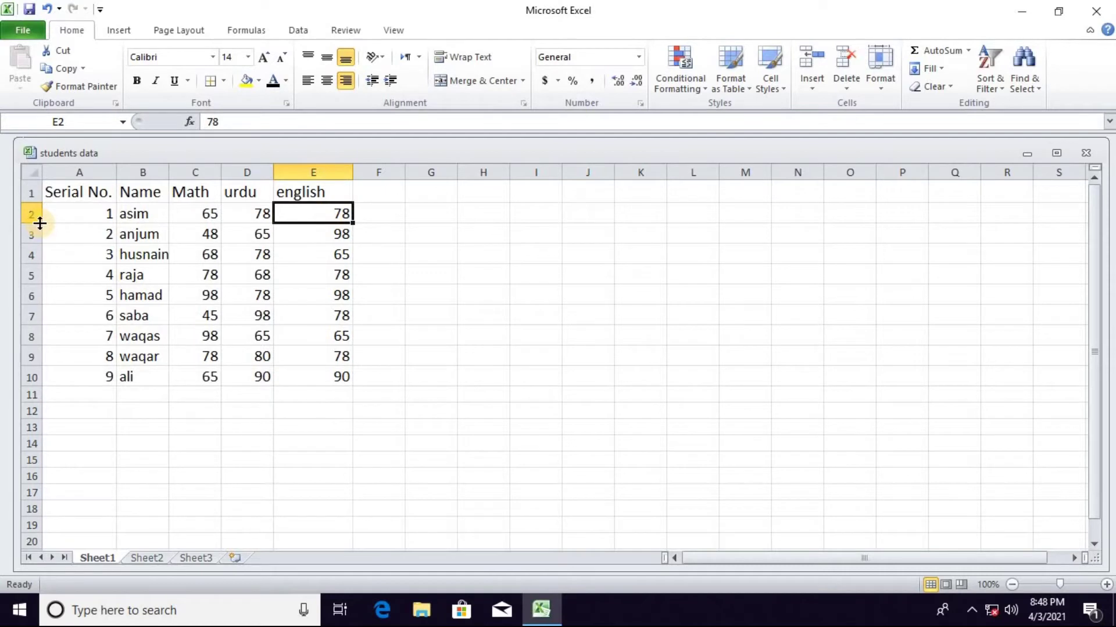
drag(38, 221, 42, 242)
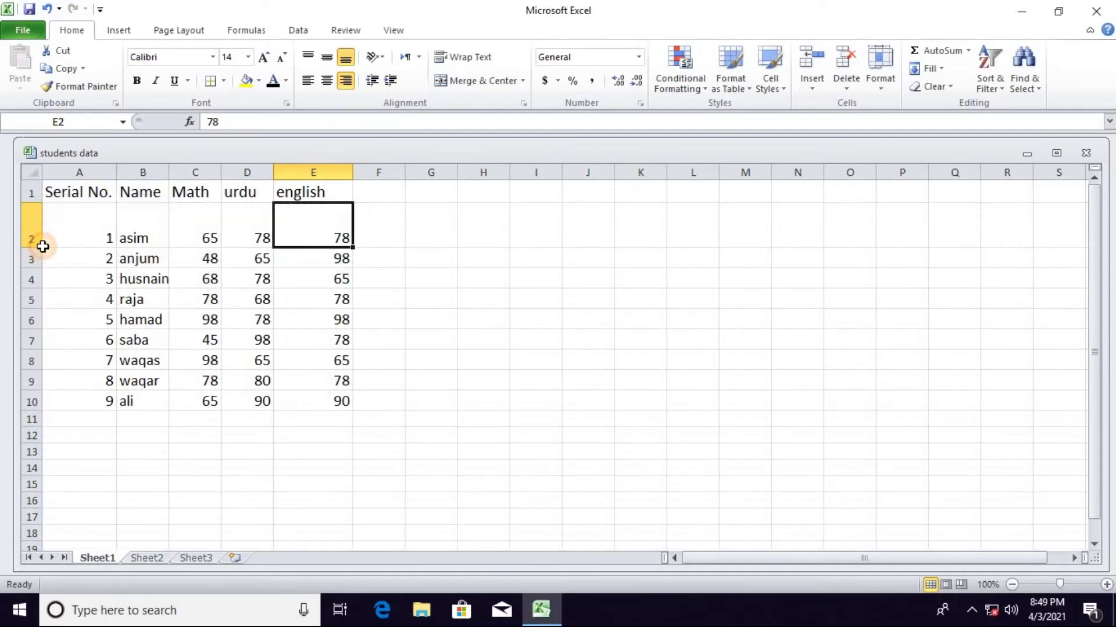
click(326, 59)
click(323, 60)
click(311, 58)
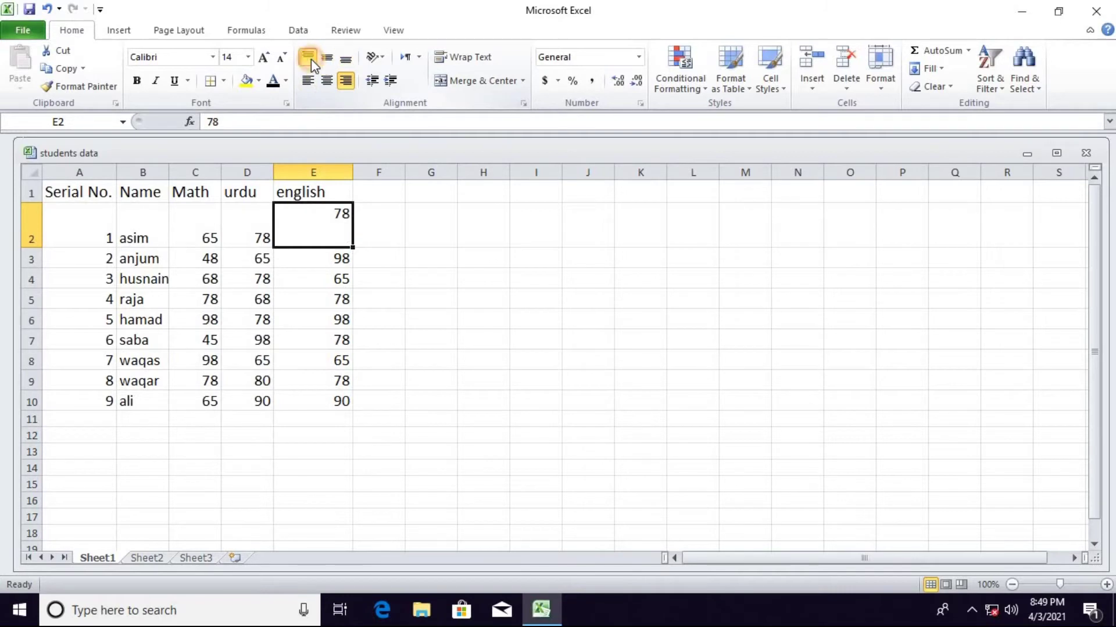
- Try left and centre alignment on the top-aligned value in E2, and middle-align it with centre and right alignment
click(309, 80)
click(326, 83)
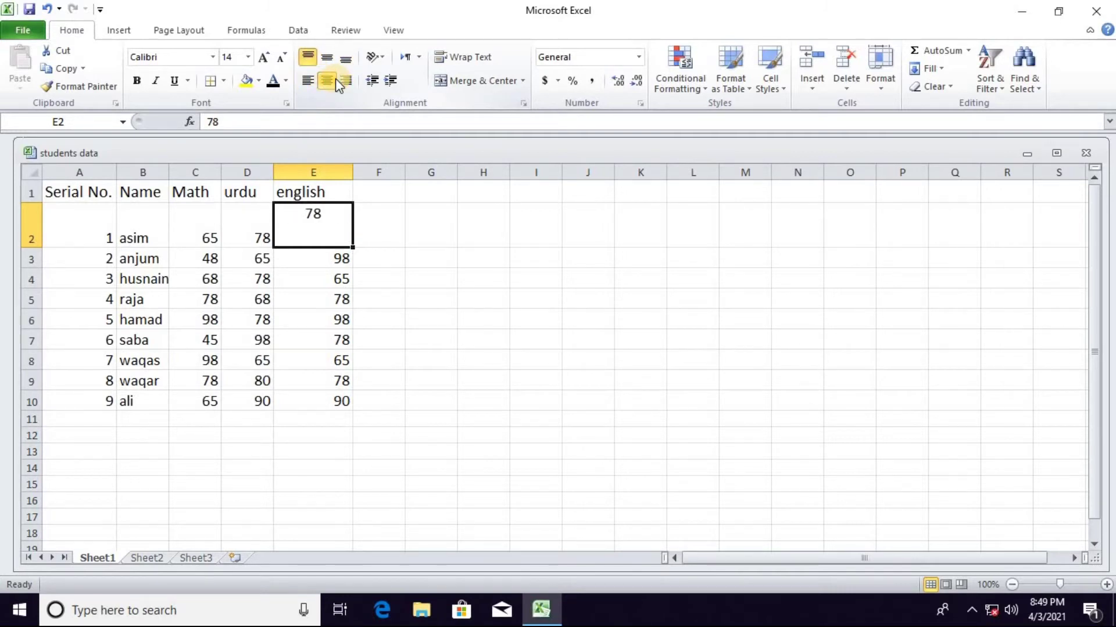
click(327, 81)
click(308, 81)
click(326, 58)
click(328, 83)
click(346, 81)
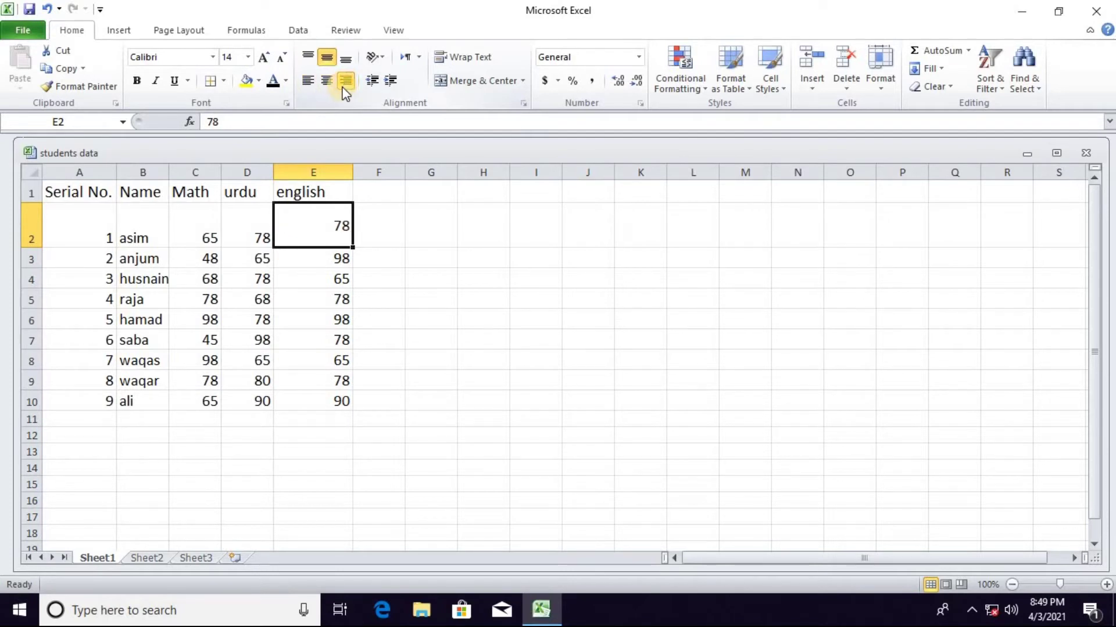
- Cycle cell E2 through left, centre and right alignment combined with top, middle and bottom alignment, ending at bottom right
click(327, 82)
click(308, 80)
click(308, 57)
click(327, 81)
click(345, 81)
click(326, 81)
click(307, 80)
click(346, 82)
click(327, 57)
click(345, 57)
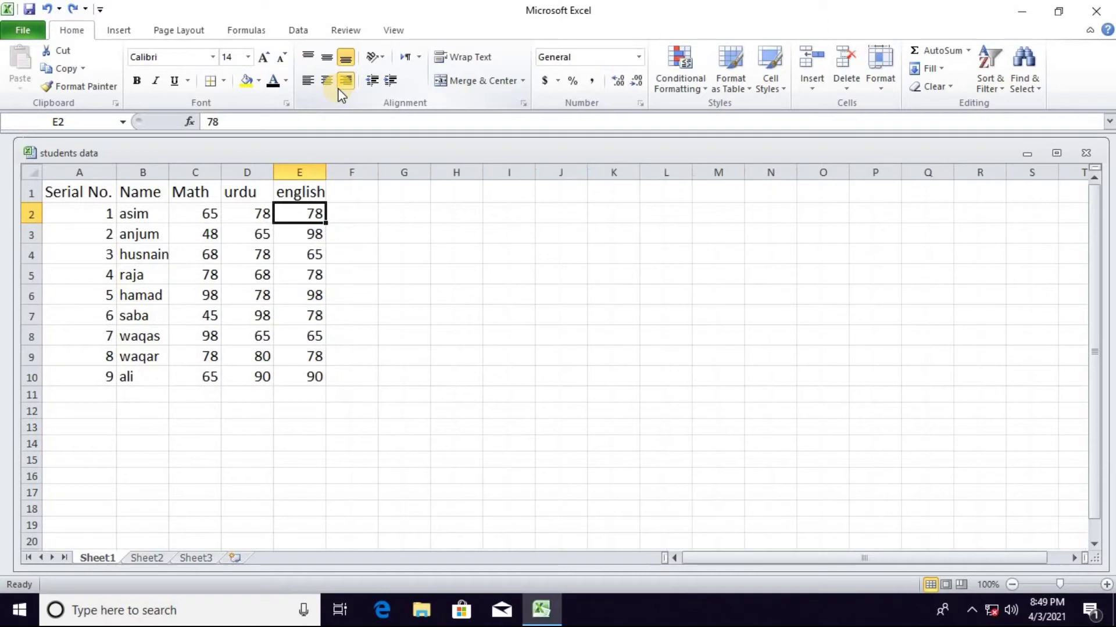
- Try the Angle Counterclockwise, Angle Clockwise and Vertical Text orientations on cell E2
click(383, 57)
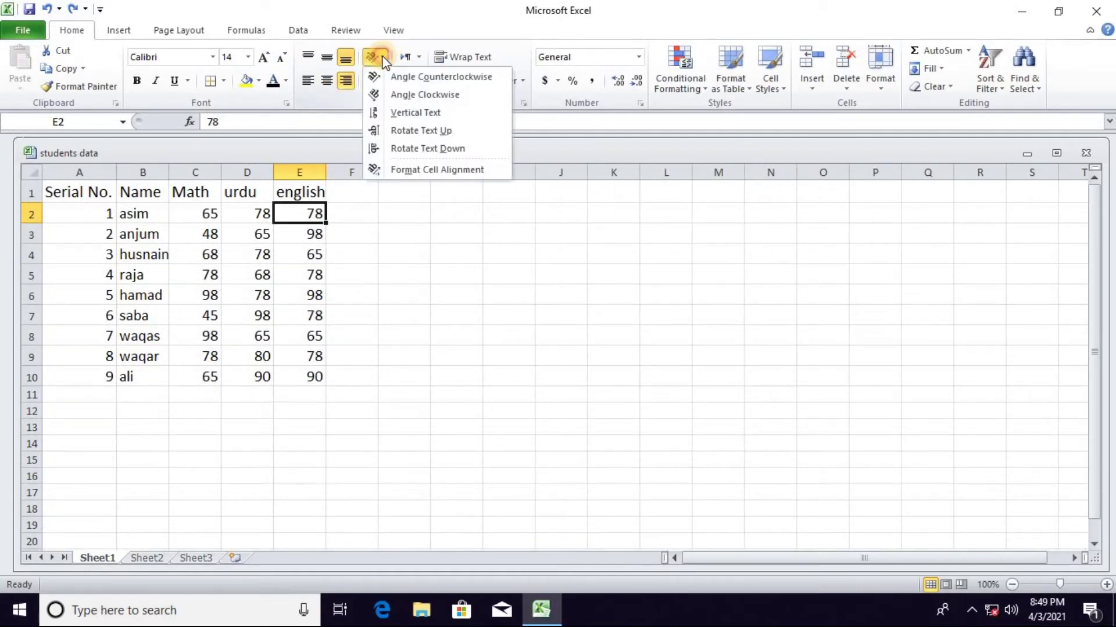
click(409, 79)
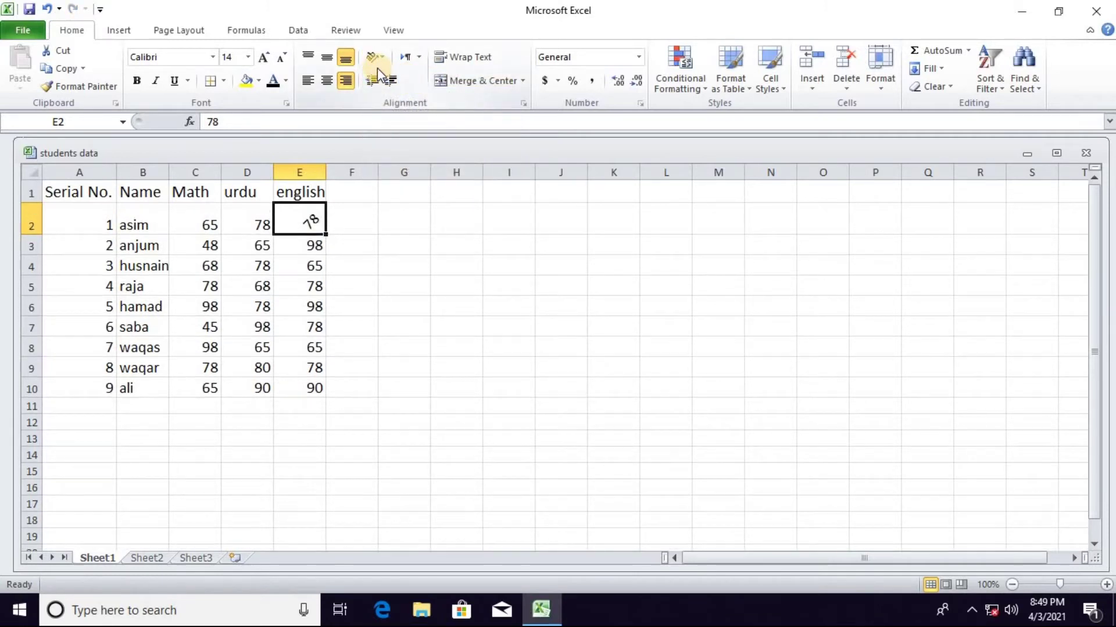
click(376, 57)
click(405, 93)
click(377, 57)
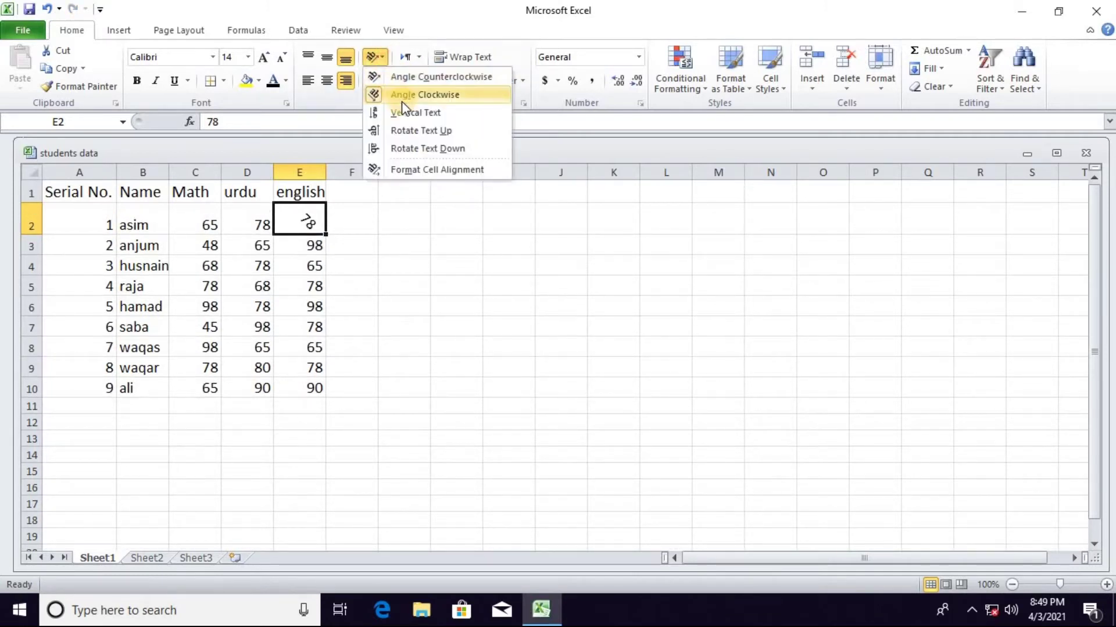
click(409, 111)
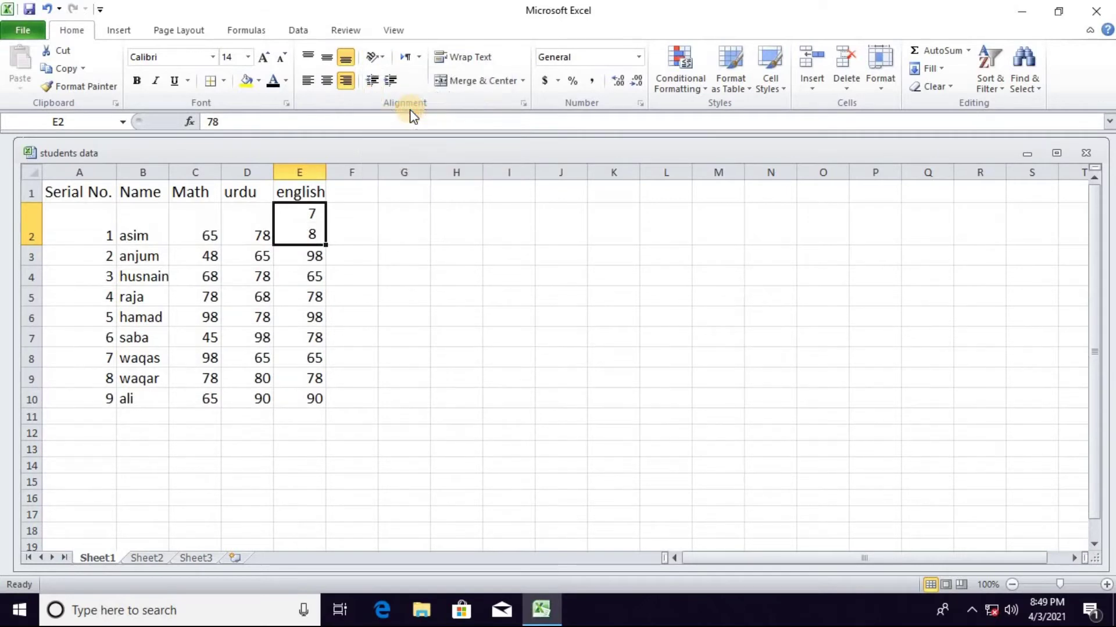
- Increase the height of row 2 around the vertical text in E2, and undo the height change
click(382, 62)
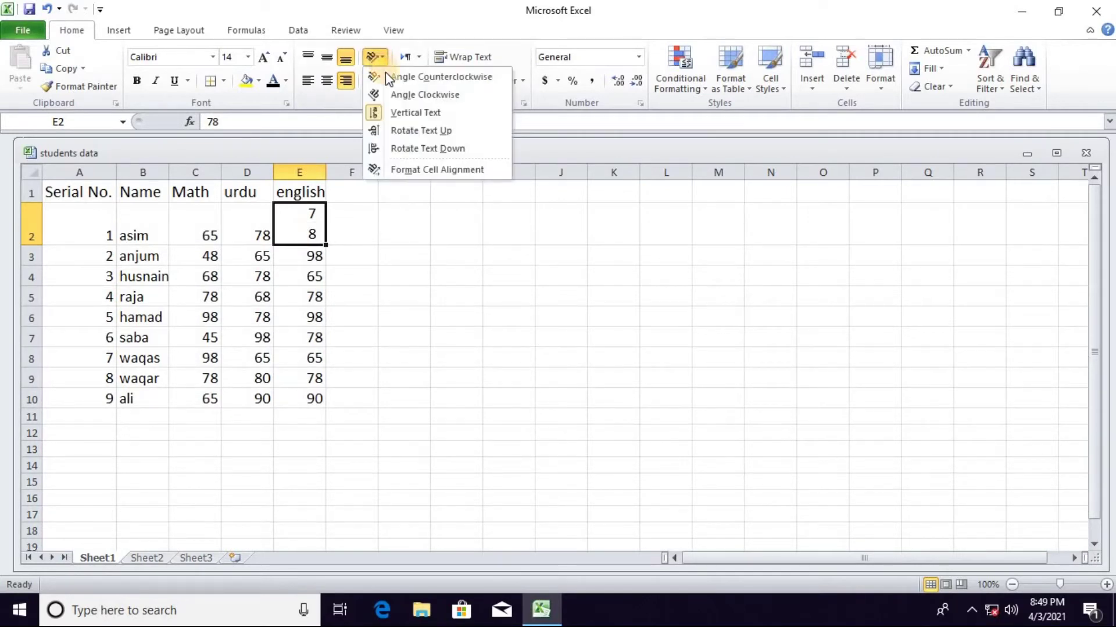
click(36, 244)
drag(35, 240, 42, 291)
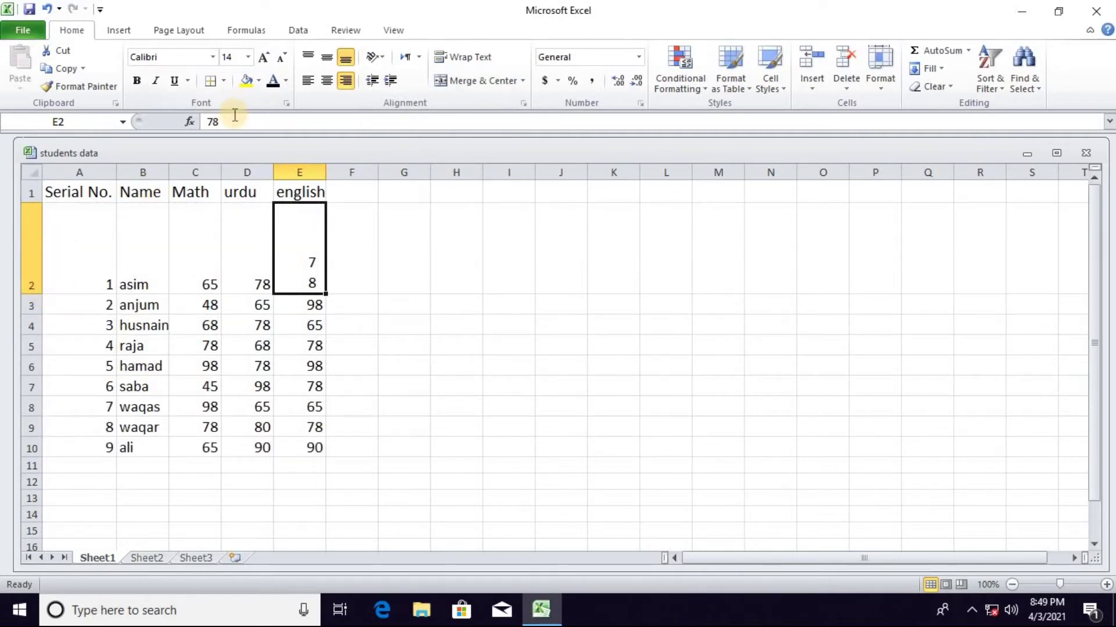
key(ctrl+z)
- Try the Rotate Text Up and Rotate Text Down orientations on cell E2
click(372, 57)
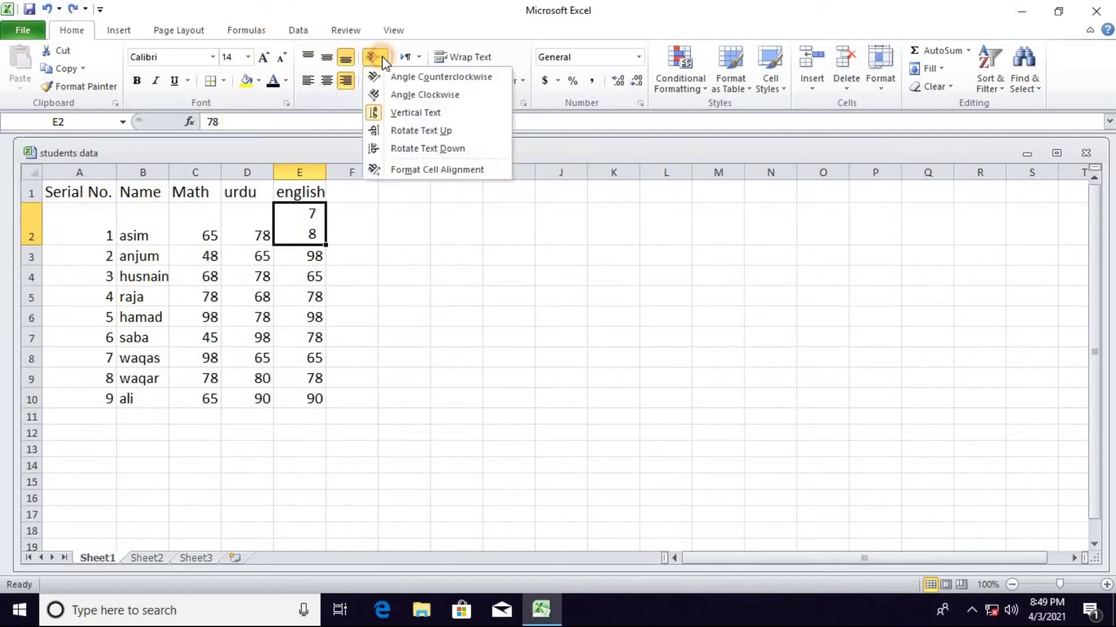
click(409, 135)
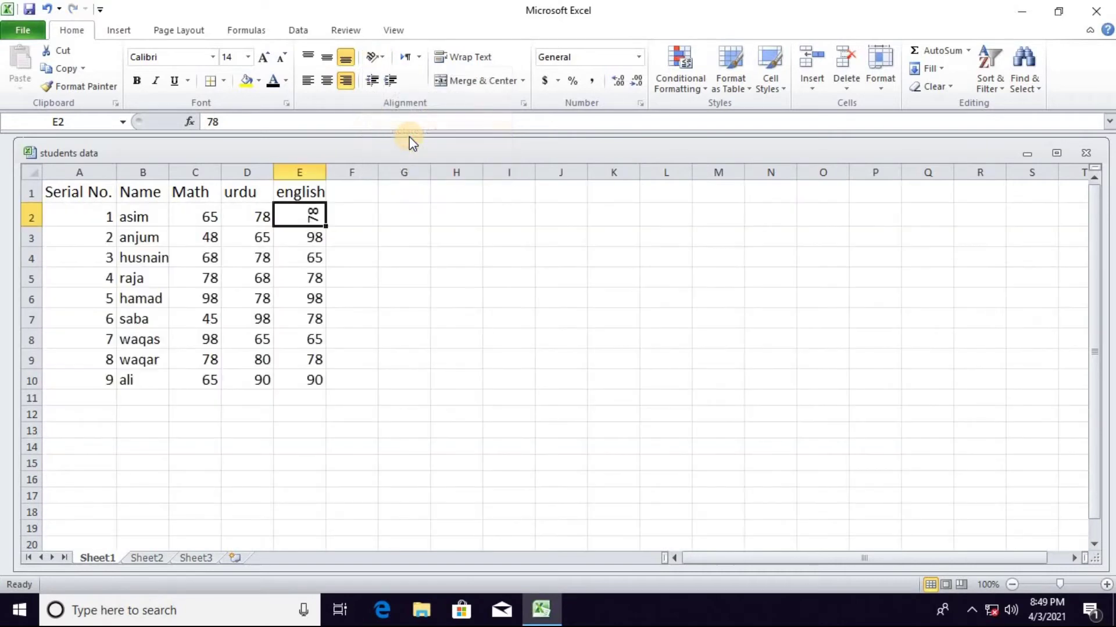
click(379, 57)
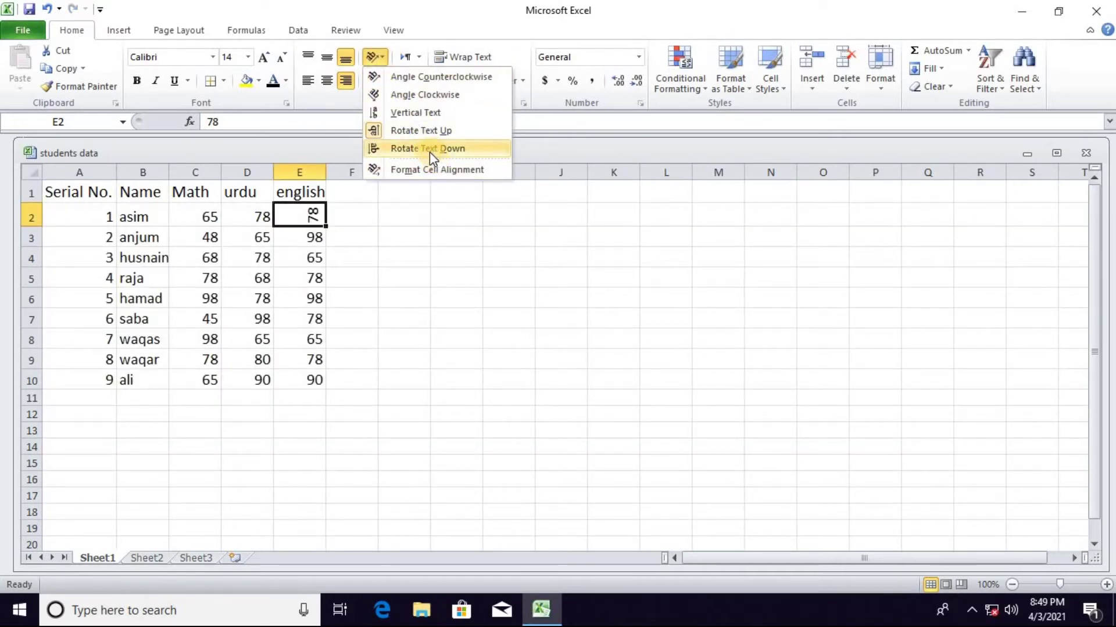
click(445, 150)
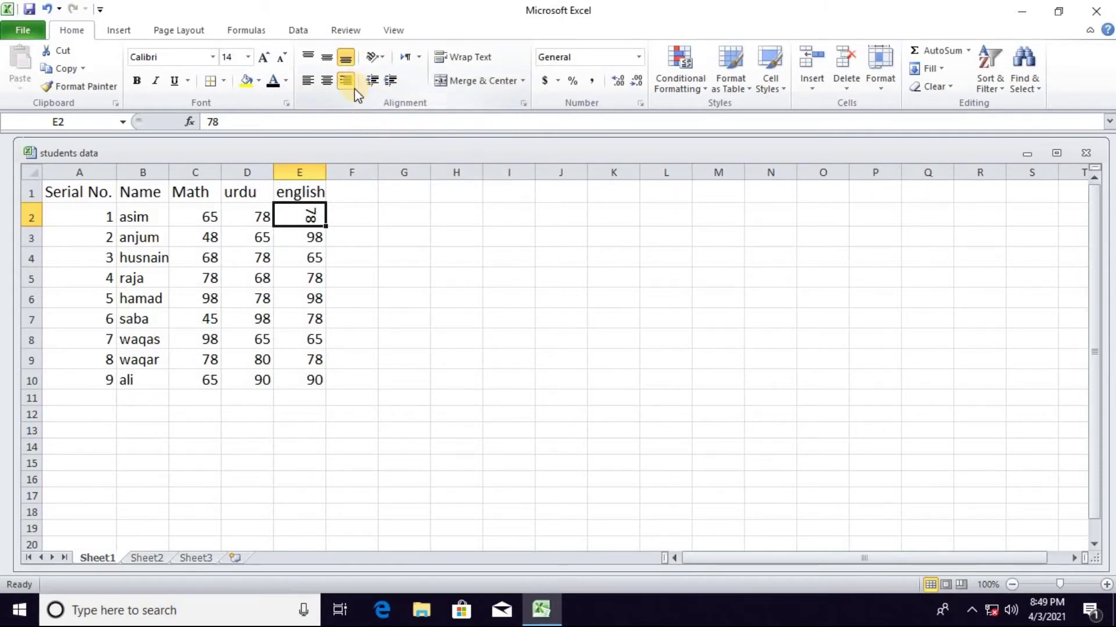
- Undo the text orientation changes on cell E2
key(ctrl+z)
key(ctrl+z)
key(ctrl+z)
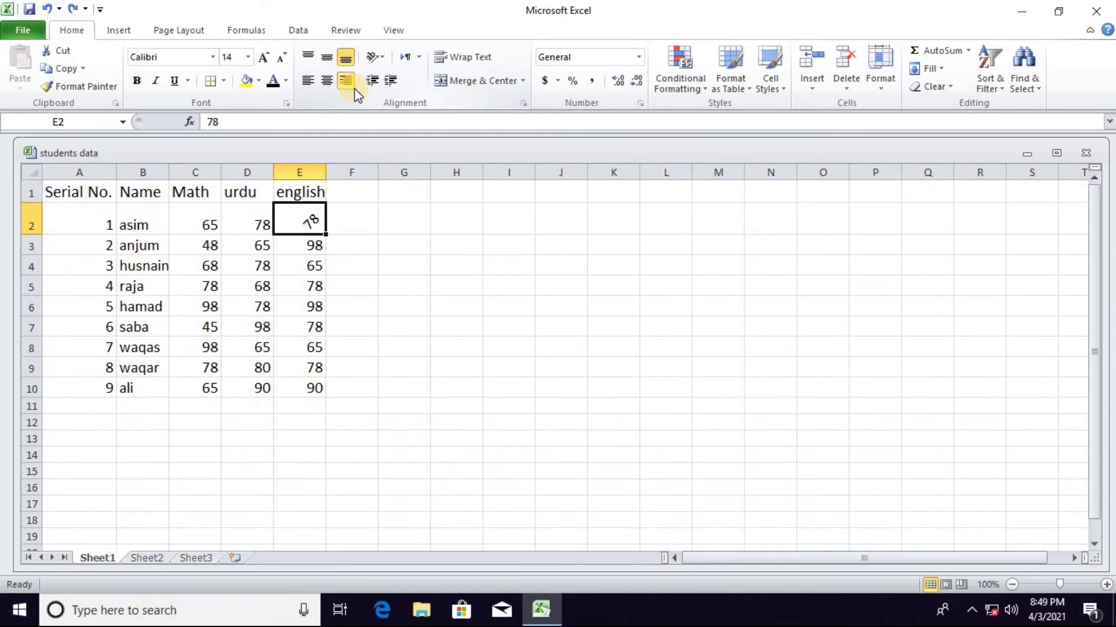
- Apply Rotate Text Up and then Rotate Text Down to the english header in E1
click(294, 190)
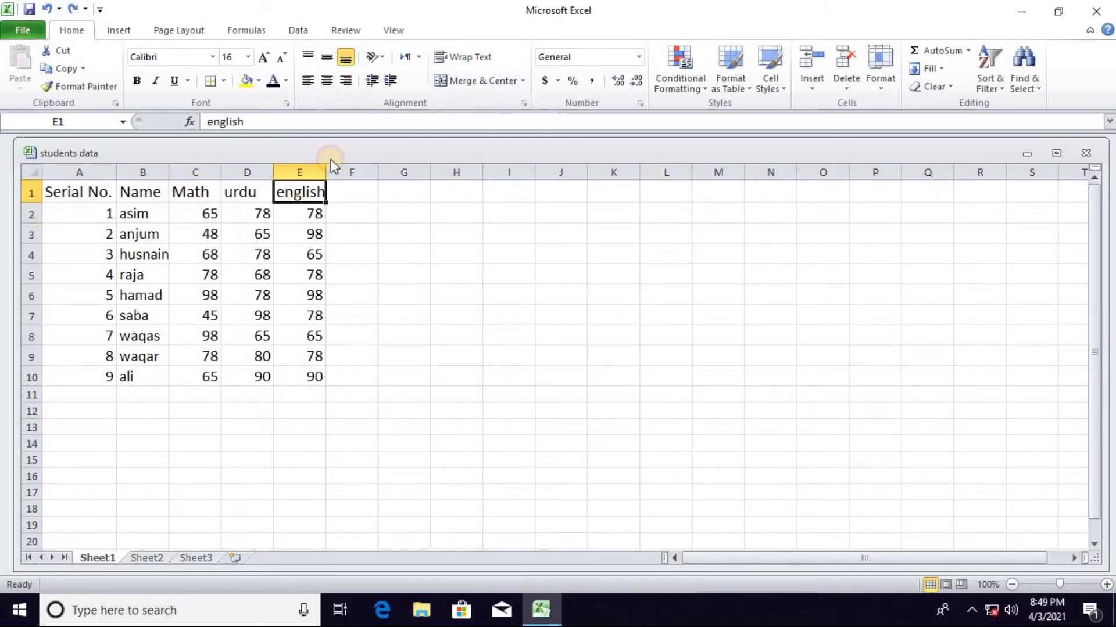
click(373, 57)
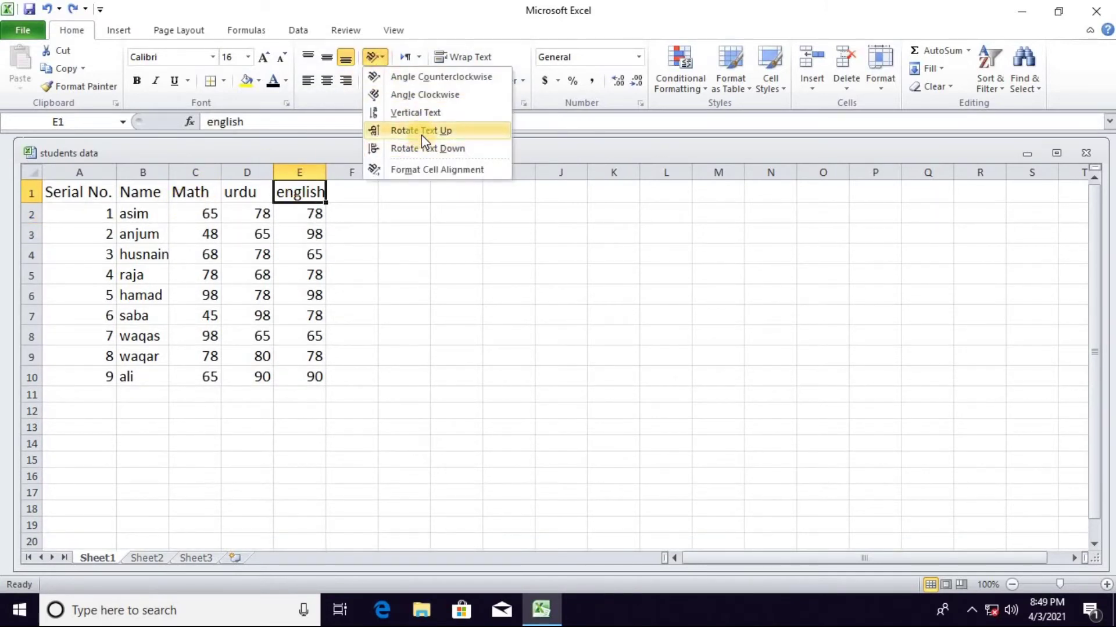
click(420, 135)
click(374, 57)
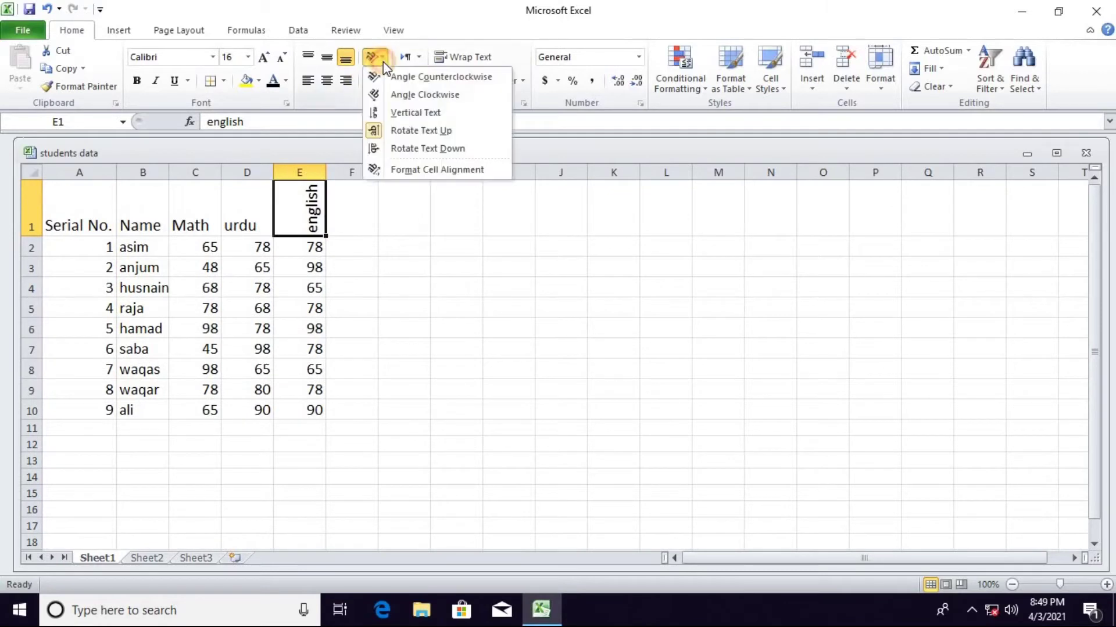
click(414, 147)
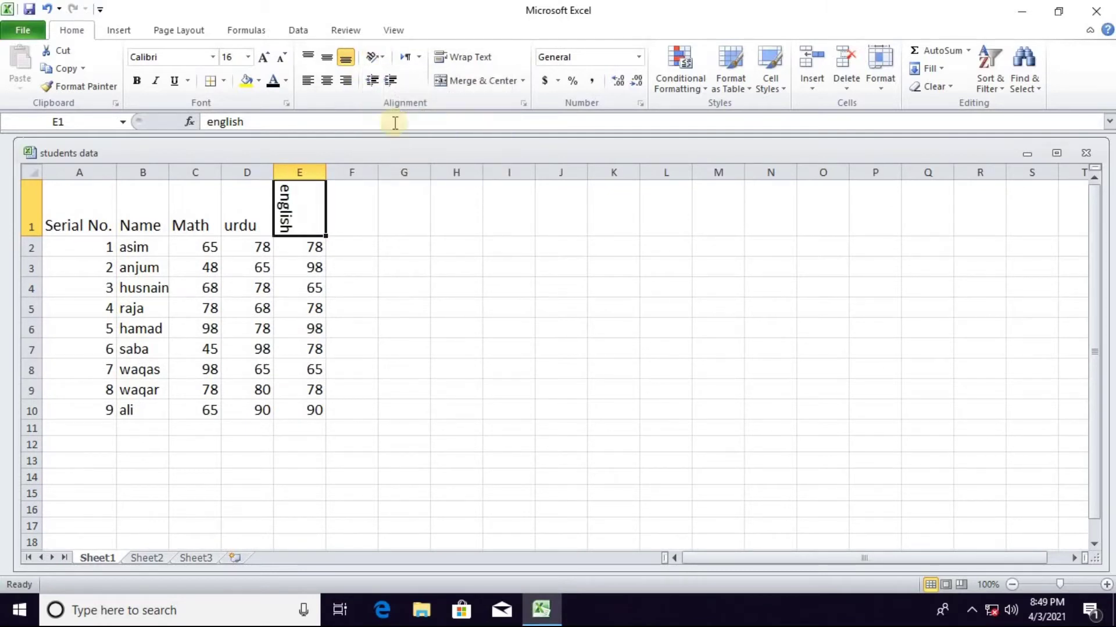
- Set the text orientation of the english header in E1 to 0 degrees through Format Cell Alignment
click(375, 58)
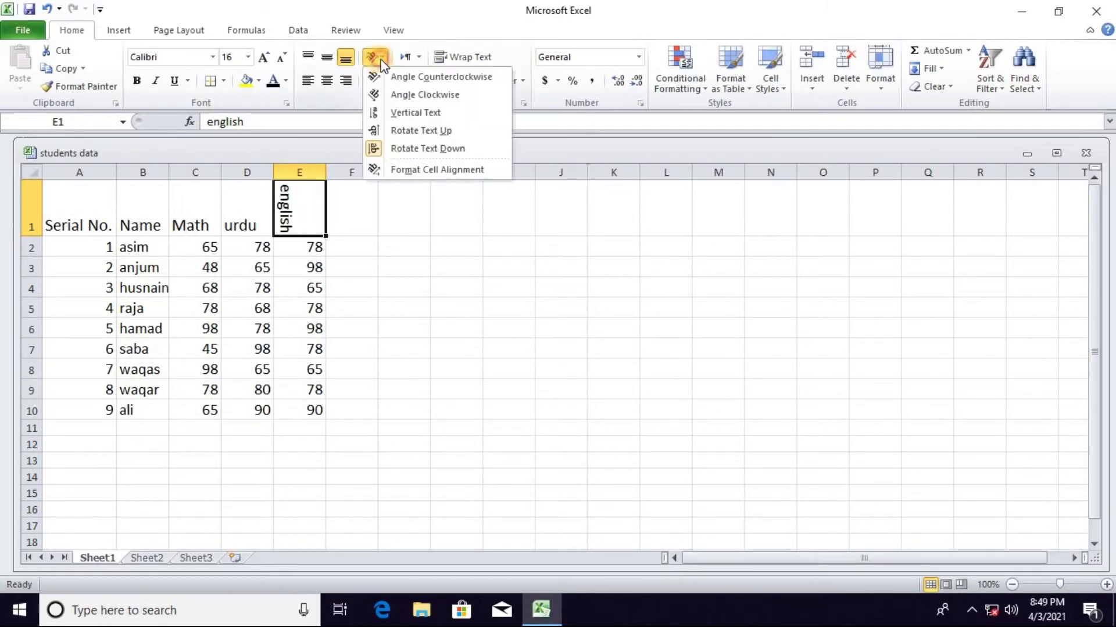
click(435, 170)
drag(385, 219, 600, 169)
mouse_move(752, 322)
mouse_down()
mouse_move(772, 316)
mouse_move(797, 279)
mouse_up()
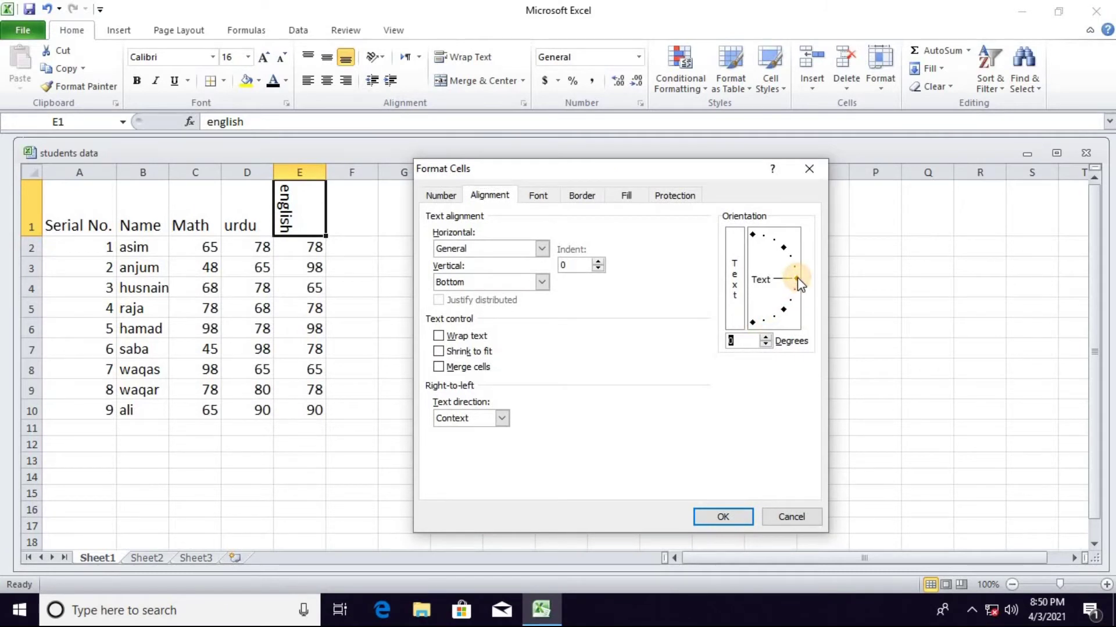
click(723, 517)
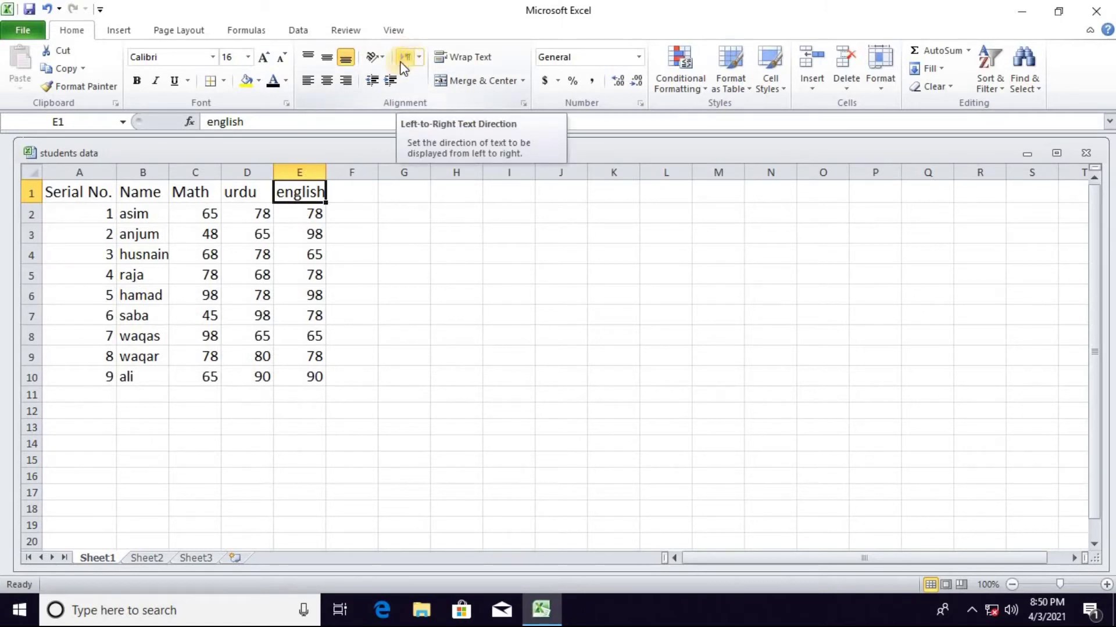
- Try the Left-to-Right text direction on cell E2, and set it to Right-to-Left
click(318, 210)
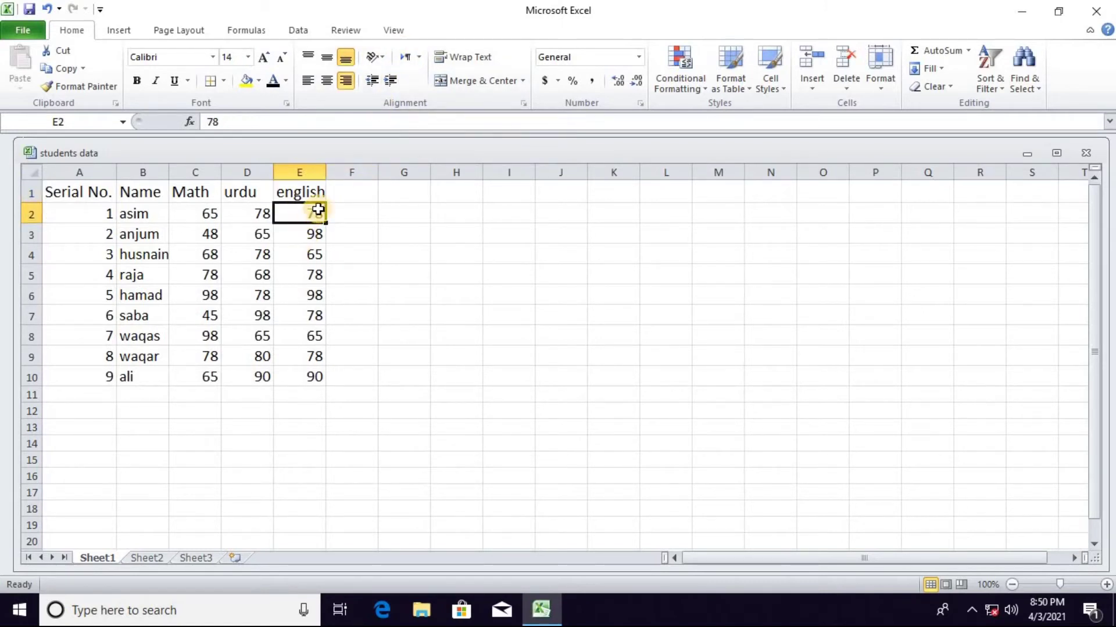
click(418, 56)
click(430, 79)
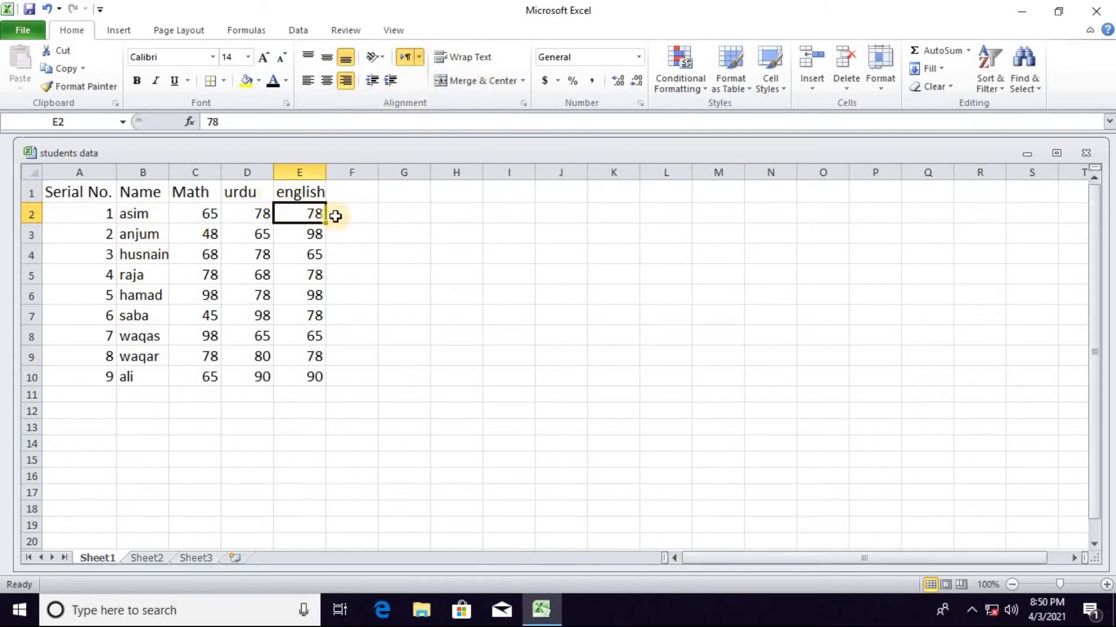
click(420, 57)
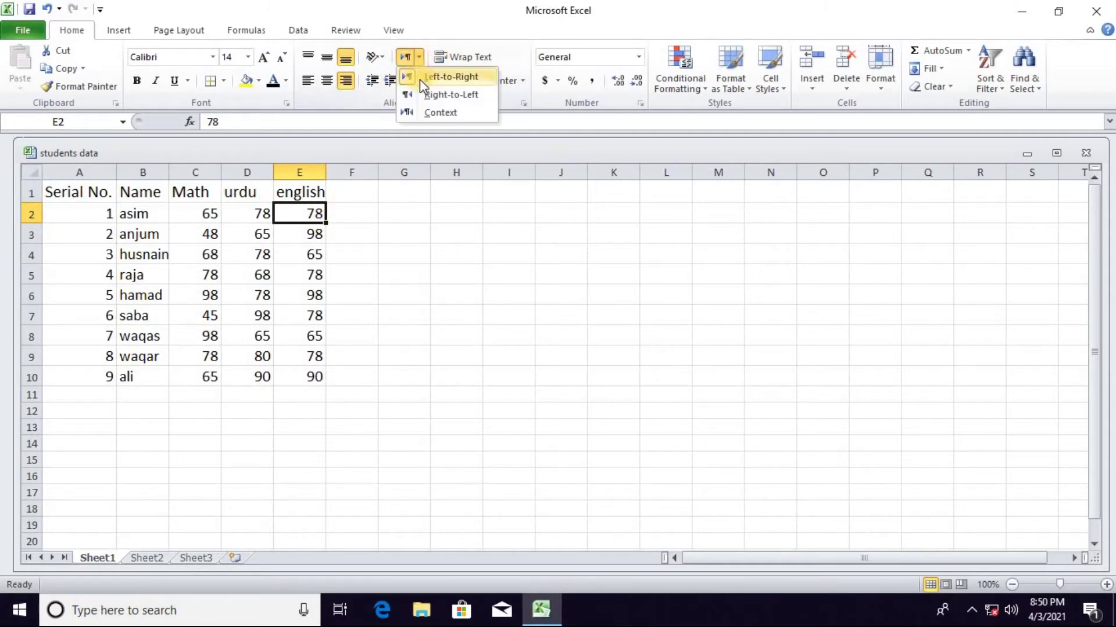
click(435, 95)
- Left-align the value in cell E2
click(419, 57)
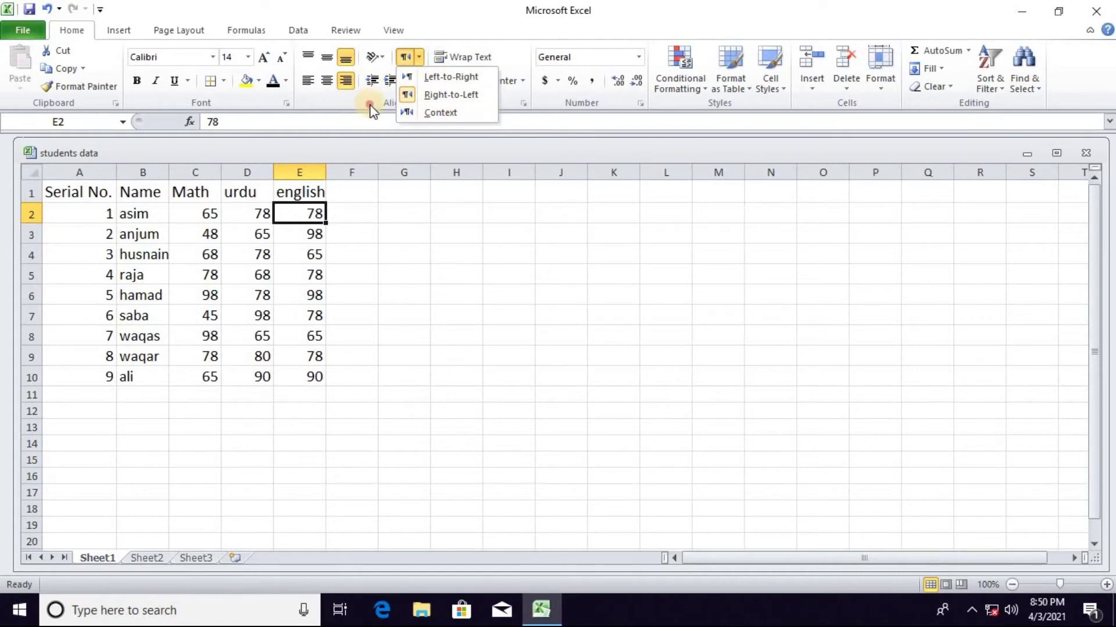
click(375, 85)
click(308, 80)
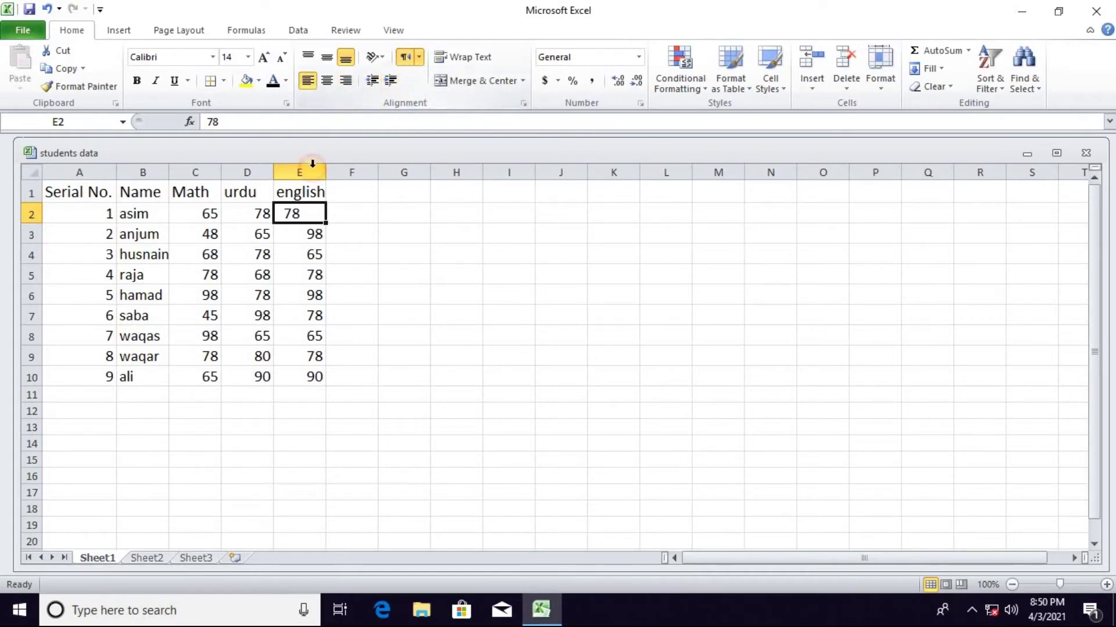
- Try decreasing and increasing the indent of cell E2, and right-align its value
click(372, 82)
click(390, 80)
click(391, 80)
click(391, 80)
click(391, 80)
click(373, 81)
click(327, 82)
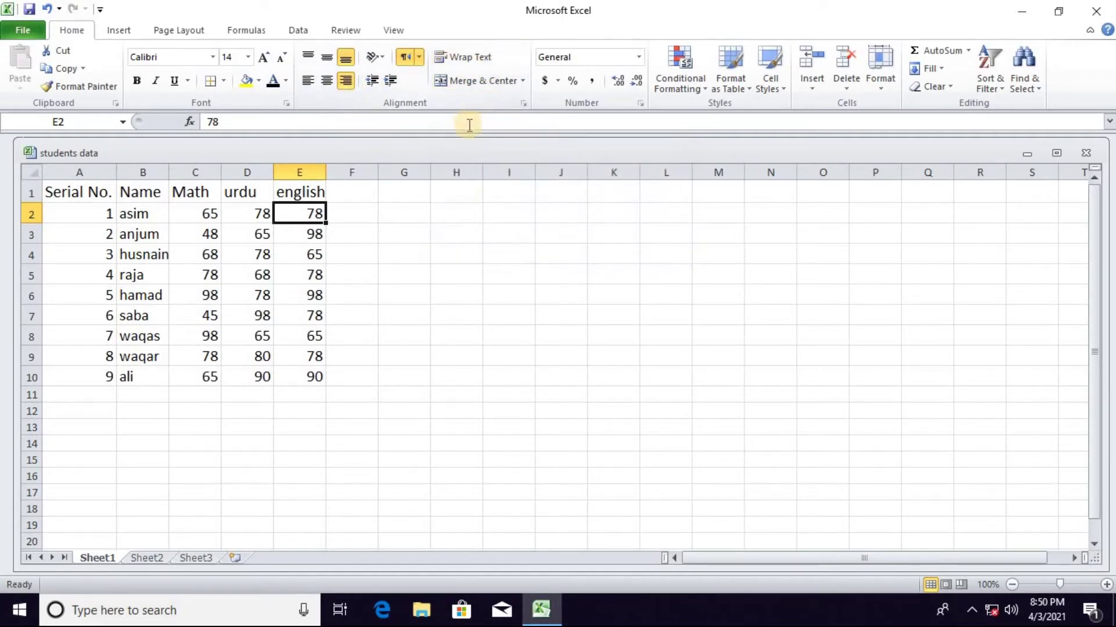
- Enter "what is computer" in cell H4 and autofit the width of column H to the text
click(442, 261)
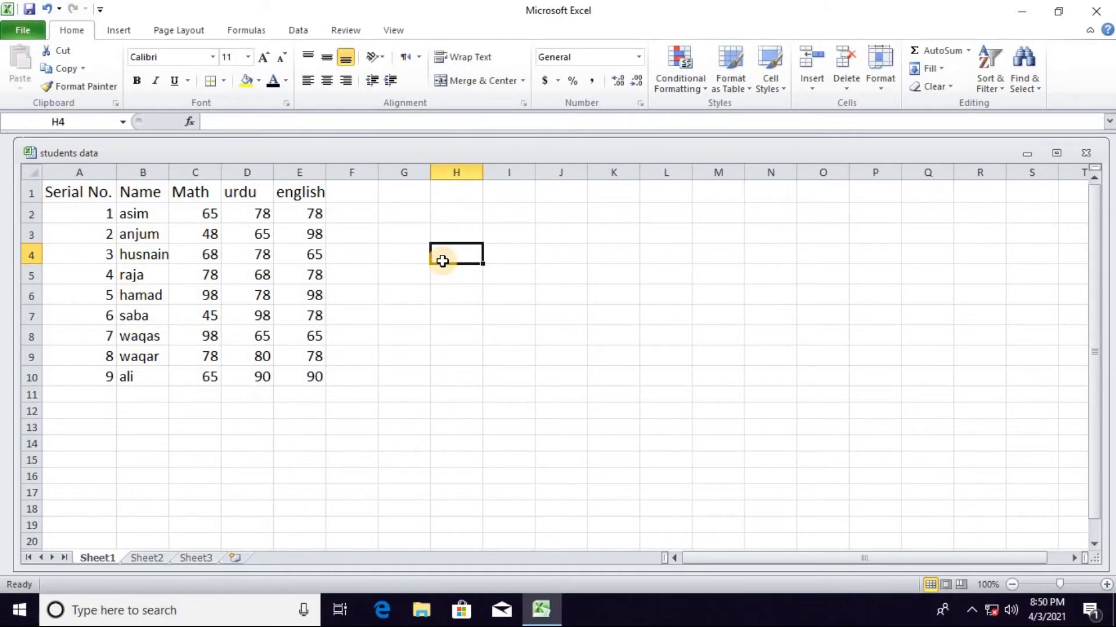
text(what is computer)
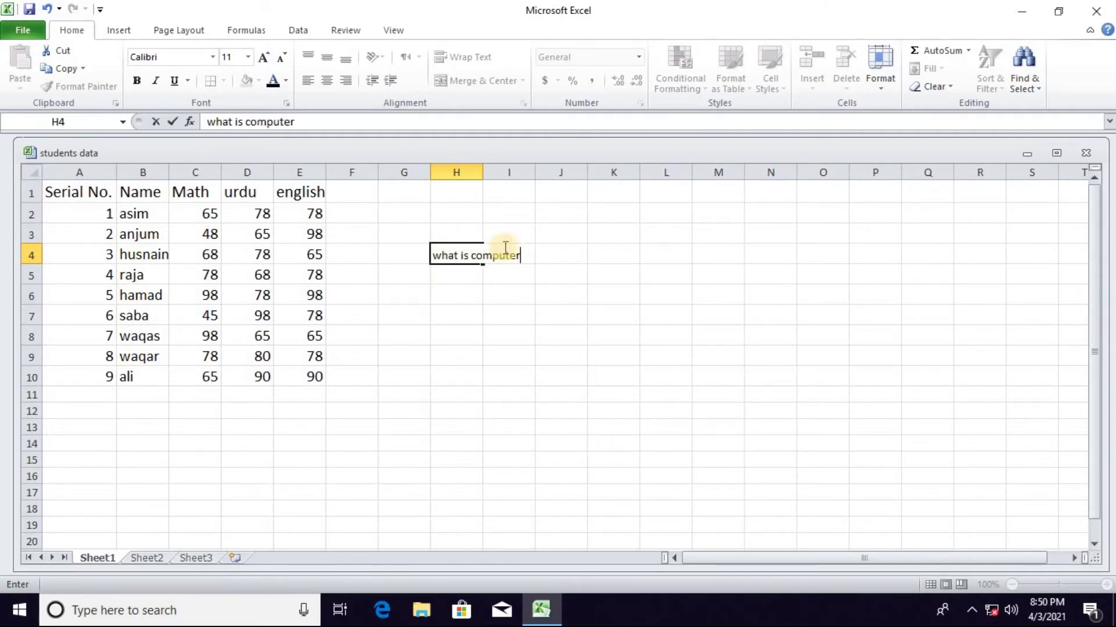
double_click(486, 172)
click(480, 172)
click(491, 272)
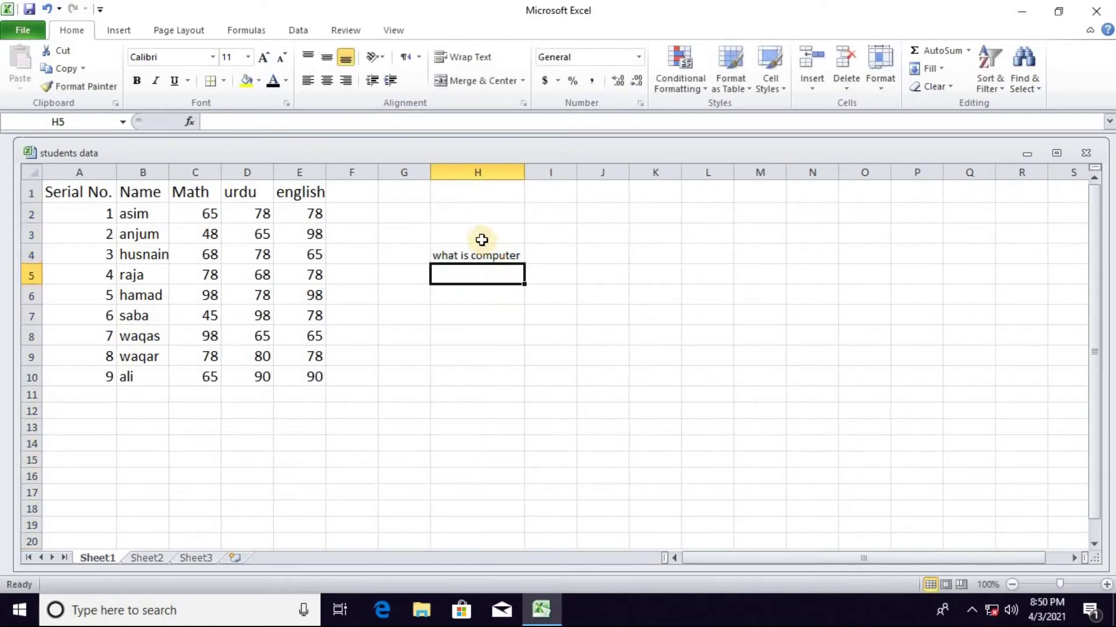
- Undo the autofit of column H
click(484, 253)
key(ctrl+z)
click(487, 280)
- Try Wrap Text on cell H4 and undo it
click(454, 254)
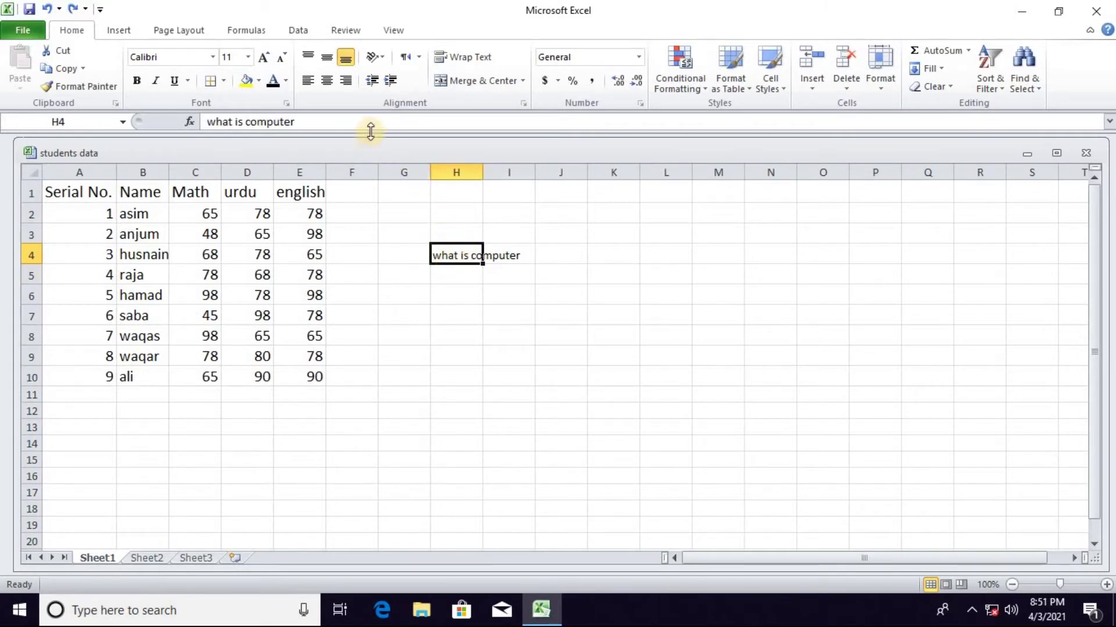
click(480, 56)
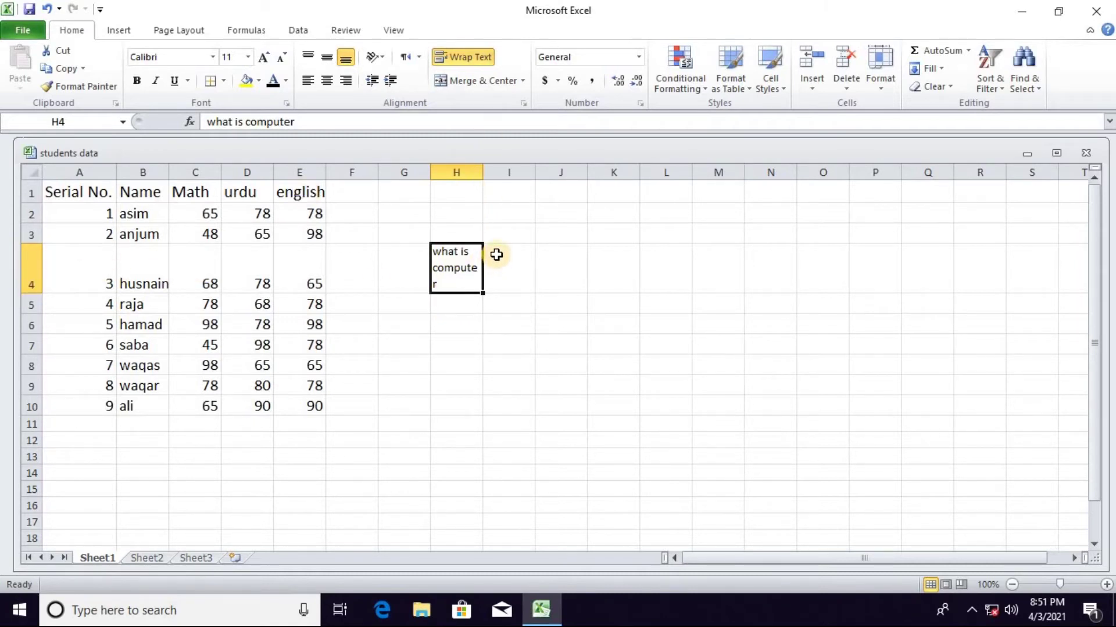
key(ctrl+z)
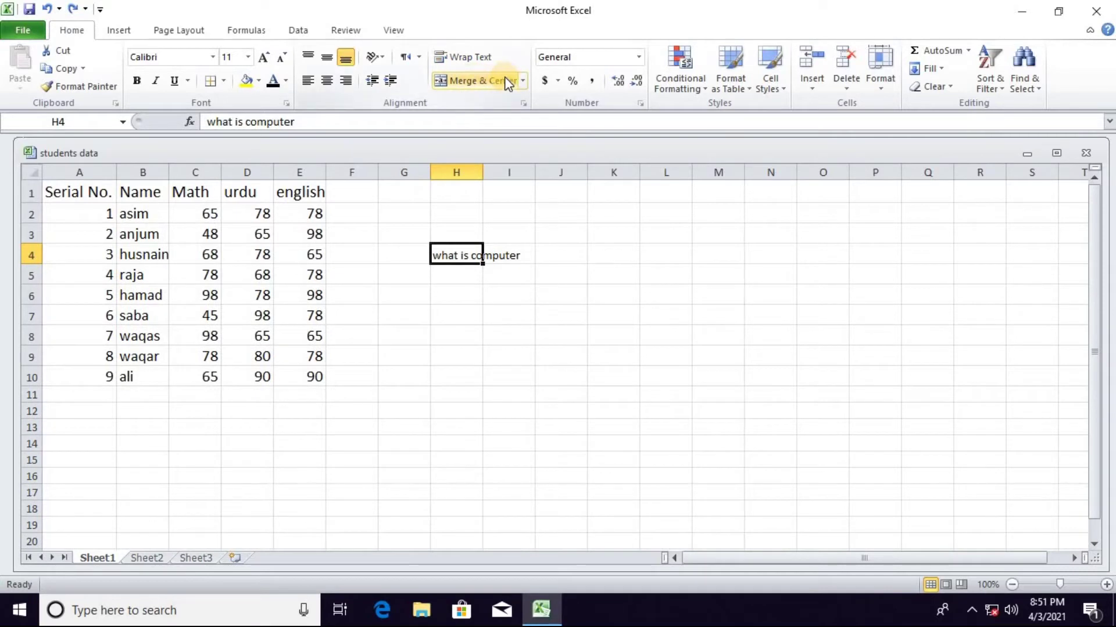
- Try Merge & Center on cells H4:I4 and on the empty block K4:O10
drag(435, 256, 520, 253)
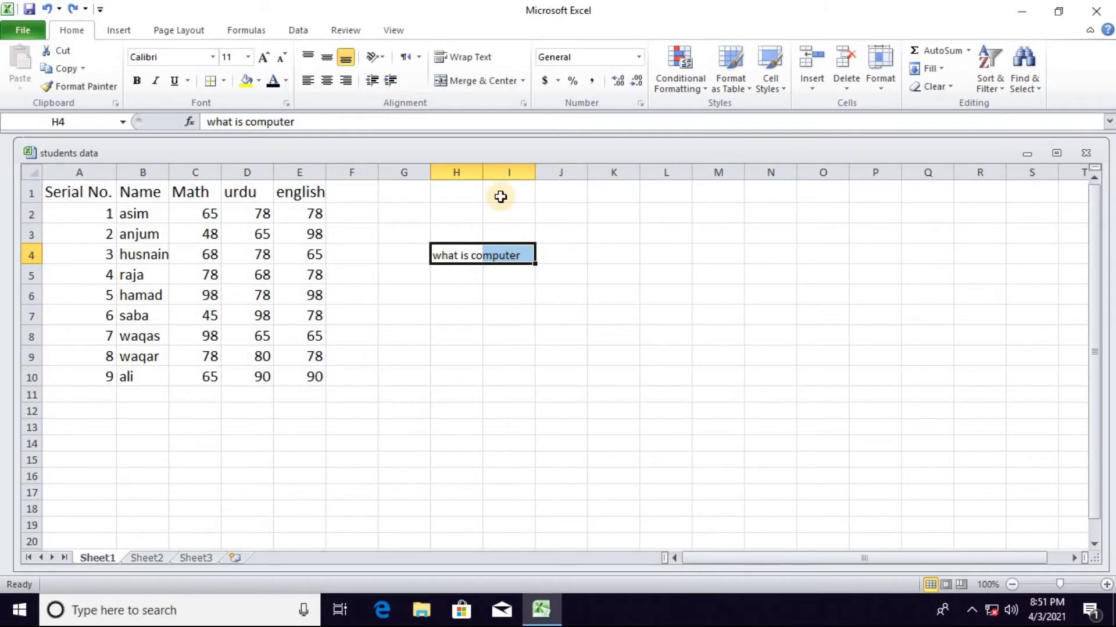
click(491, 82)
click(470, 294)
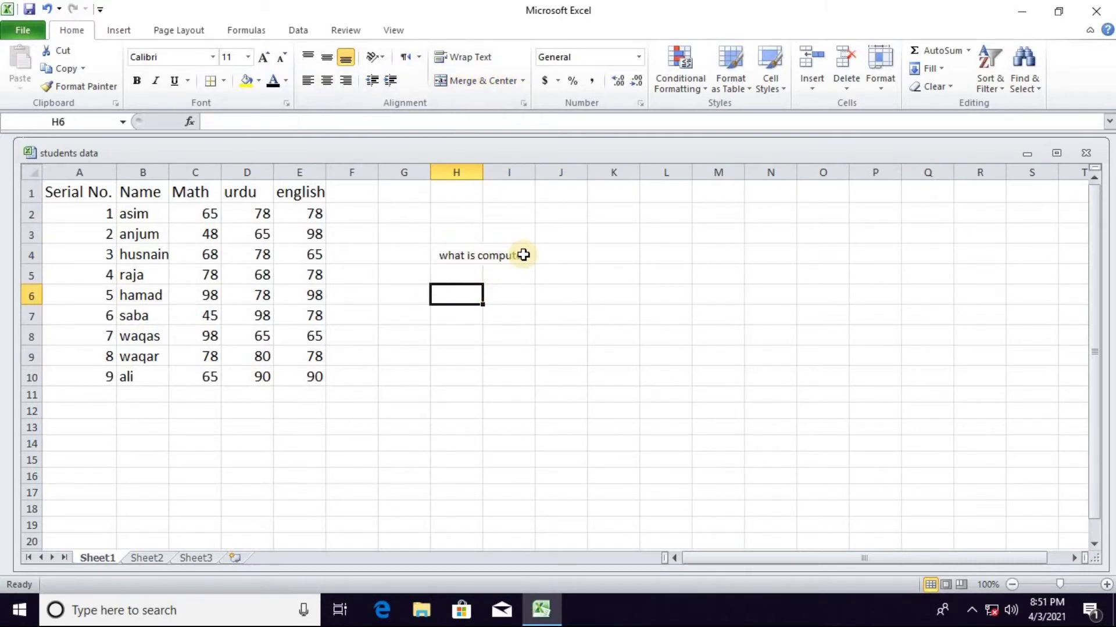
drag(605, 254, 824, 379)
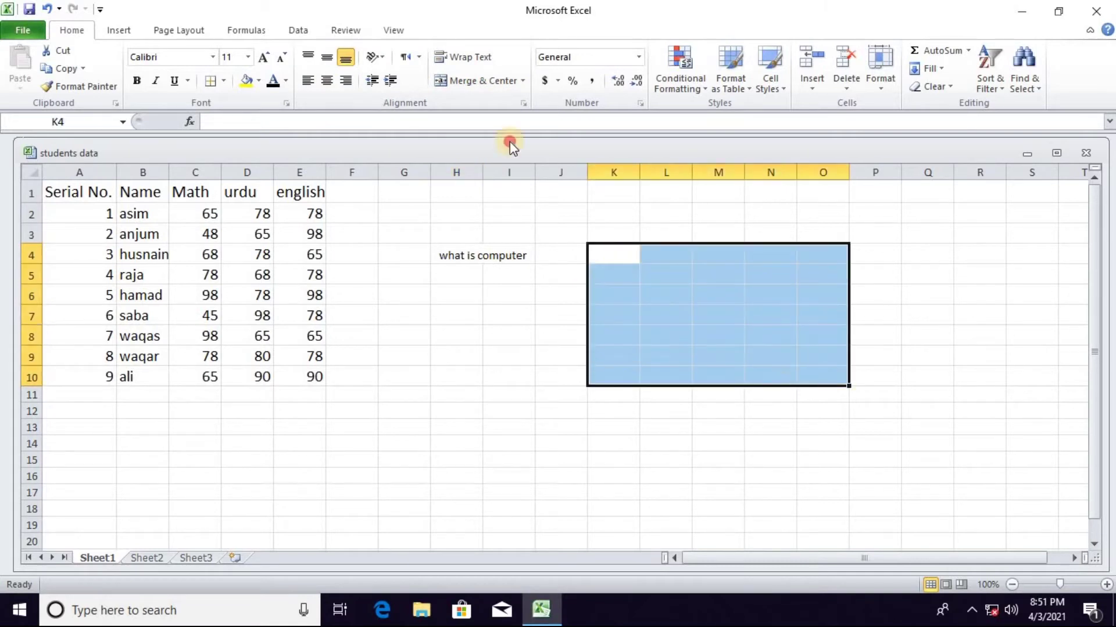
click(482, 85)
click(560, 378)
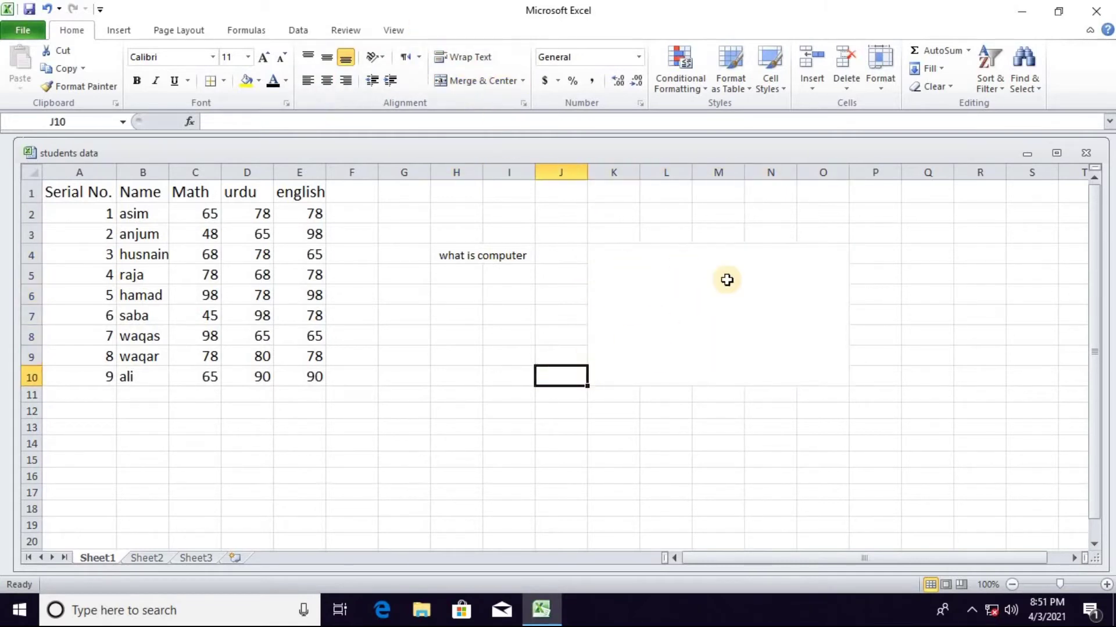
- Undo both cell merges and the text entry in H4
key(ctrl+z)
key(ctrl+z)
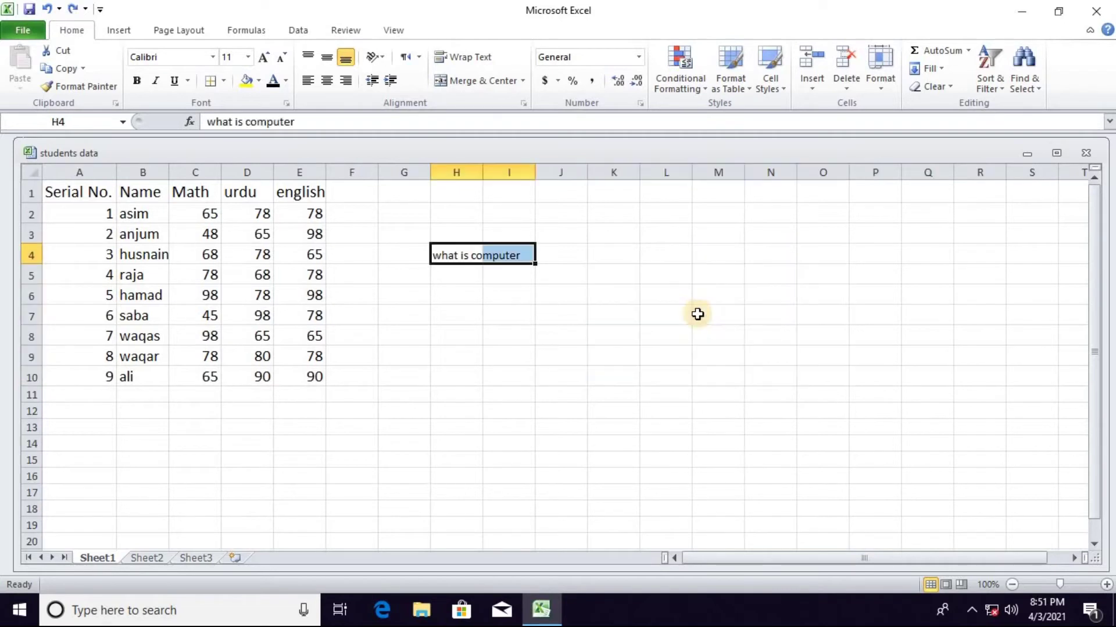
key(ctrl+z)
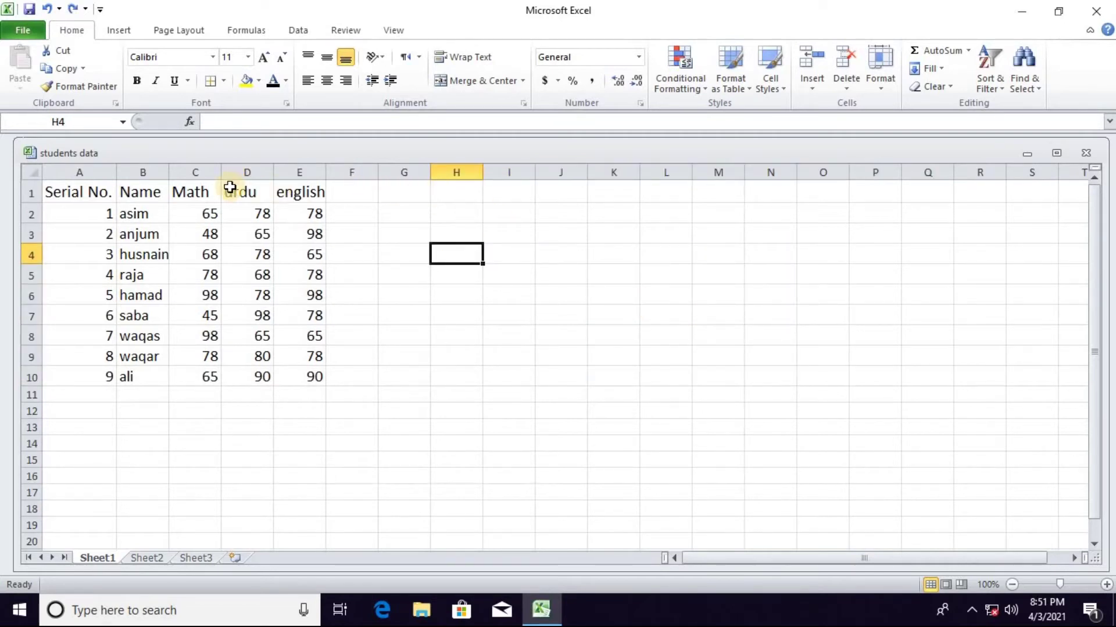
- Enter "what is computer" in cell G1
drag(408, 194, 854, 187)
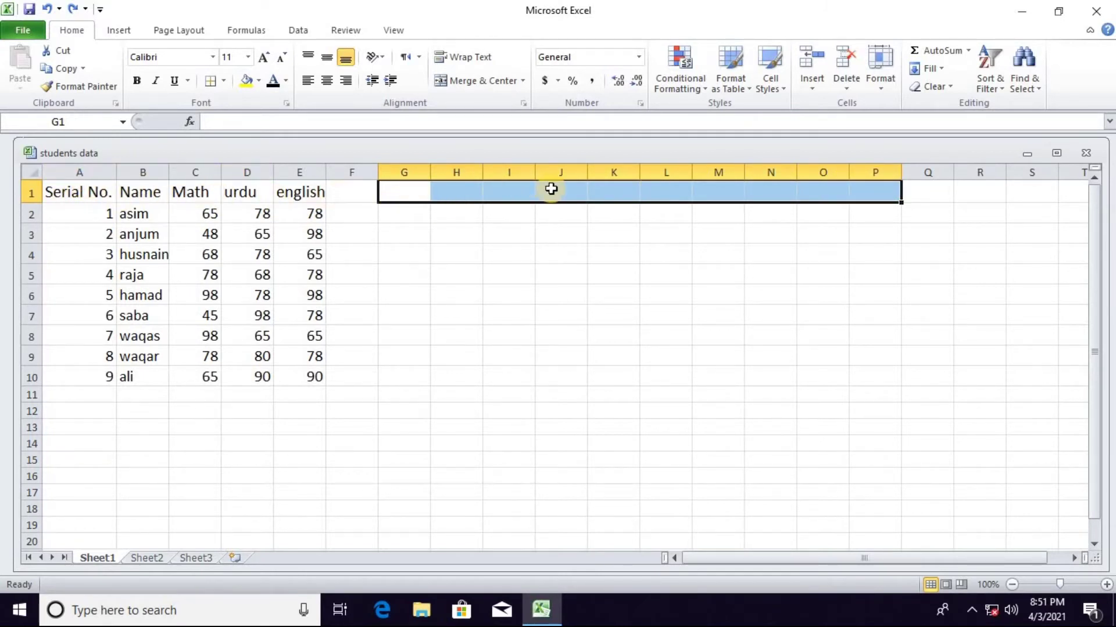
click(409, 188)
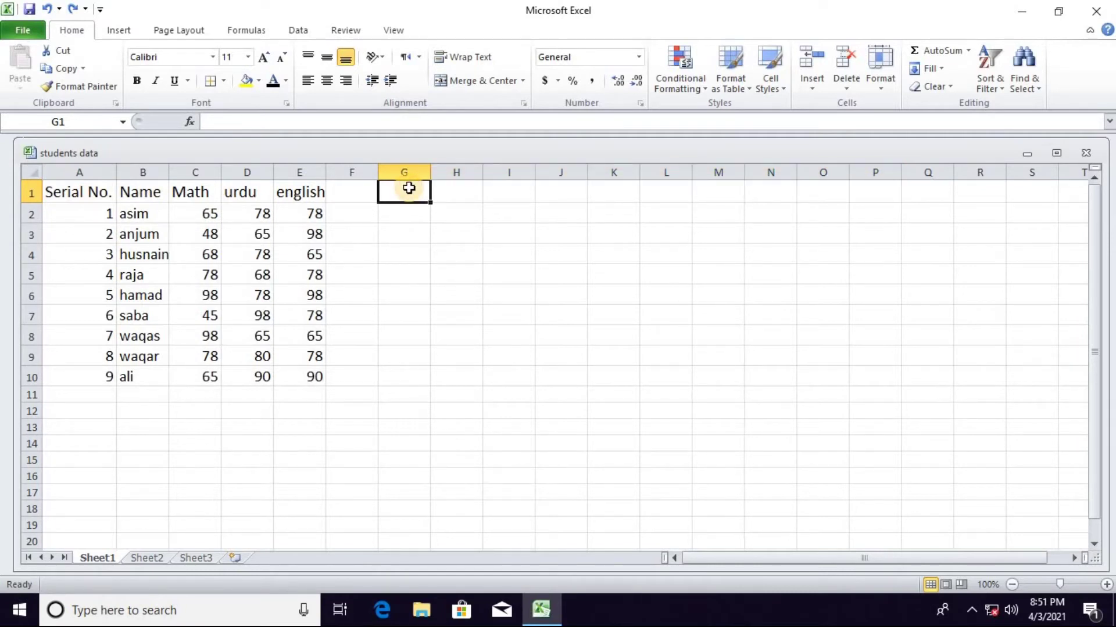
text(what is computer)
- Enlarge the font of the text in G1 to size 28
drag(468, 192, 370, 182)
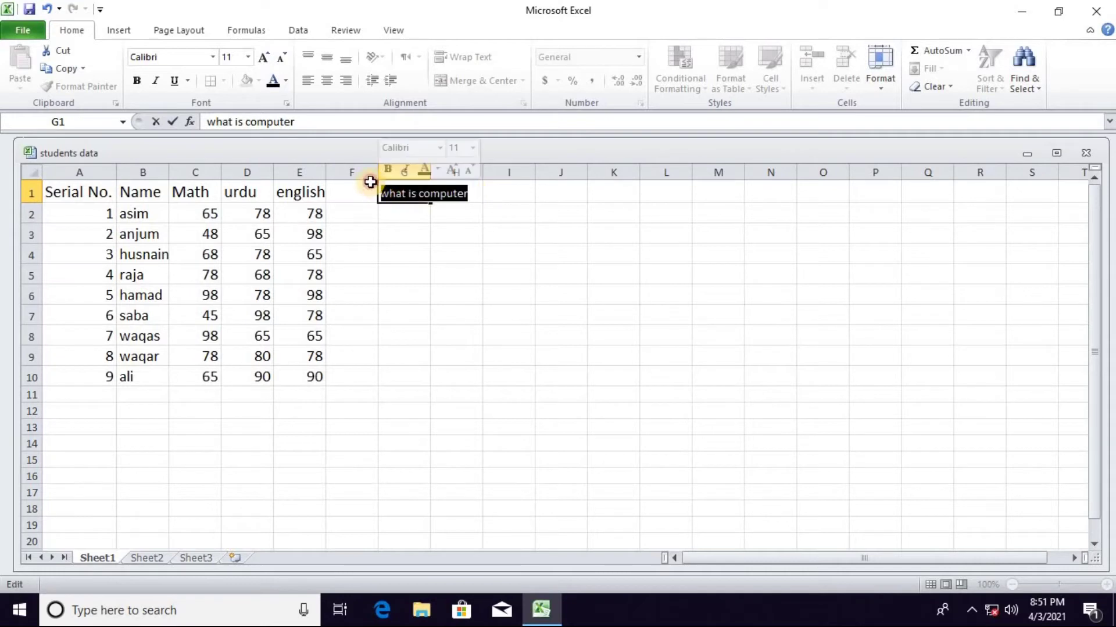
click(248, 57)
click(261, 55)
click(262, 56)
click(261, 56)
click(261, 56)
click(262, 56)
click(263, 57)
click(263, 56)
click(263, 57)
click(263, 56)
click(456, 205)
click(563, 267)
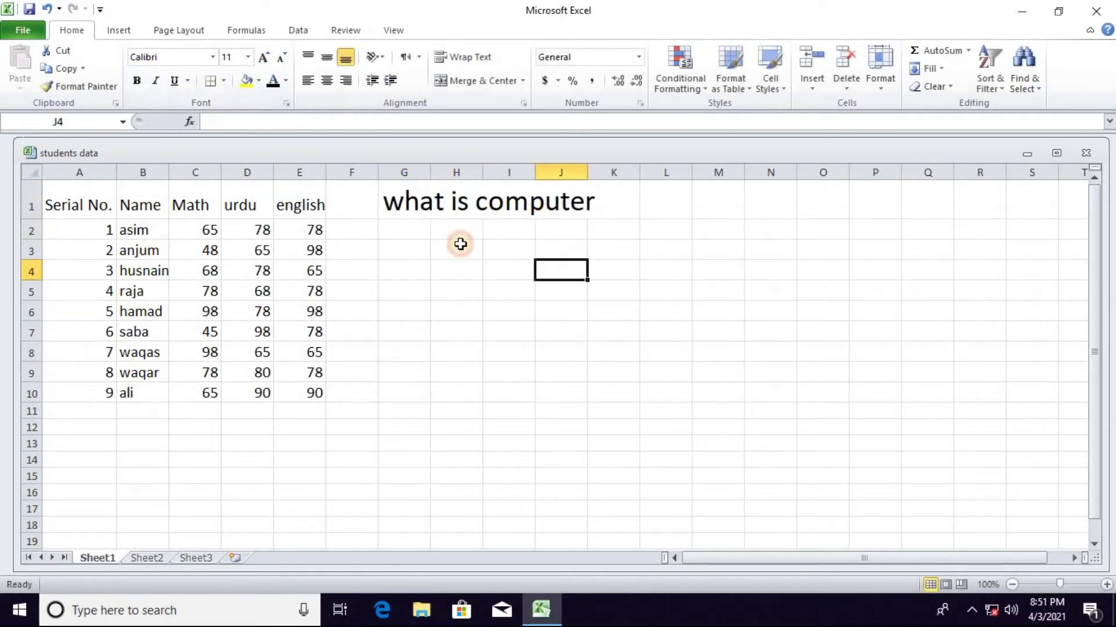
- Merge and center the title in G1 across row 1 through column T
drag(384, 202, 1069, 207)
click(470, 79)
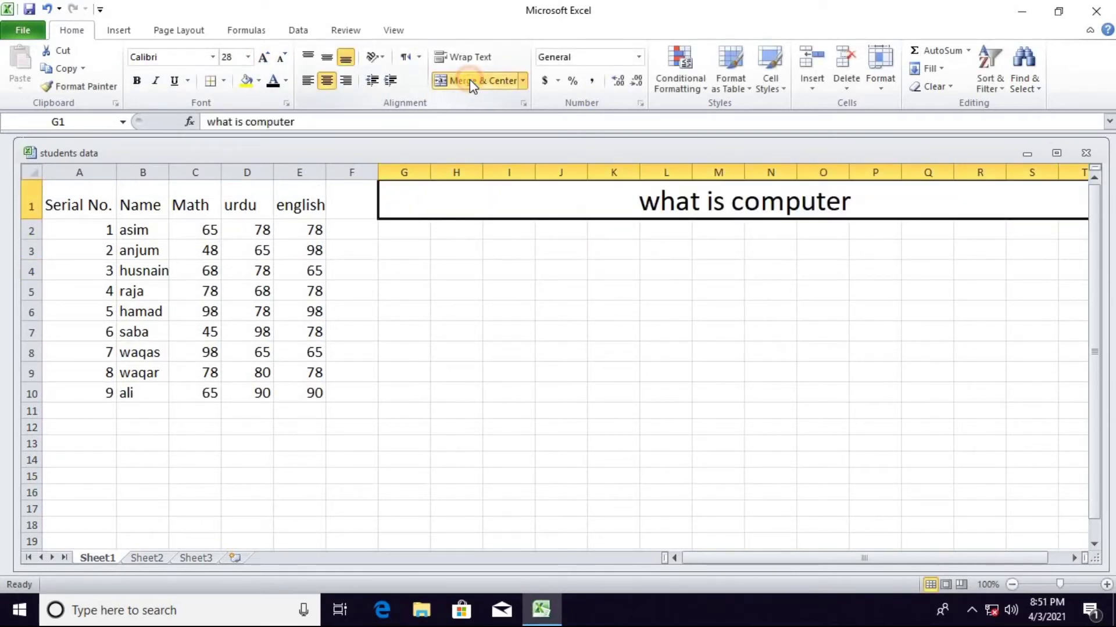
click(705, 268)
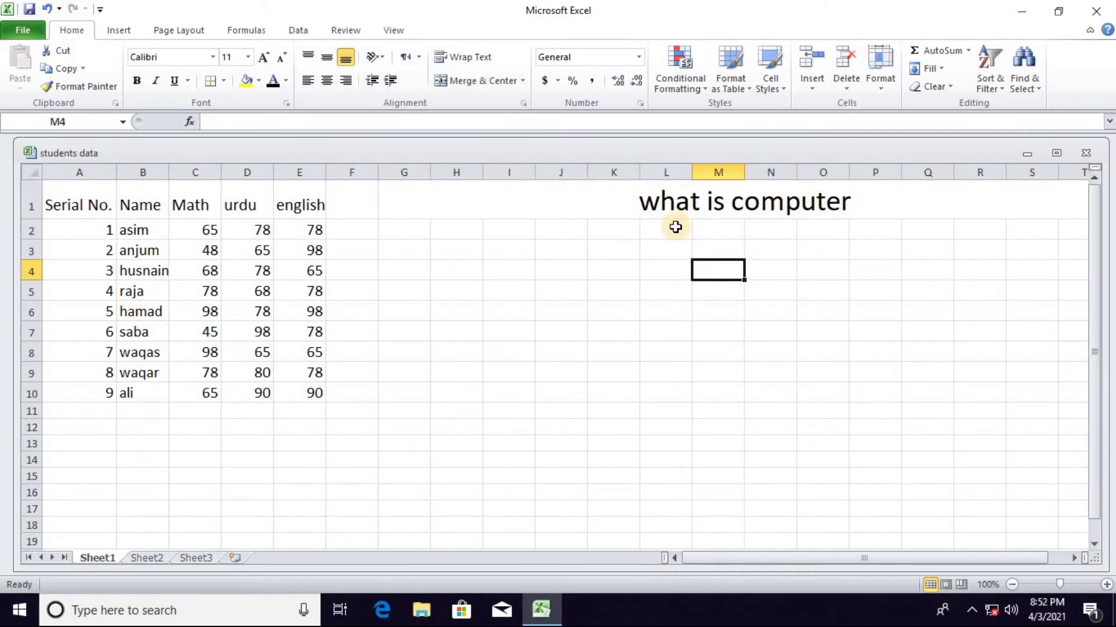
- Undo the row 1 merge and the text entry in G1
key(ctrl+z)
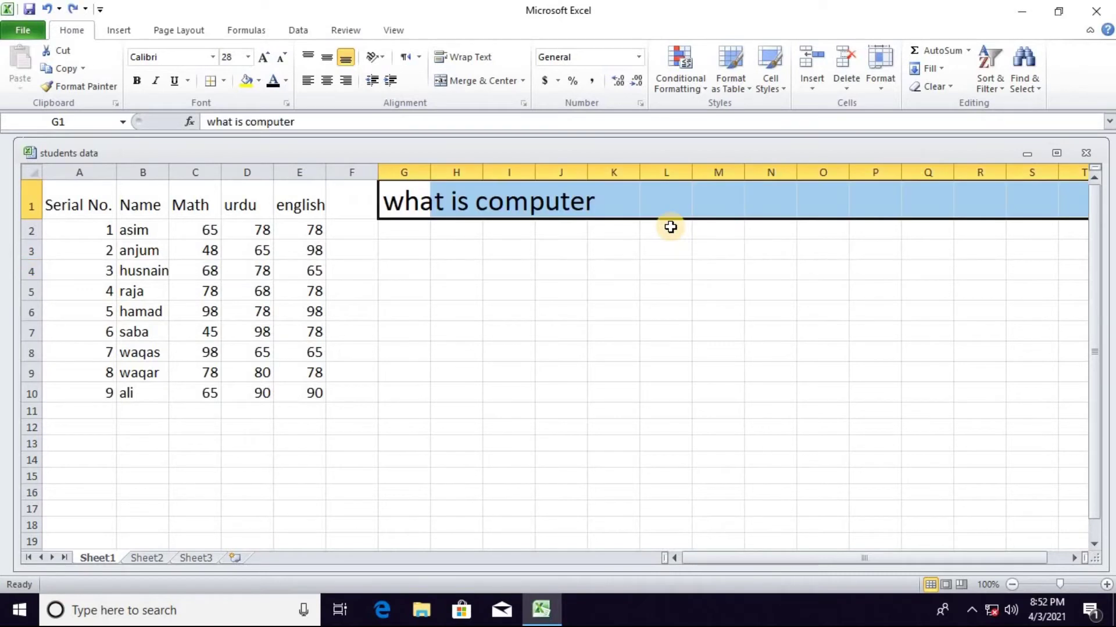
key(ctrl+z)
click(458, 233)
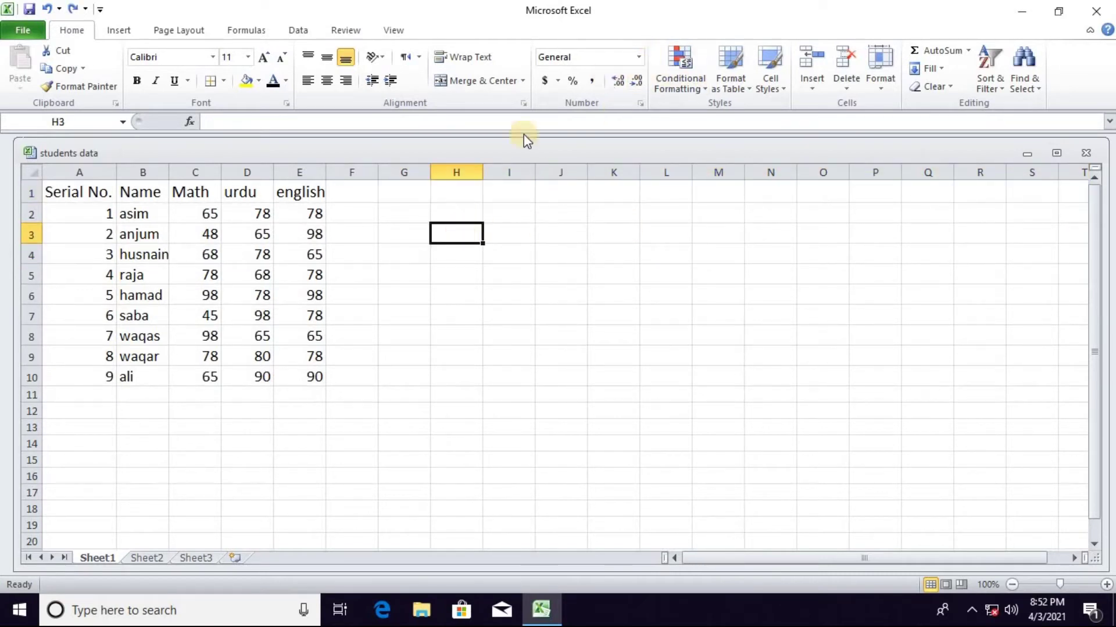
- Apply the Number format to the Math, urdu and english marks in C2:E10
click(638, 58)
click(638, 58)
click(316, 220)
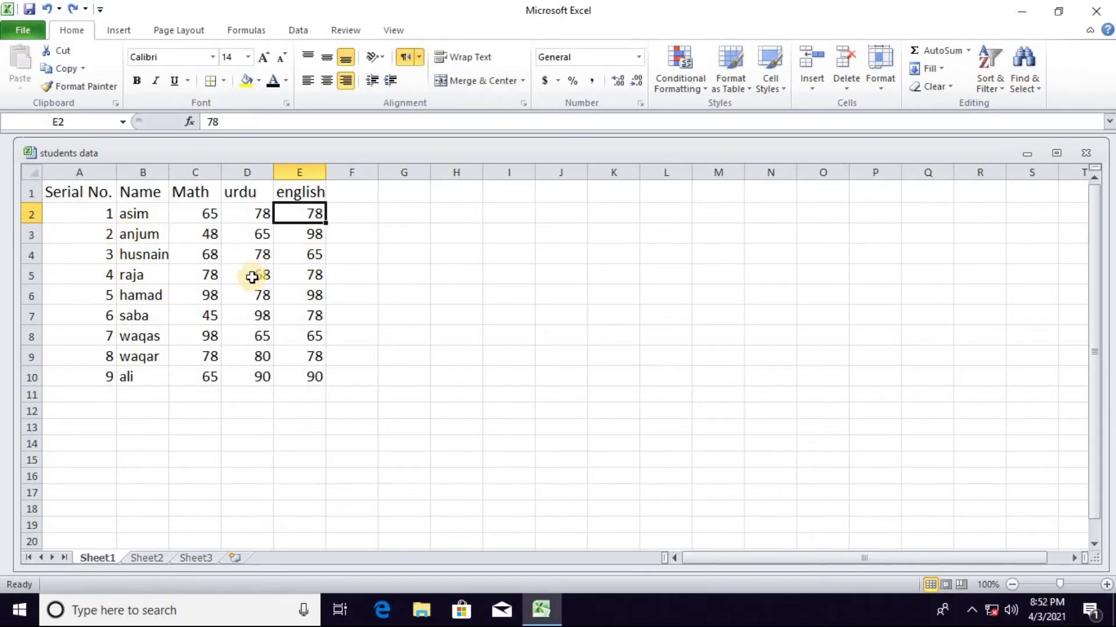
drag(130, 213, 309, 374)
click(308, 375)
drag(207, 214, 316, 375)
click(639, 58)
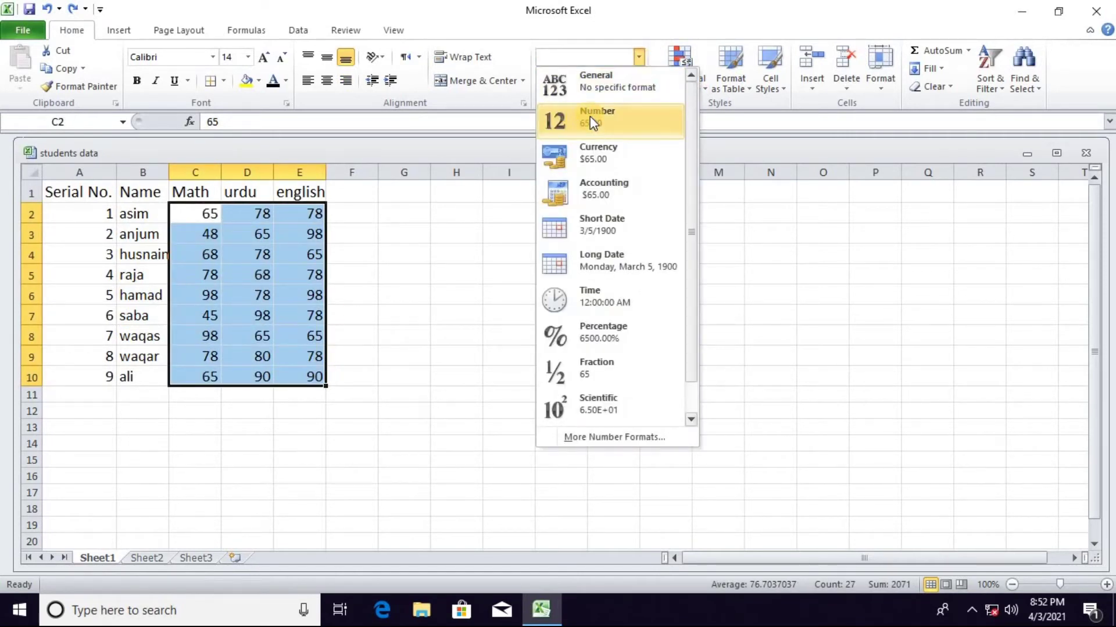
click(577, 124)
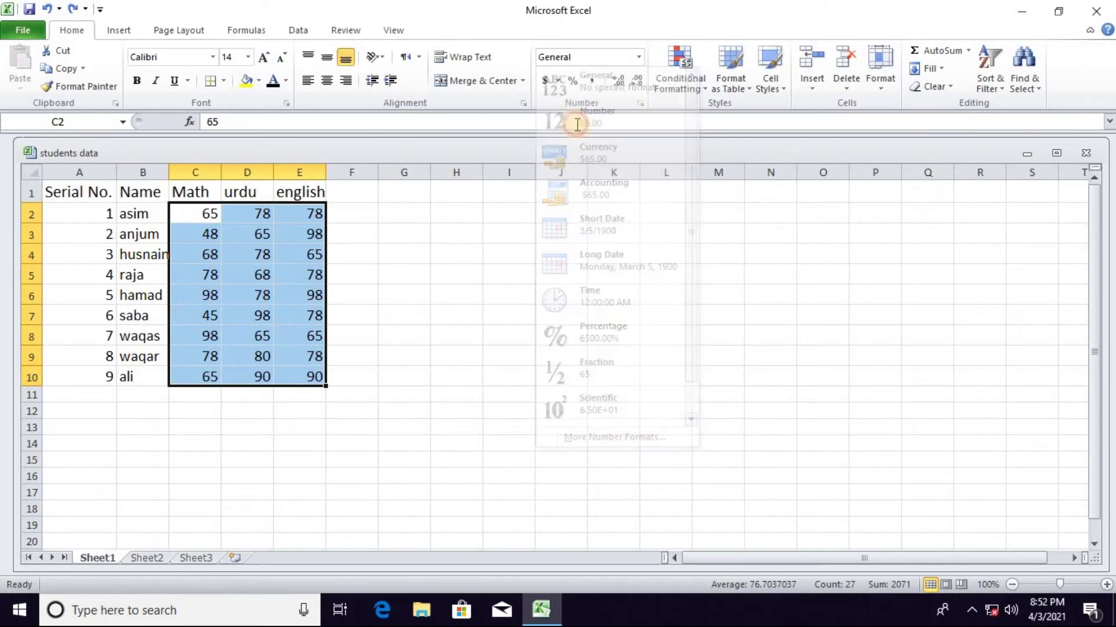
click(638, 56)
click(591, 121)
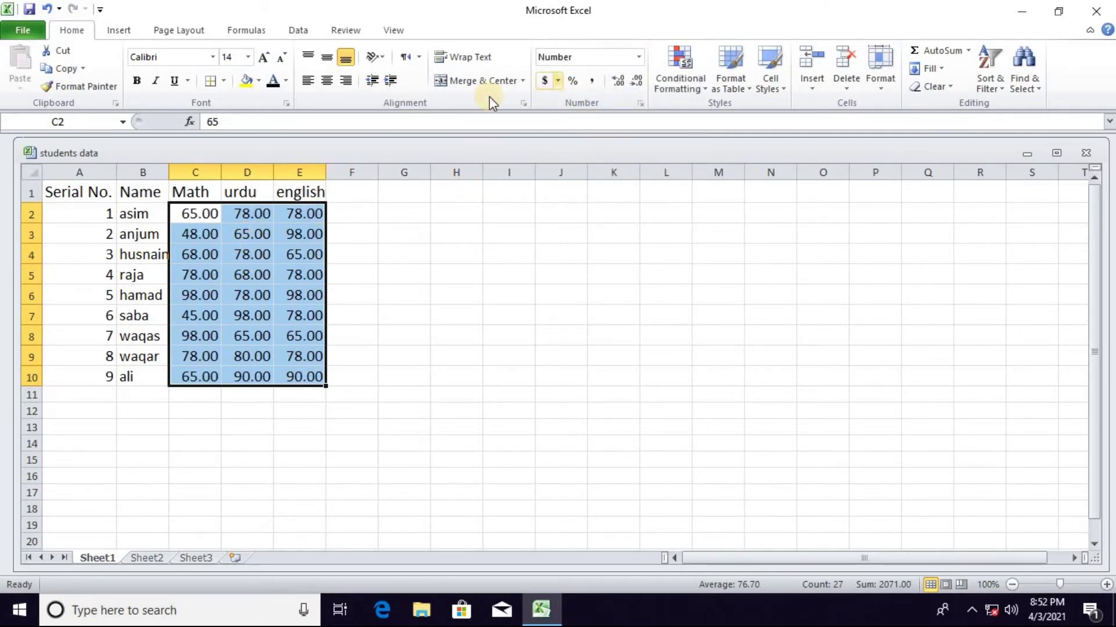
- Reset the marks in C2:E10 to General and apply the Currency format to them
click(639, 58)
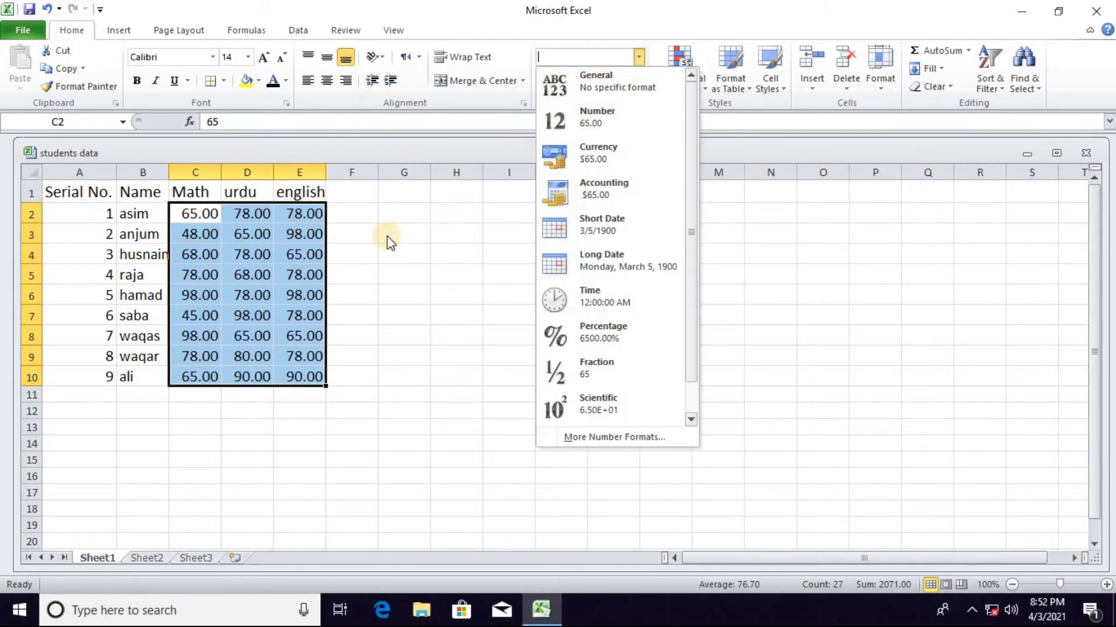
click(619, 93)
click(641, 56)
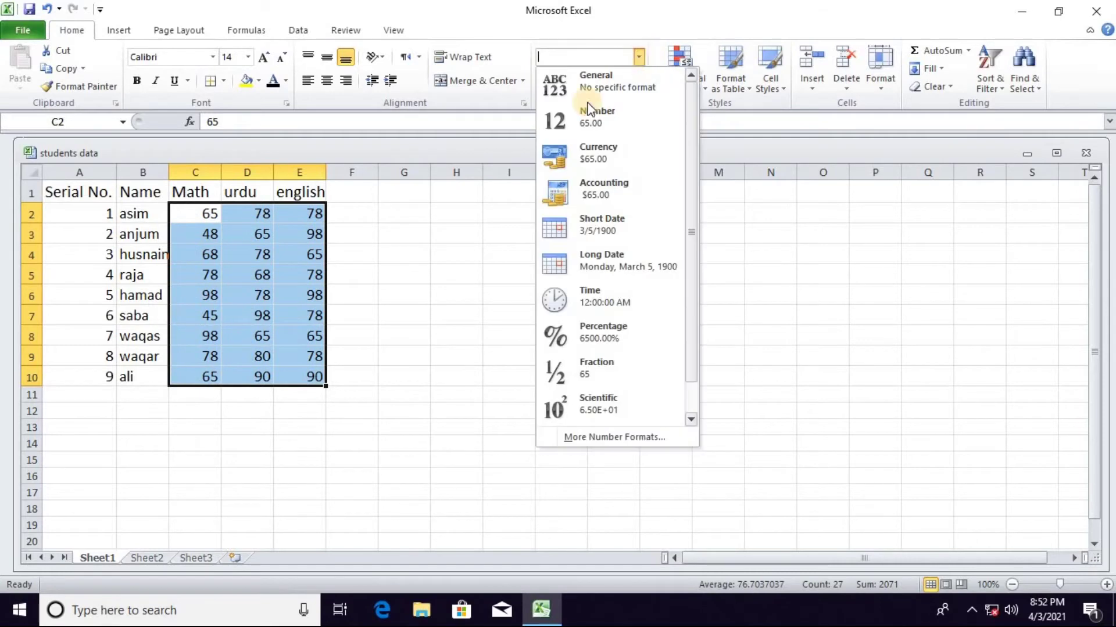
click(602, 152)
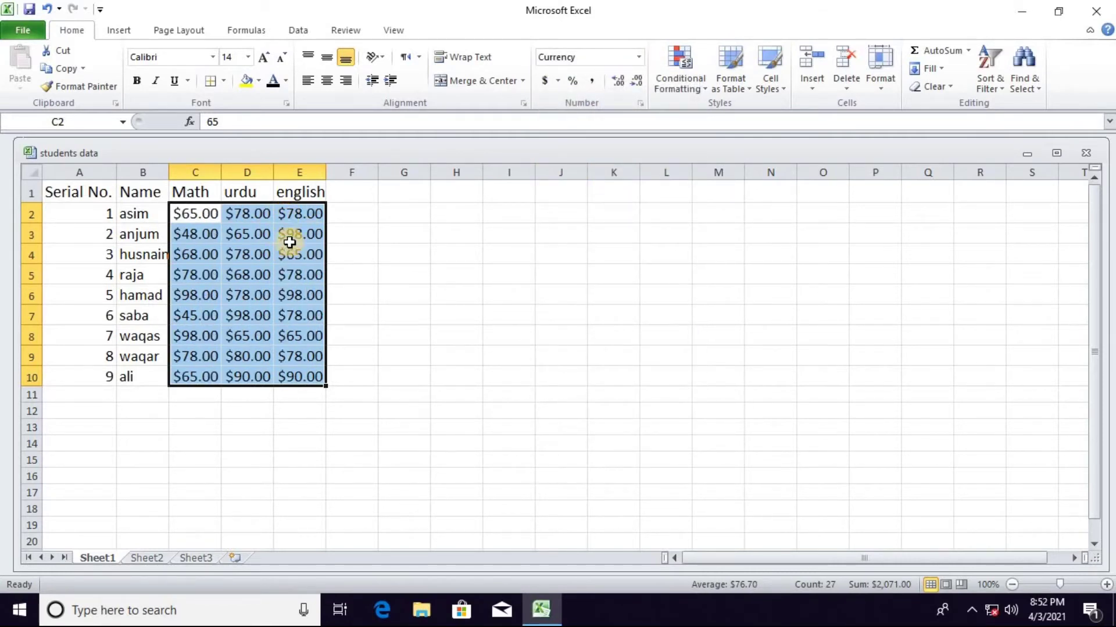
- Try the Accounting format on the marks in C2:E10 and set them back to General
click(640, 58)
click(591, 198)
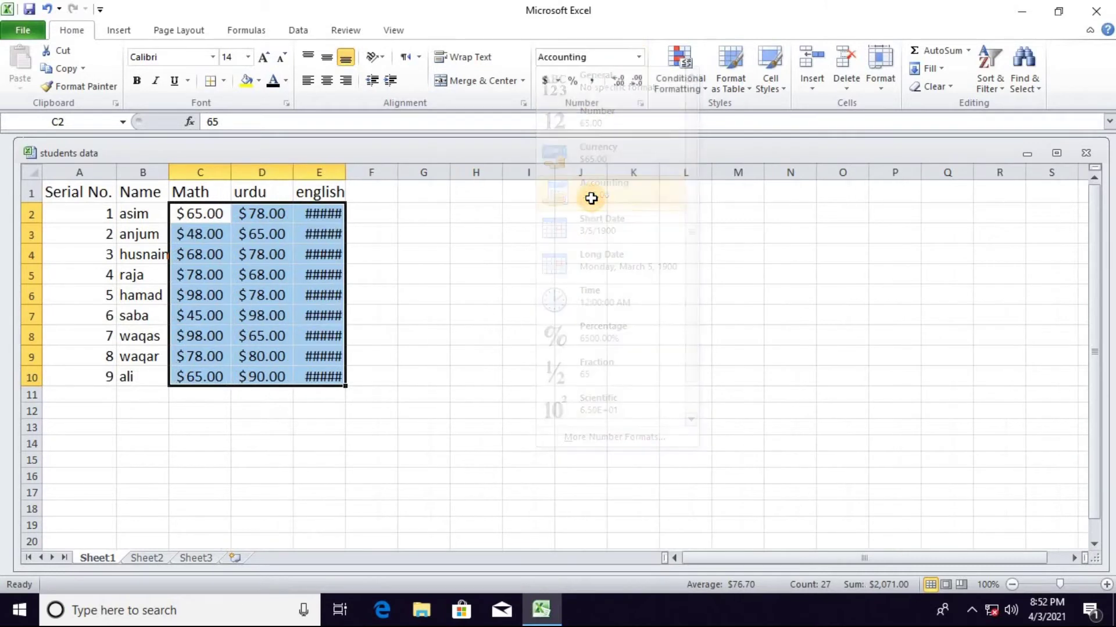
click(639, 58)
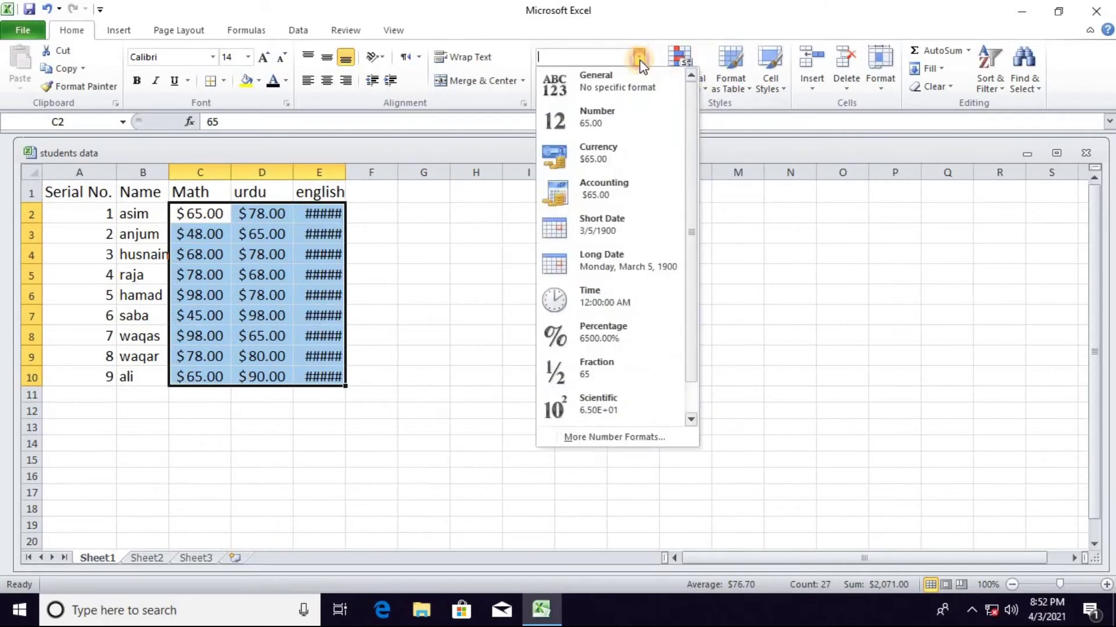
click(609, 86)
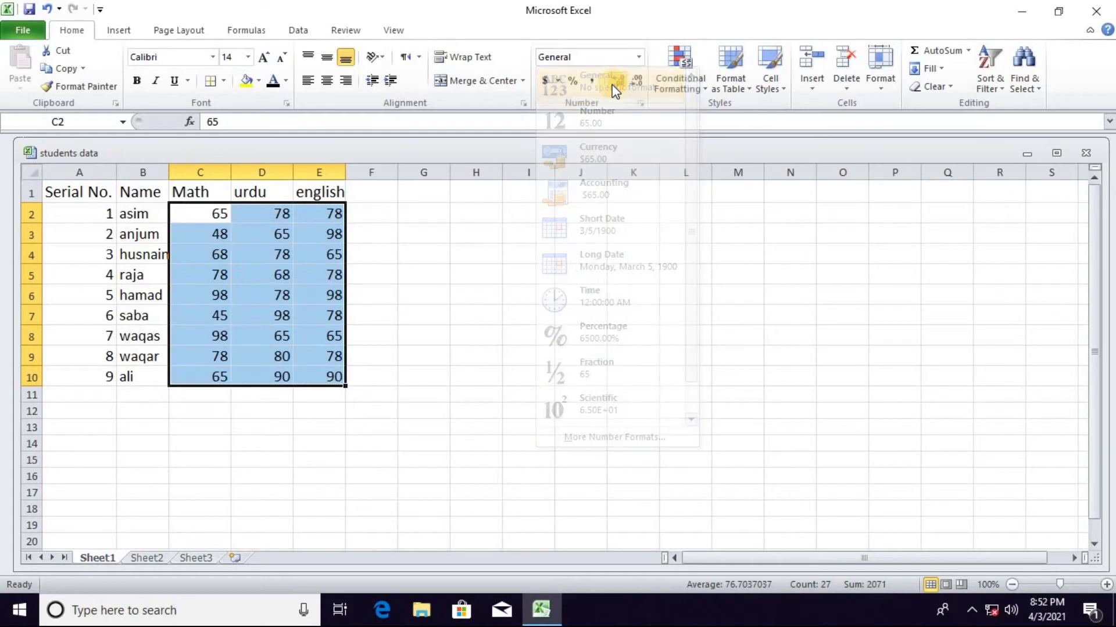
- Apply the Short Date format to the marks in C2:E10
click(640, 59)
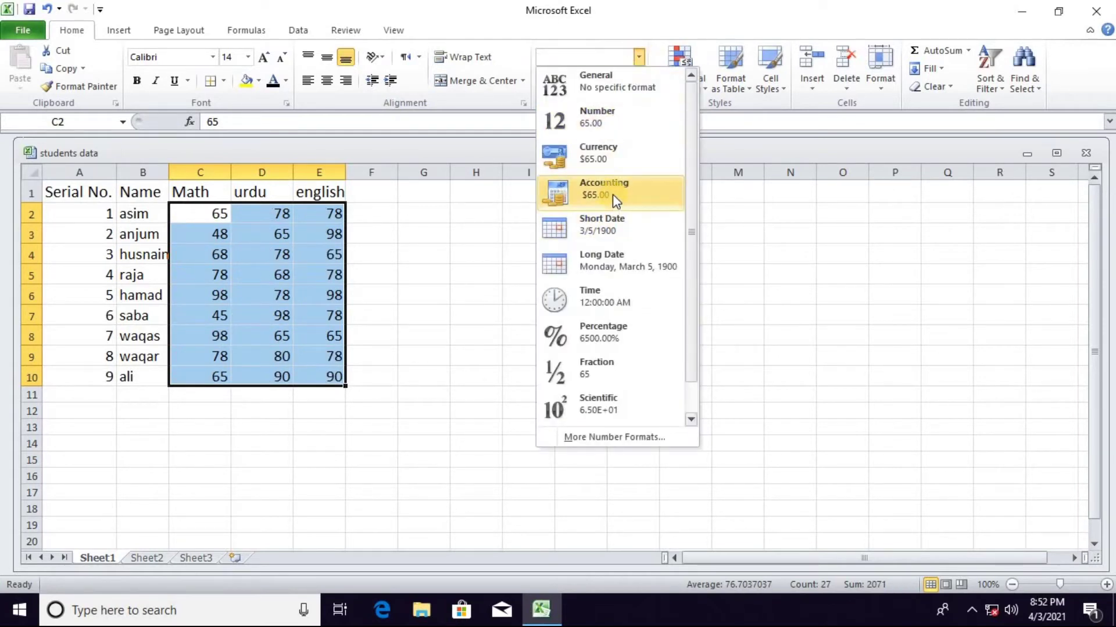
click(616, 232)
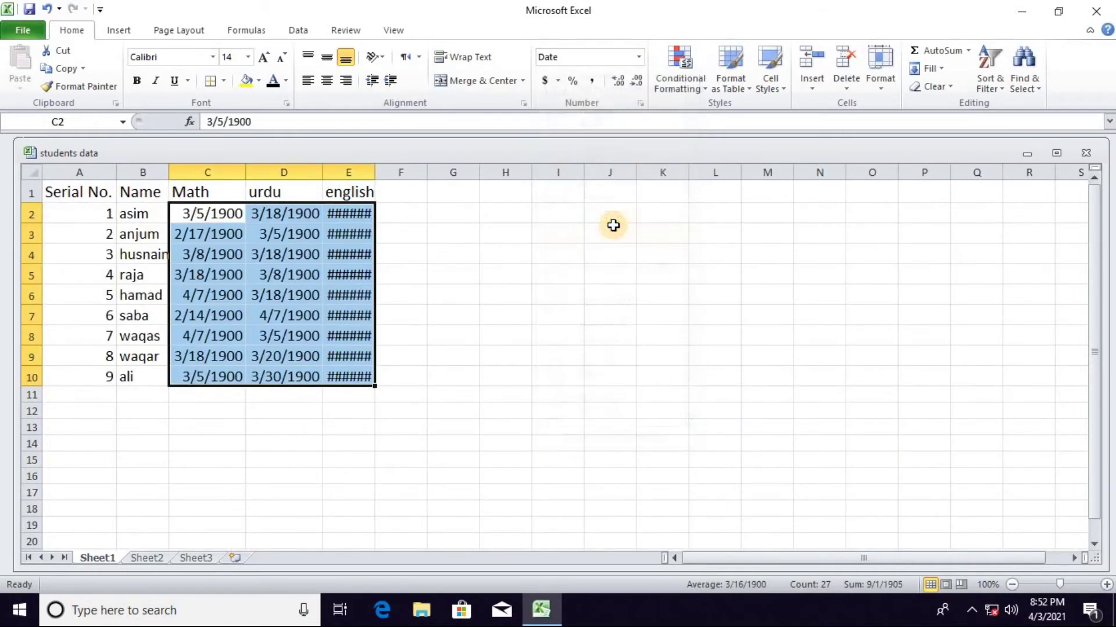
click(511, 277)
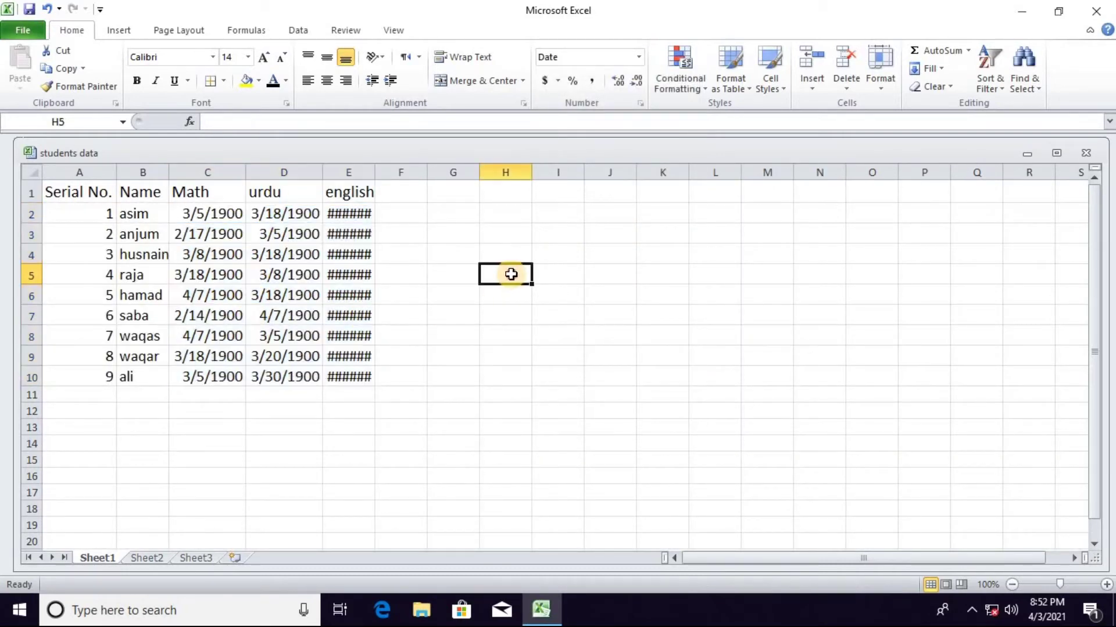
- Apply the Short Date format to empty cell H5, try a test entry in it and discard the entry
click(637, 58)
click(594, 227)
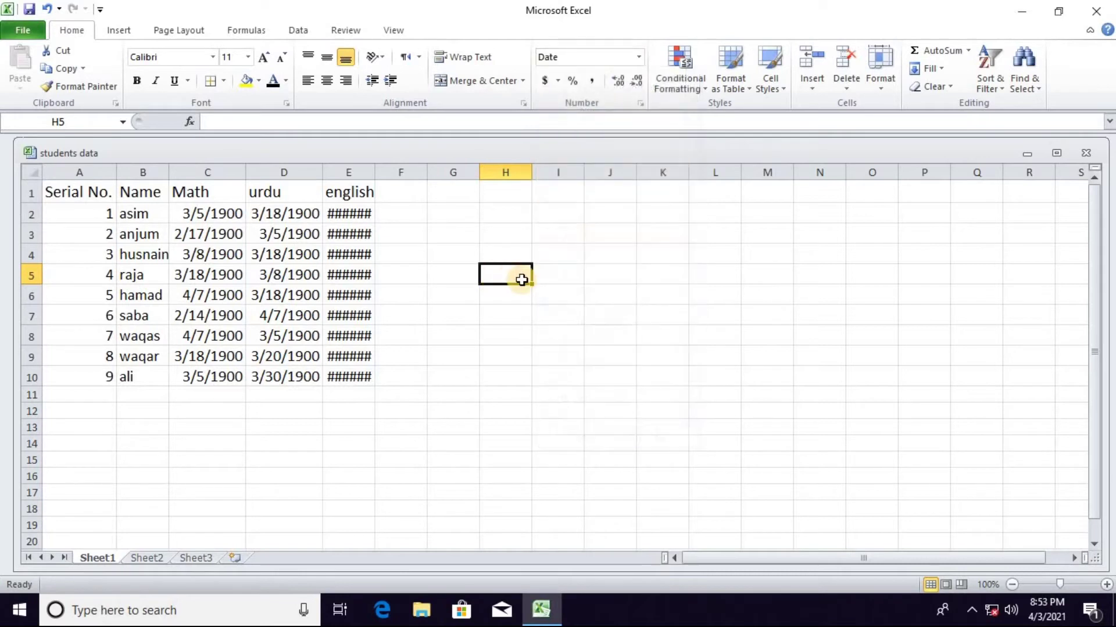
text(asdfd)
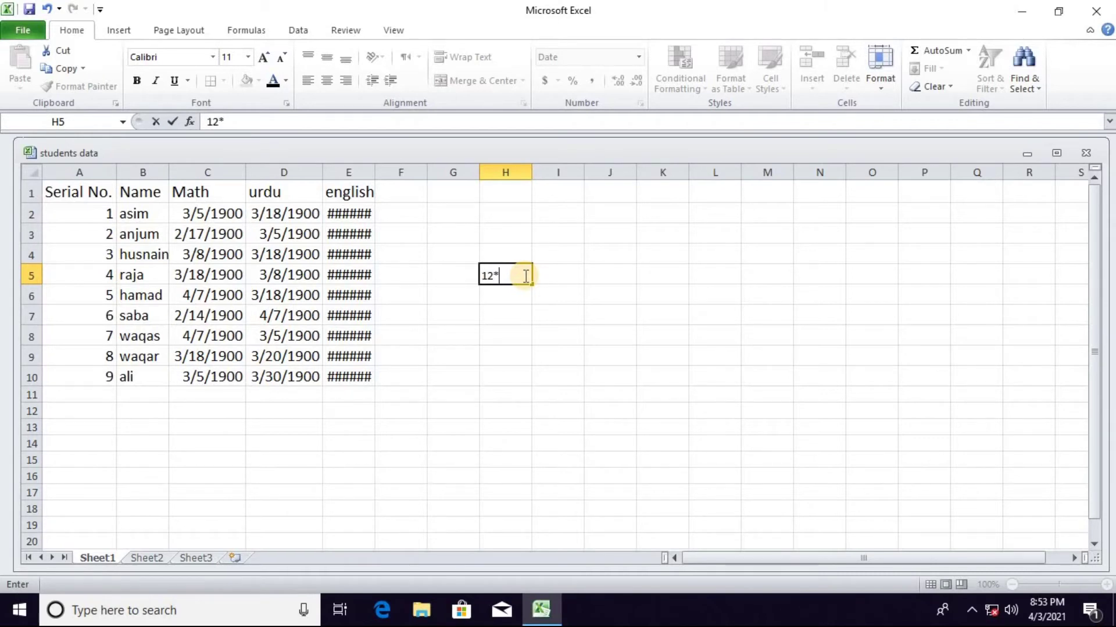
key(Escape)
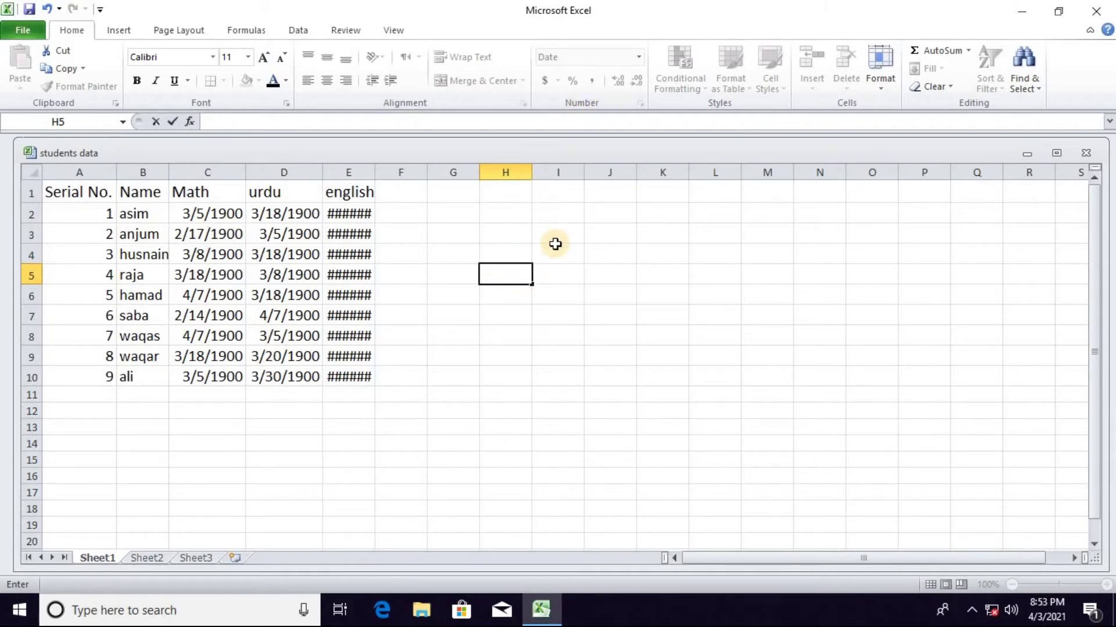
click(547, 270)
click(523, 268)
- Undo the date formatting so the marks in C2:E10 return to General
click(640, 57)
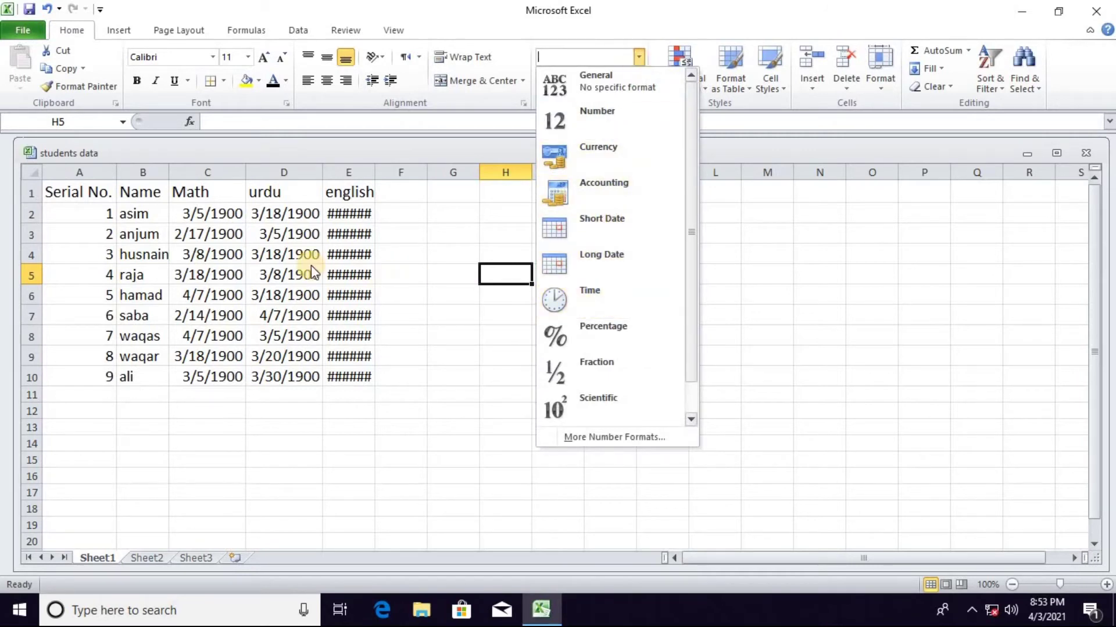
click(183, 208)
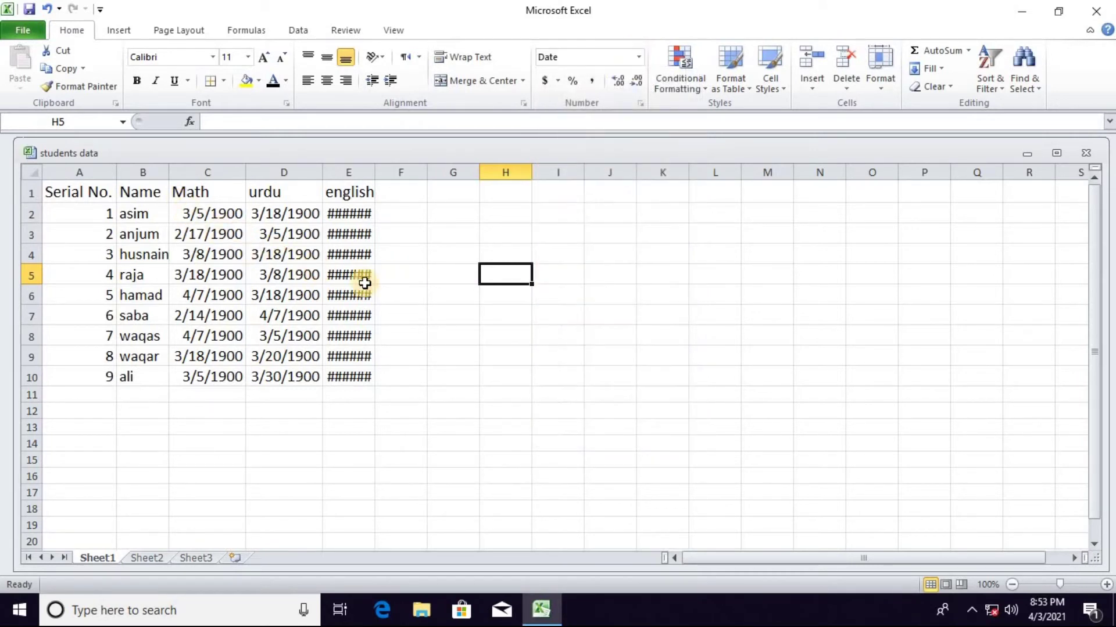
click(431, 310)
key(ctrl+z)
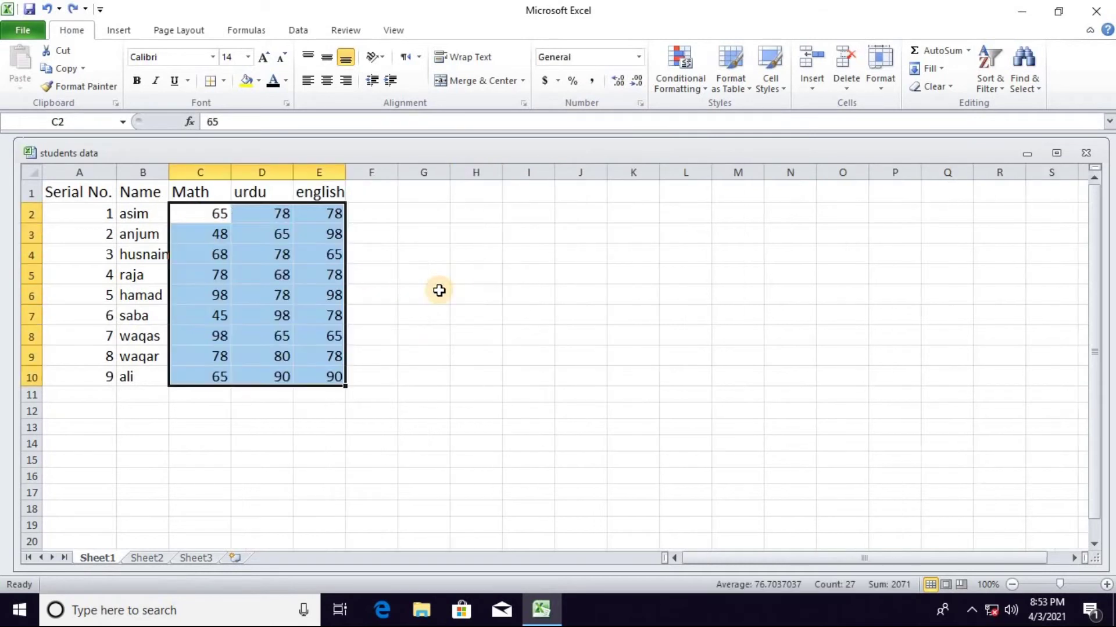
- Try the Time and Percentage formats on the marks in C2:E10 and set them back to General
click(640, 58)
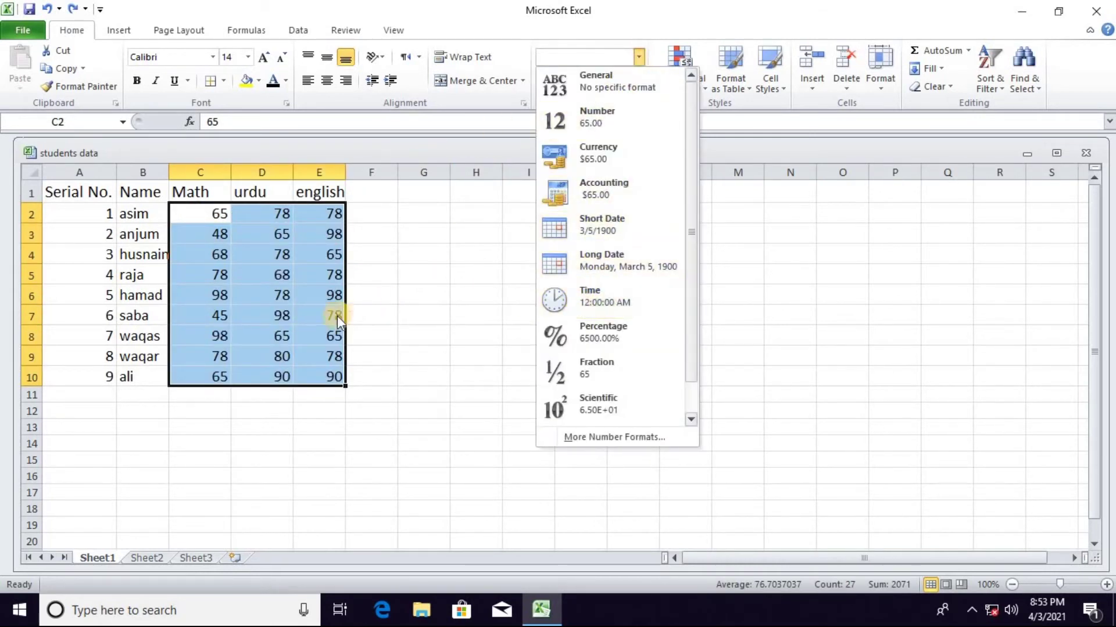
click(588, 301)
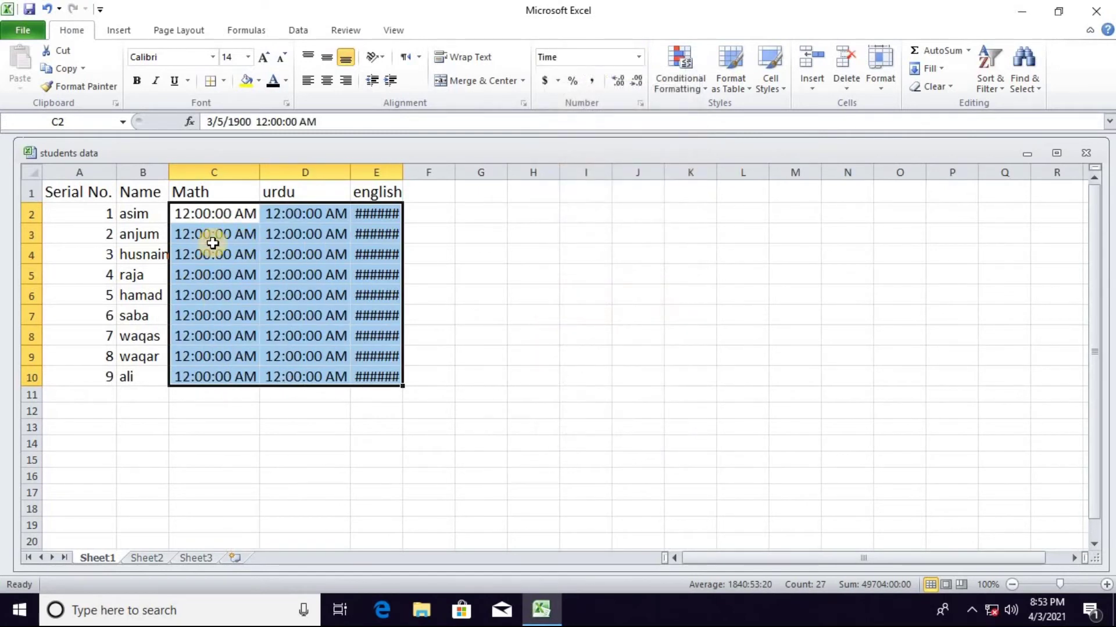
click(640, 58)
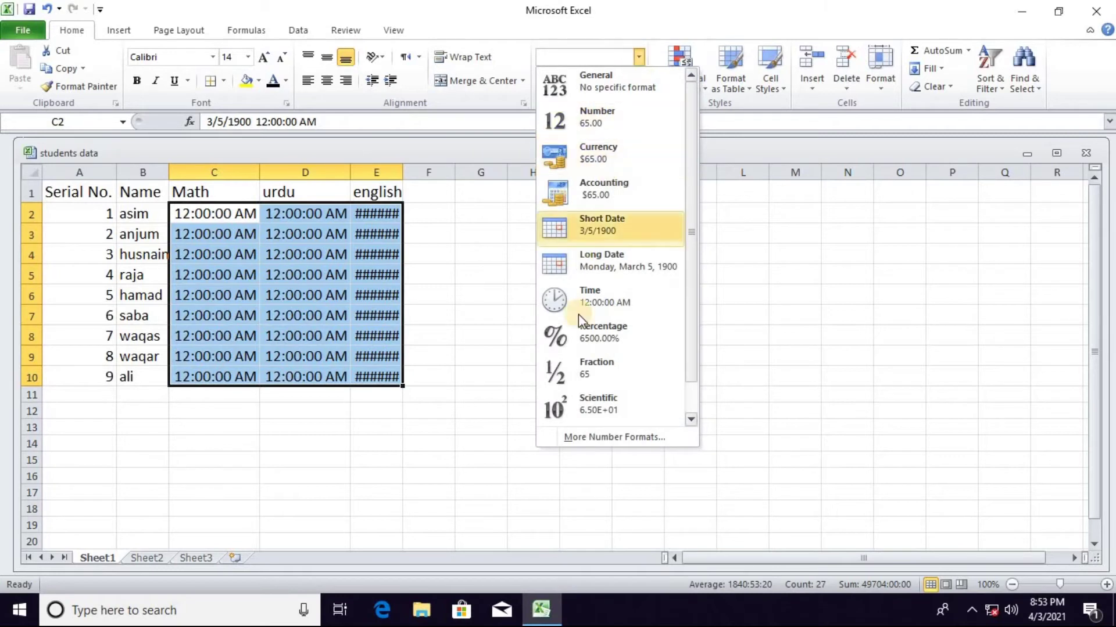
click(593, 339)
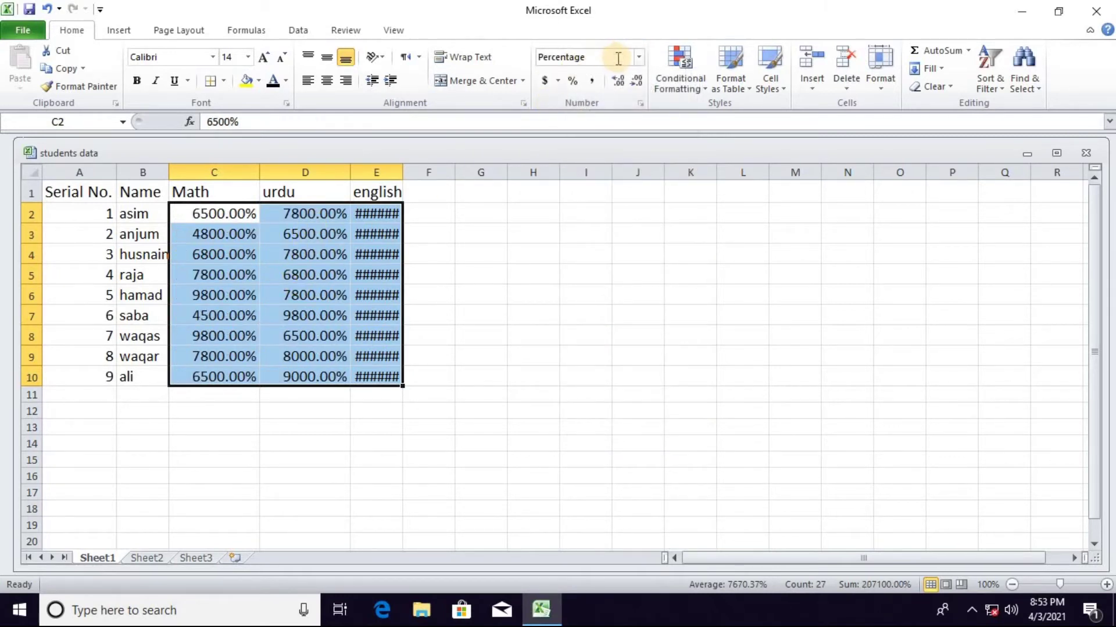
click(639, 56)
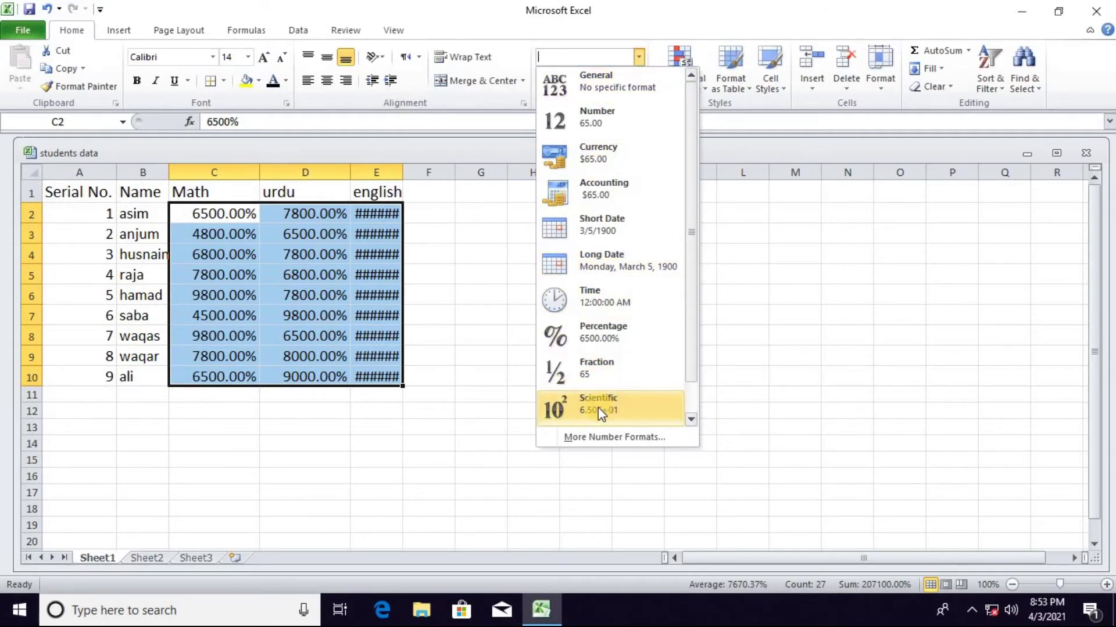
click(602, 85)
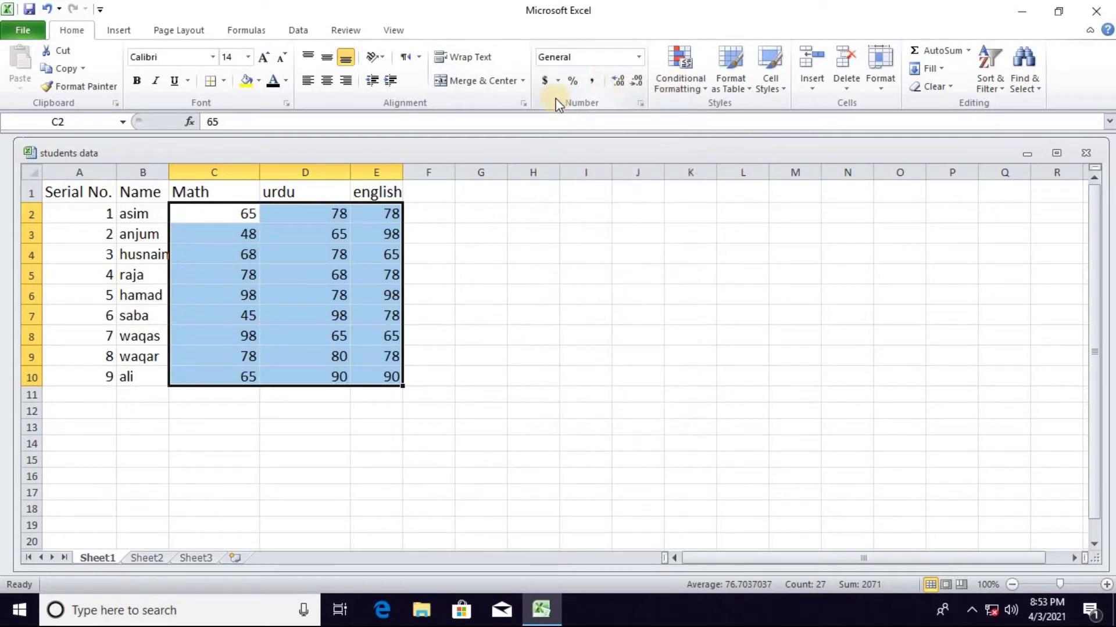
- Try the $ English (U.S.) accounting format on the english marks in E2:E10 and undo it
click(481, 233)
drag(395, 214, 386, 377)
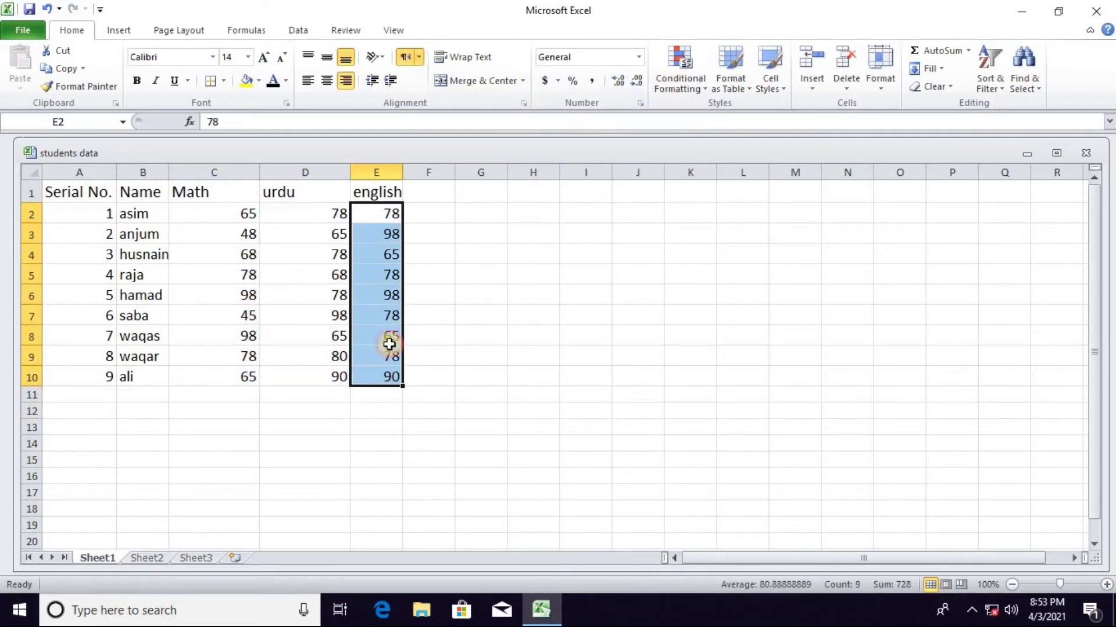
click(546, 81)
click(556, 79)
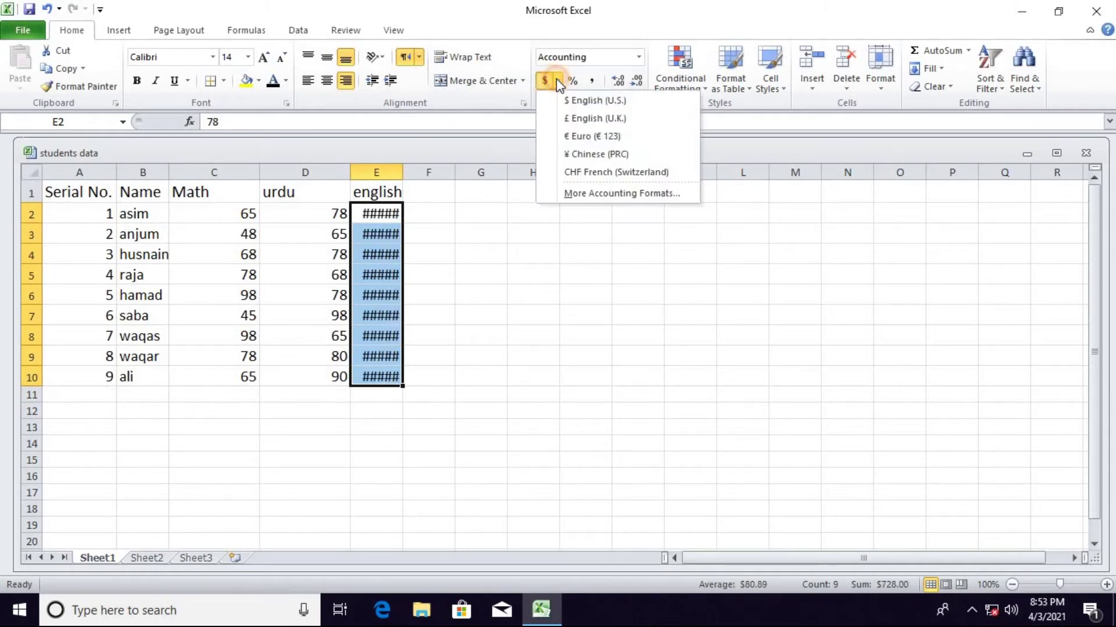
click(578, 101)
click(561, 80)
click(490, 257)
click(470, 254)
key(ctrl+z)
key(ctrl+z)
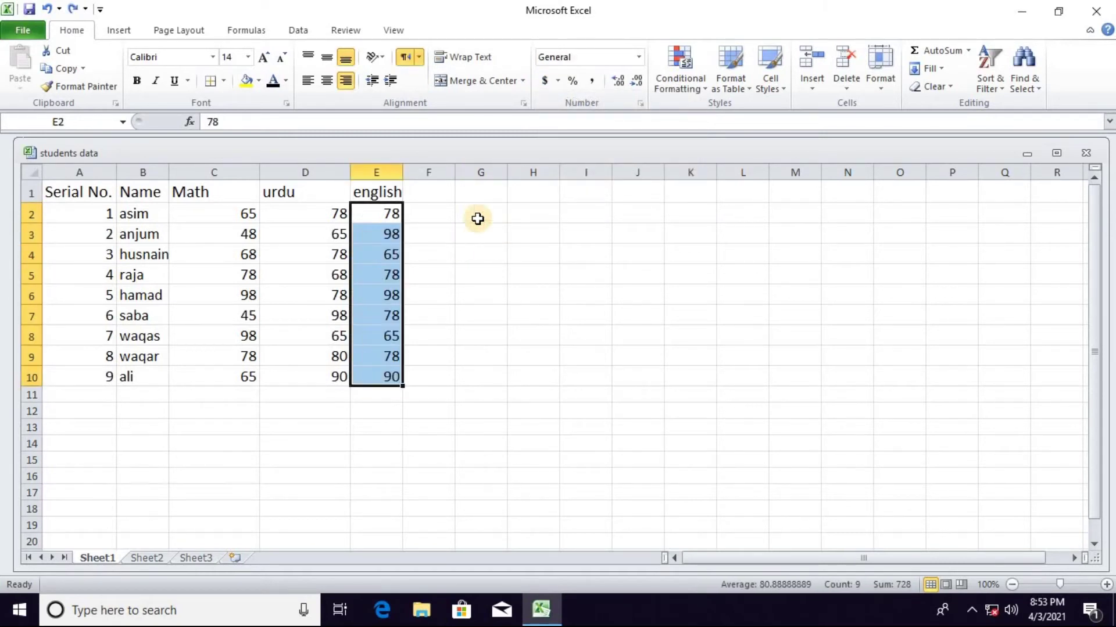
- Apply Percent Style to the english marks in E2:E10, replacing it with Comma Style without decimal places
click(572, 81)
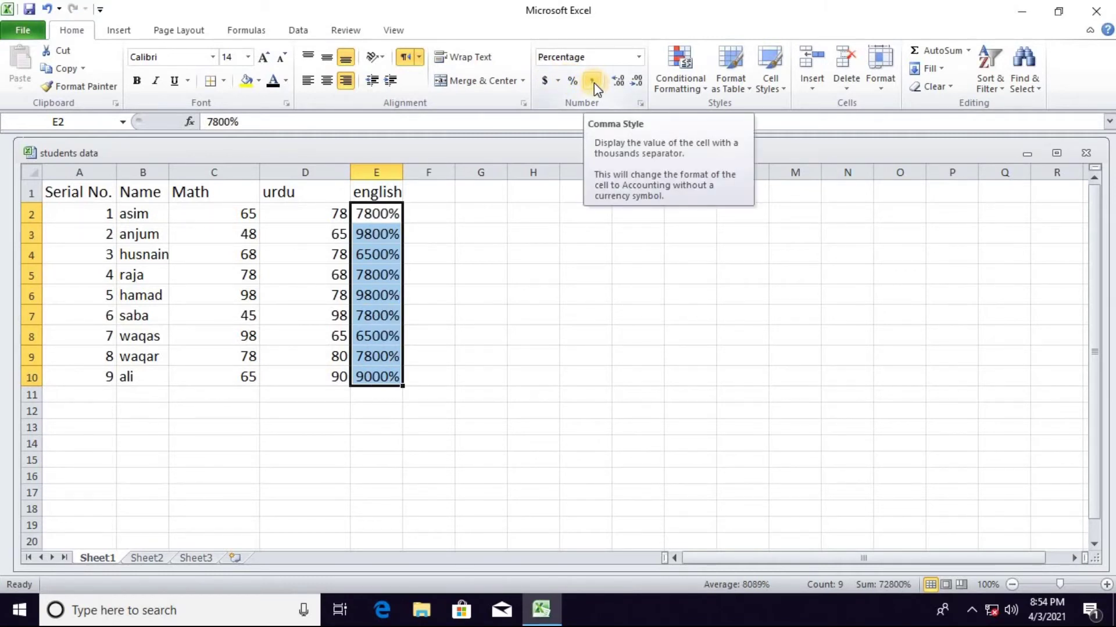
click(593, 82)
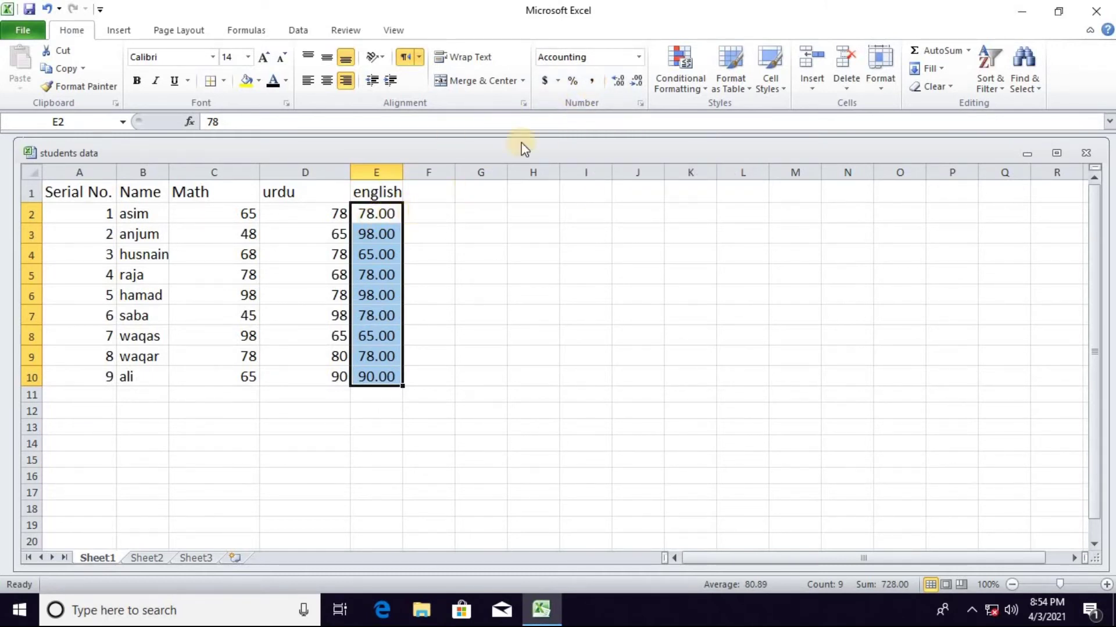
click(616, 84)
click(636, 83)
click(636, 83)
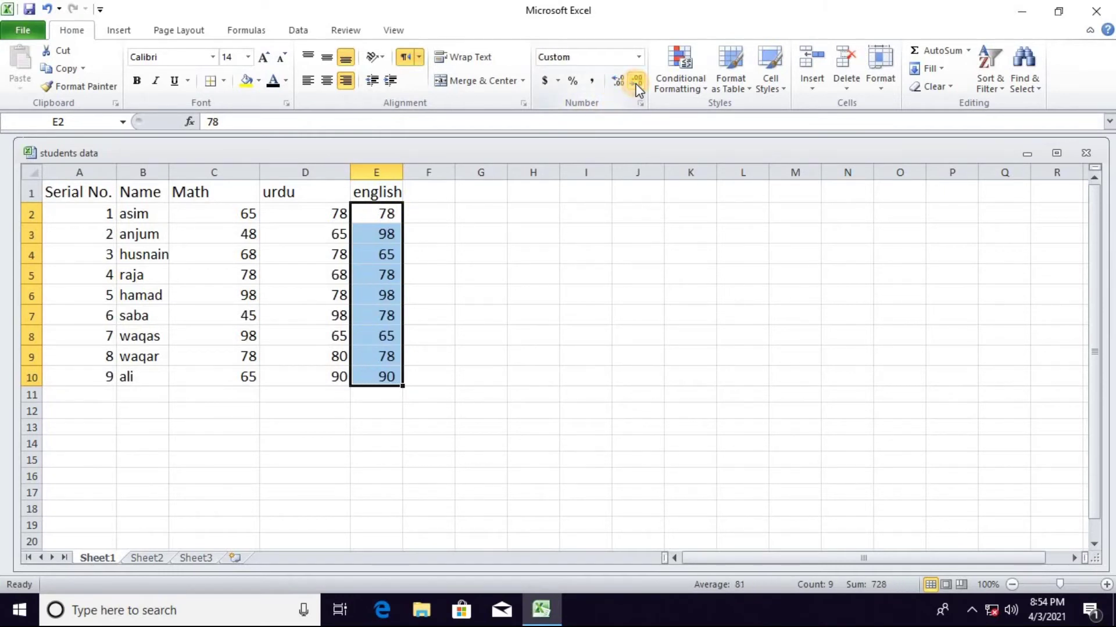
- Increase the english marks in E2:E10 to three decimal places, widen column E, and remove the decimals again
click(620, 82)
click(619, 81)
click(618, 81)
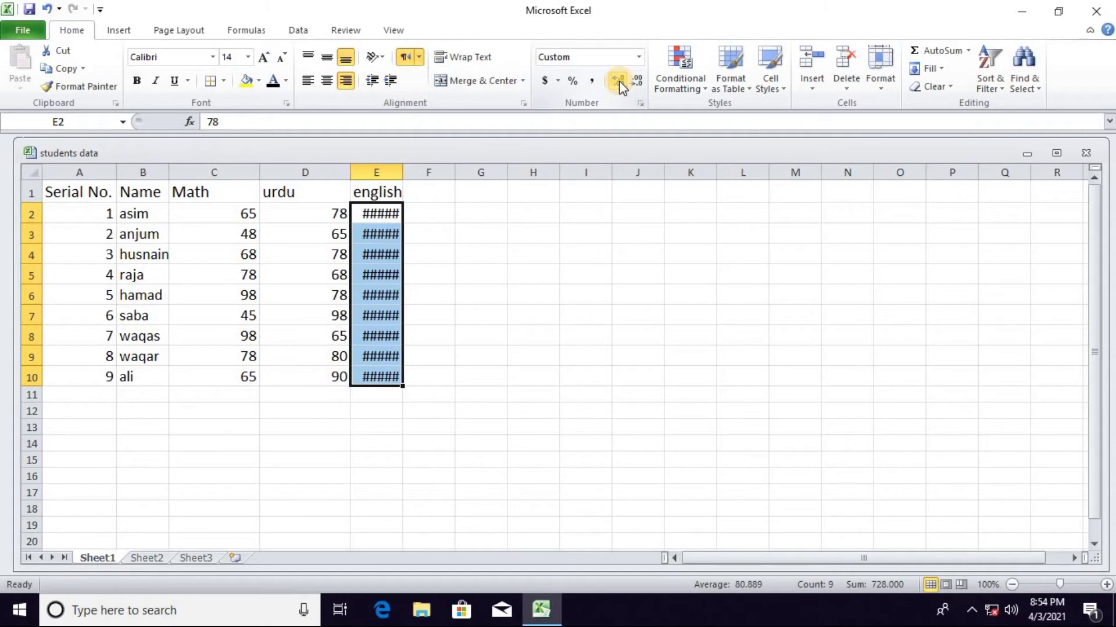
click(638, 83)
drag(400, 166, 453, 167)
click(638, 84)
click(638, 84)
- Increase the english marks in E2:E10 to six decimal places and reduce them back to none
click(617, 82)
click(617, 81)
click(618, 81)
click(618, 81)
click(618, 81)
click(618, 81)
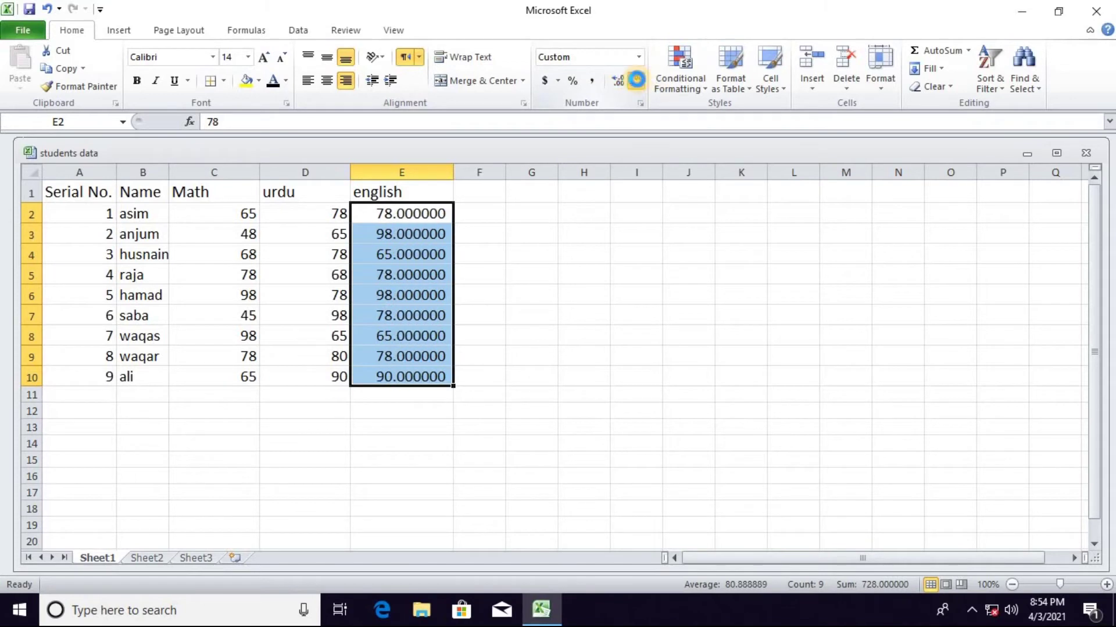
click(636, 85)
click(636, 84)
click(637, 84)
click(637, 84)
click(638, 84)
click(638, 84)
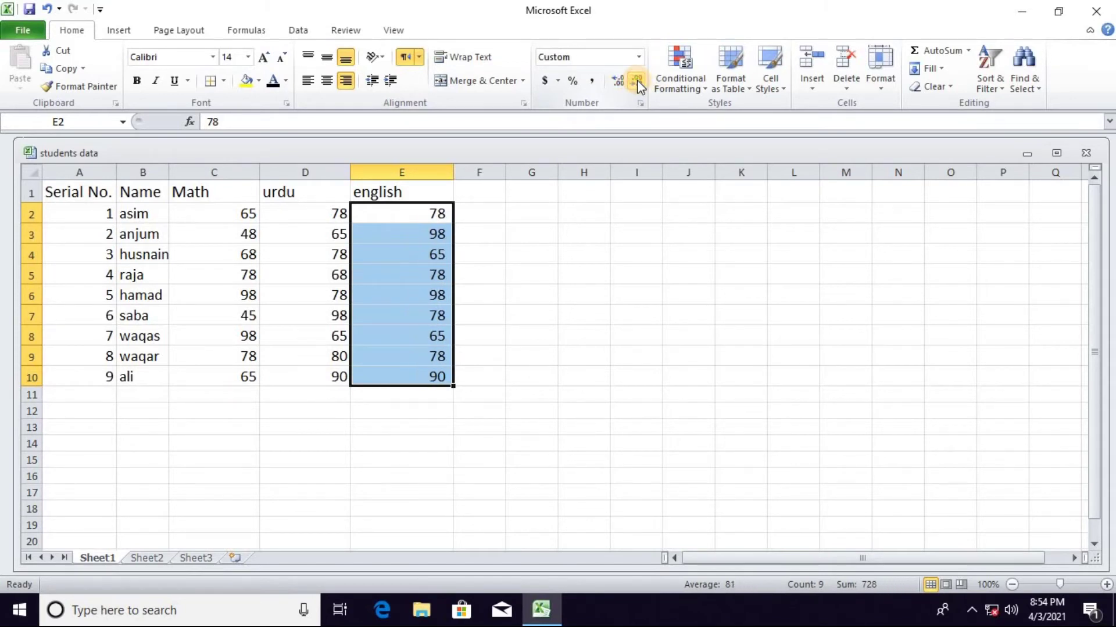
- Raise the english marks in E2:E10 to seven decimal places and back to none, and autofit column E
click(618, 81)
click(617, 81)
click(617, 82)
click(618, 81)
click(617, 82)
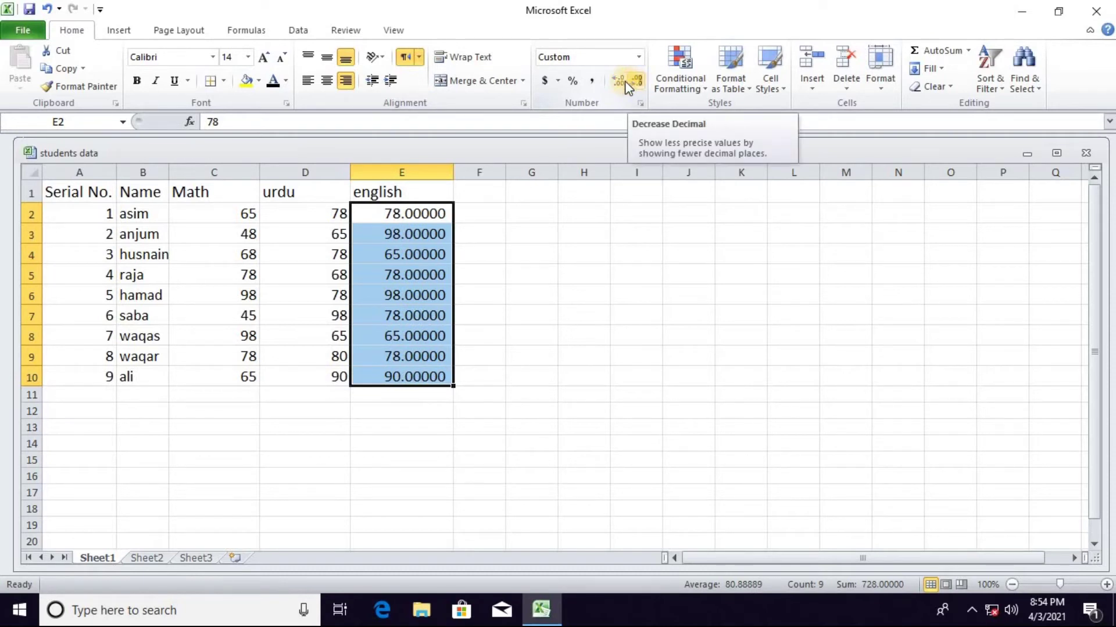
click(619, 81)
click(619, 81)
click(636, 82)
click(636, 82)
click(636, 82)
click(636, 83)
click(636, 83)
click(636, 83)
click(636, 82)
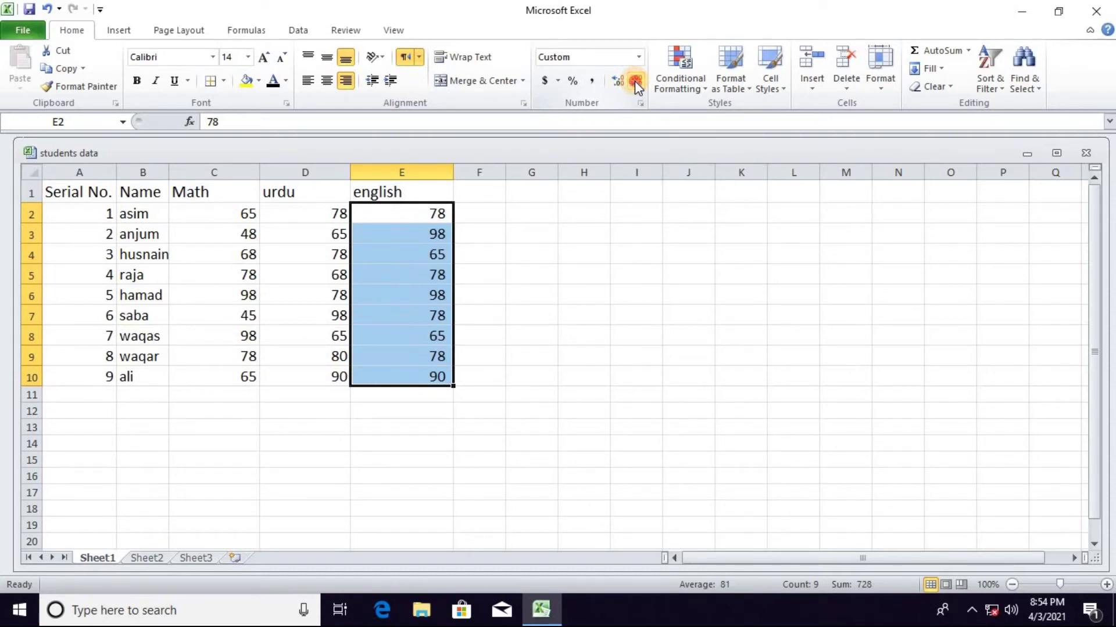
double_click(454, 163)
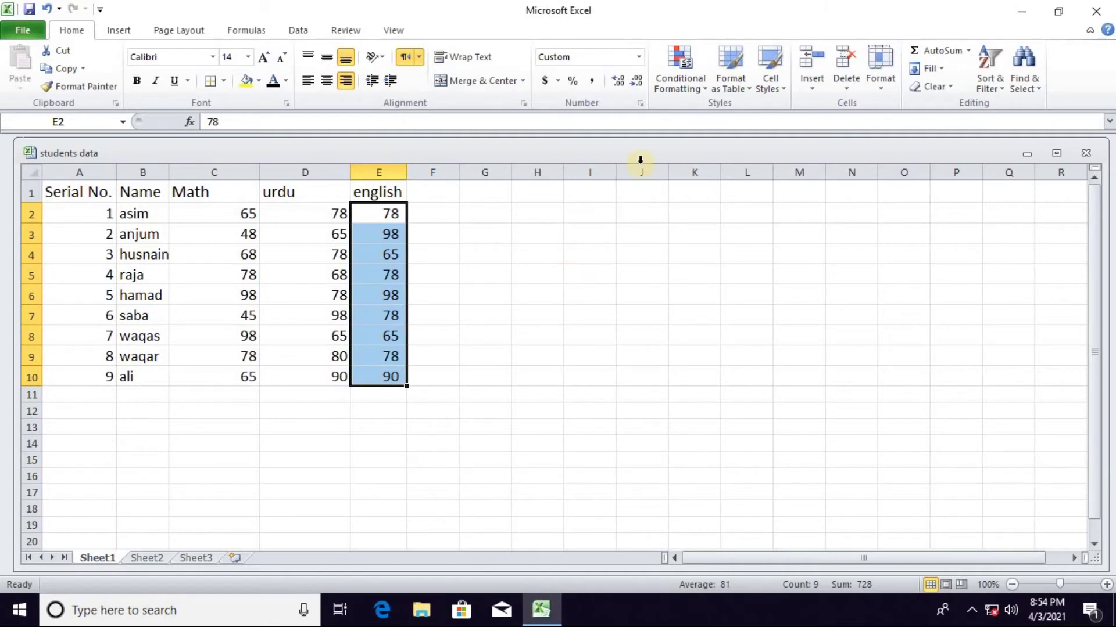
- Highlight marks in C2:E10 greater than 65 with Light Red Fill with Dark Red Text, and undo the conditional formatting
drag(218, 214, 378, 374)
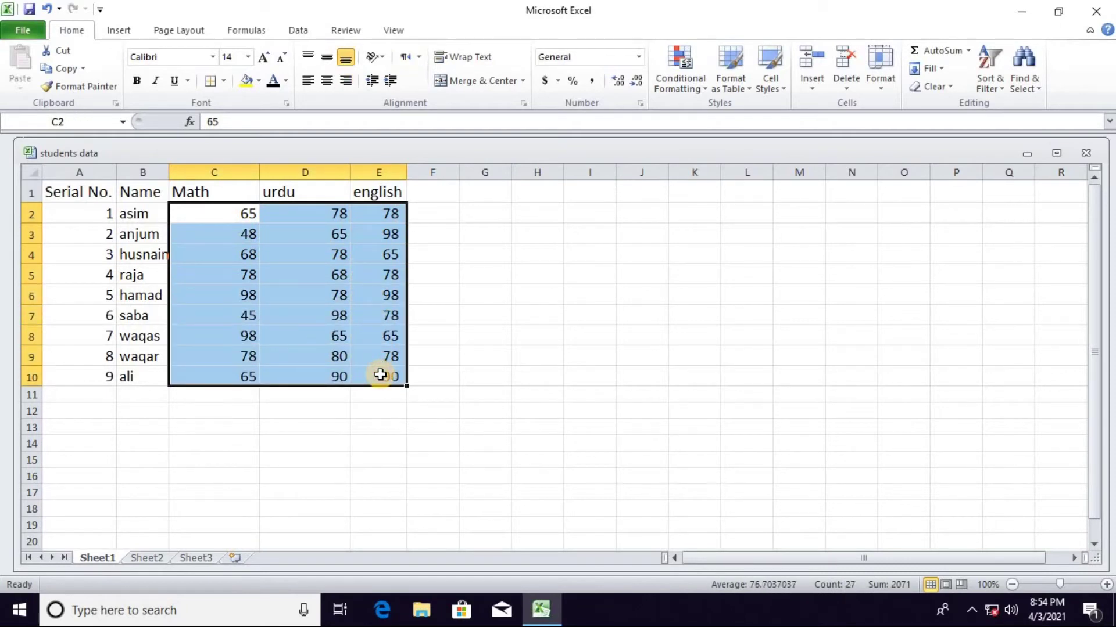
click(308, 410)
drag(239, 213, 383, 377)
click(695, 90)
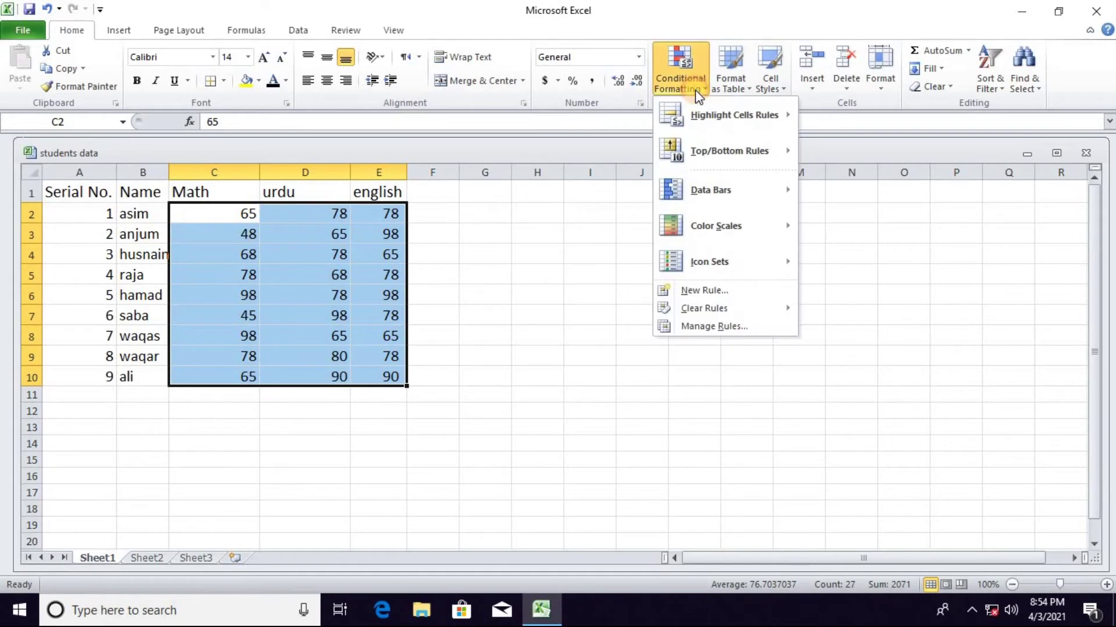
mouse_move(751, 120)
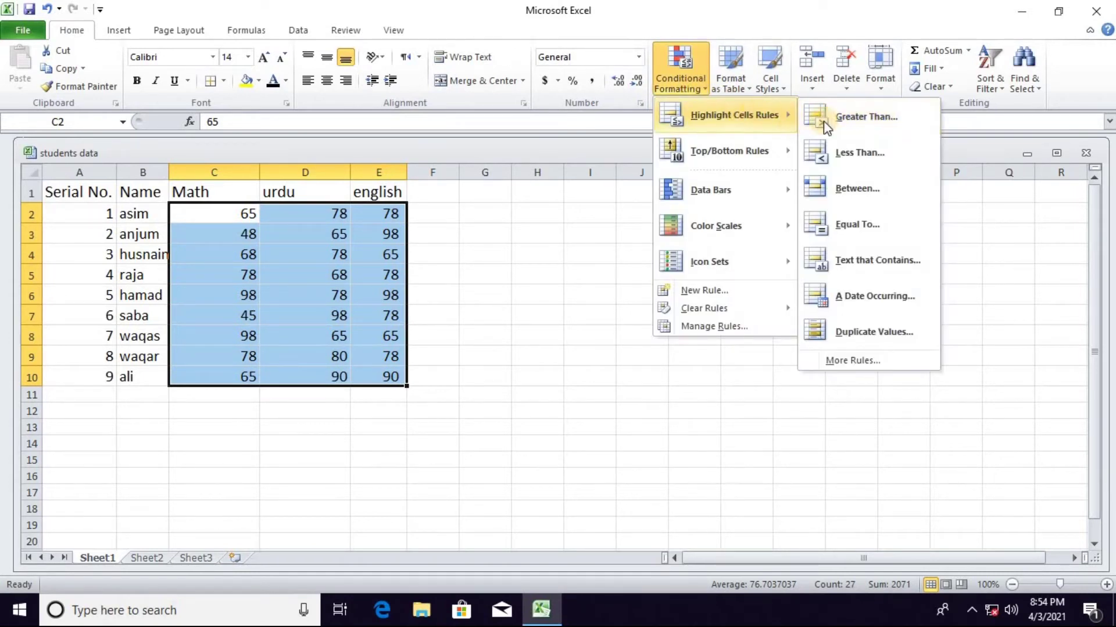
click(853, 116)
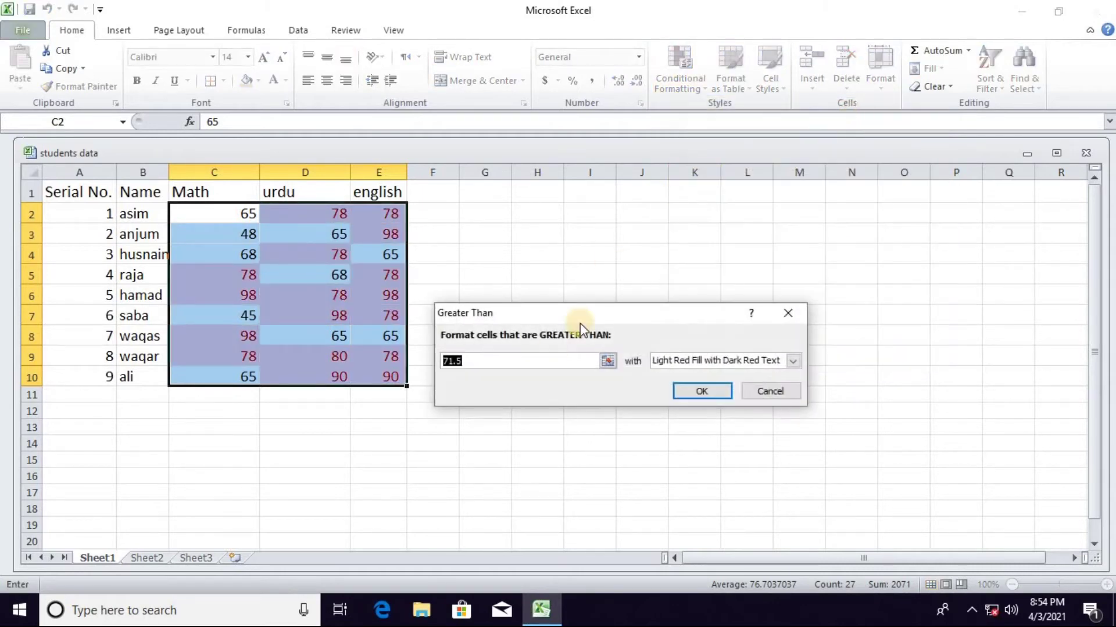
click(461, 366)
drag(476, 361, 443, 363)
text(65)
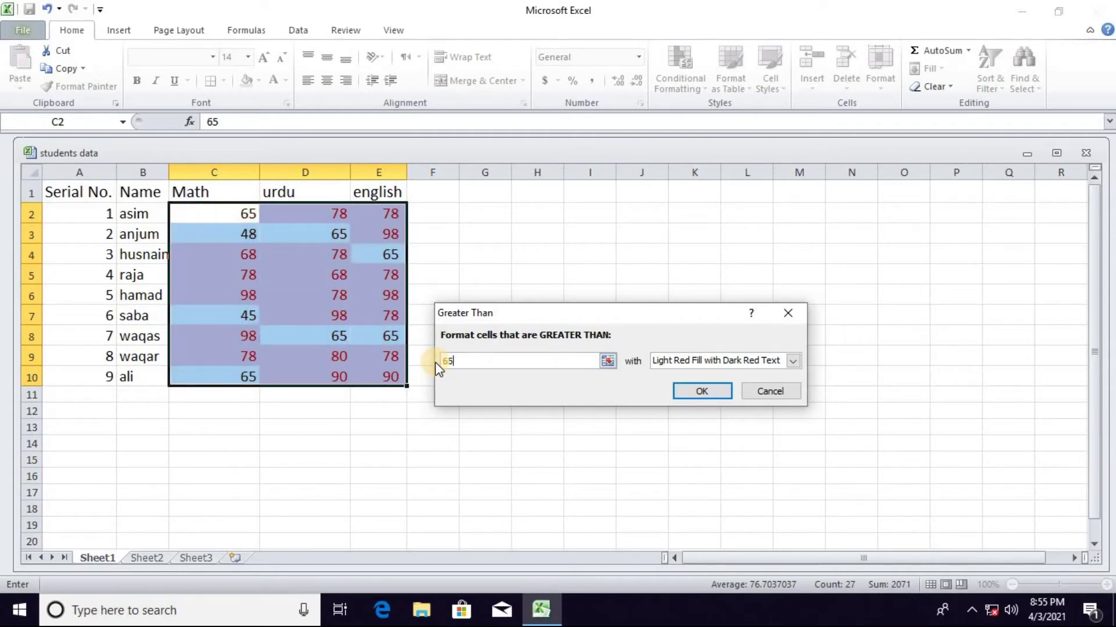
click(703, 391)
click(703, 391)
click(485, 411)
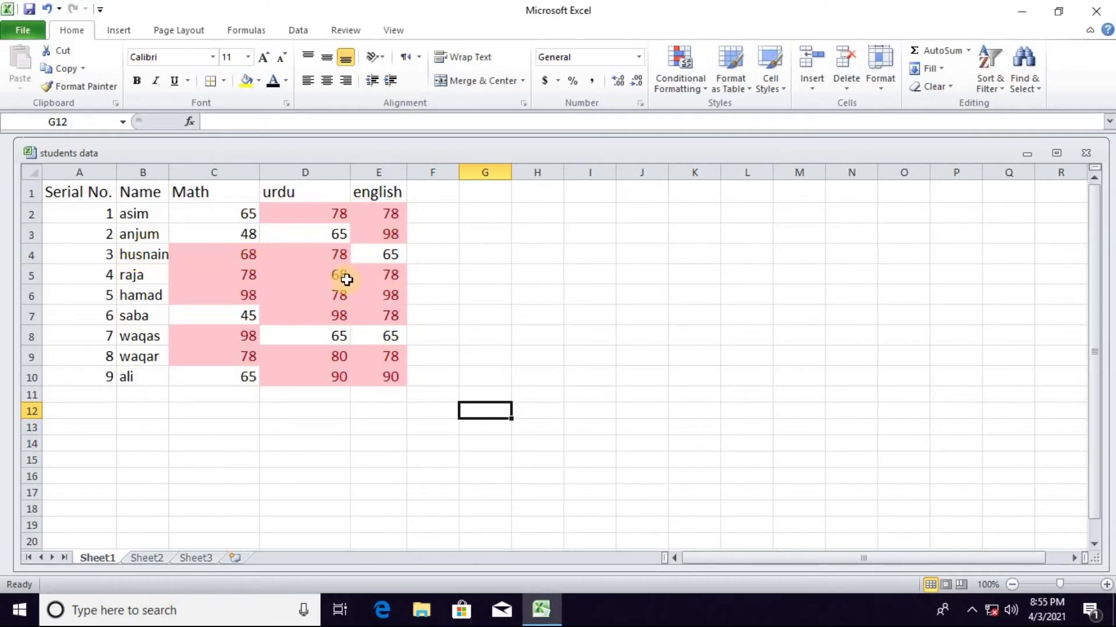
key(ctrl+z)
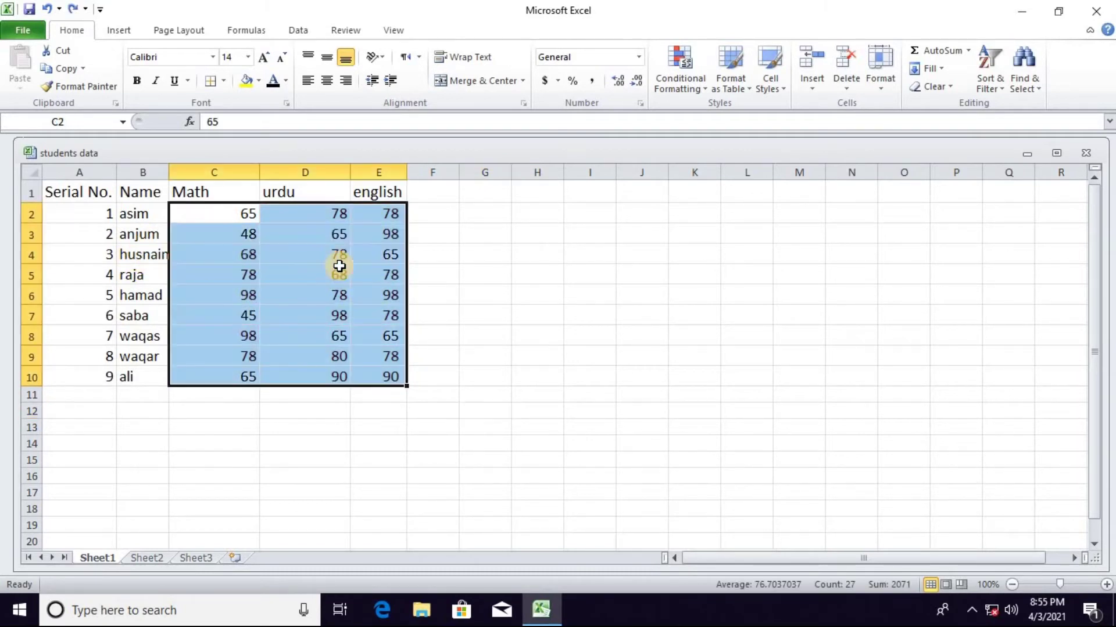
- Highlight marks in C2:E10 less than 70 with Light Red Fill with Dark Red Text, and undo the conditional formatting
click(697, 90)
mouse_move(765, 116)
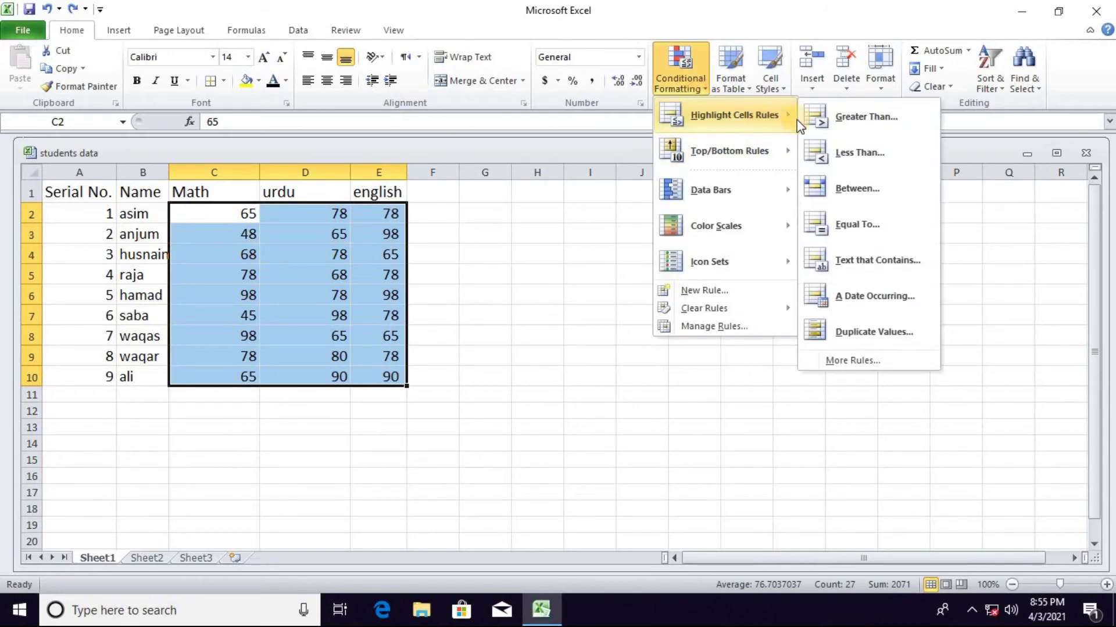
click(863, 152)
click(455, 361)
mouse_move(456, 363)
mouse_down()
mouse_move(426, 363)
mouse_move(435, 360)
mouse_up()
text(70)
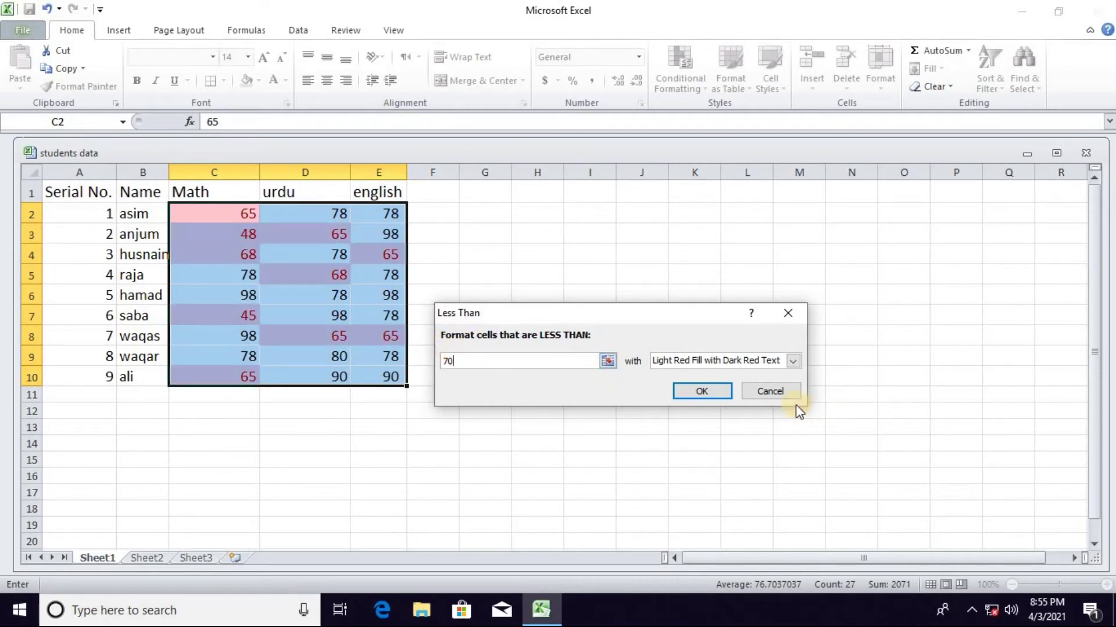
click(716, 392)
click(334, 318)
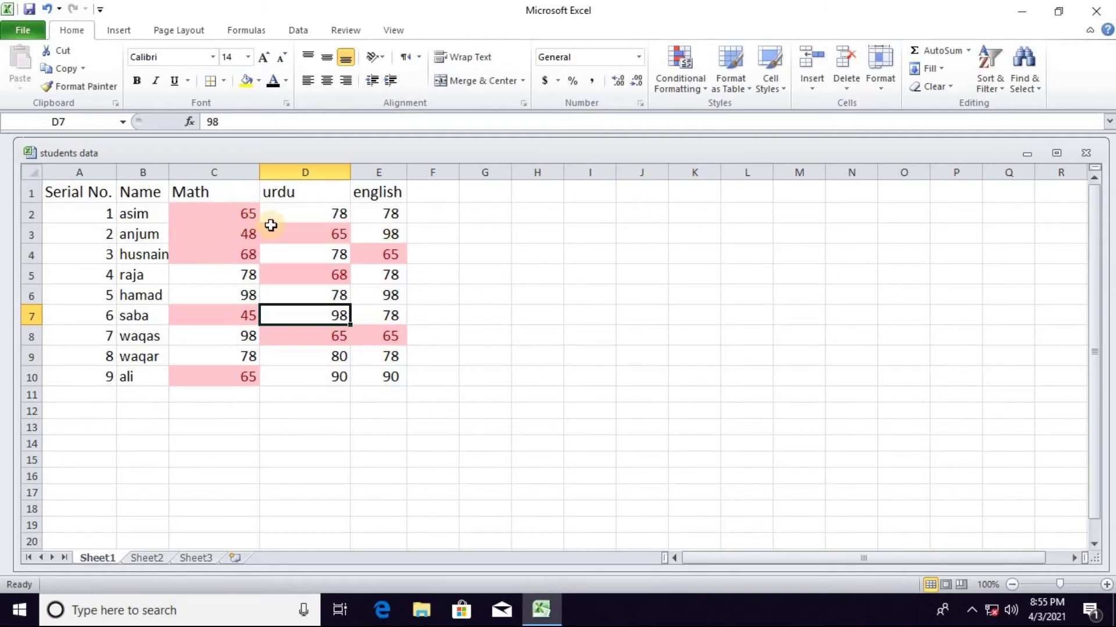
key(ctrl+z)
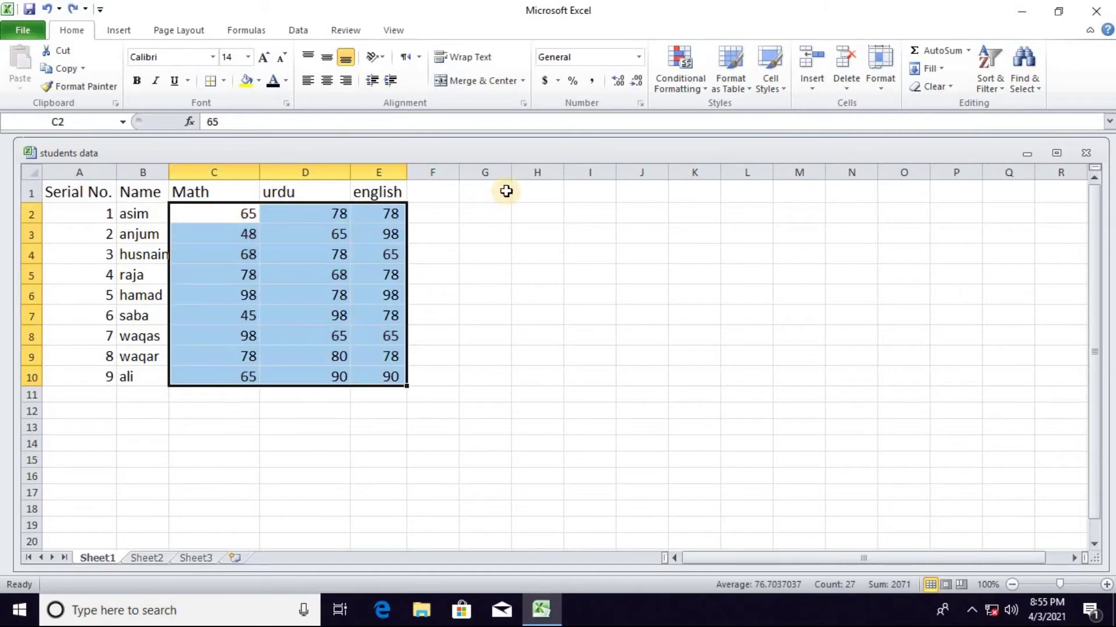
- Highlight marks in C2:E10 between 65 and 70 with Light Red Fill with Dark Red Text, and undo the conditional formatting
click(683, 92)
mouse_move(778, 115)
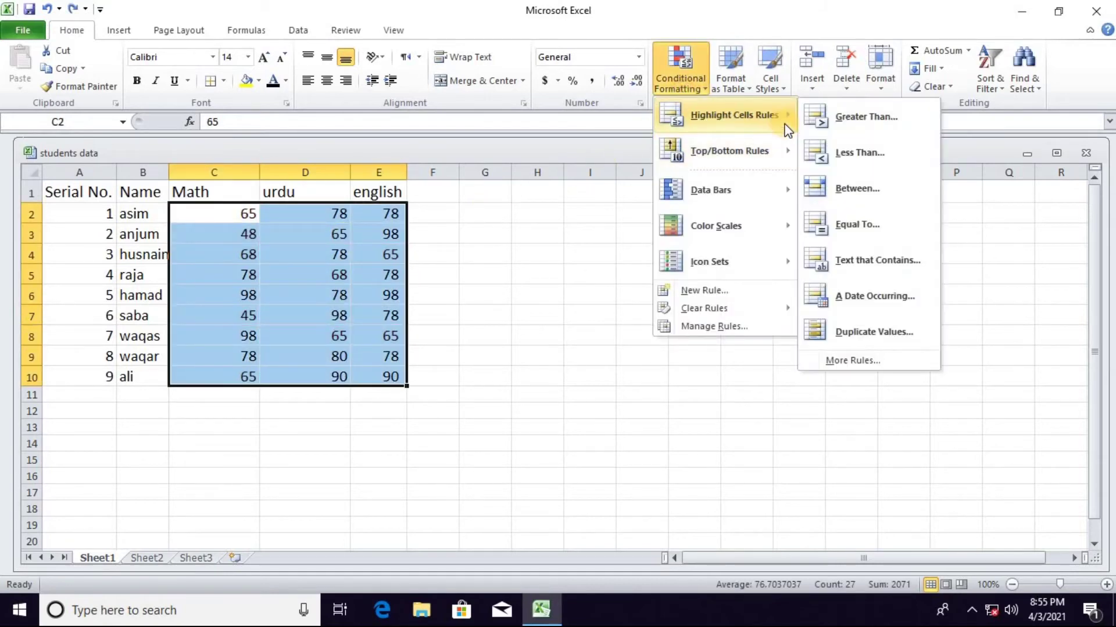
click(875, 189)
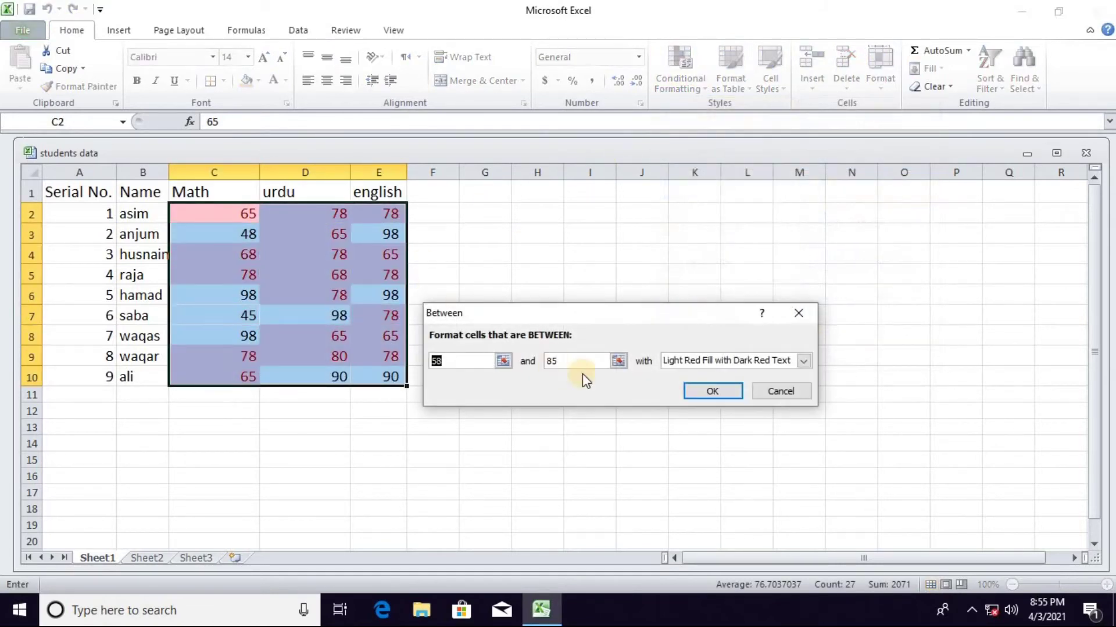
drag(444, 361, 424, 365)
text(65)
drag(579, 361, 546, 364)
text(70)
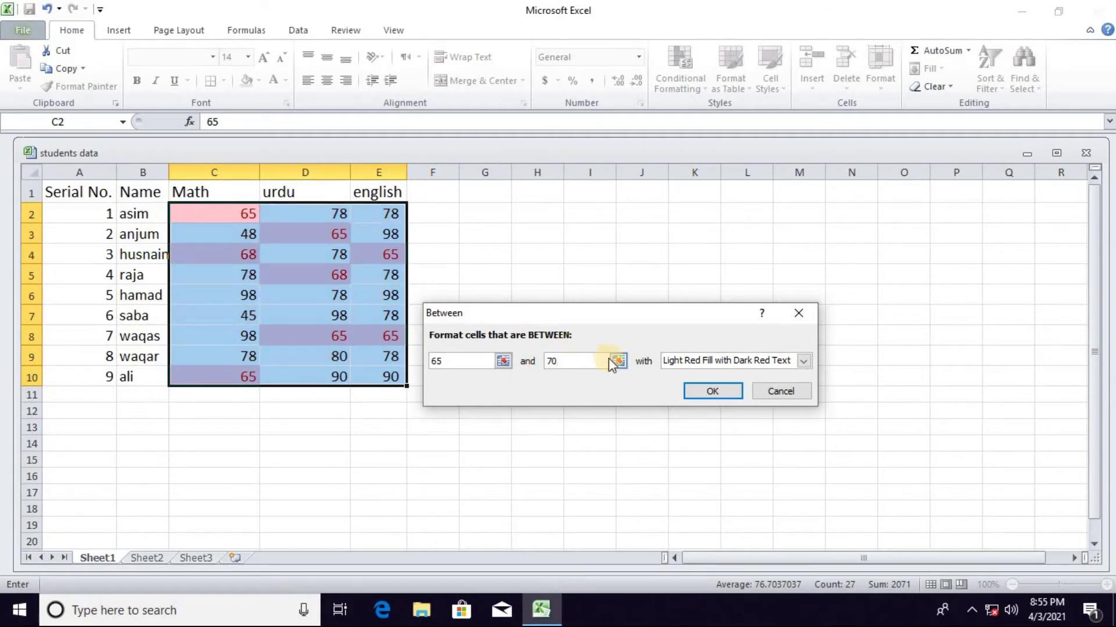
click(704, 393)
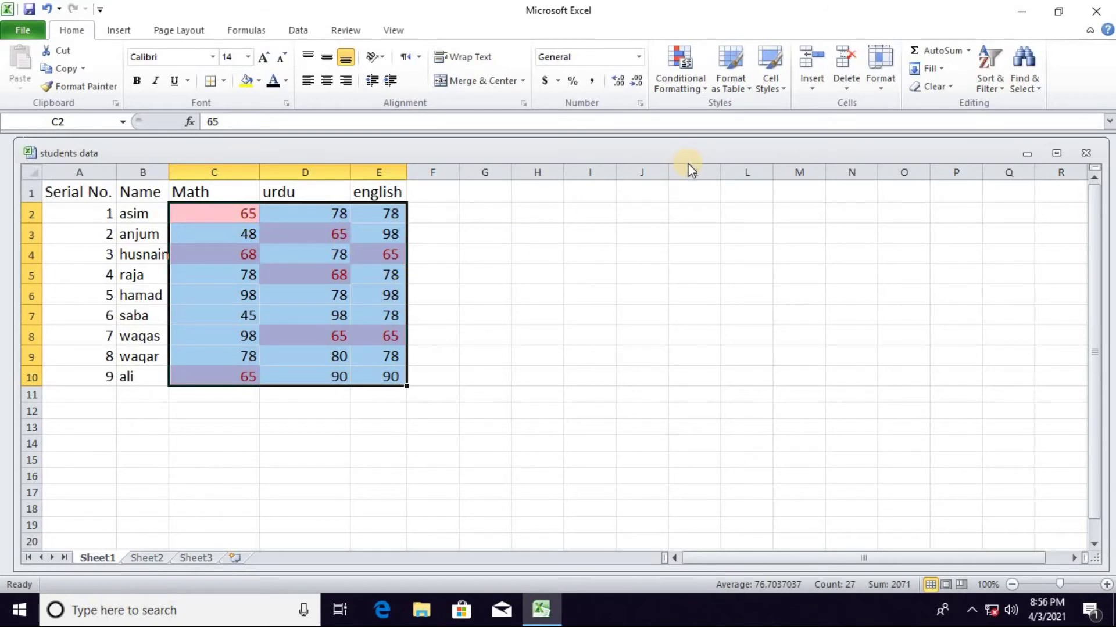
click(584, 261)
key(ctrl+z)
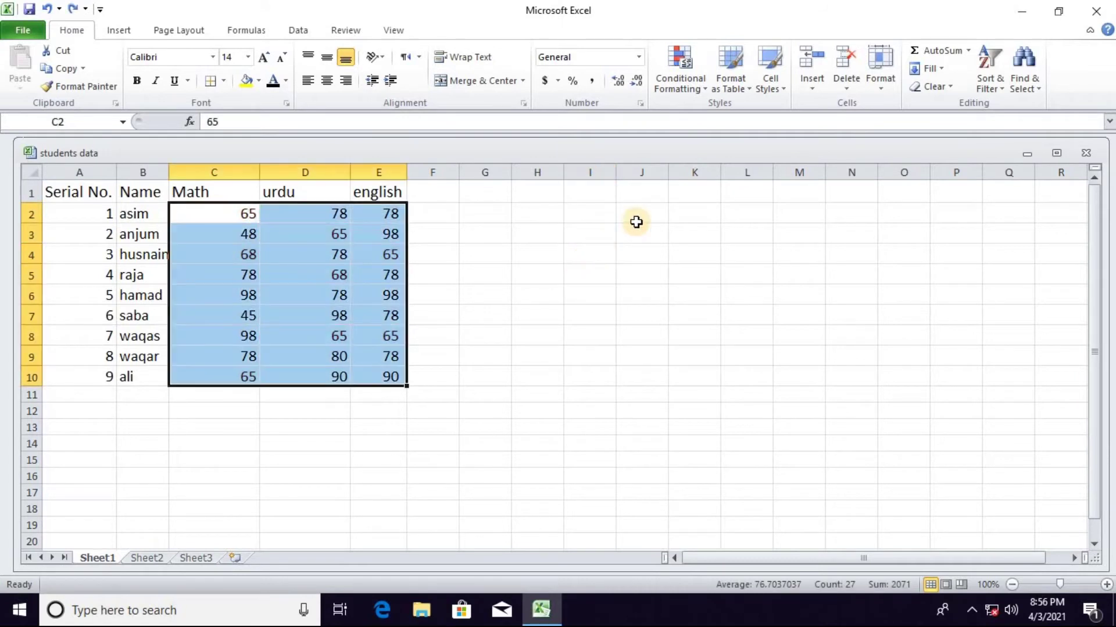
- Apply a Duplicate Values highlight rule to the empty cells F1:F10
click(692, 87)
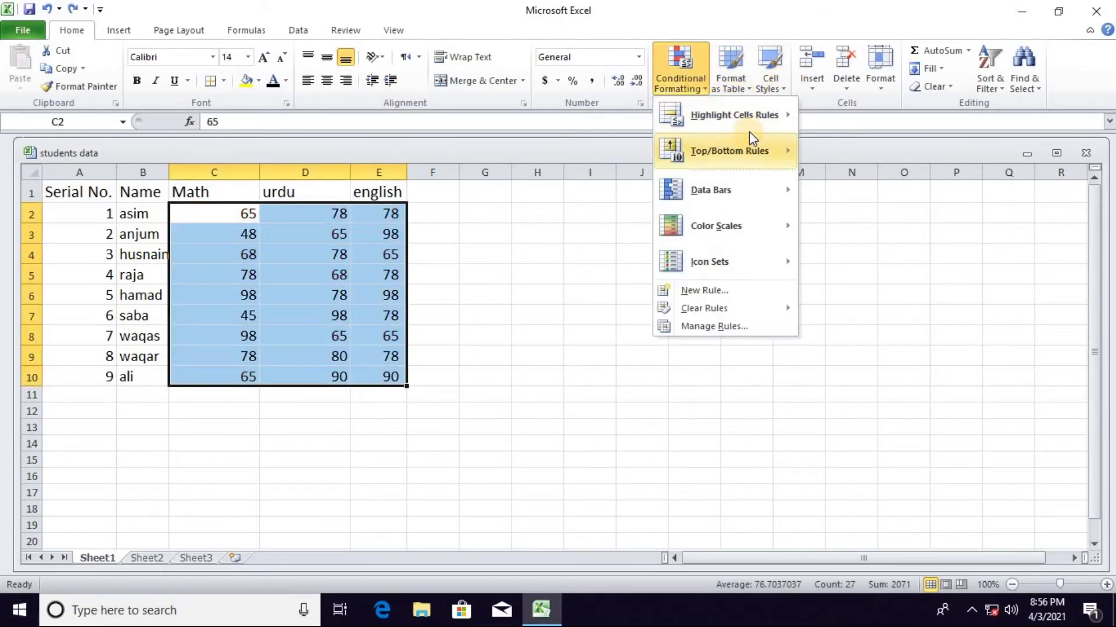
mouse_move(749, 125)
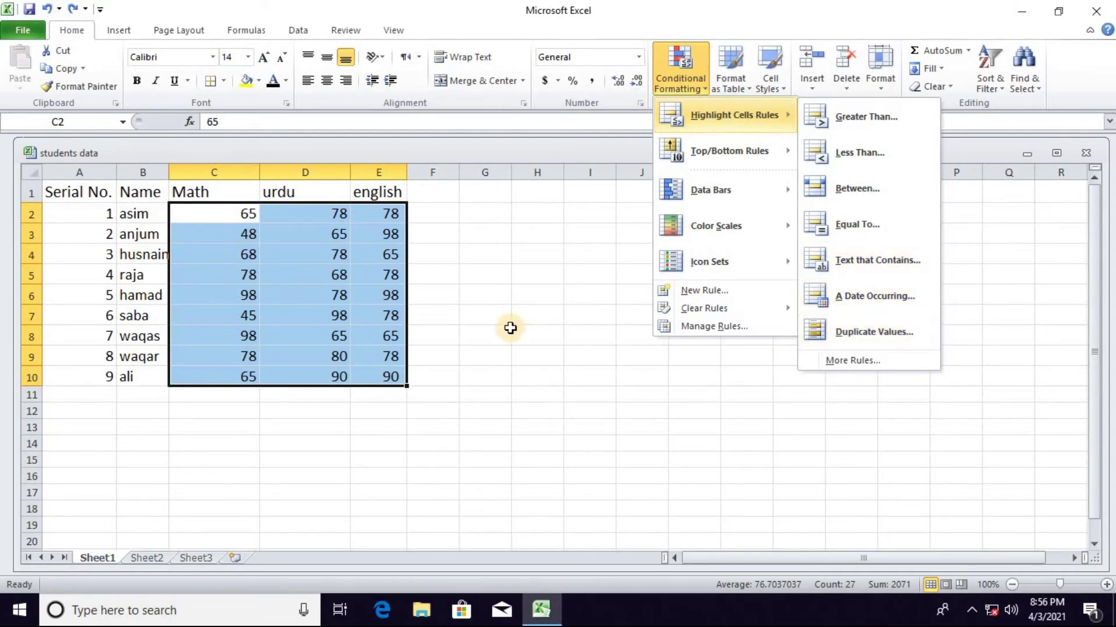
click(450, 217)
drag(445, 194, 444, 374)
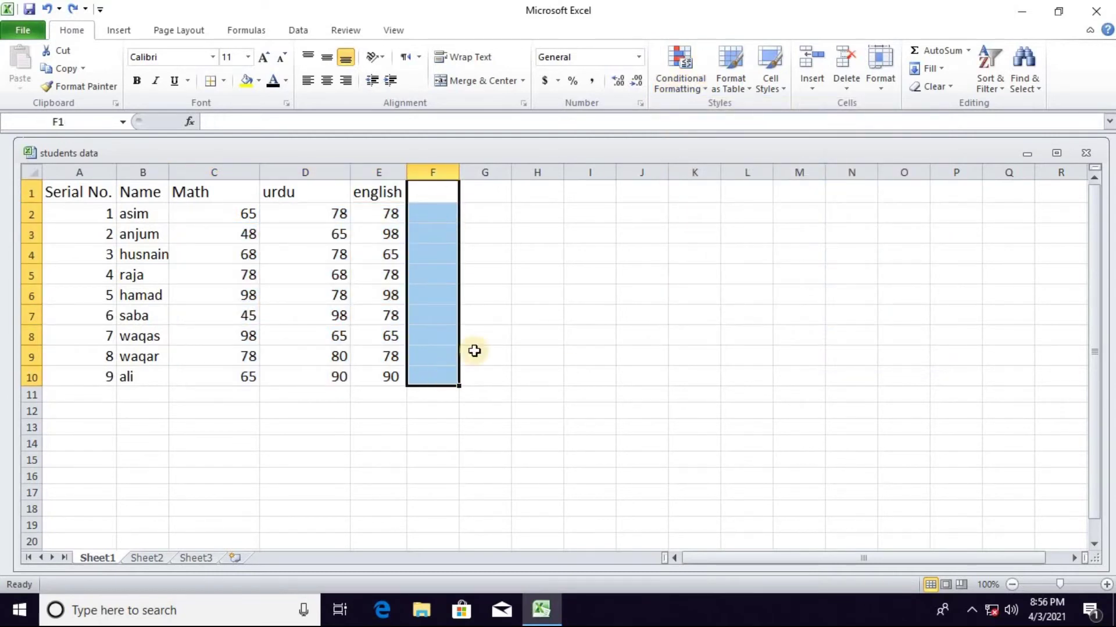
click(681, 81)
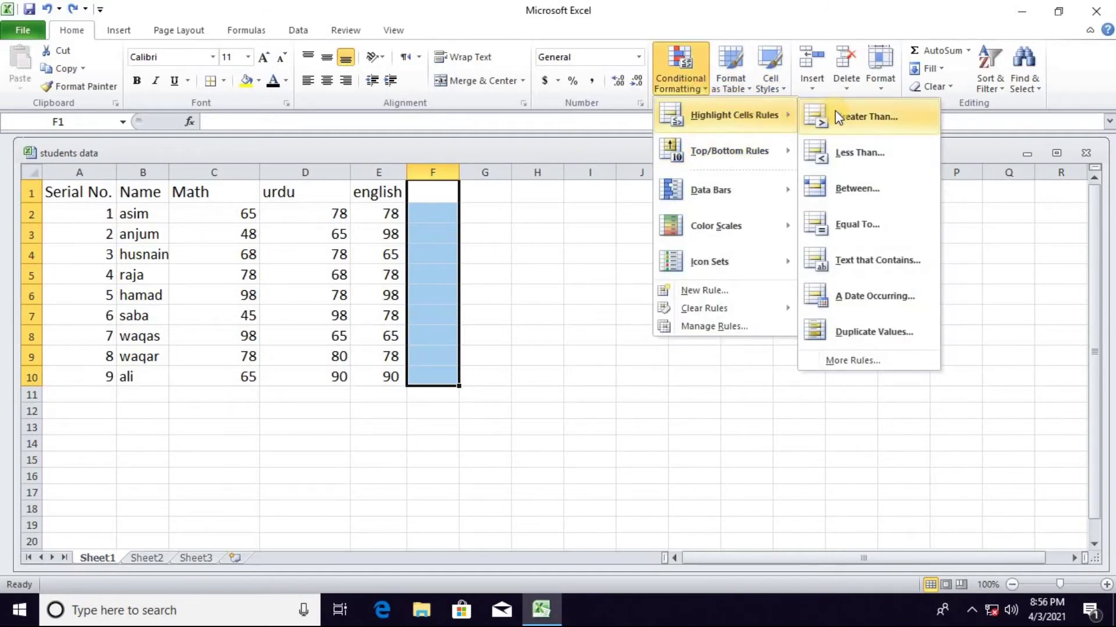
click(896, 336)
click(659, 391)
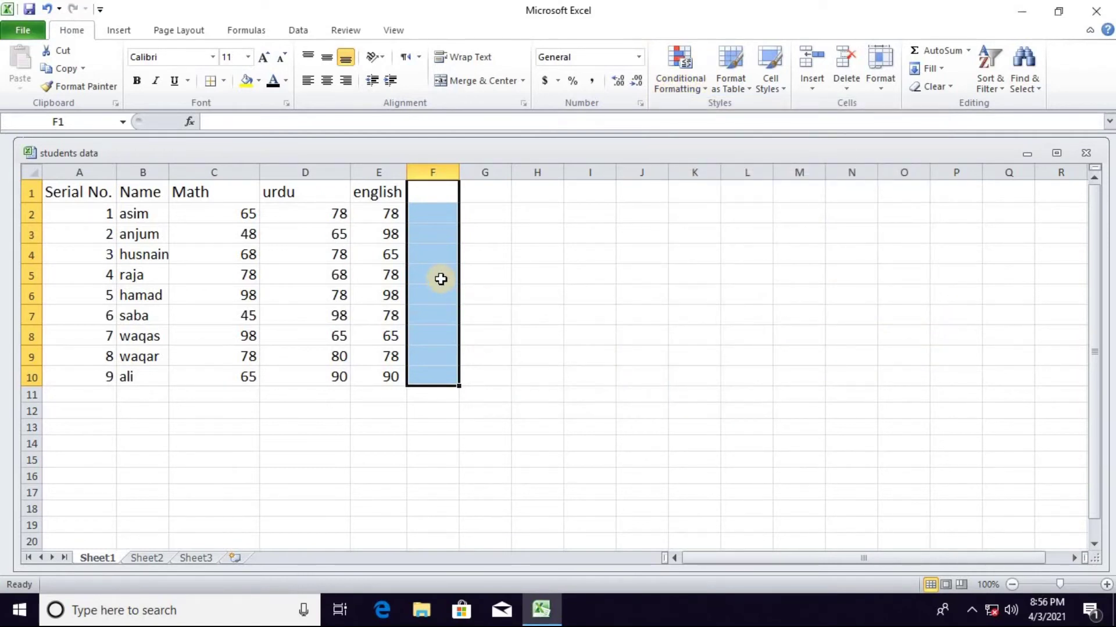
- Enter a student's first name in cell F1
click(427, 208)
click(440, 195)
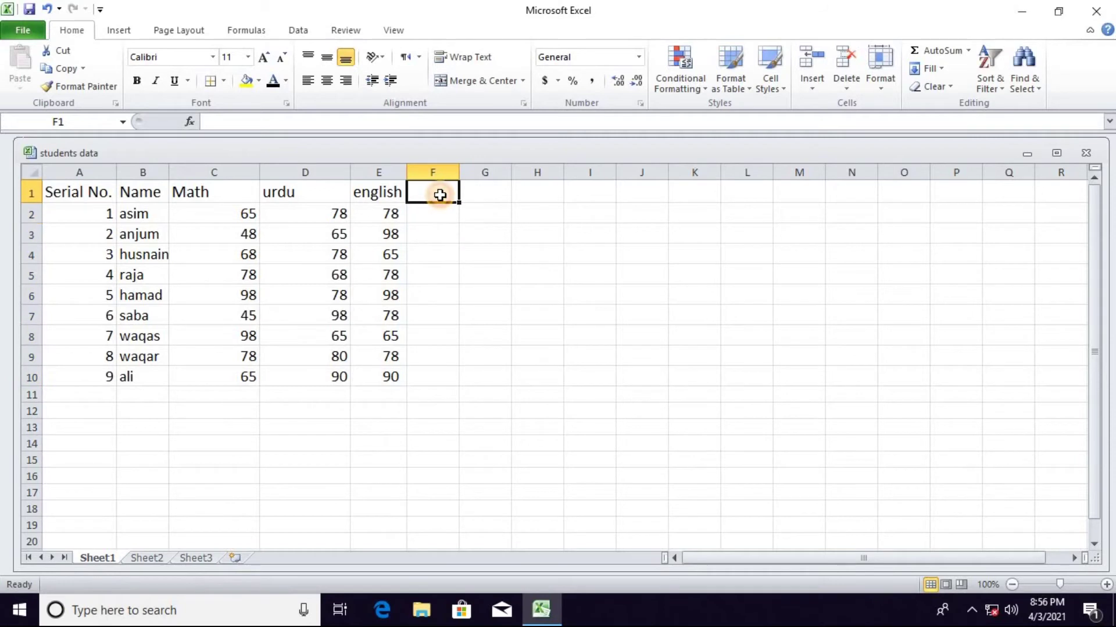
text(a)
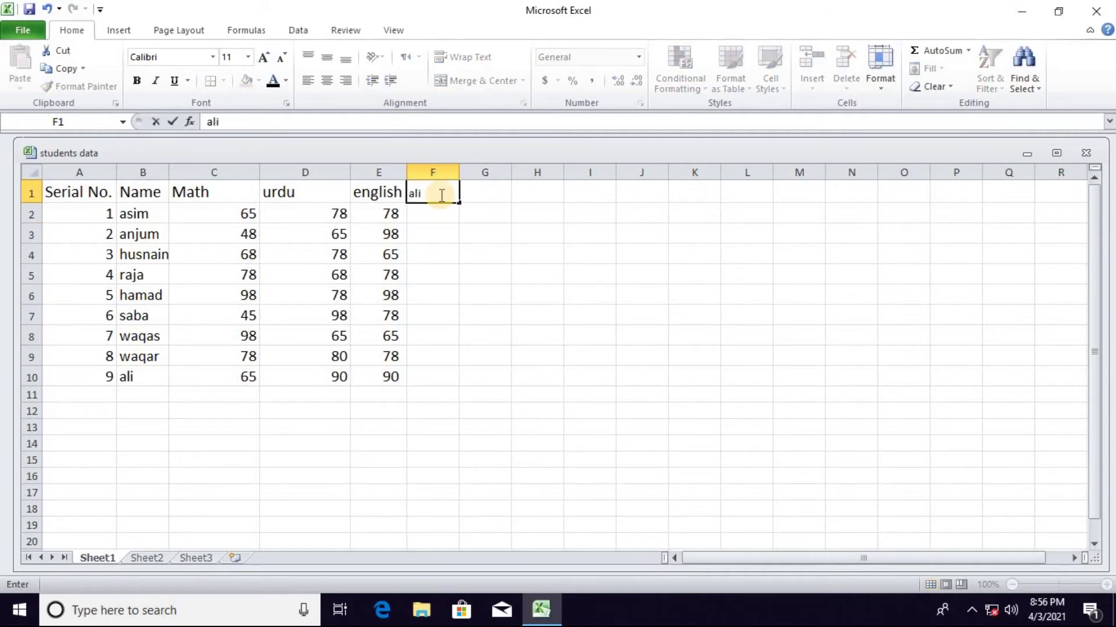
- Enter three student names in F1:F3, repeating the name from F1 in F3 to test the duplicate highlighting
text(li)
key(Return)
text(waqas)
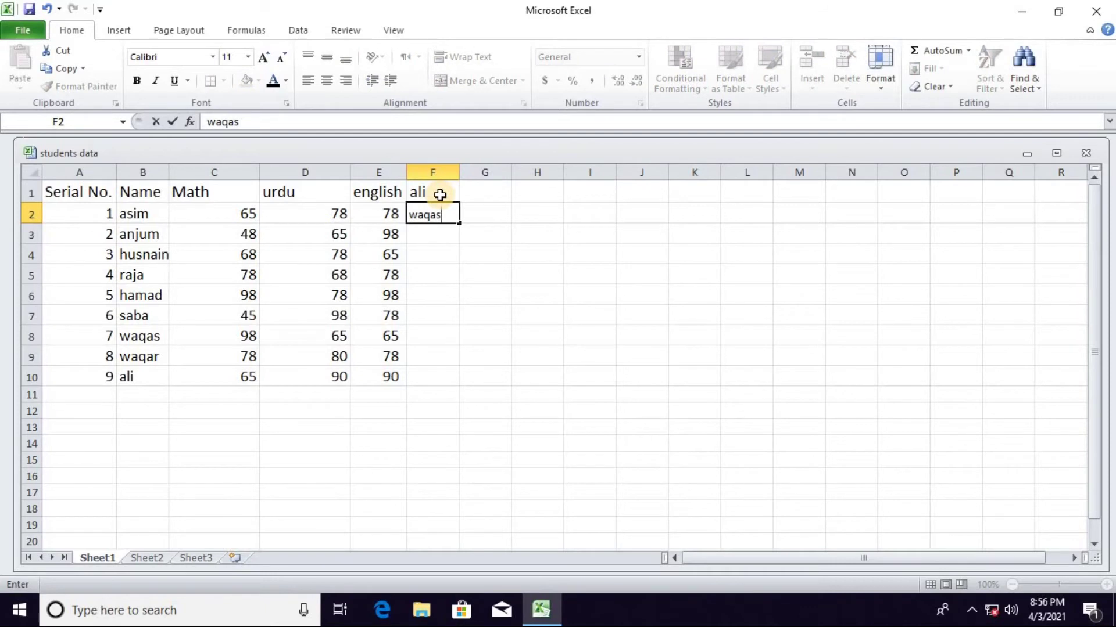
key(Return)
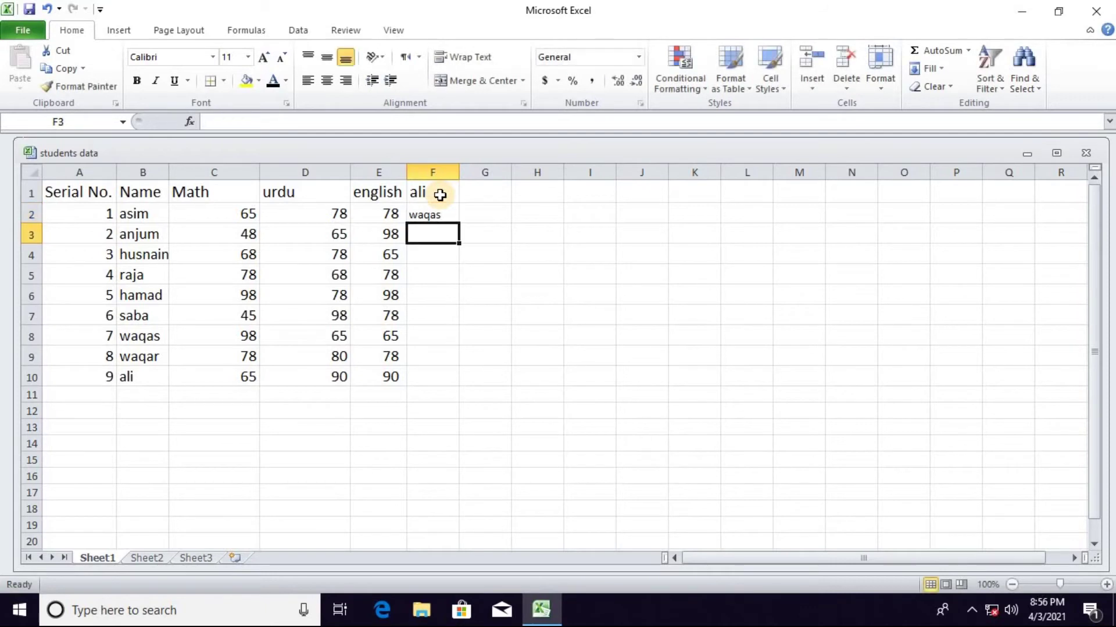
text(ali)
key(Return)
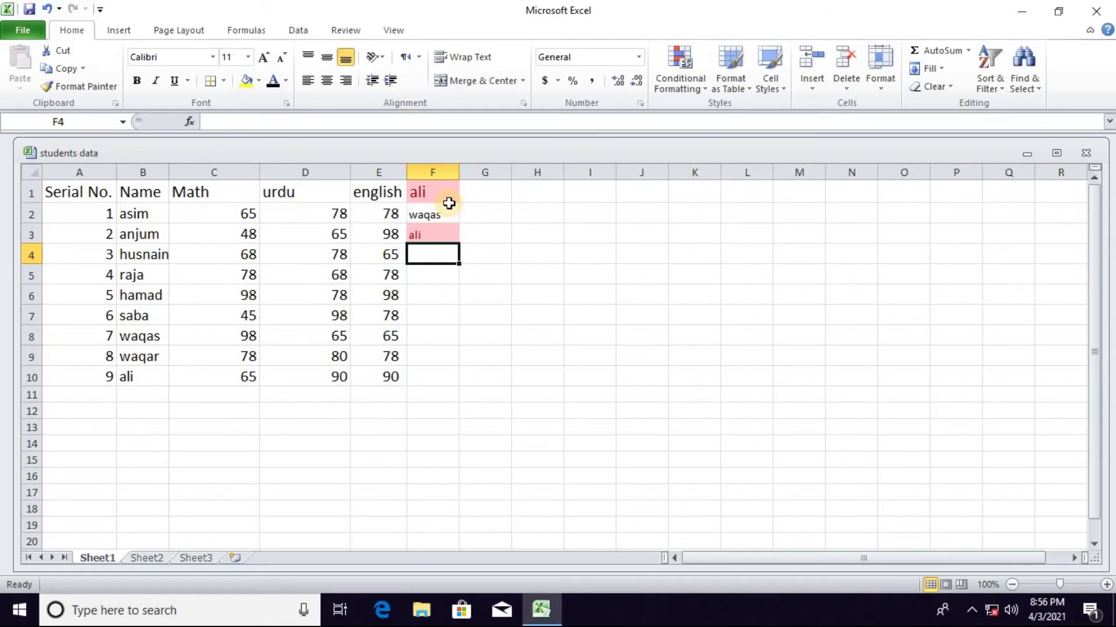
- Undo the three name entries in F1:F3
key(ctrl+z)
key(ctrl+z)
key(ctrl+z)
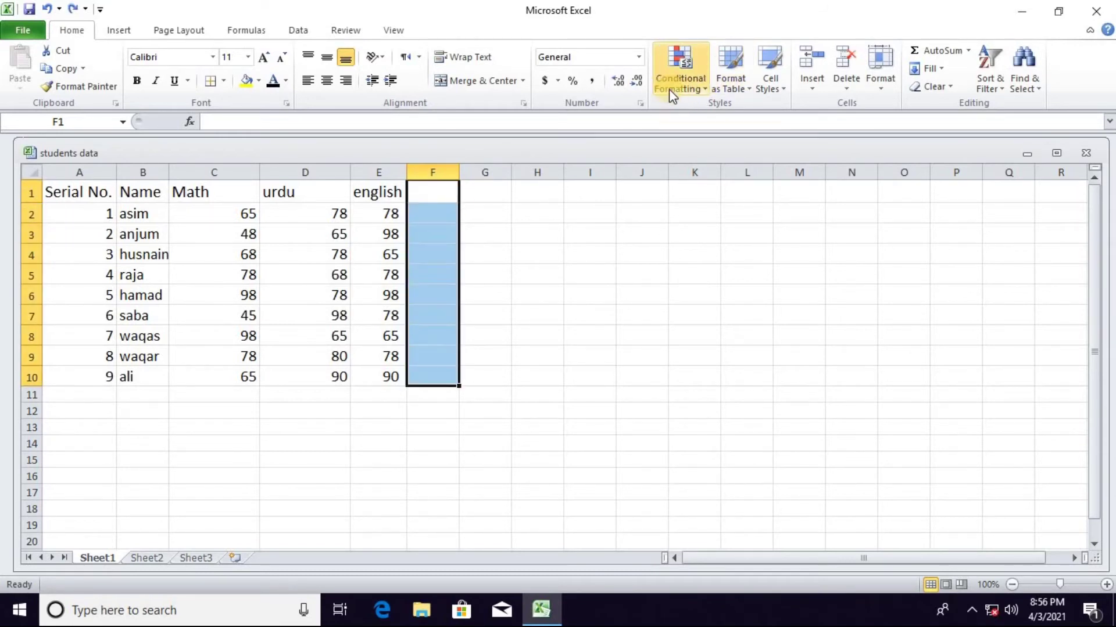
click(685, 93)
mouse_move(773, 119)
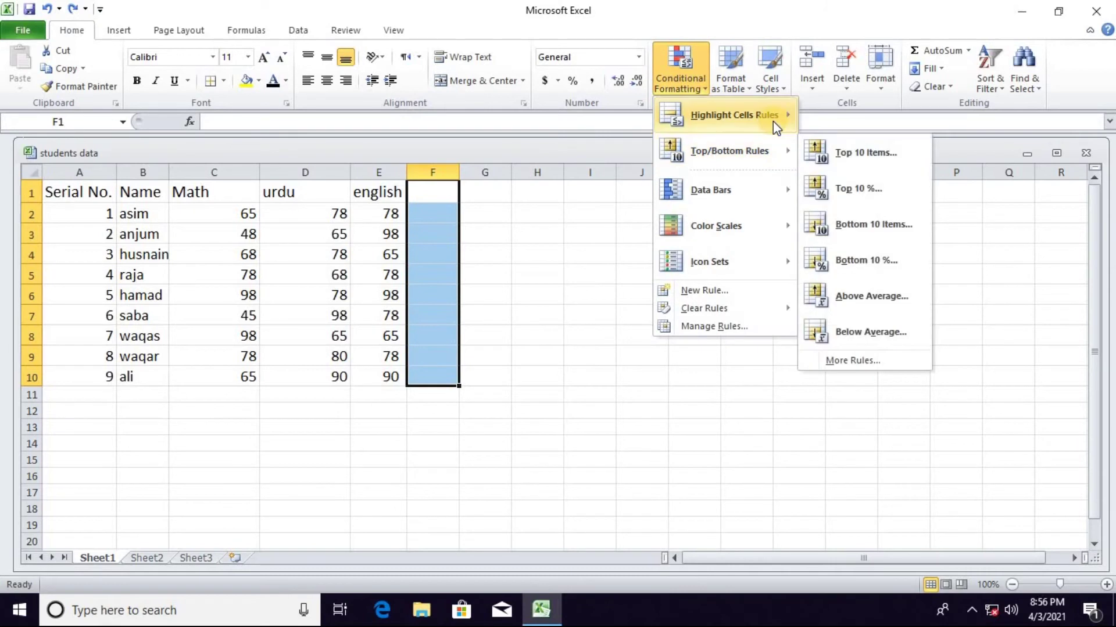
mouse_move(769, 150)
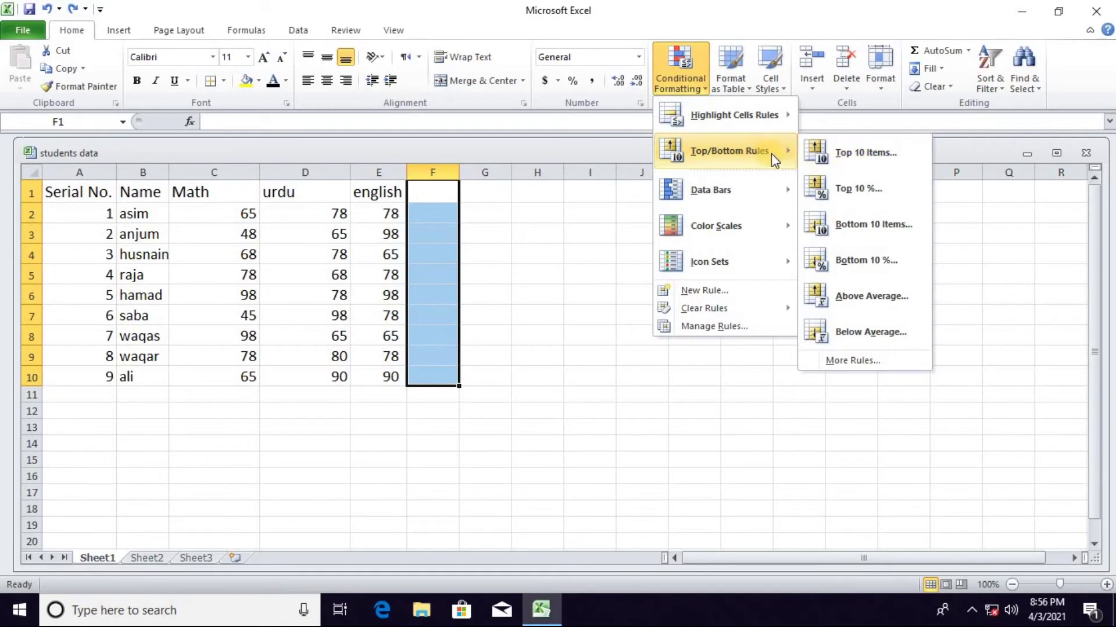
click(854, 152)
click(521, 361)
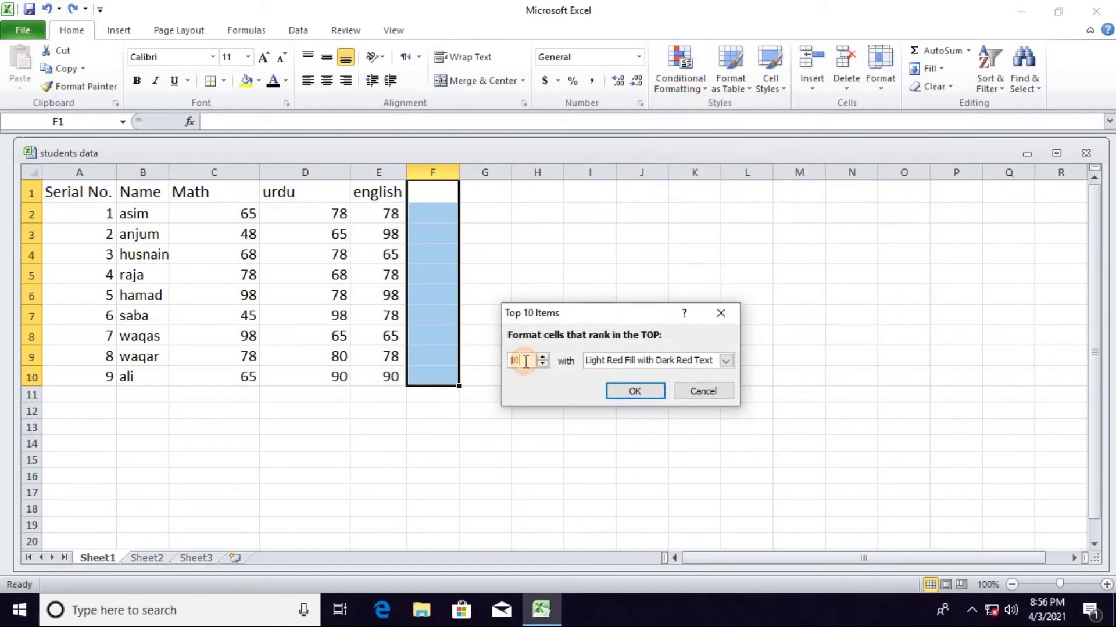
click(697, 391)
click(501, 378)
- Apply a Top 10 Items rule to C2:E10 for the top 5 with Light Red Fill with Dark Red Text, and undo it
drag(215, 214, 391, 377)
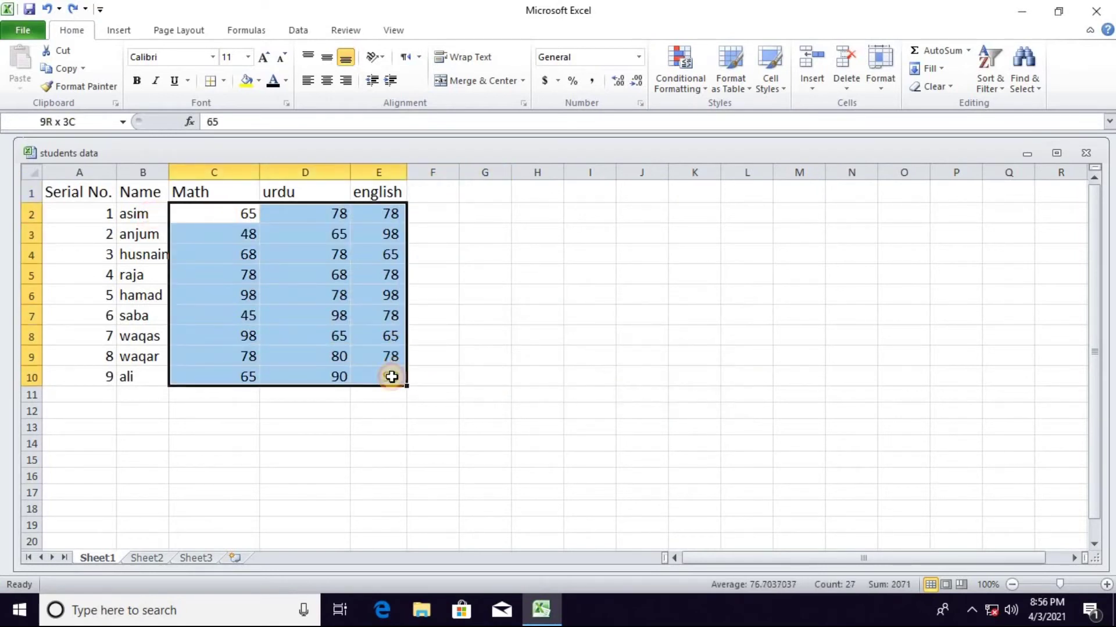
click(700, 90)
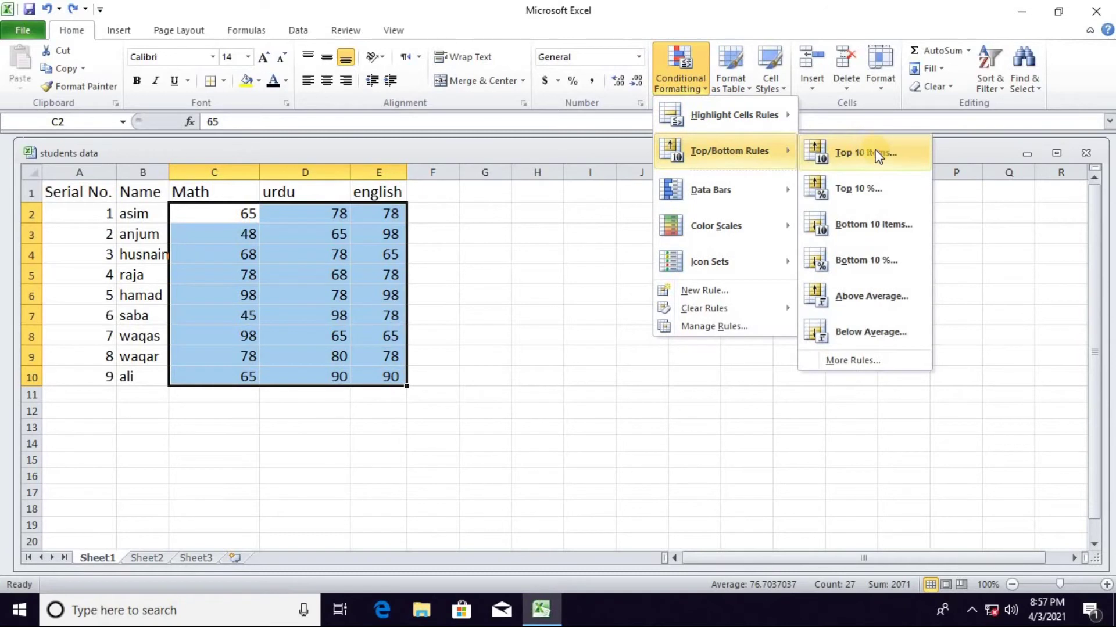
click(871, 152)
double_click(511, 360)
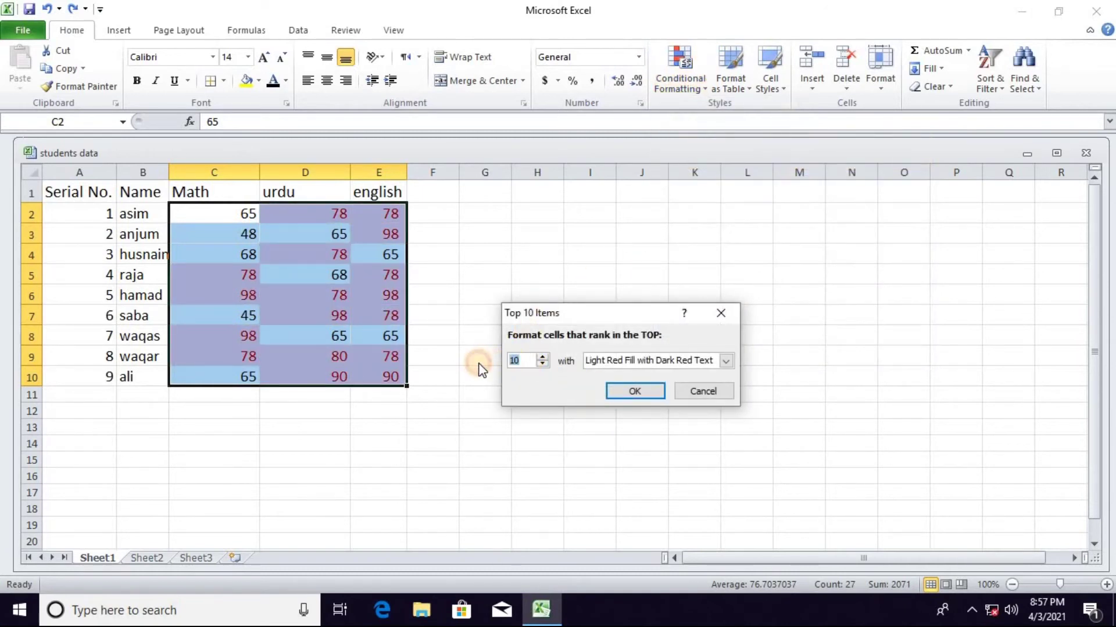
text(5)
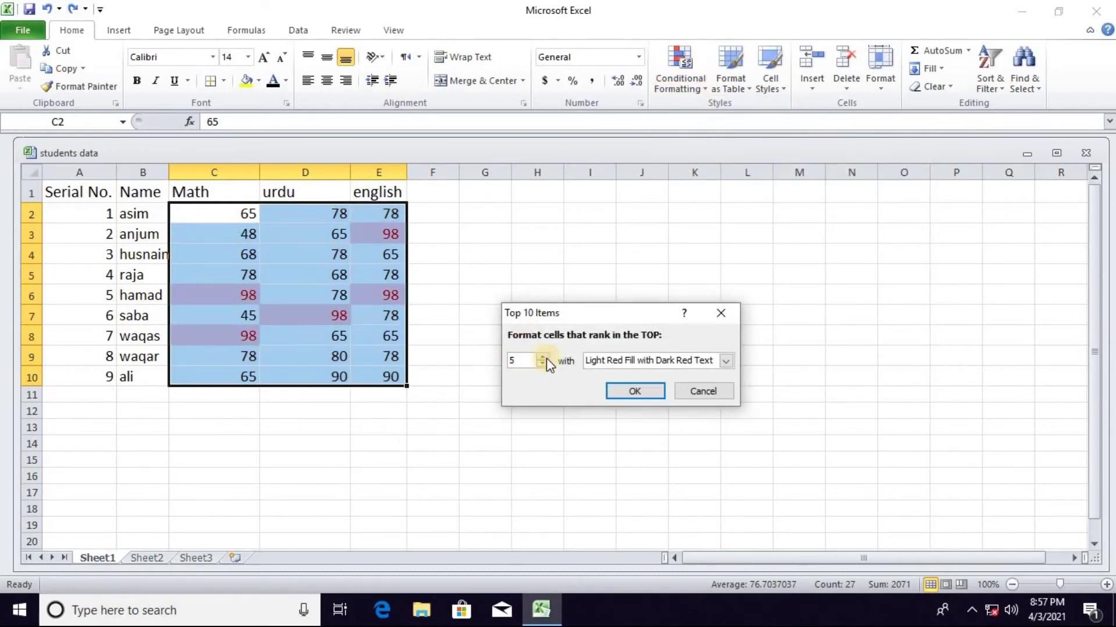
click(634, 391)
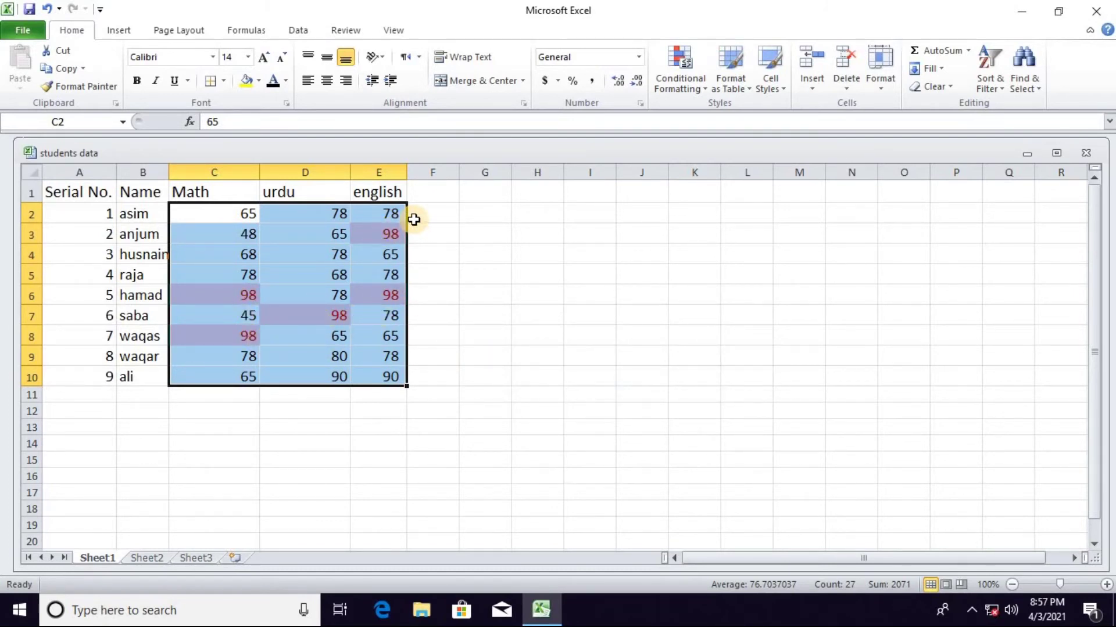
key(ctrl+z)
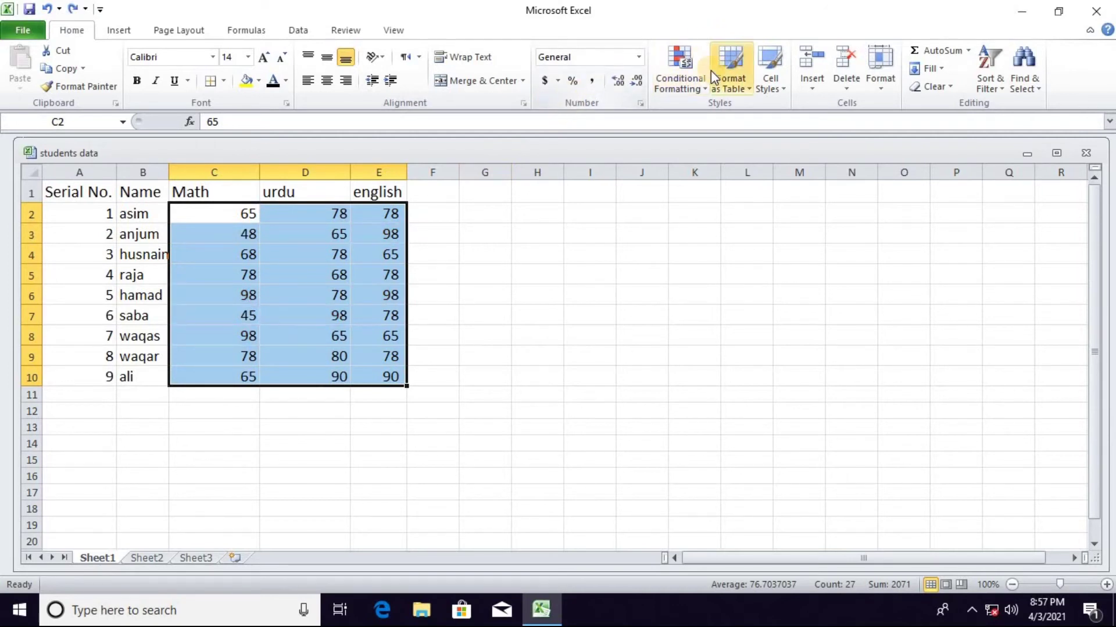
- Apply pink gradient-fill data bars to the marks in C2:E10, and undo them
click(692, 90)
mouse_move(761, 156)
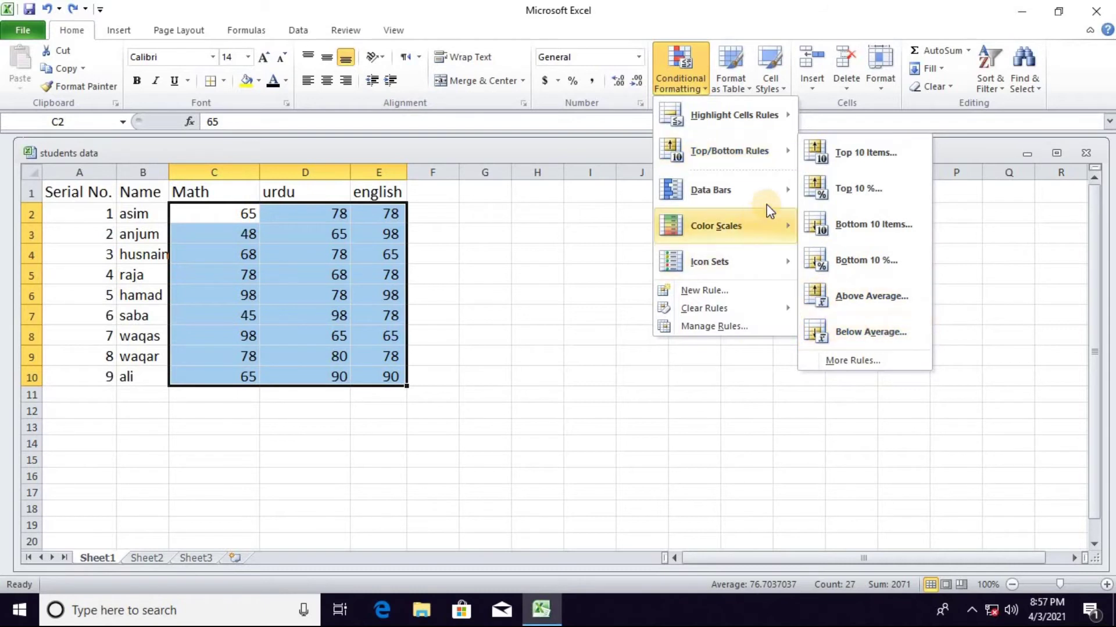
mouse_move(768, 200)
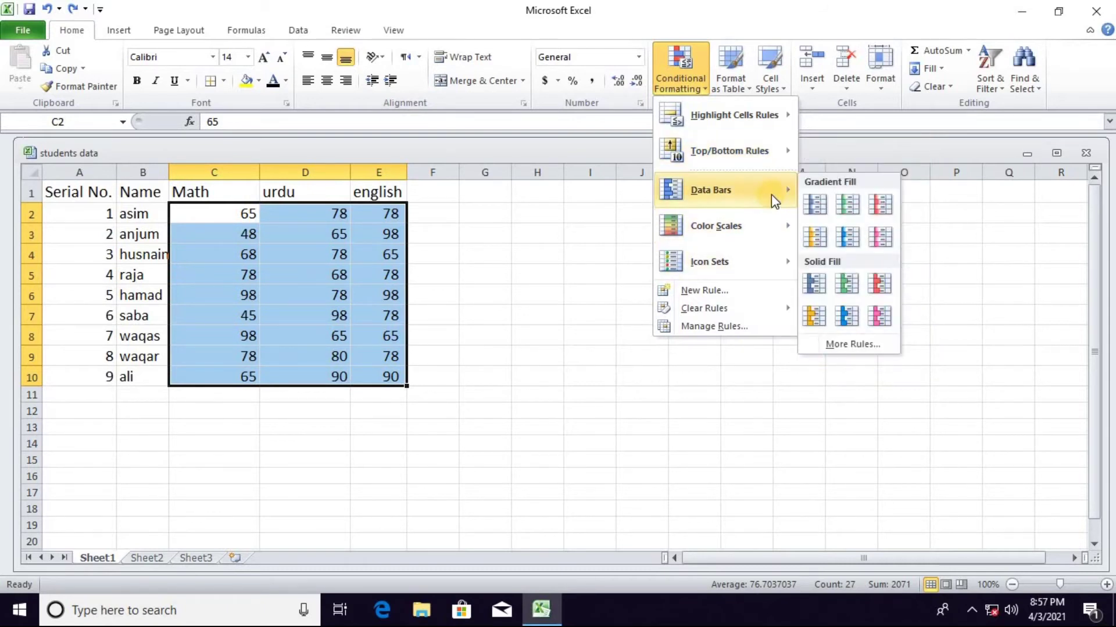
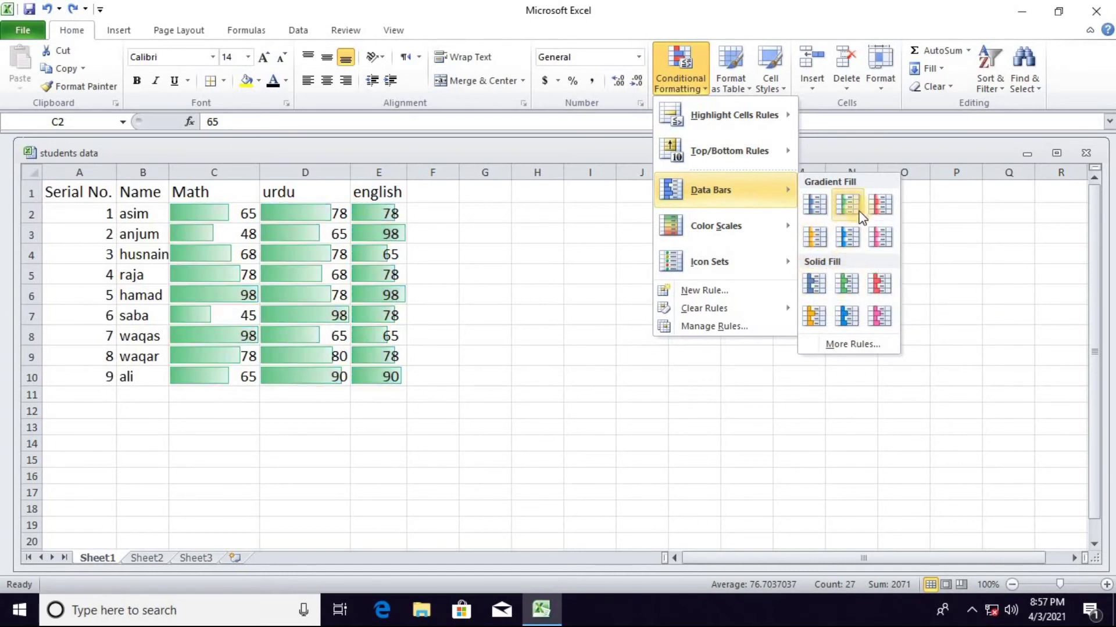
click(879, 235)
click(398, 257)
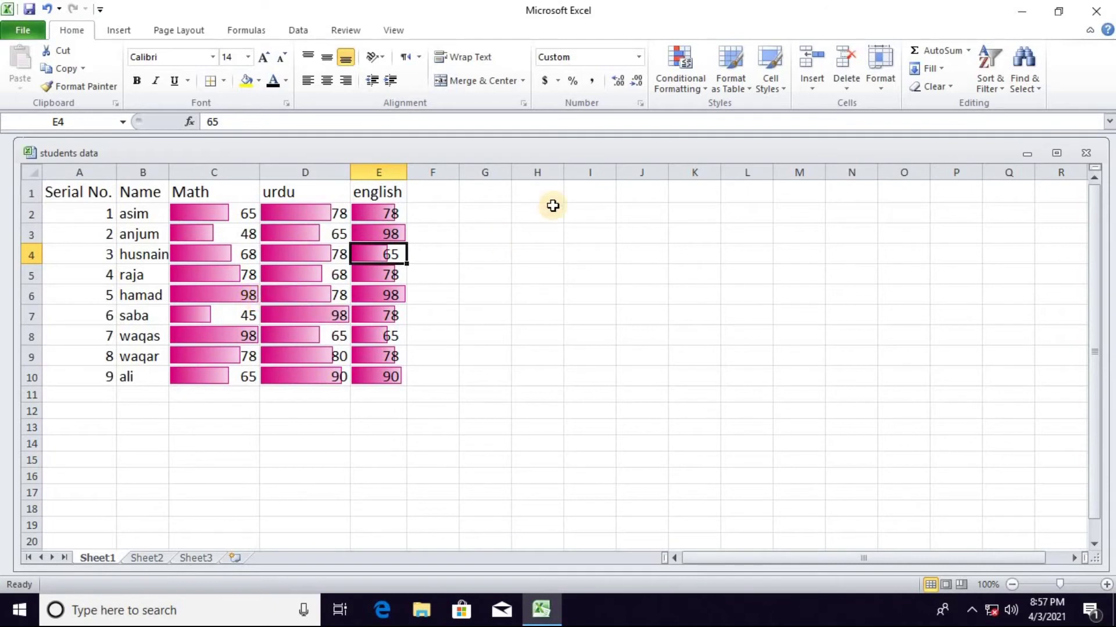
key(ctrl+z)
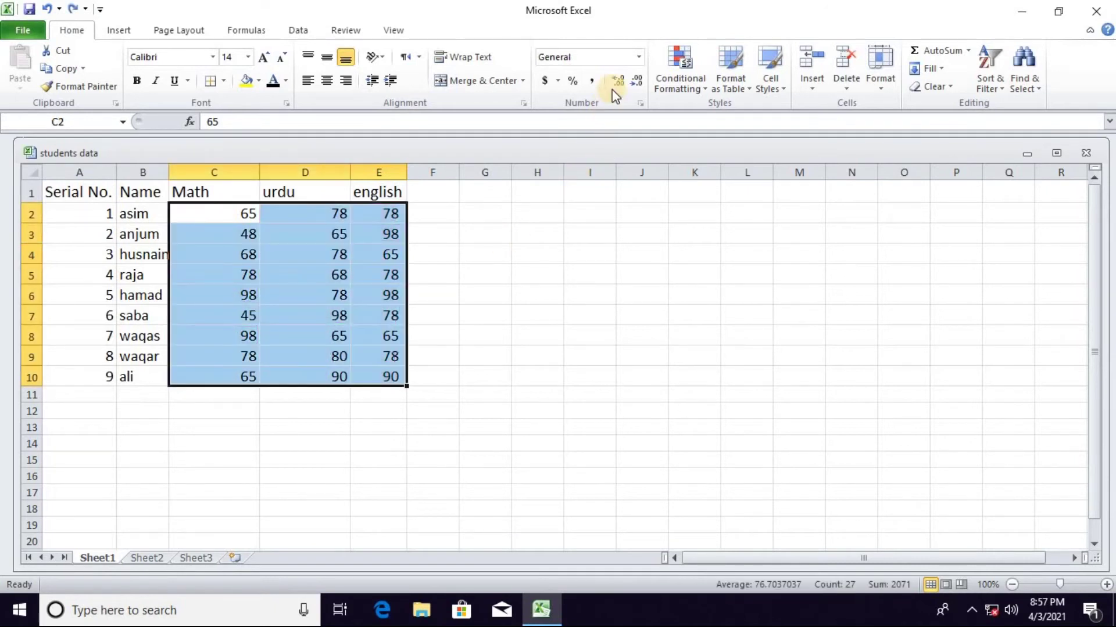
- Apply the green-yellow-red color scale to the marks in C2:E10
click(695, 87)
mouse_move(771, 227)
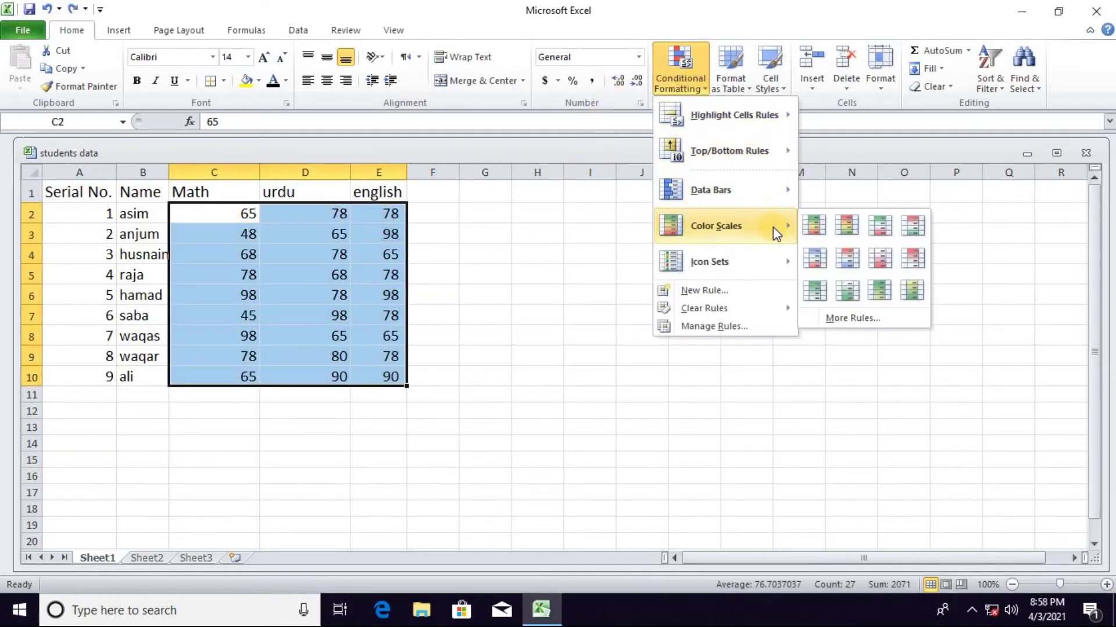
click(813, 224)
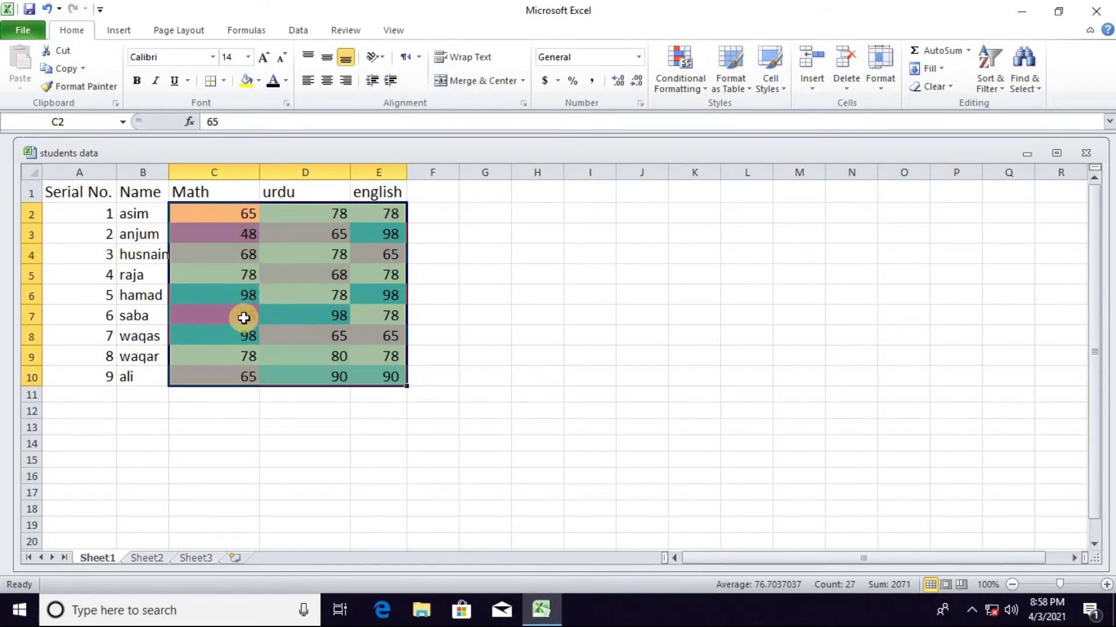
- Open the custom rule settings for color scales, close them without creating a rule, and undo the applied color scale
click(698, 92)
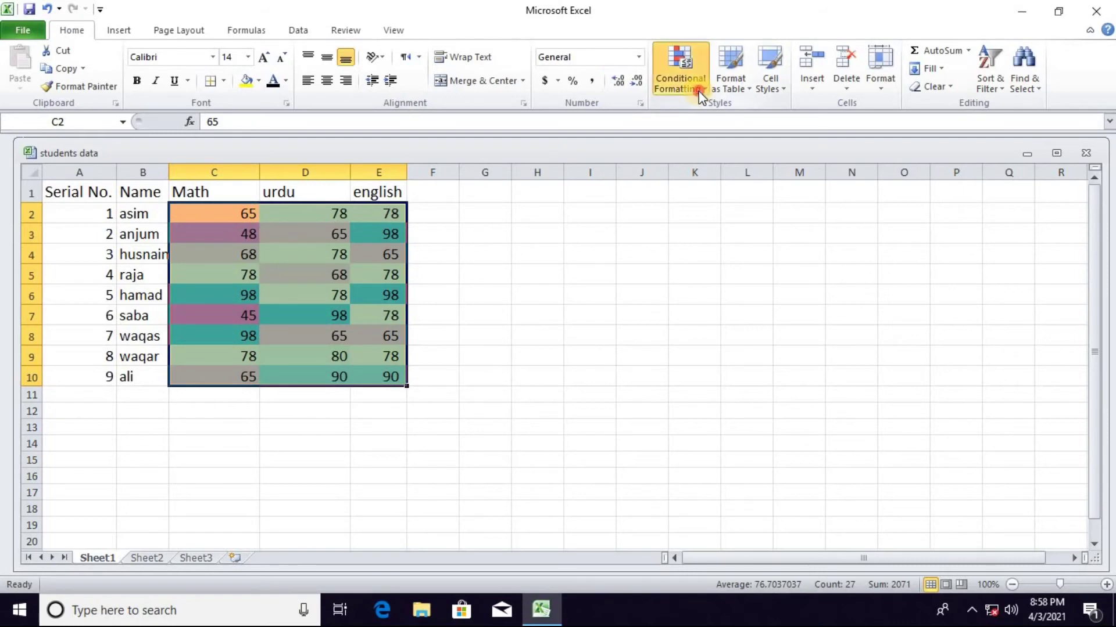
mouse_move(786, 228)
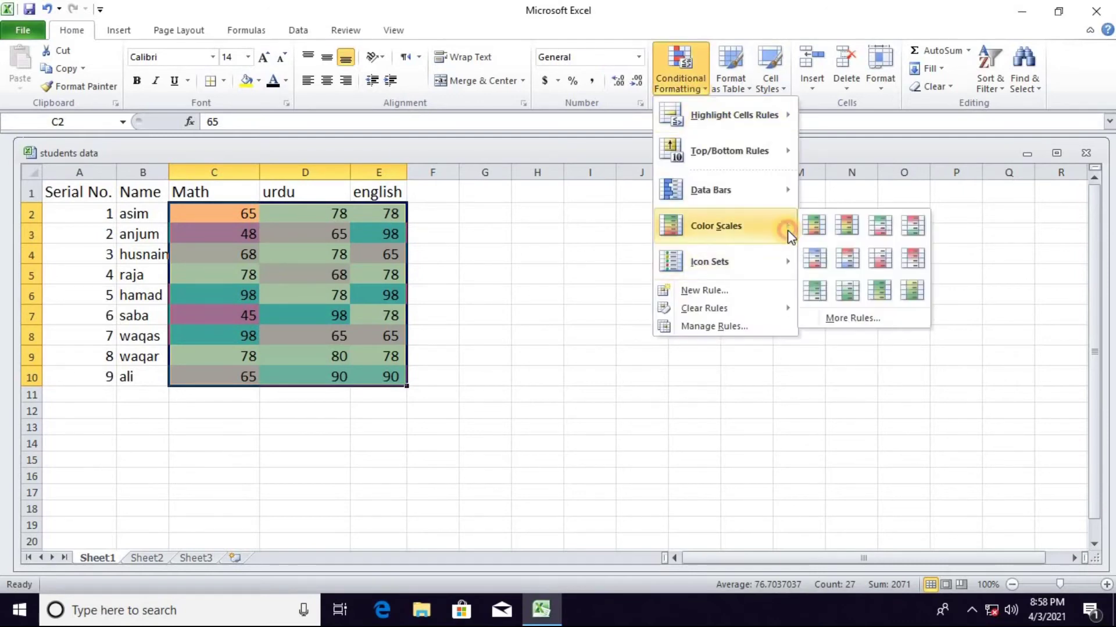
click(848, 322)
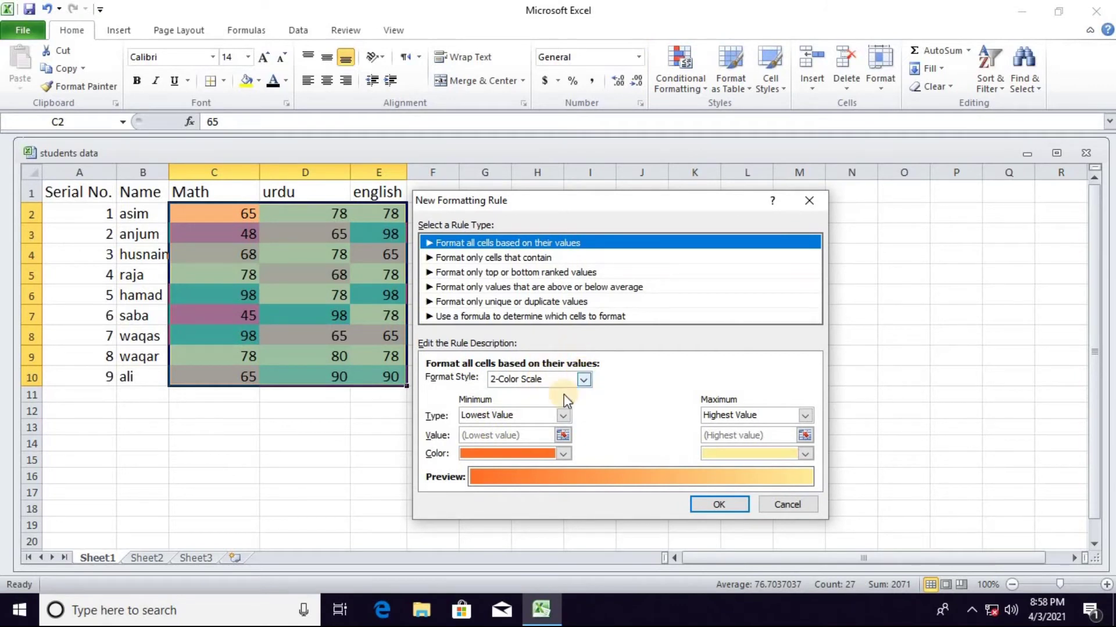
click(566, 454)
click(566, 454)
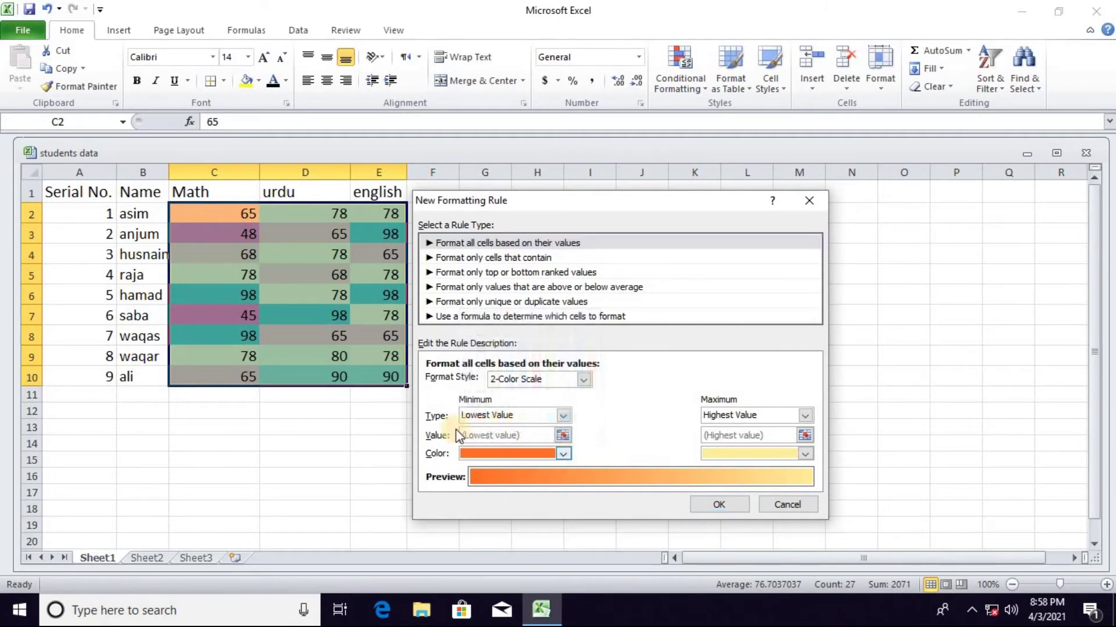
click(807, 200)
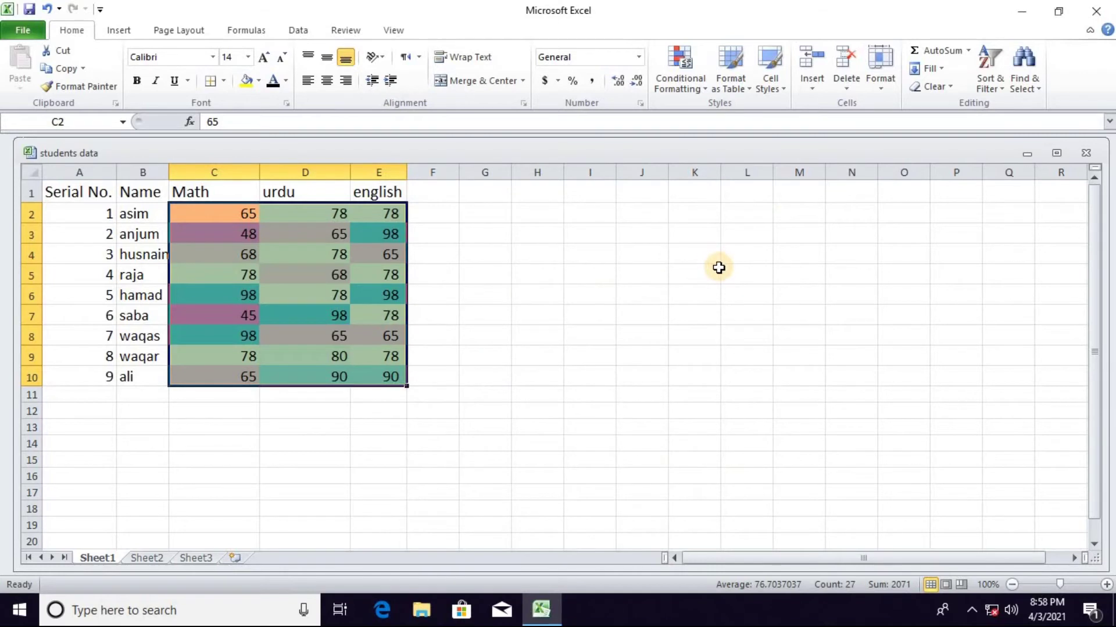
key(ctrl+z)
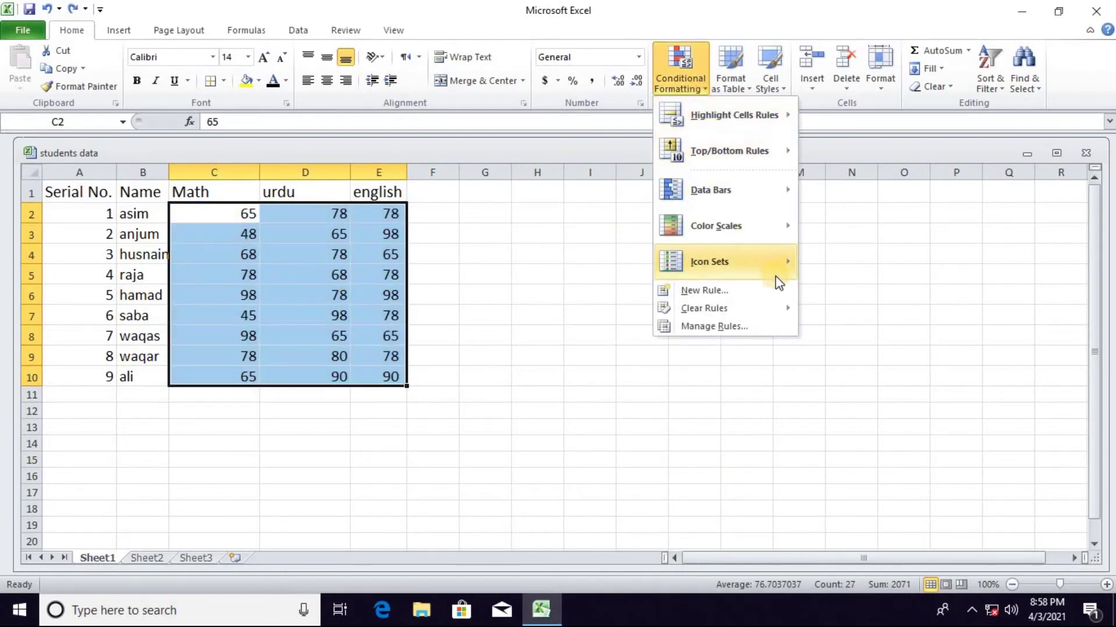
- Apply the directional icon set with three colored arrows to the marks in C2:E10
mouse_move(775, 270)
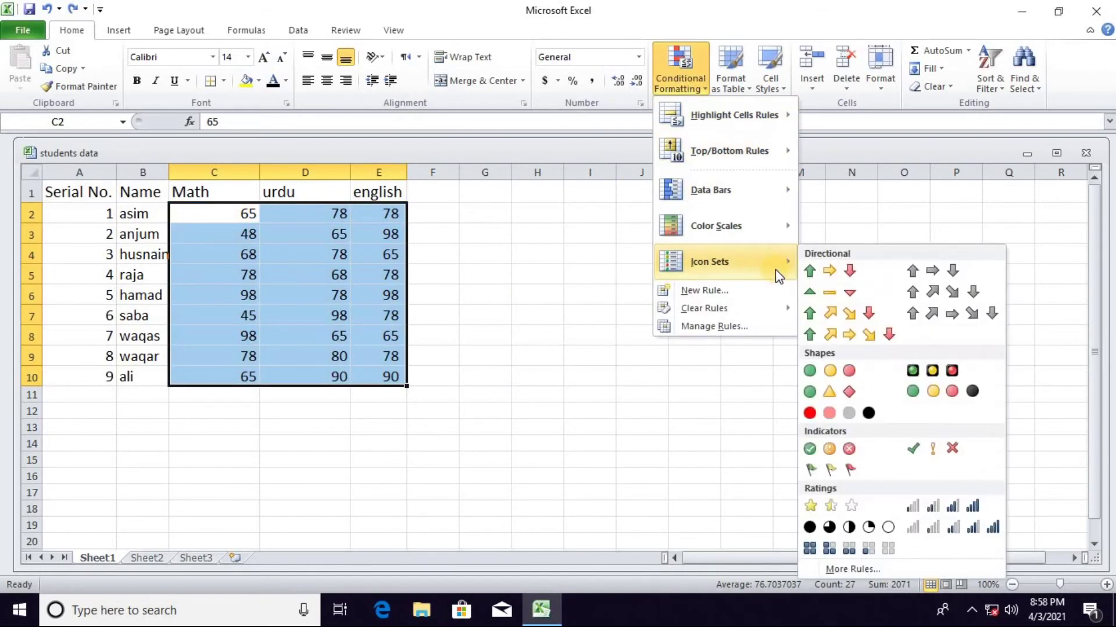
click(847, 277)
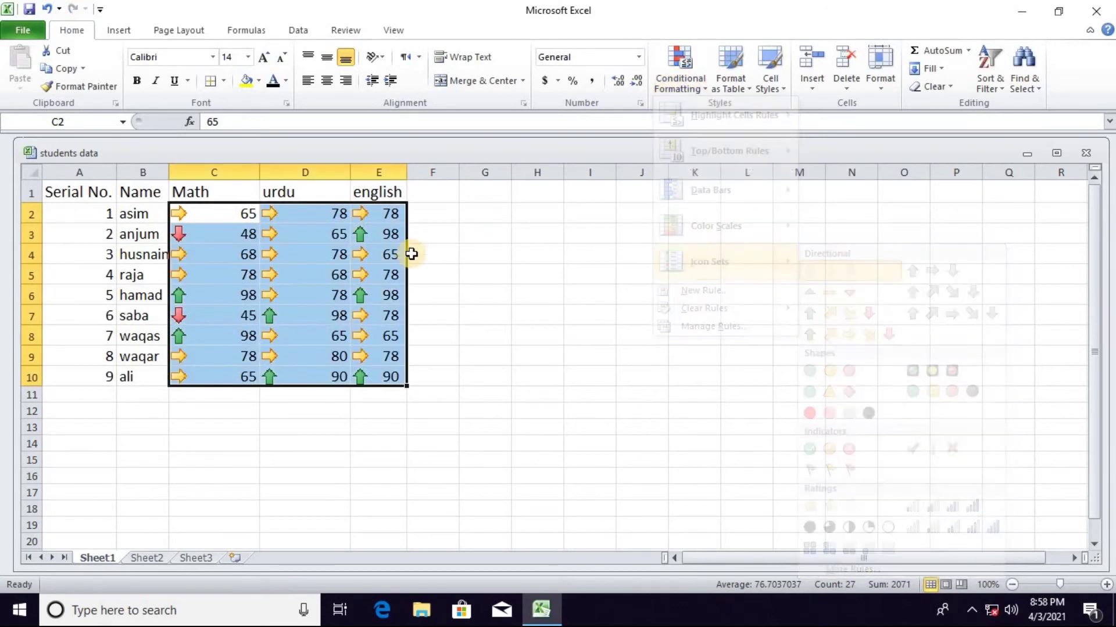
click(387, 235)
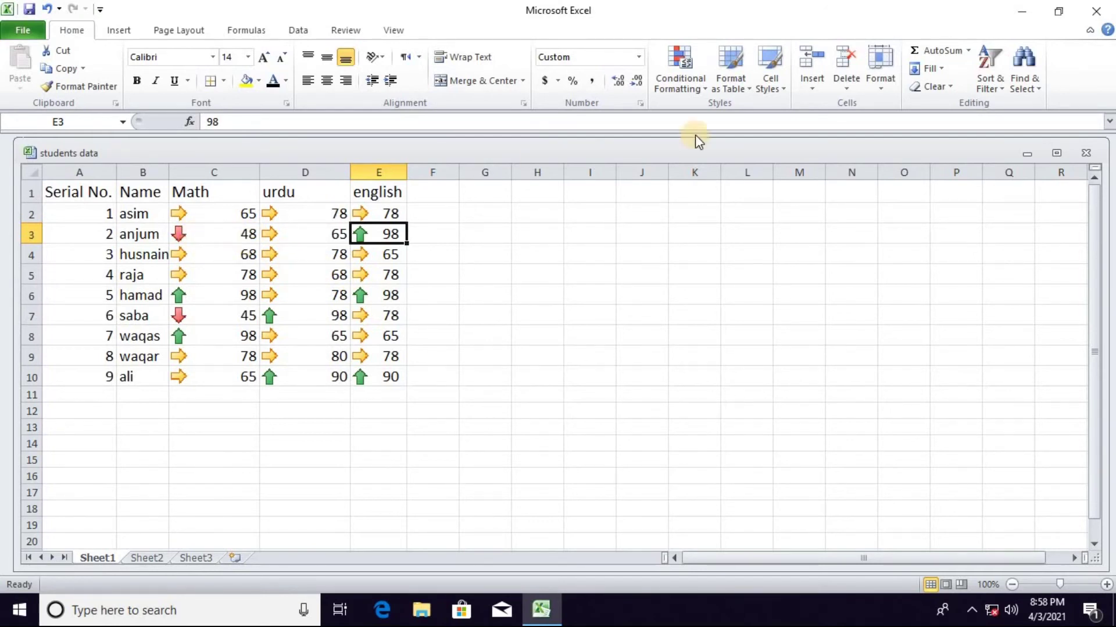
- Open the custom rule settings for icon sets, close them without creating a rule, and undo the arrow icons
click(692, 88)
mouse_move(729, 265)
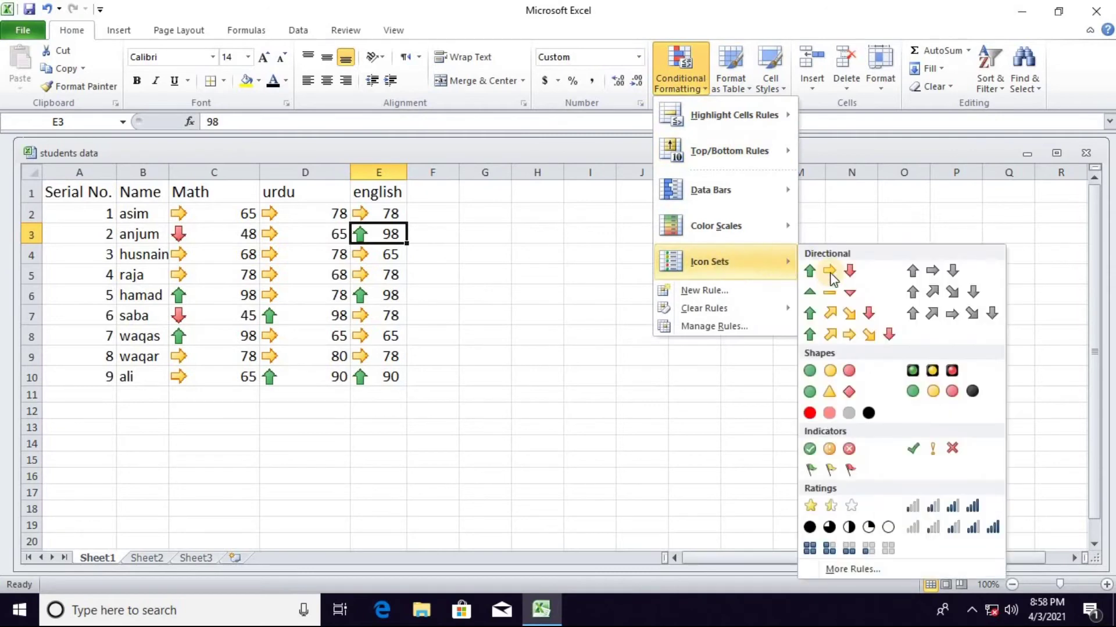
click(848, 568)
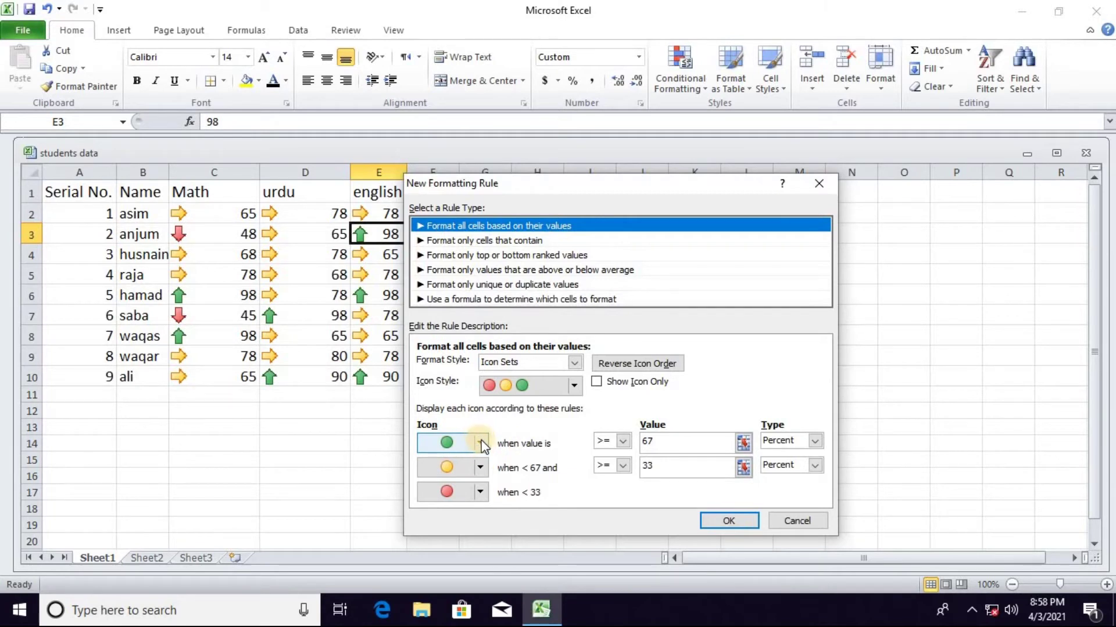
click(818, 183)
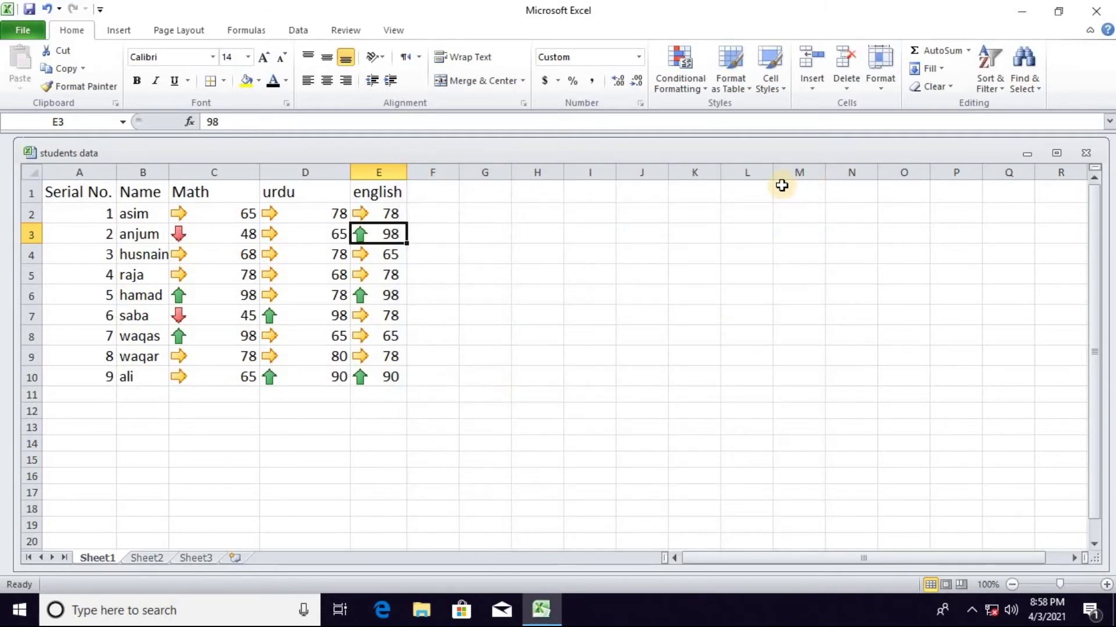
key(ctrl+z)
click(702, 85)
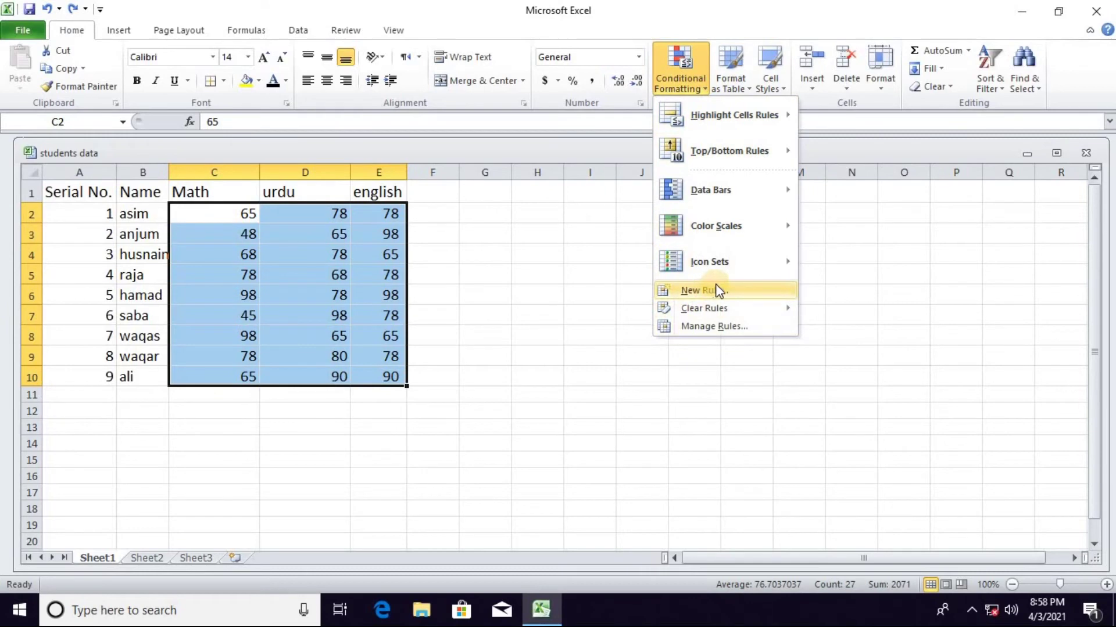
click(877, 292)
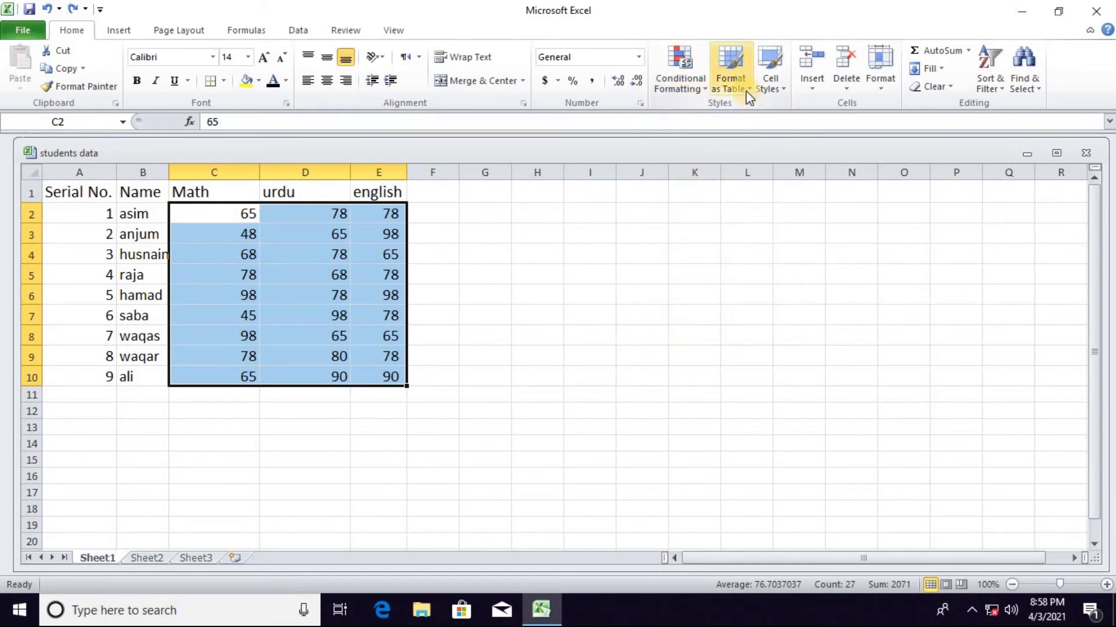
- Format the range A1:E10 as a table with headers in the light style with a black header row
click(748, 96)
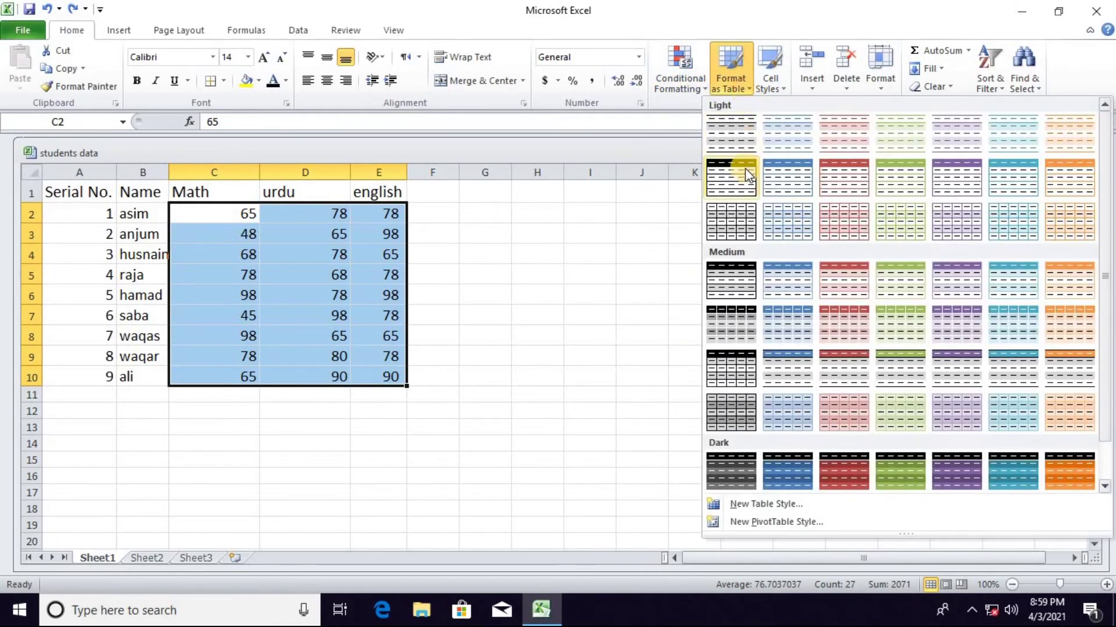
click(568, 288)
drag(75, 192, 400, 377)
click(741, 88)
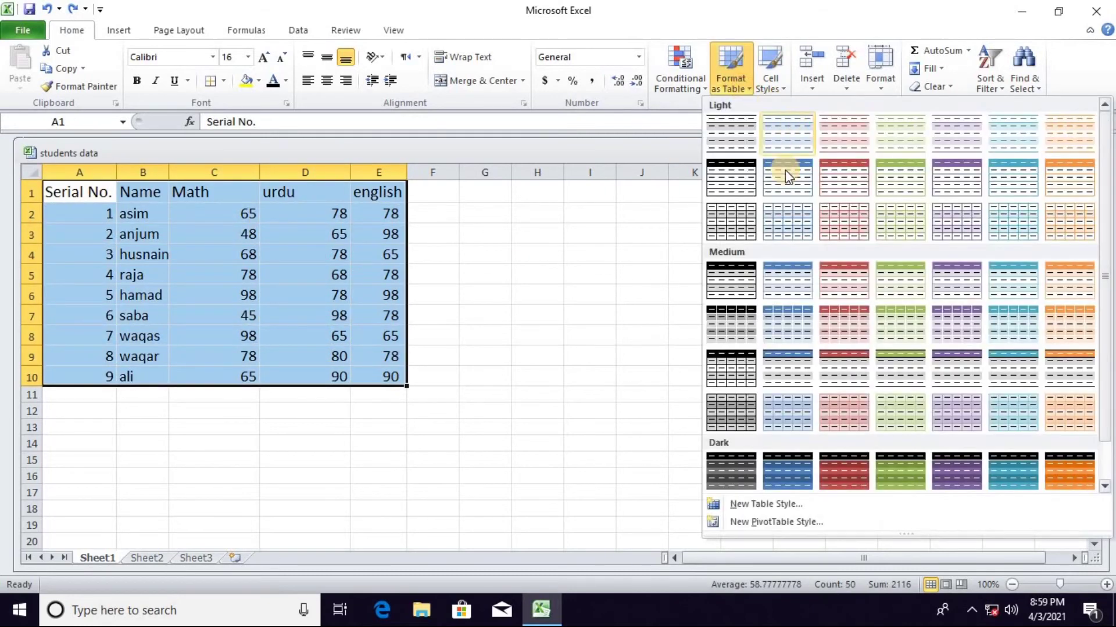
click(730, 181)
click(591, 386)
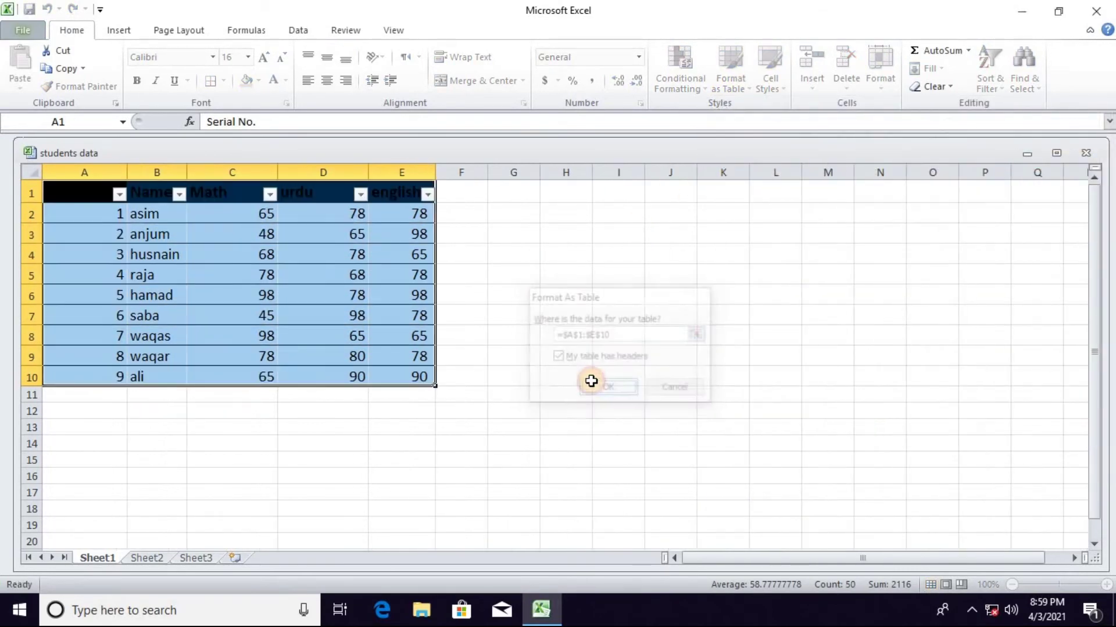
click(532, 281)
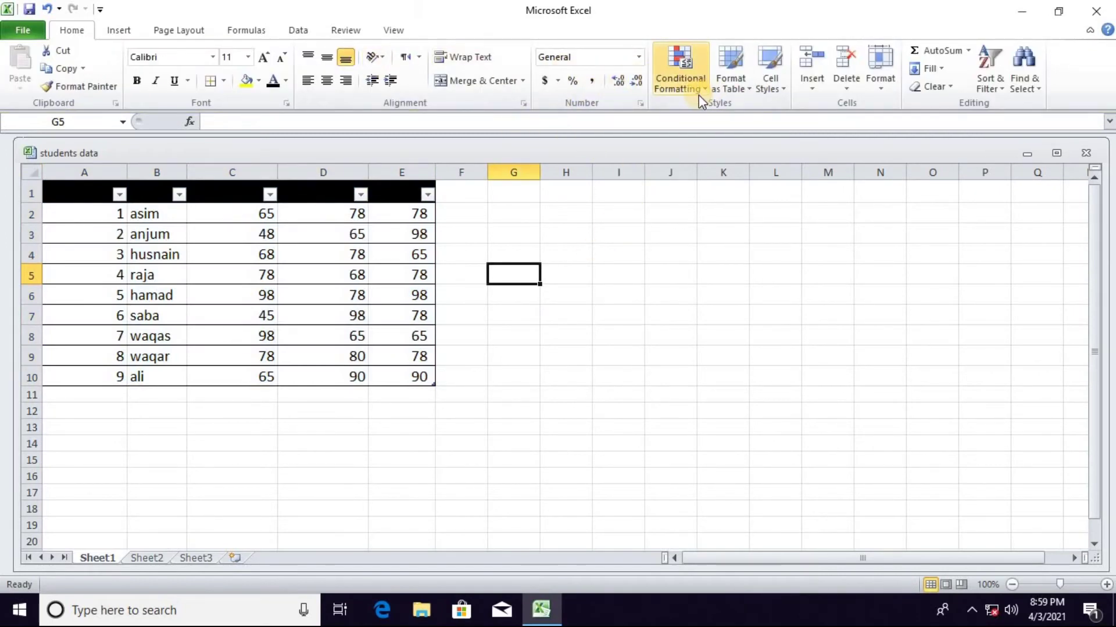
- Format the empty cell G5 as a table in the red medium style, and undo both table formats
click(747, 90)
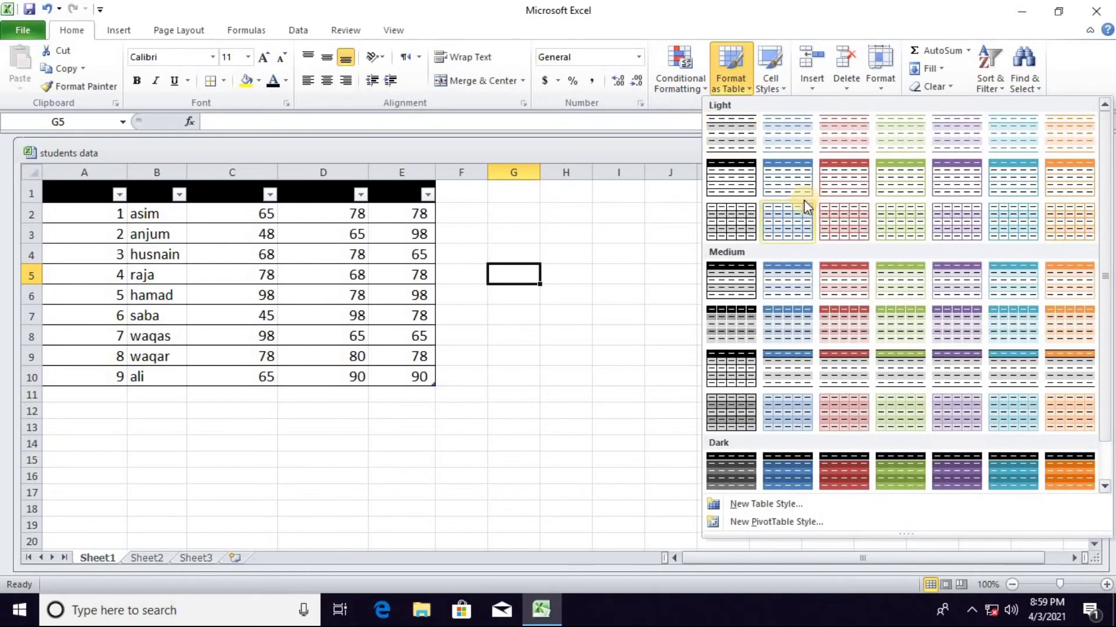
click(846, 271)
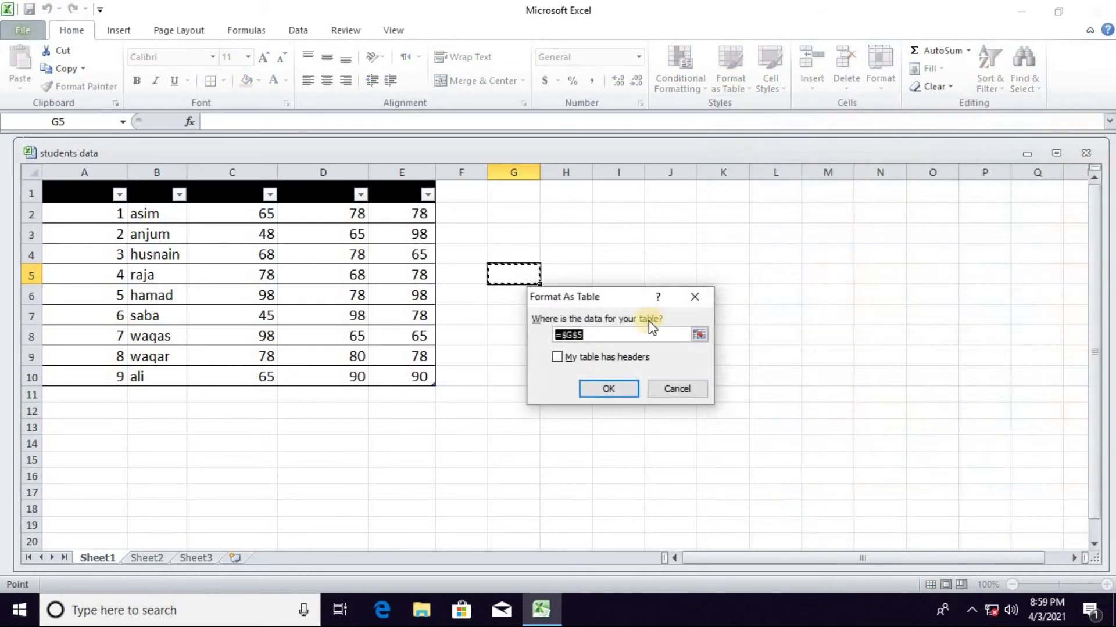
click(598, 388)
key(ctrl+z)
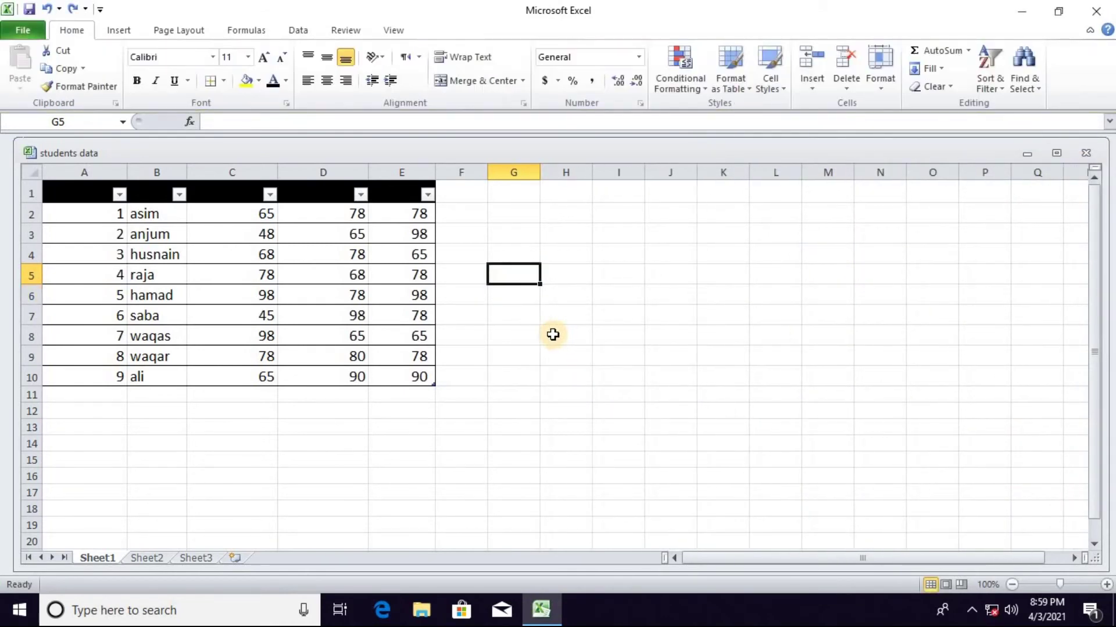
key(ctrl+z)
- Format A1:E10 as a table with headers in the black medium grid style, and switch it to the aqua-header medium style
click(739, 92)
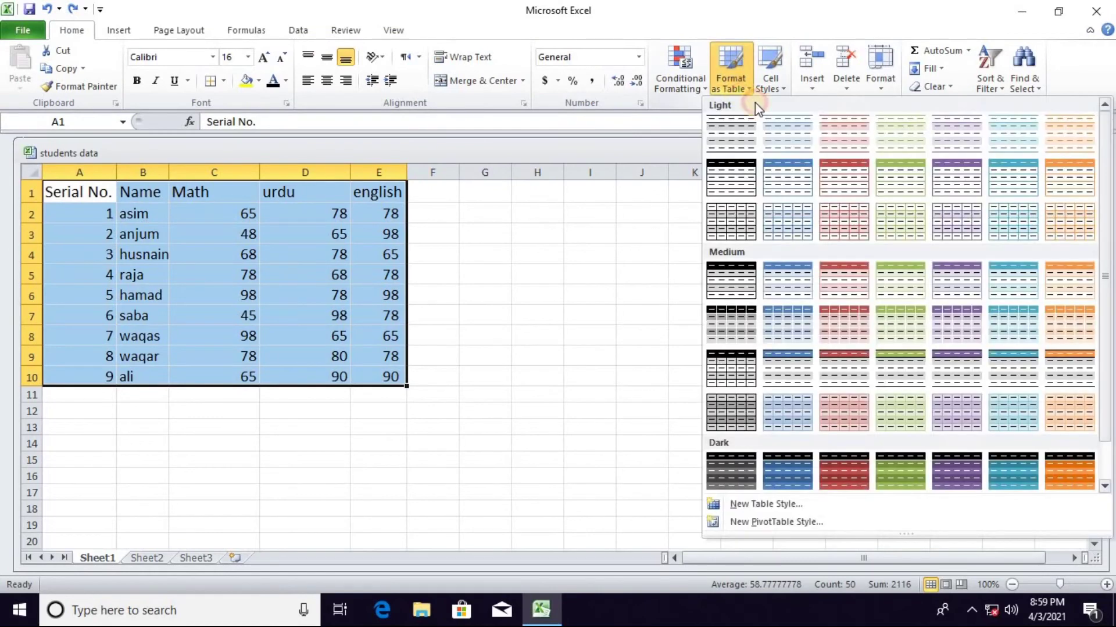
click(738, 365)
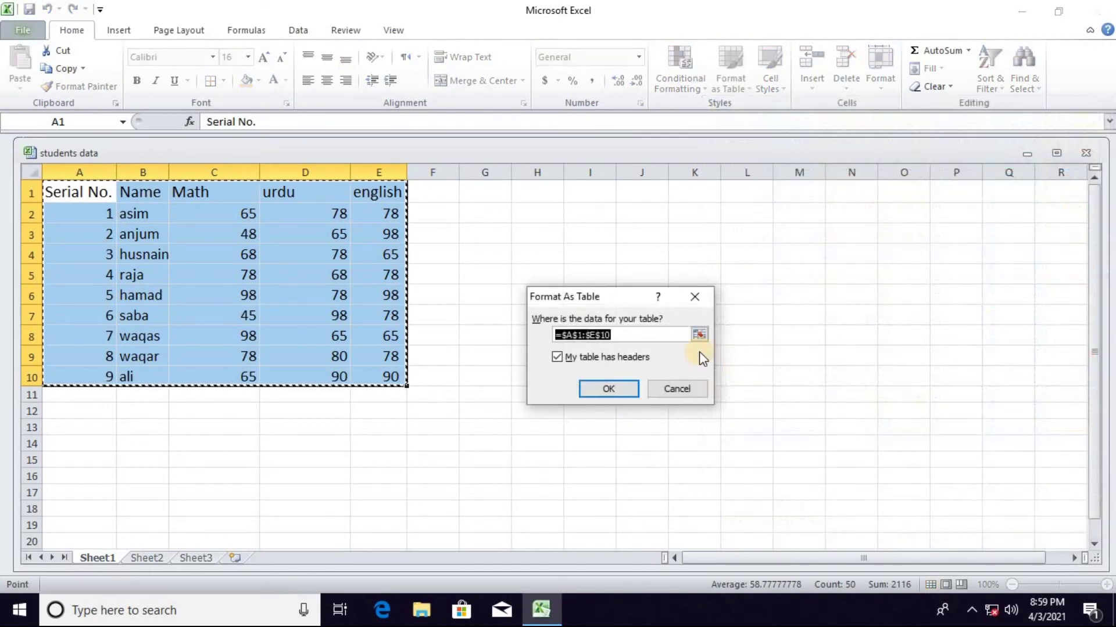
click(620, 383)
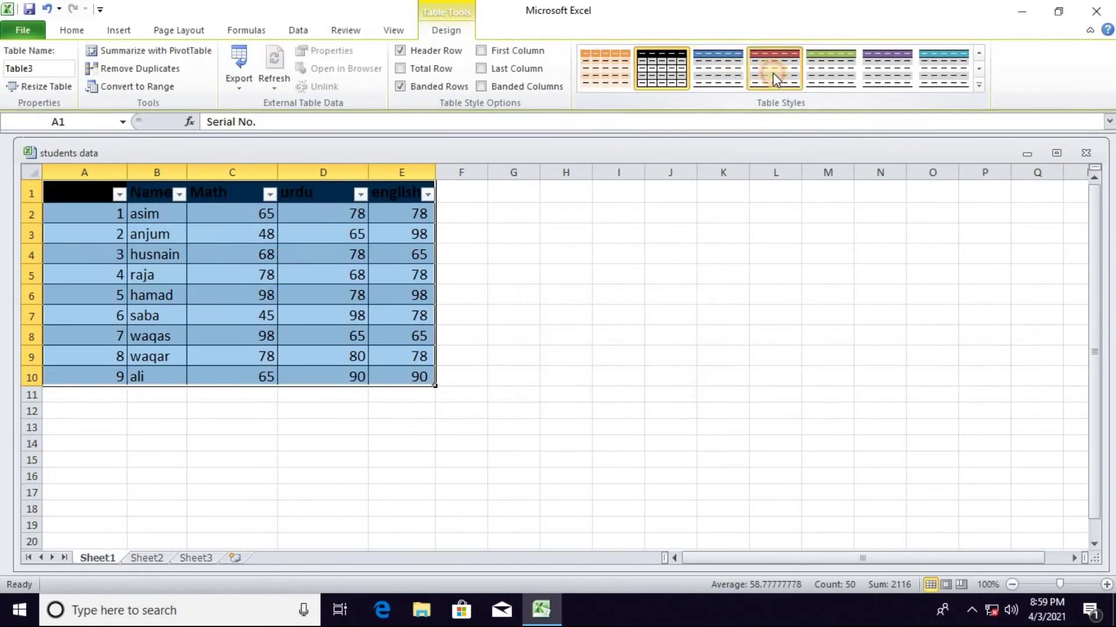
click(901, 70)
click(957, 77)
click(514, 274)
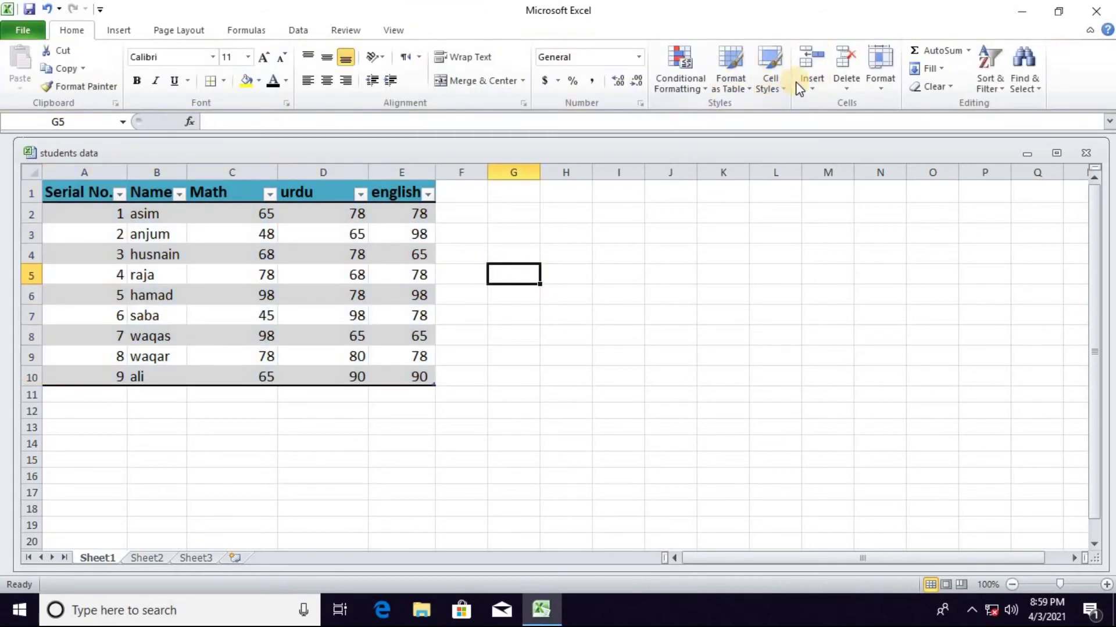
- Apply the Heading 1 cell style to the header row across A1:F1
click(779, 91)
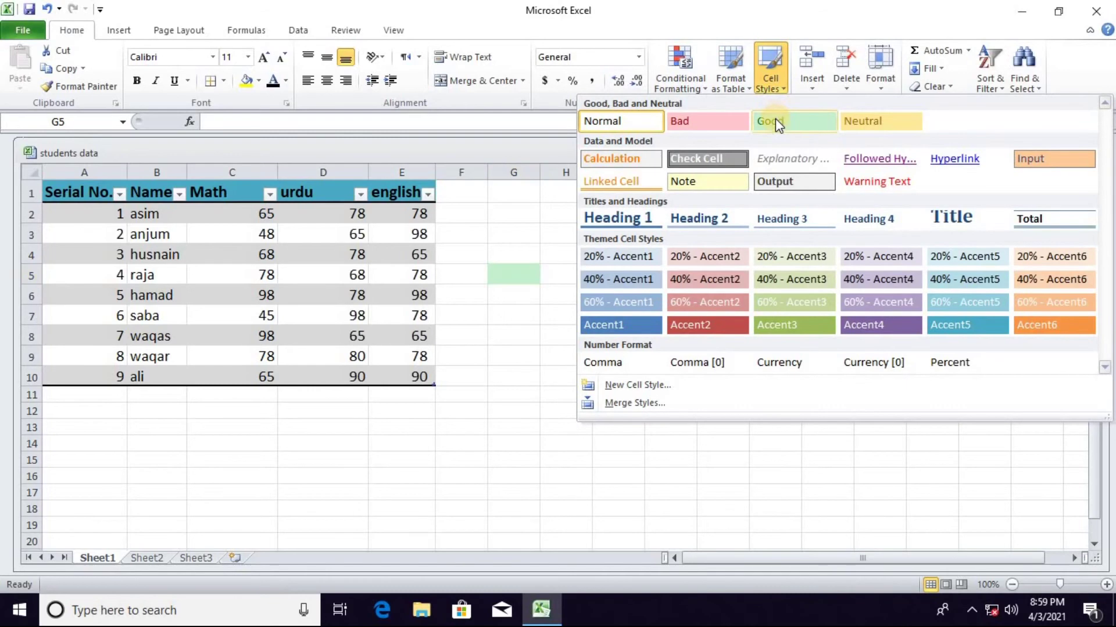
click(471, 199)
drag(448, 192, 102, 188)
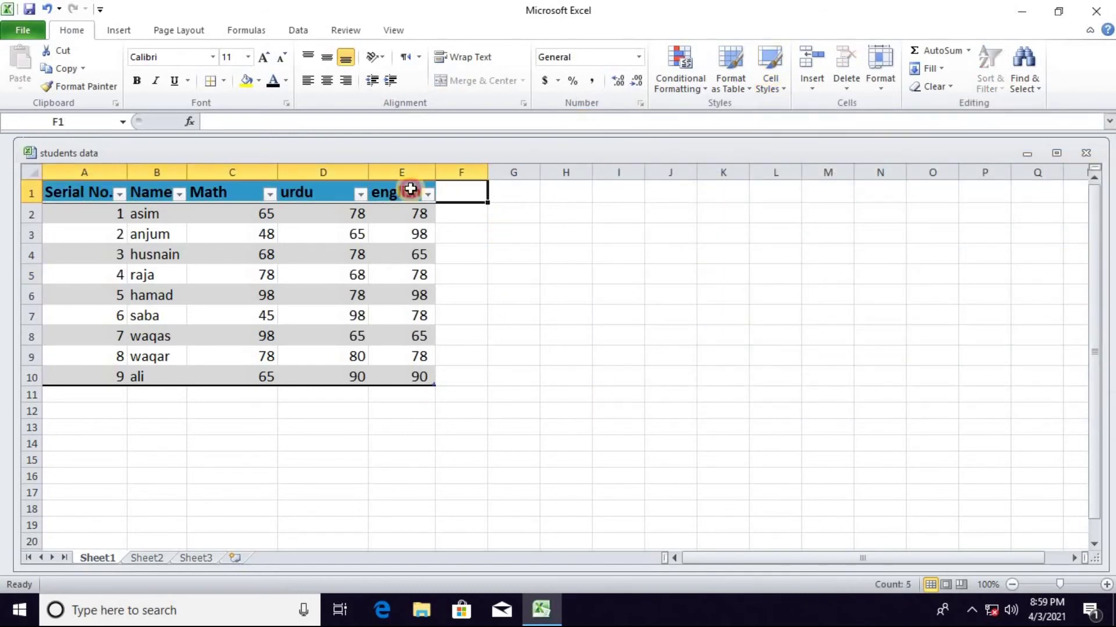
click(785, 88)
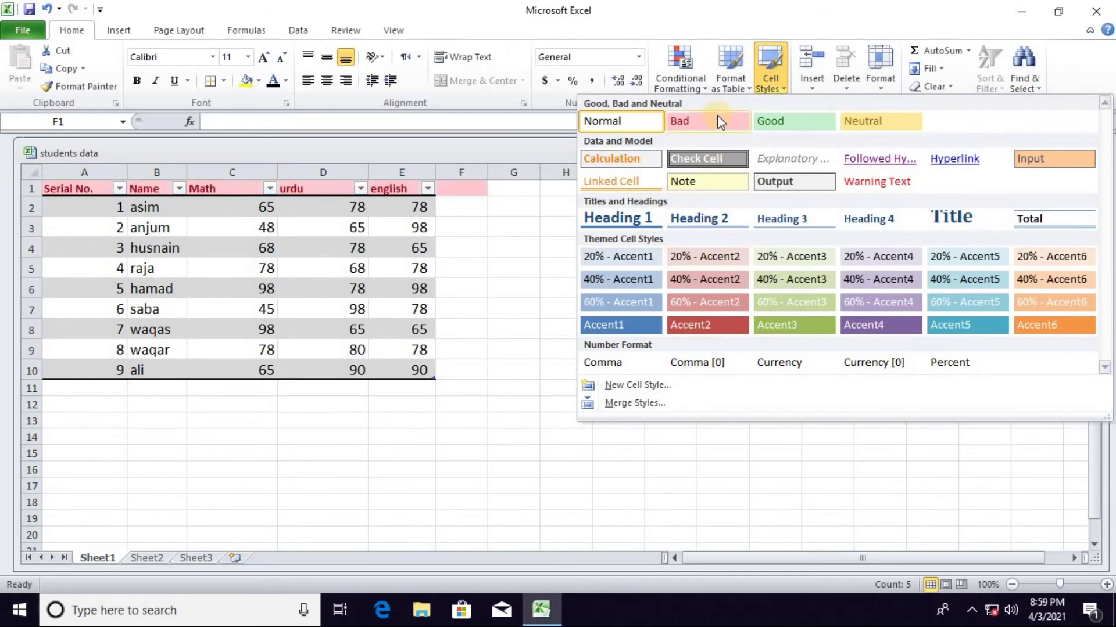
click(619, 219)
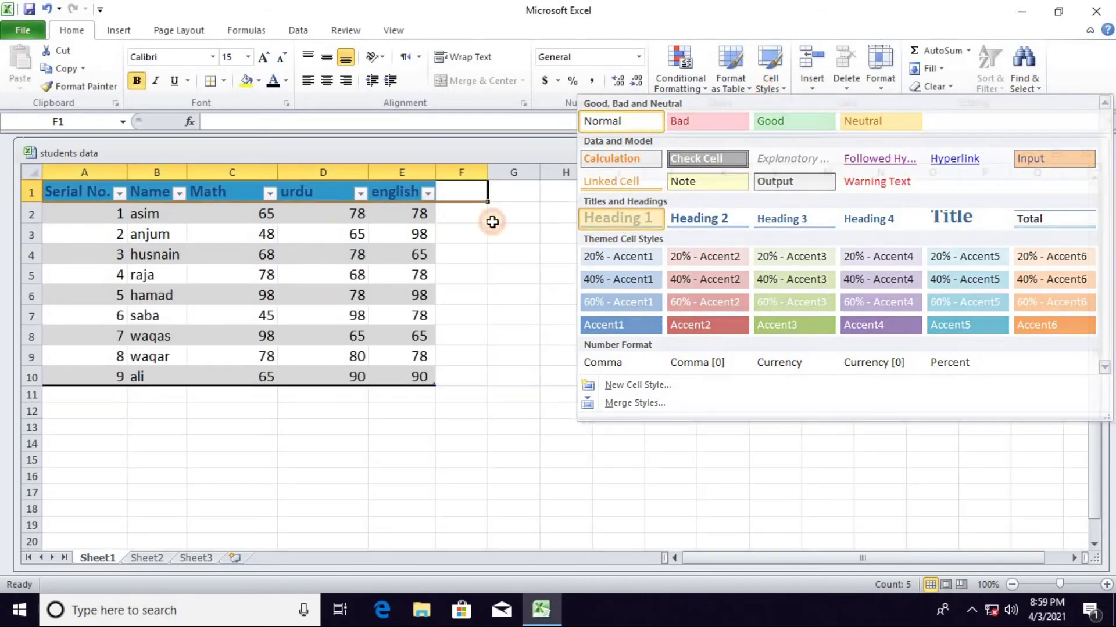
- Apply the 40% - Accent2 cell style to the marks in C2:E10
drag(220, 211, 349, 274)
drag(381, 329, 418, 377)
click(745, 89)
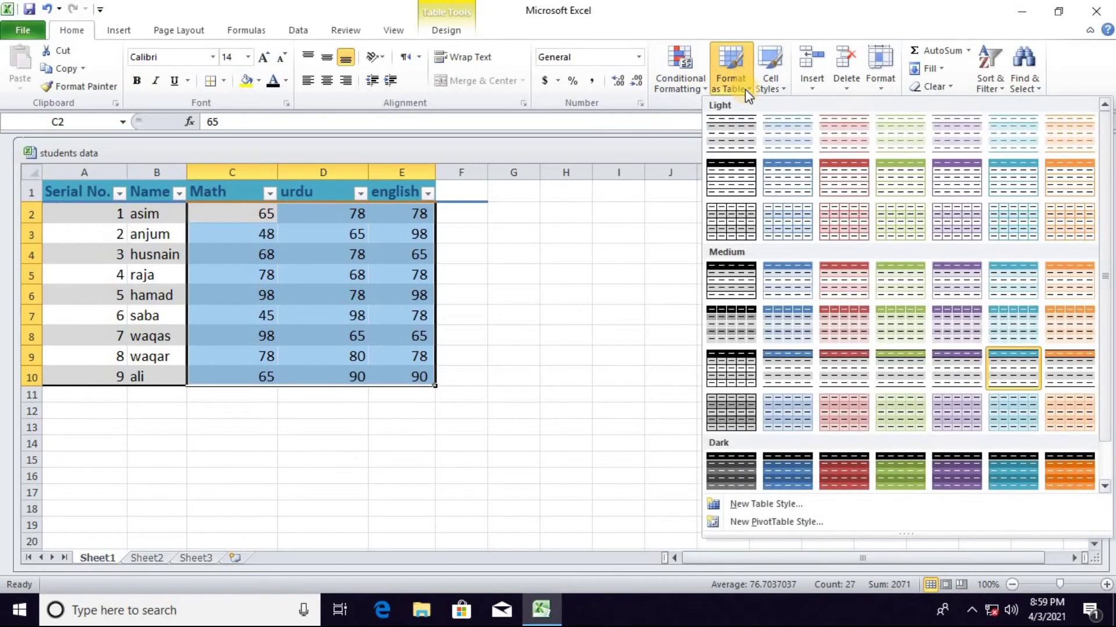
click(770, 81)
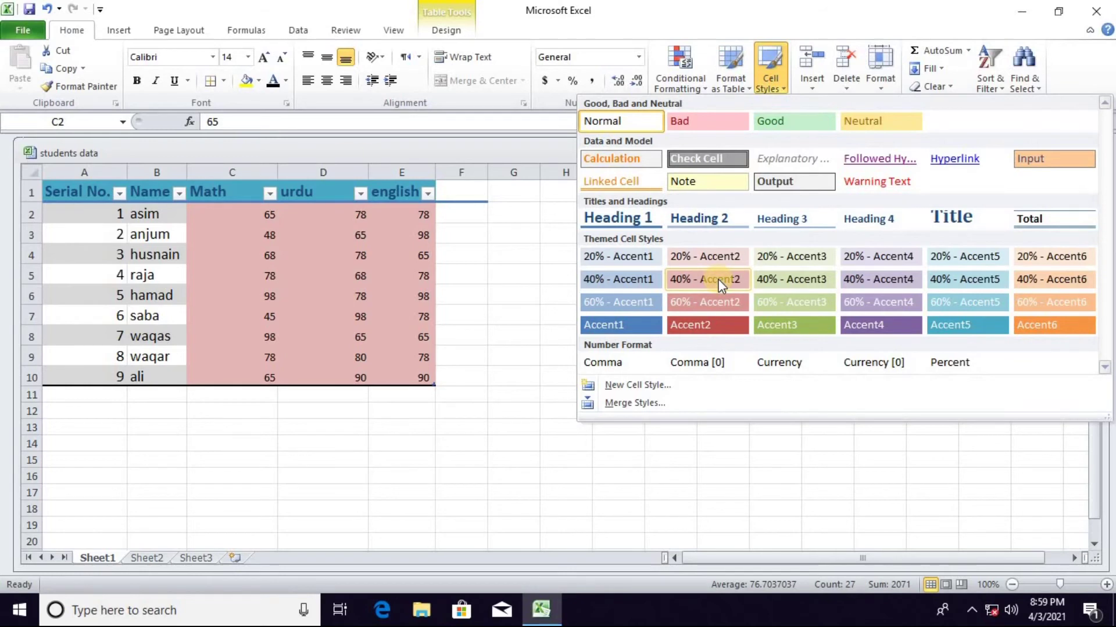
click(705, 285)
click(470, 316)
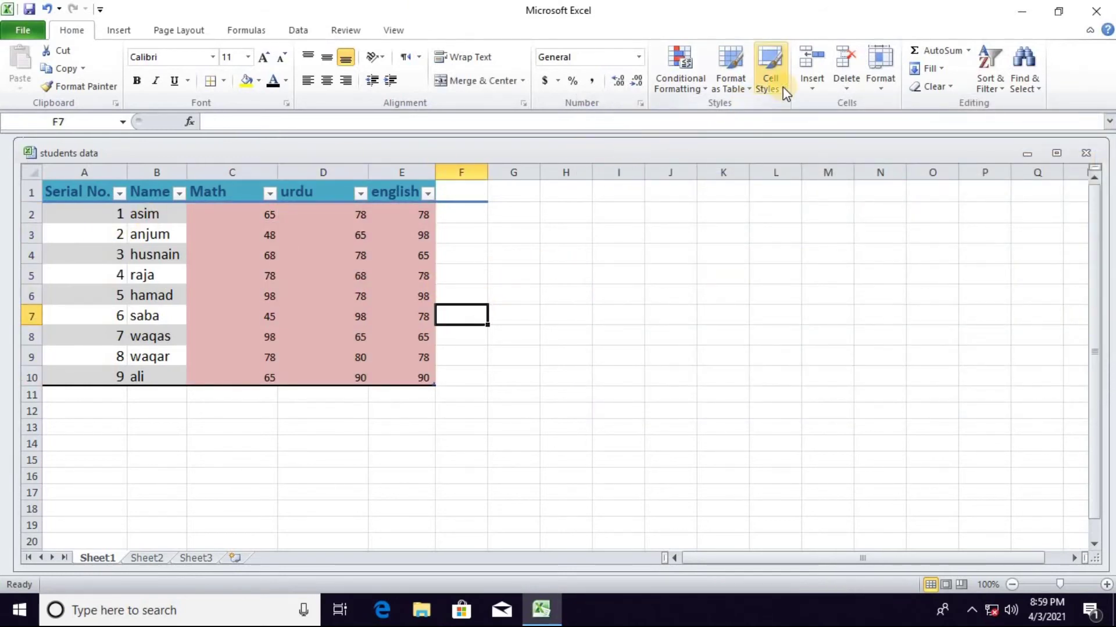
- Undo the cell styles and the table formatting on the marks sheet
key(ctrl+z)
key(ctrl+z)
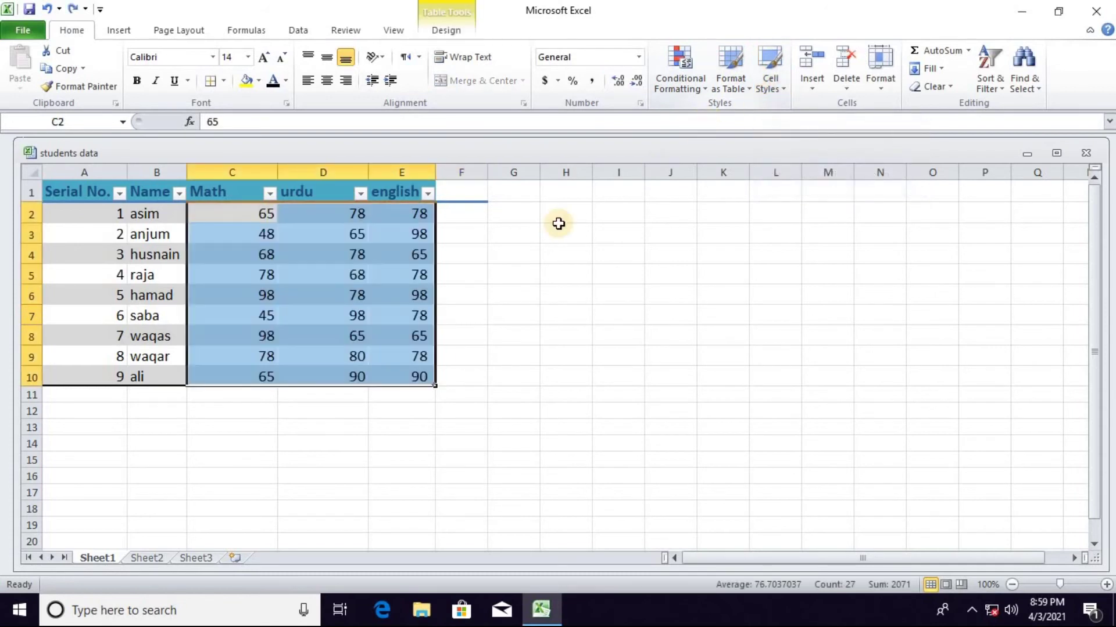
key(ctrl+z)
key(ctrl+z)
key(ctrl+z)
key(ctrl+z)
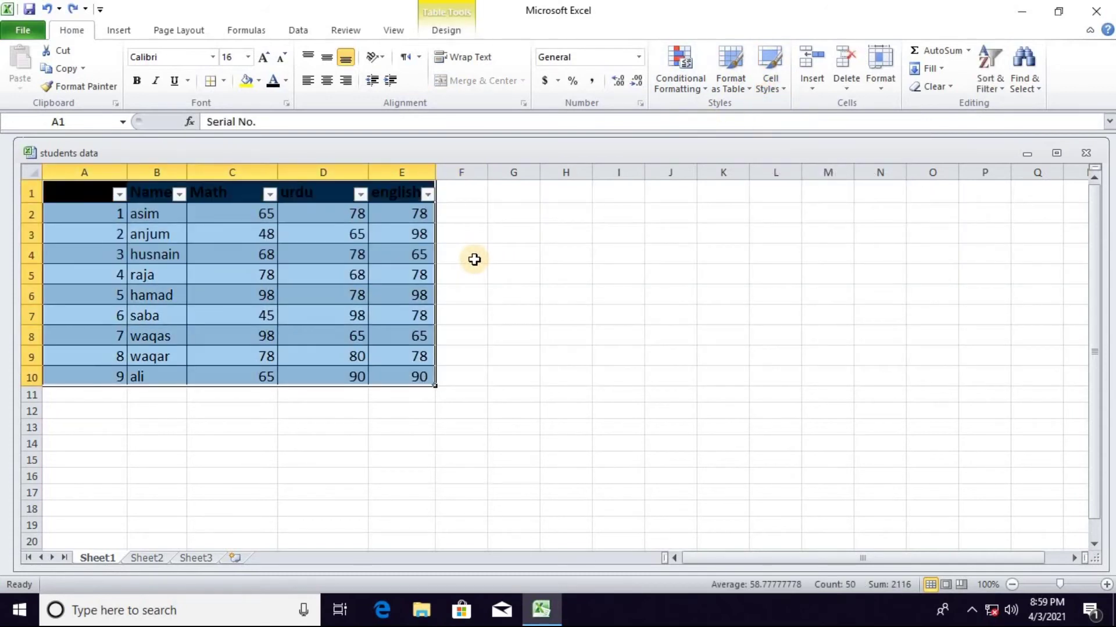
click(815, 88)
click(635, 241)
click(149, 235)
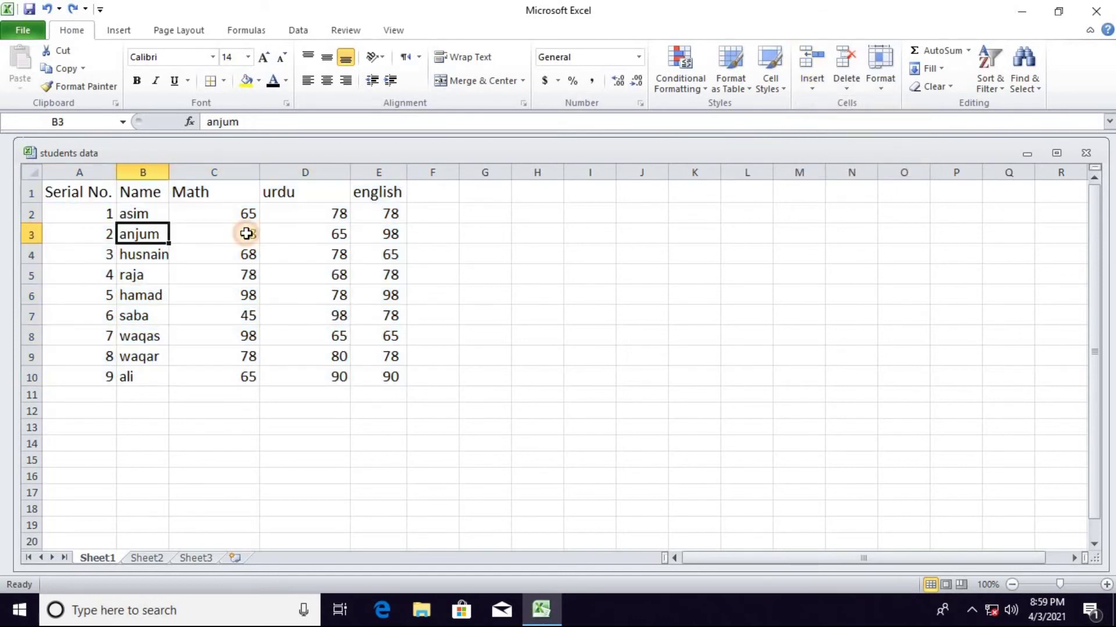
click(430, 193)
click(811, 87)
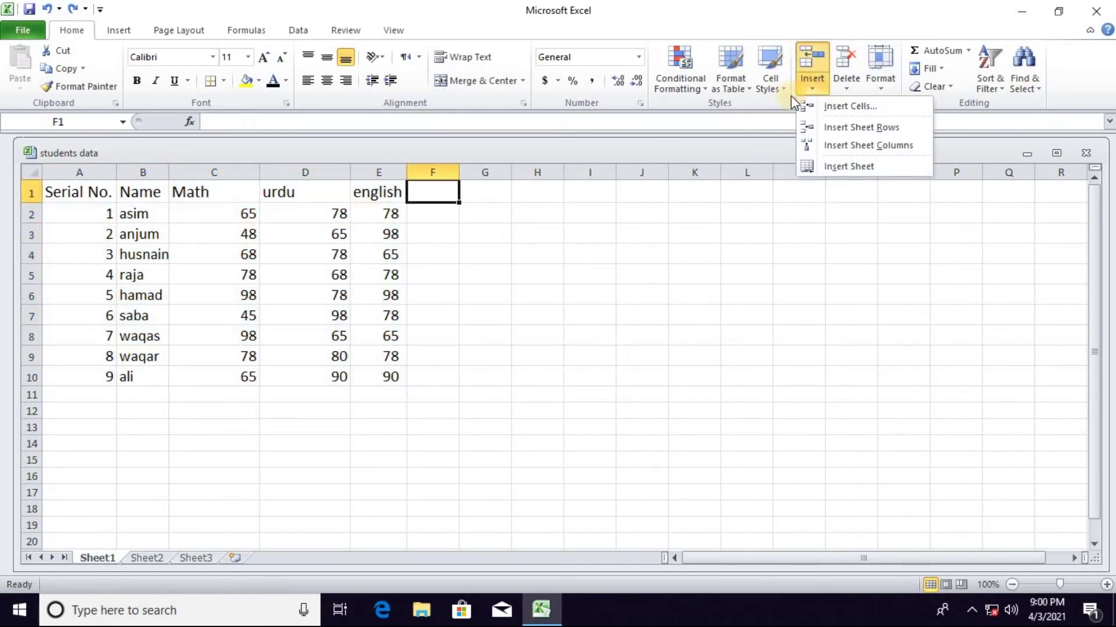
- Insert a blank cell at A2 with the Shift cells down option, and undo the insertion
click(112, 214)
click(113, 214)
click(89, 215)
click(807, 86)
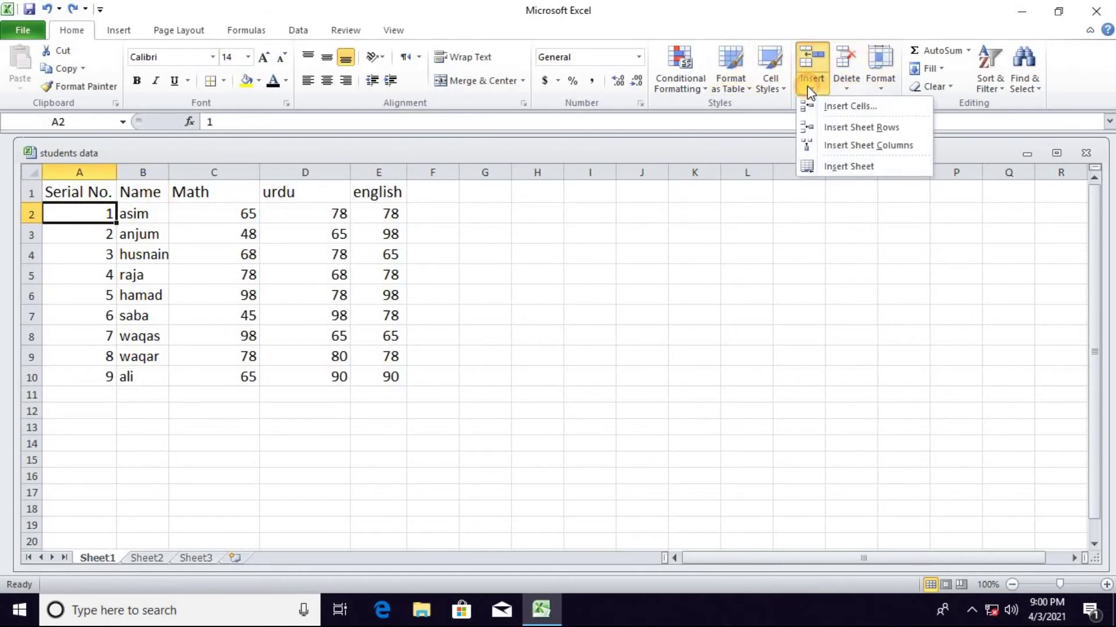
click(832, 107)
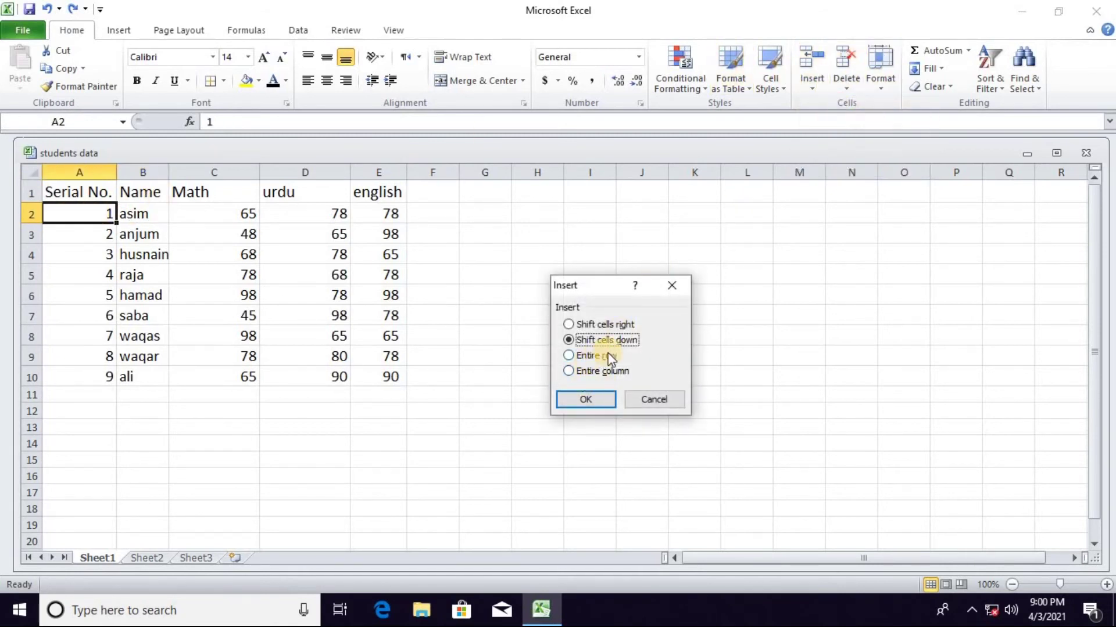
click(585, 400)
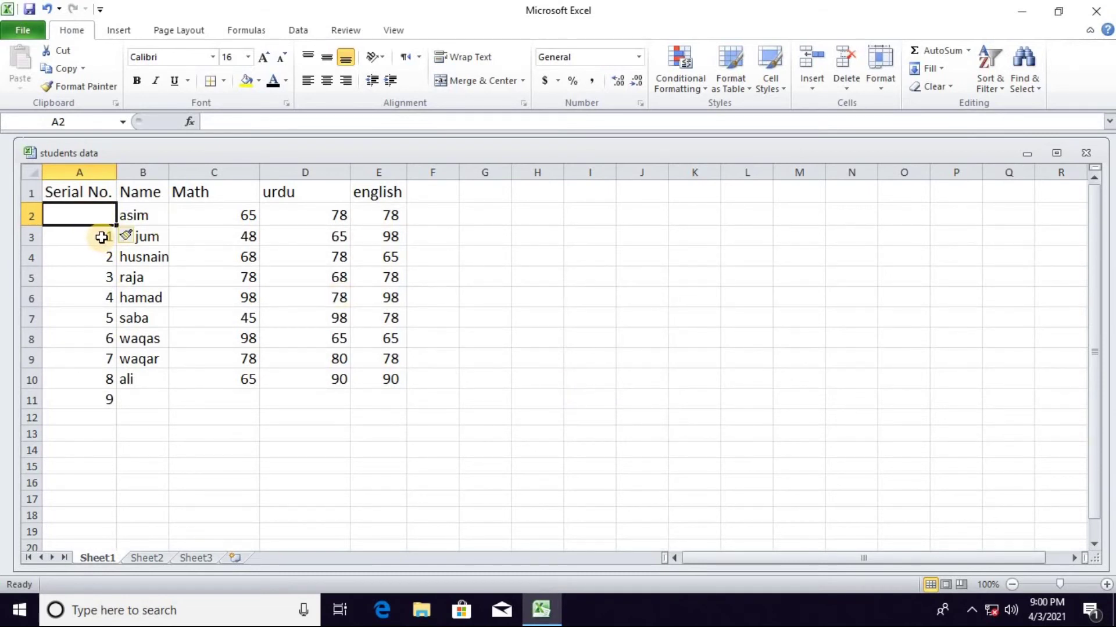
key(ctrl+z)
- Insert a blank sheet row at row 2 directly below the headers, and undo it
click(811, 88)
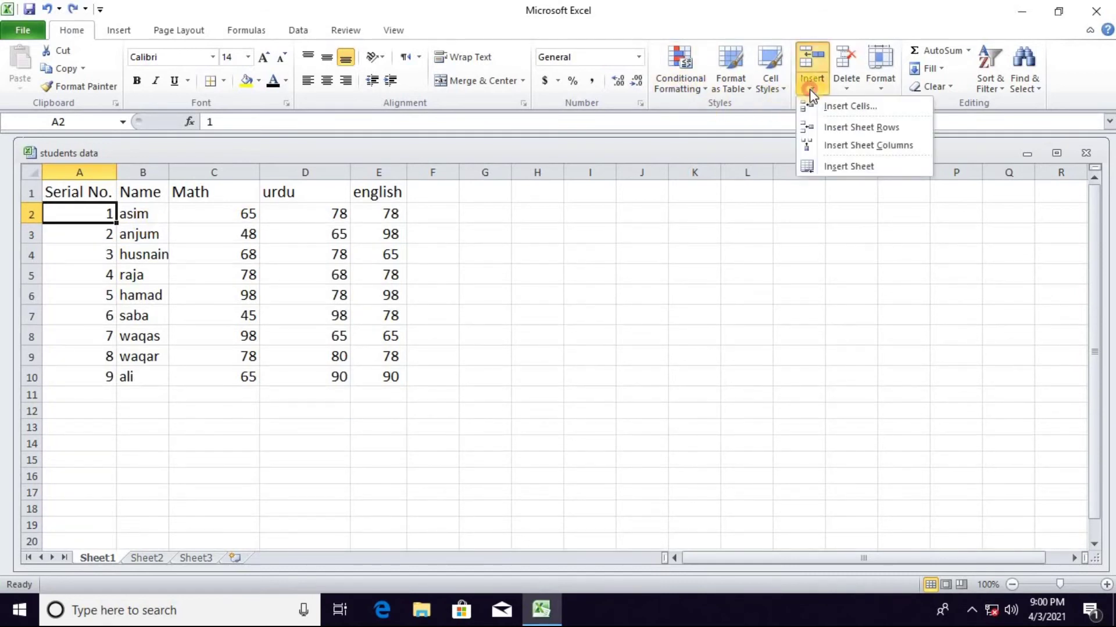
click(877, 128)
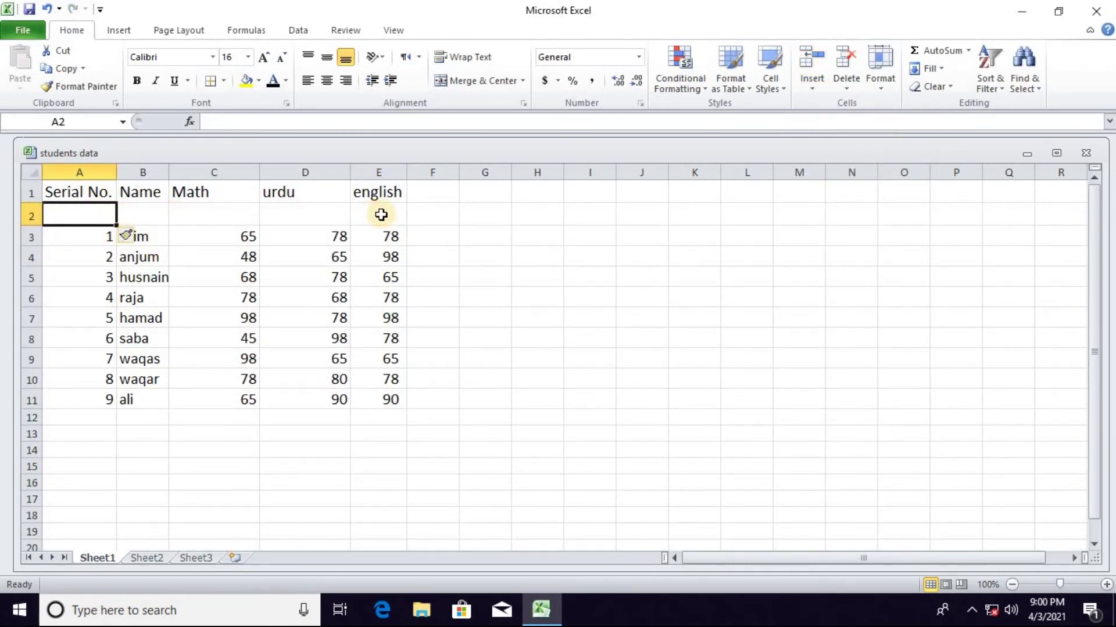
key(ctrl+z)
- Insert a blank sheet row at row 3 between the first two students, and undo it
click(87, 238)
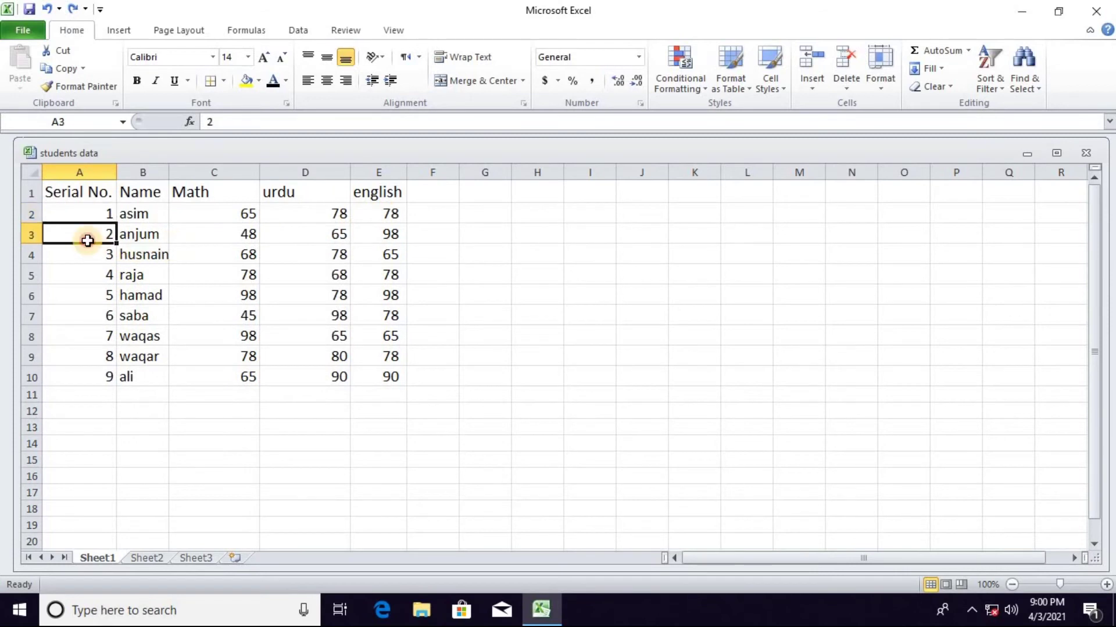
click(813, 82)
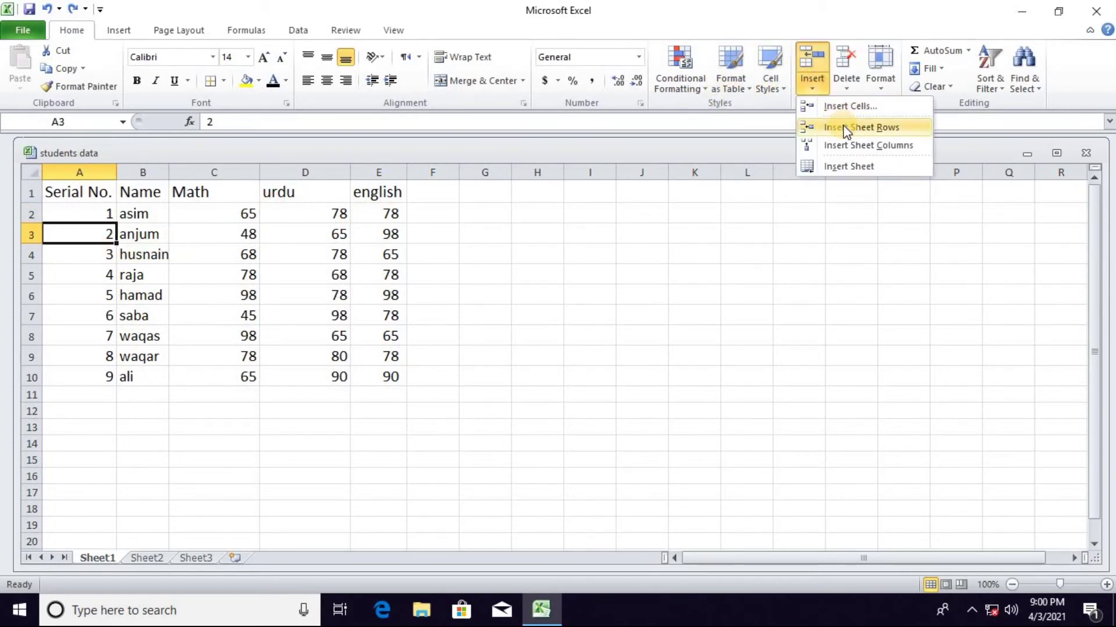
click(846, 128)
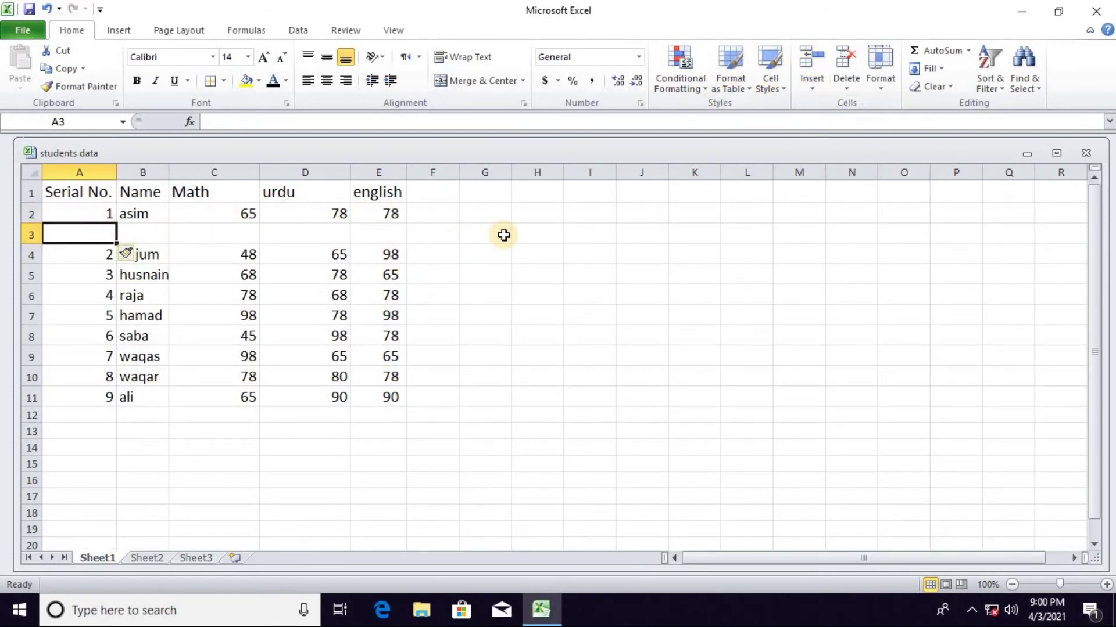
key(ctrl+z)
- Insert an entire row at cell F2 using the cell's Insert options, and undo the insertion
right_click(422, 216)
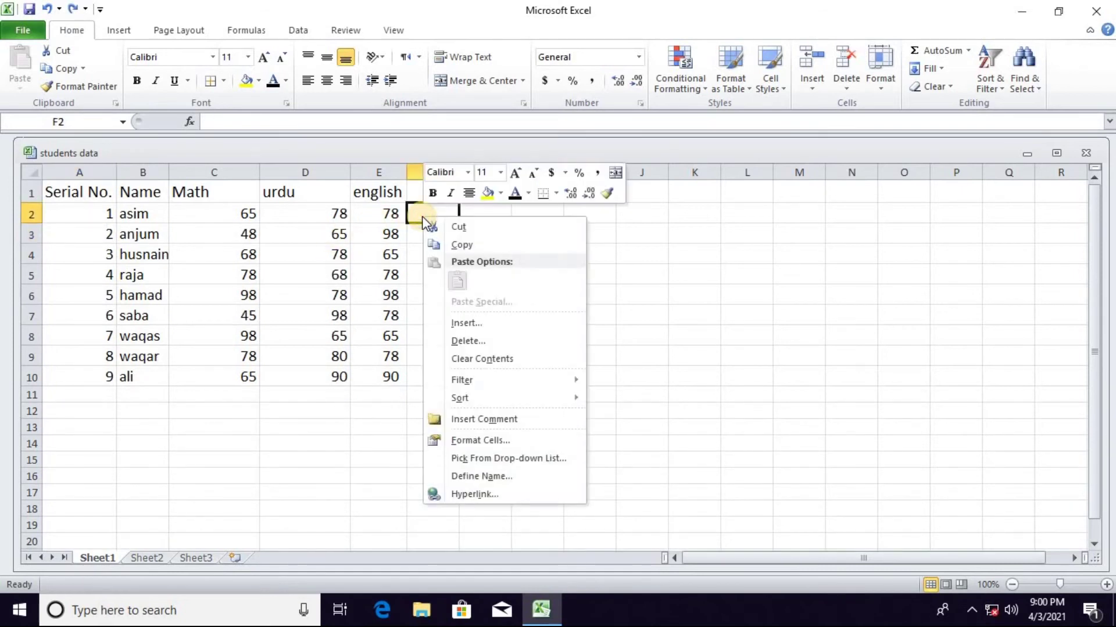
click(462, 323)
click(448, 288)
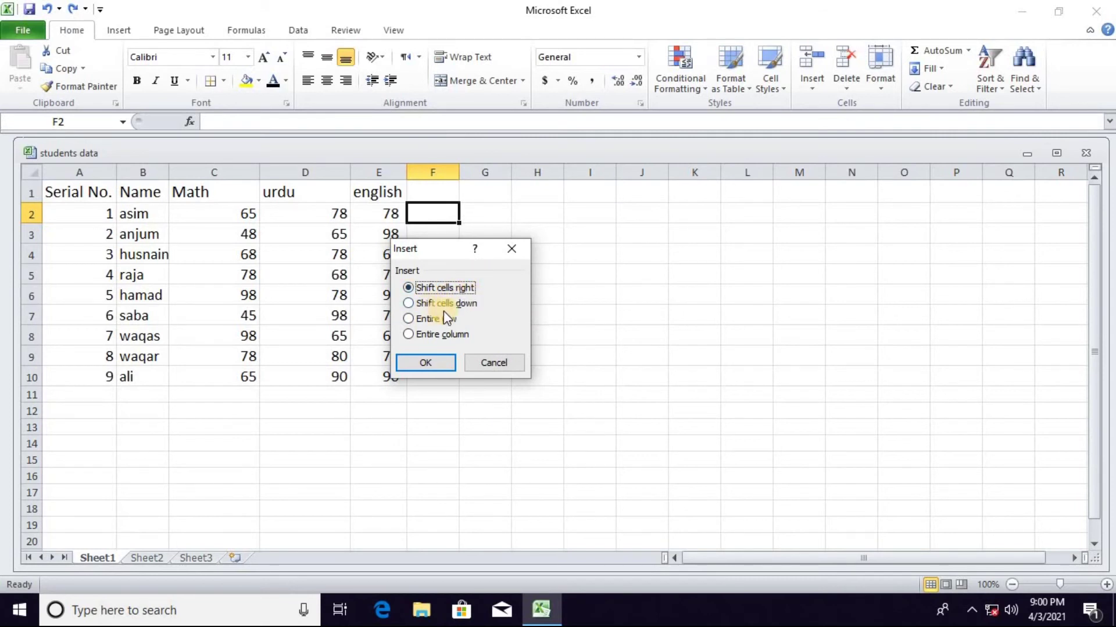
click(442, 302)
click(427, 319)
click(429, 361)
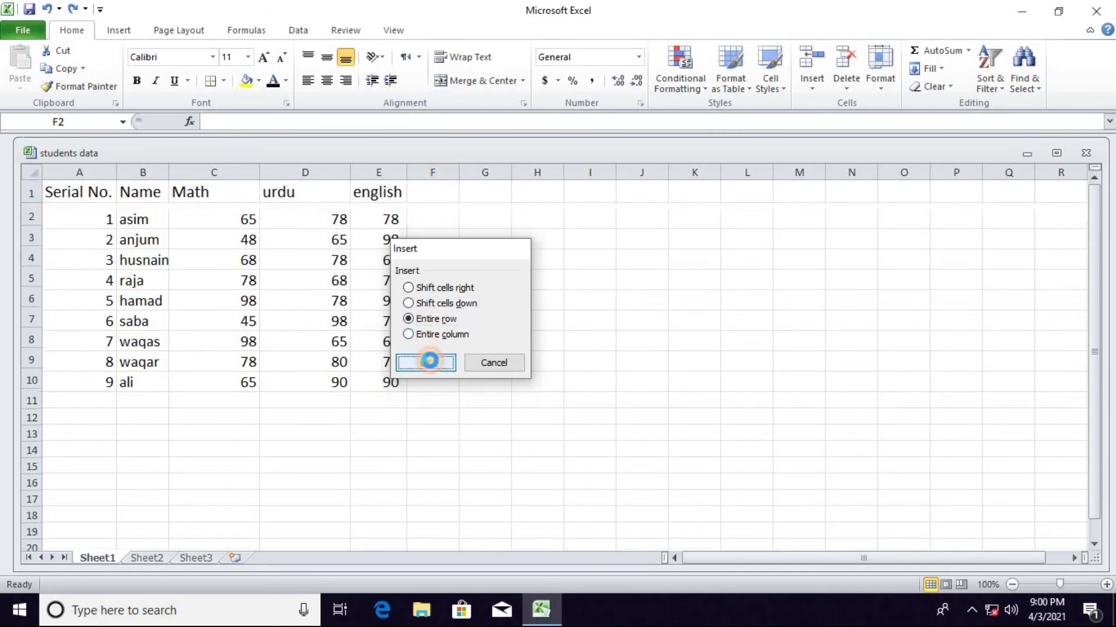
key(ctrl+z)
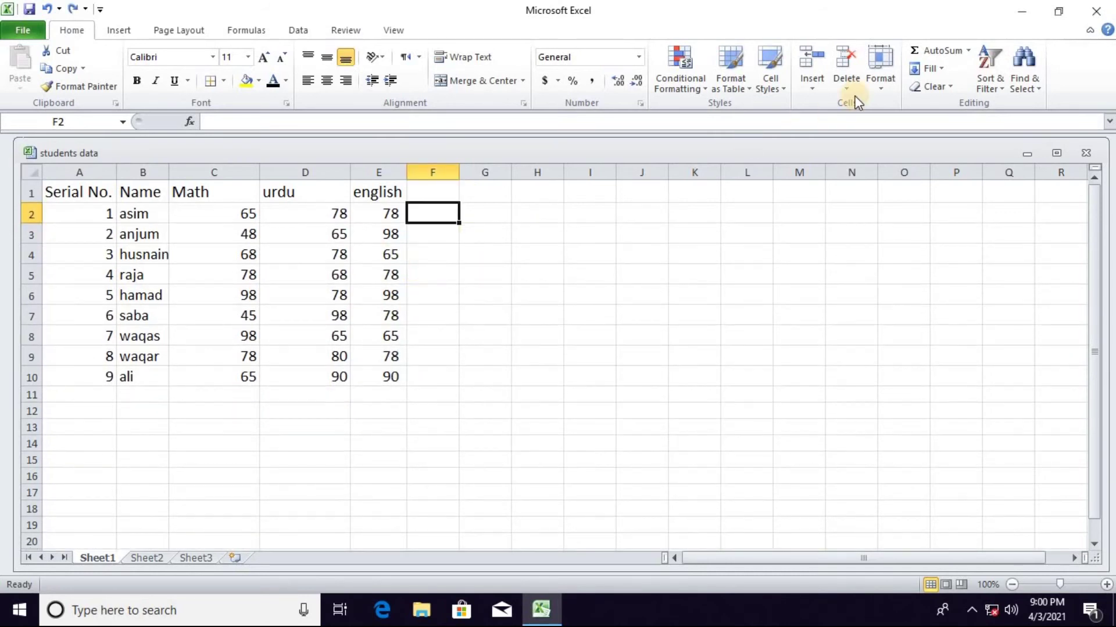
- Insert a sheet column at cell C2, between Name and Math, and undo the insertion
click(811, 88)
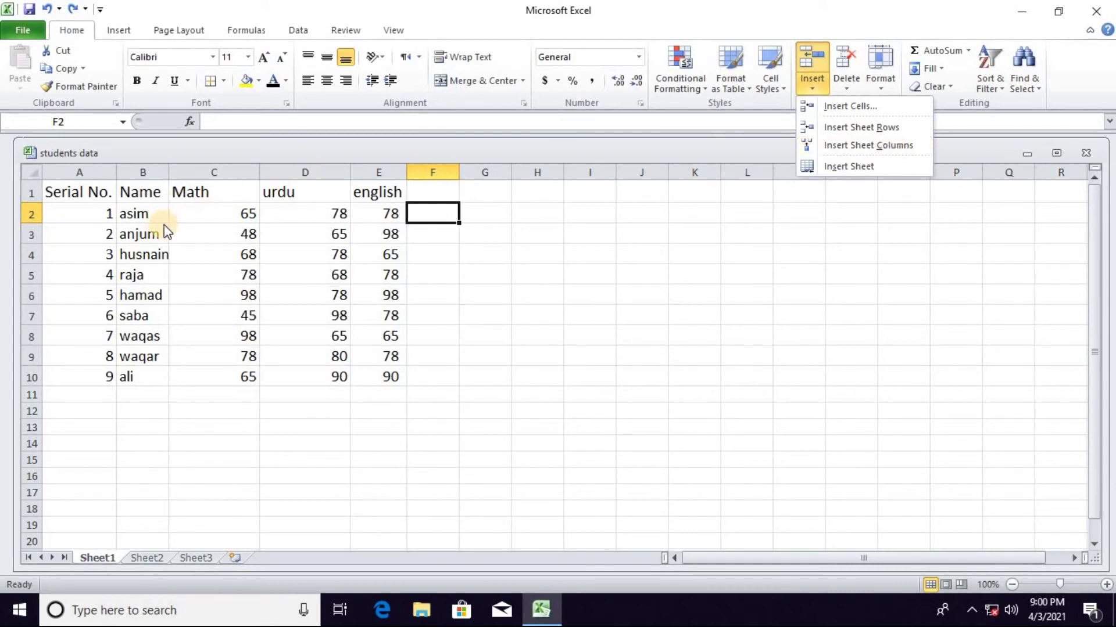
click(200, 213)
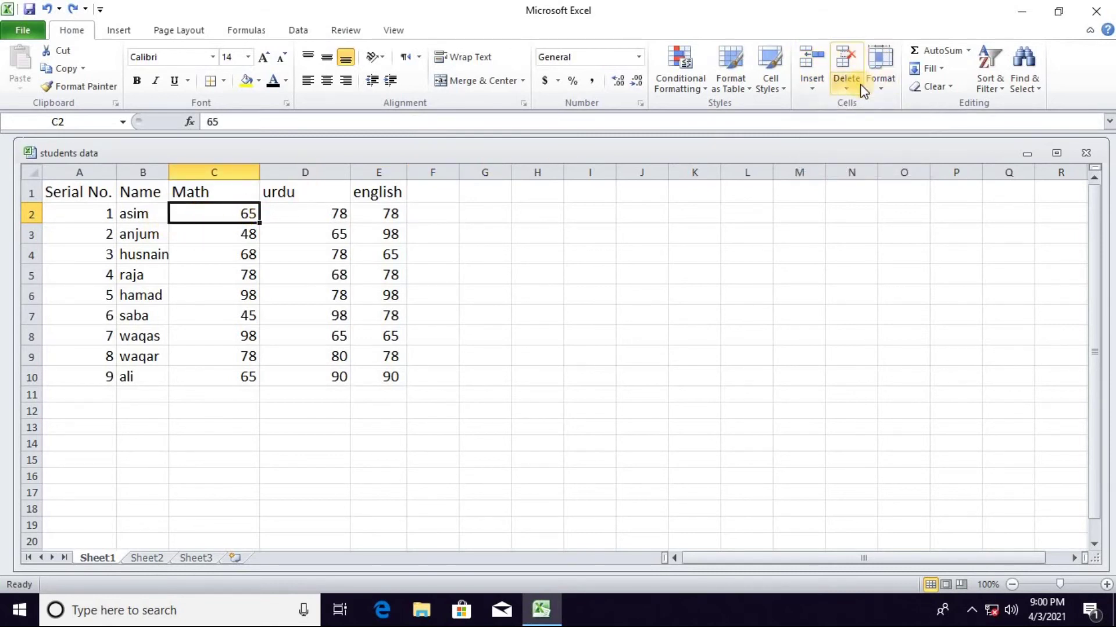
click(887, 90)
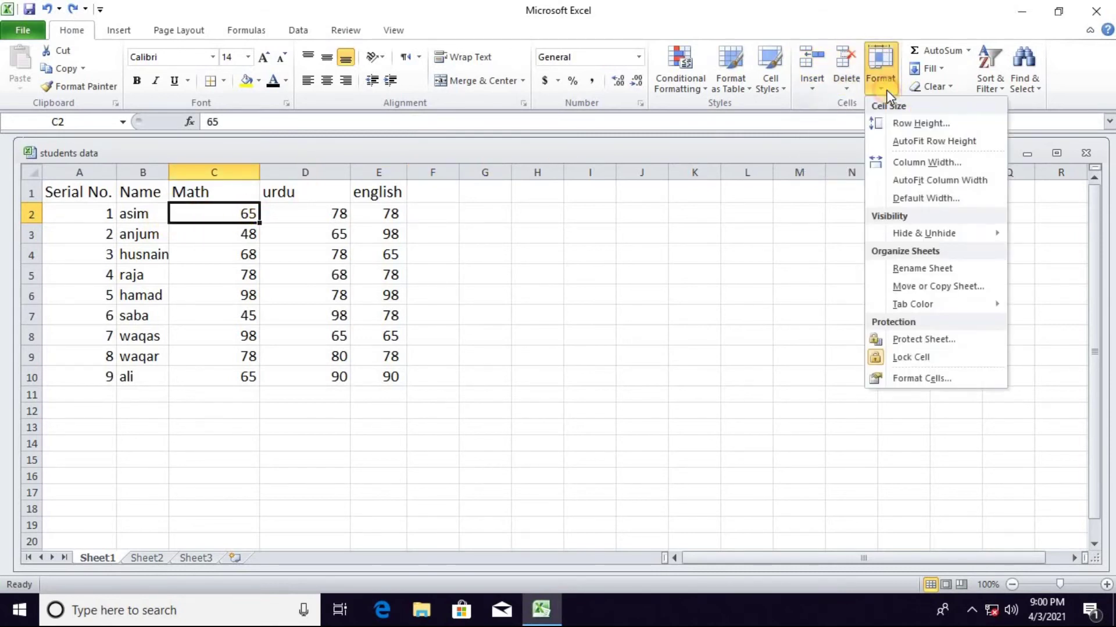
click(818, 90)
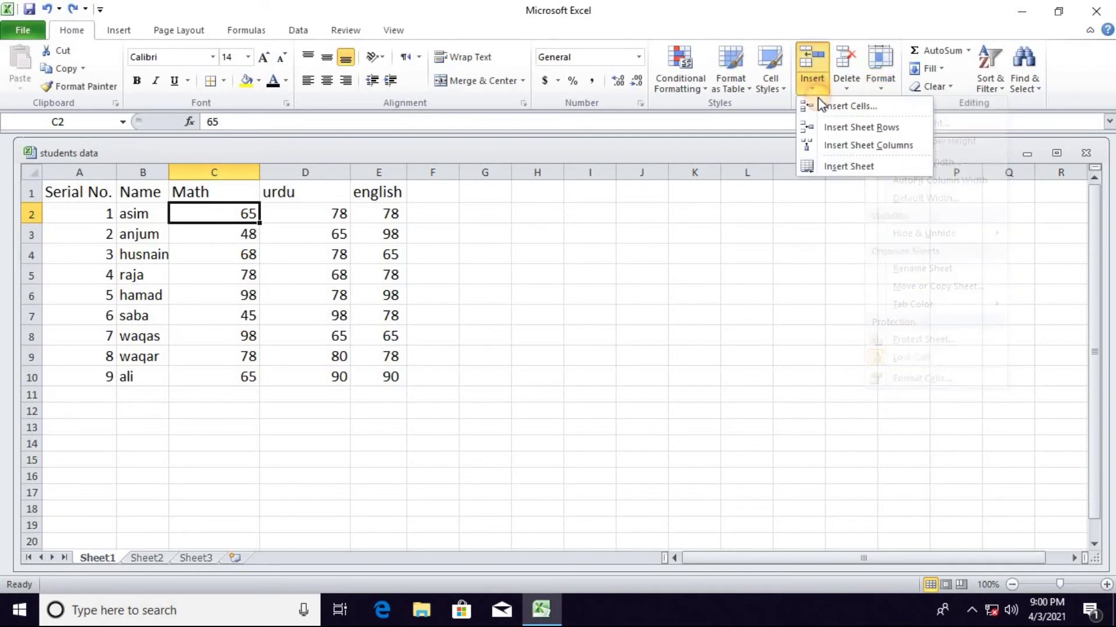
click(856, 150)
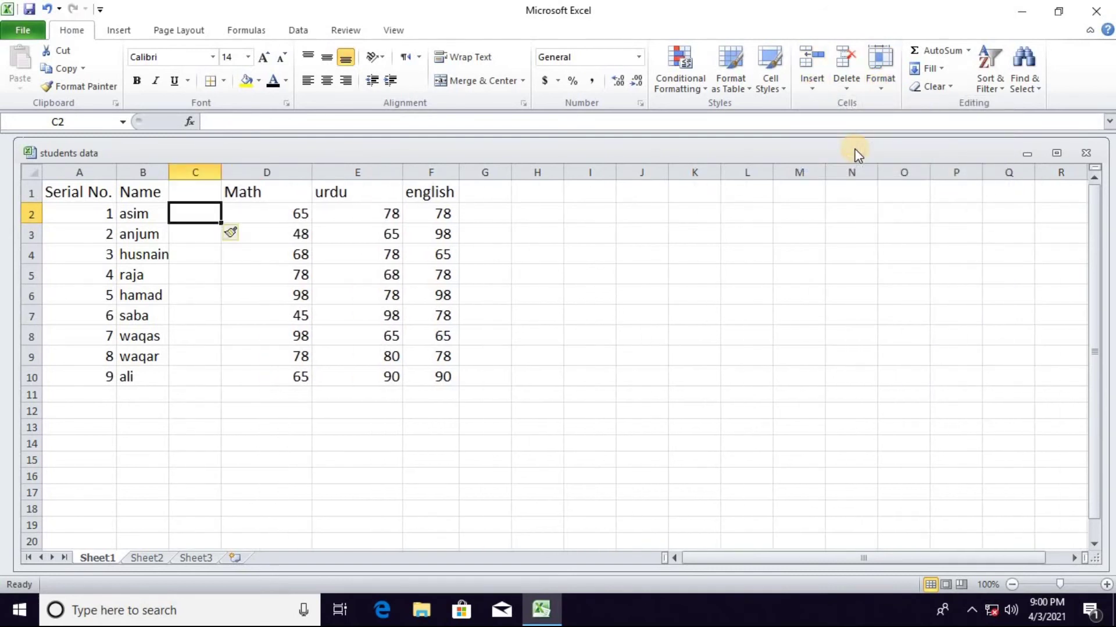
key(ctrl+z)
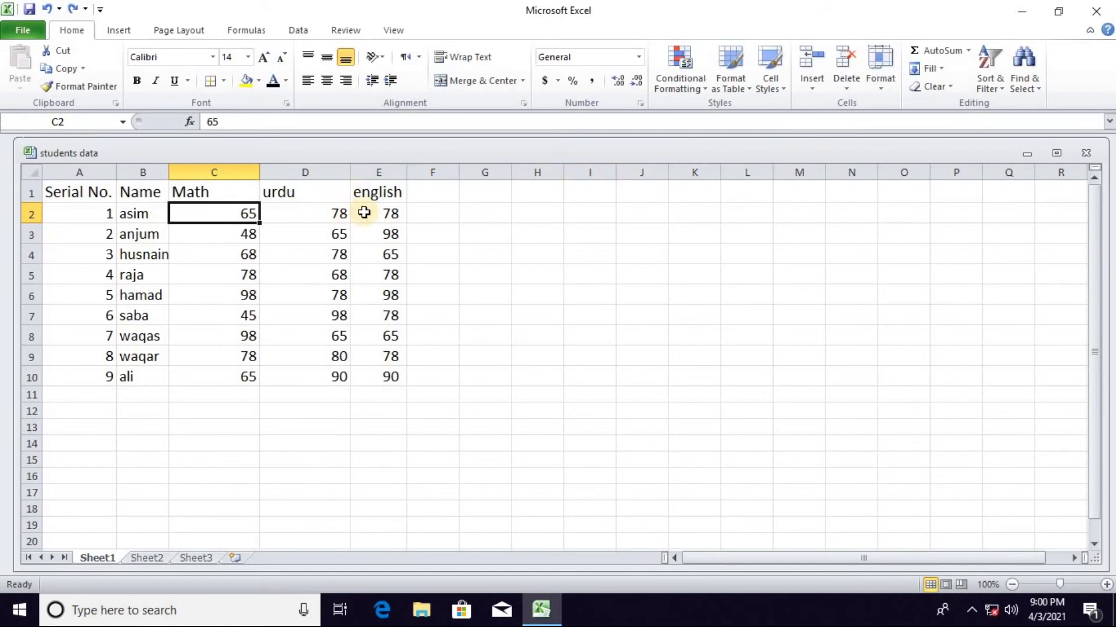
- Delete cell E2 in the english column with the Shift cells up option, and undo the deletion
click(369, 211)
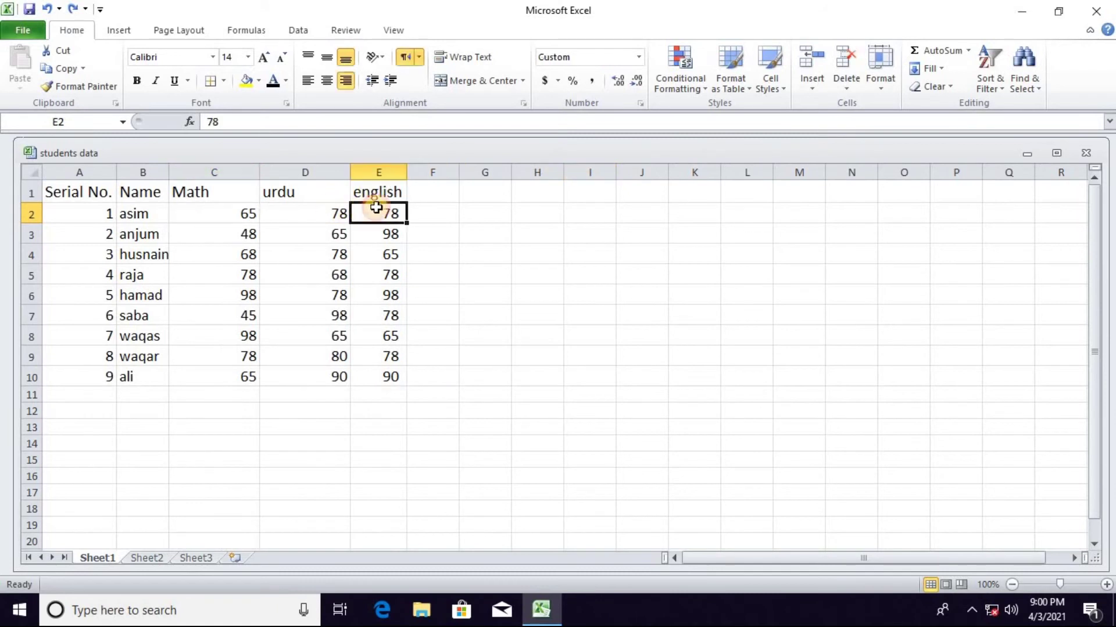
click(852, 90)
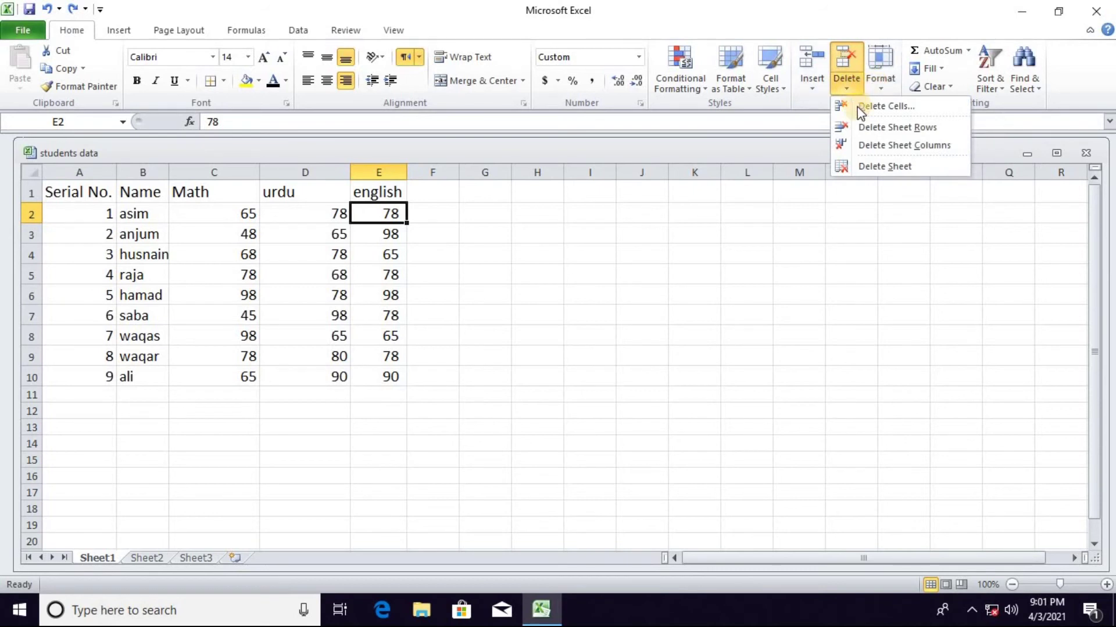
click(871, 106)
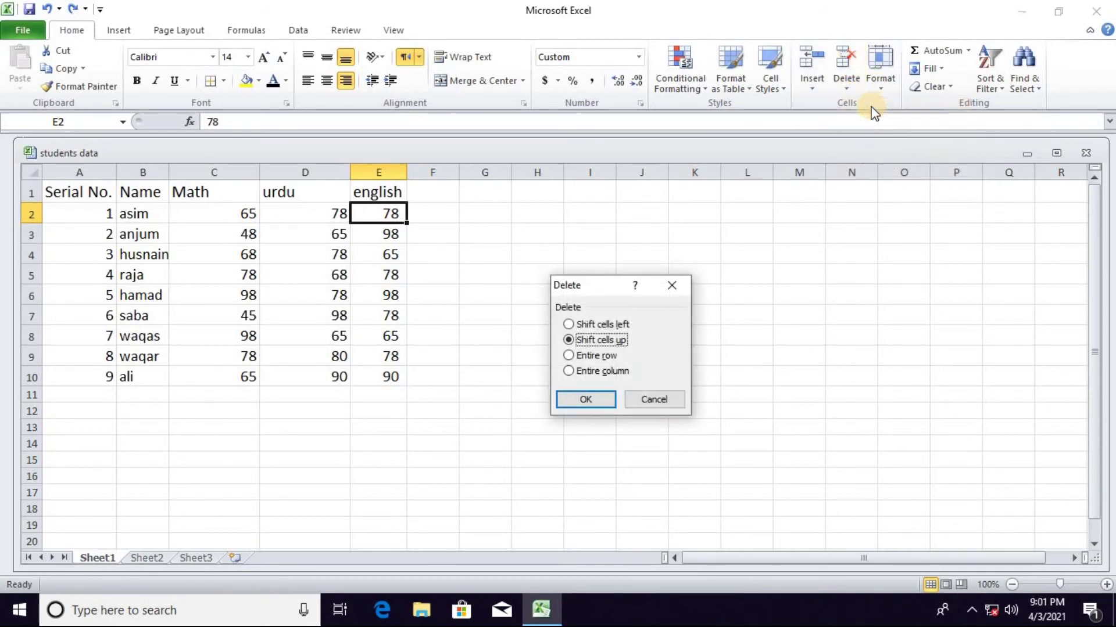
click(595, 399)
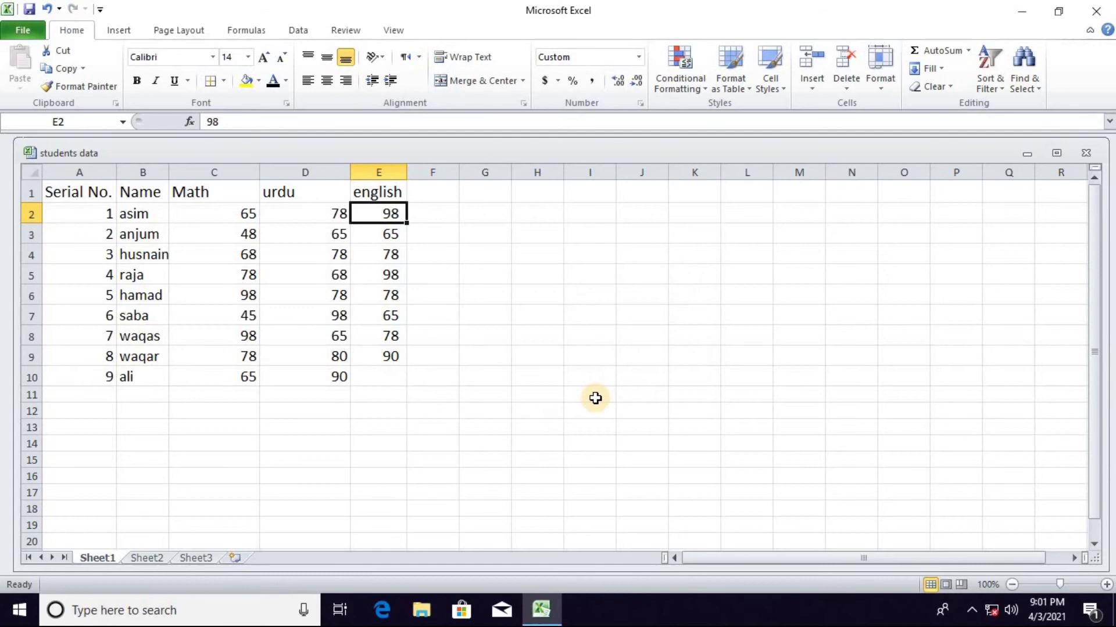
key(ctrl+z)
- Delete sheet row 2, the first student's record, and undo the deletion
click(847, 90)
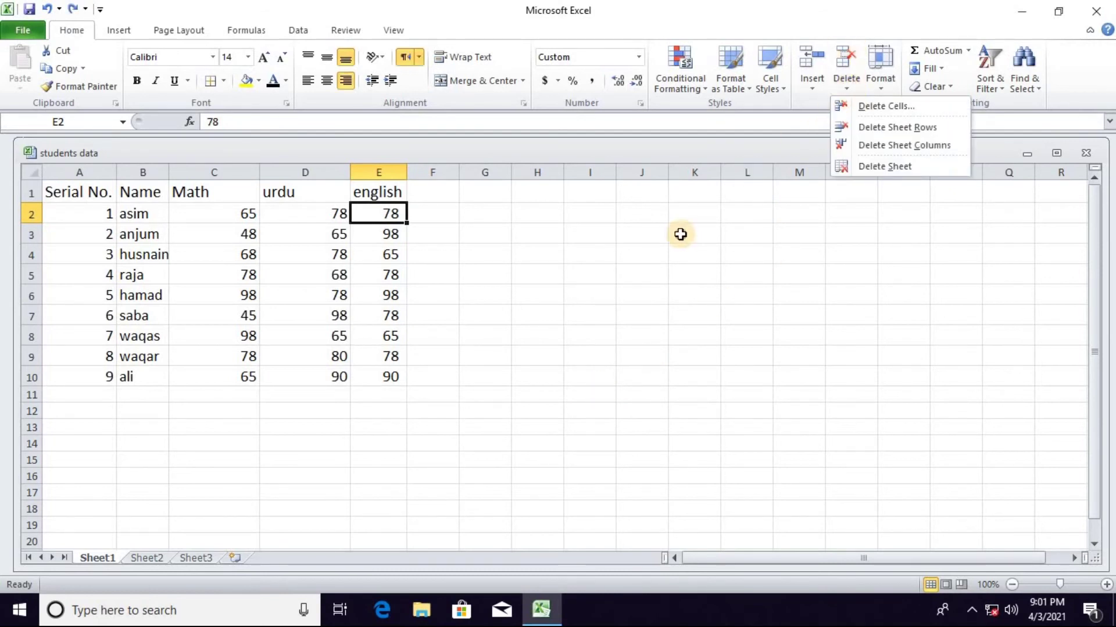
click(413, 209)
drag(413, 210, 105, 209)
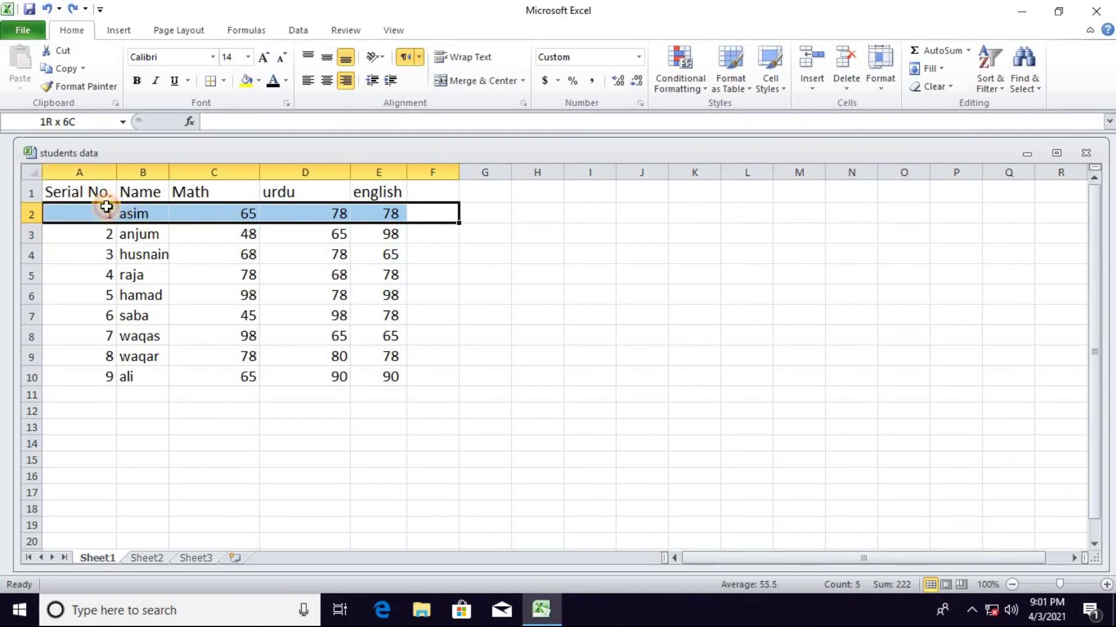
click(849, 88)
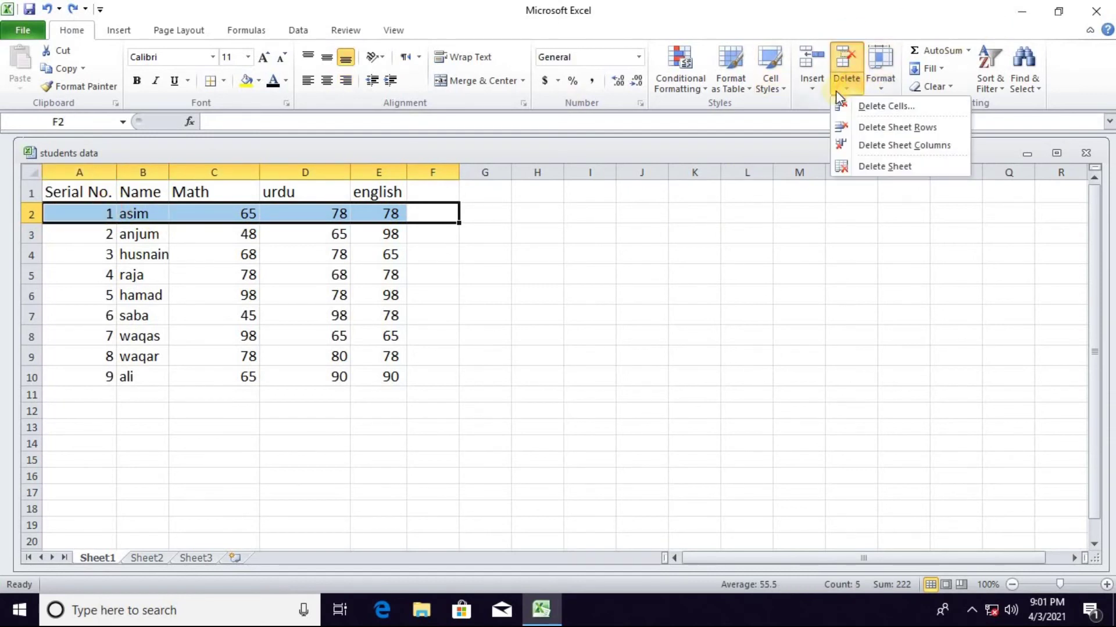
click(72, 213)
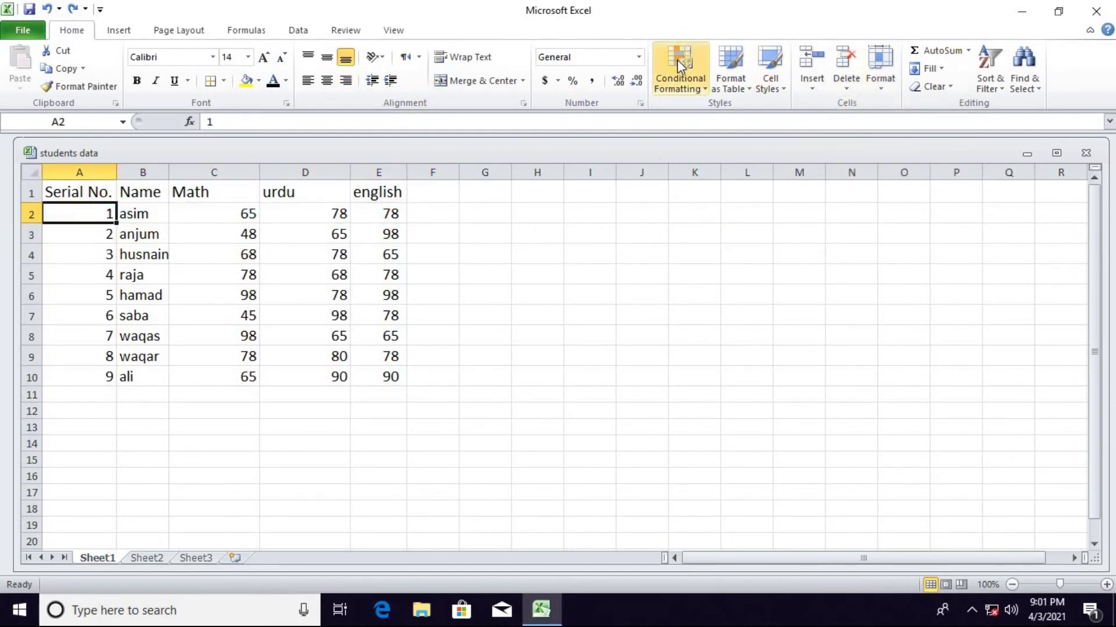
click(852, 89)
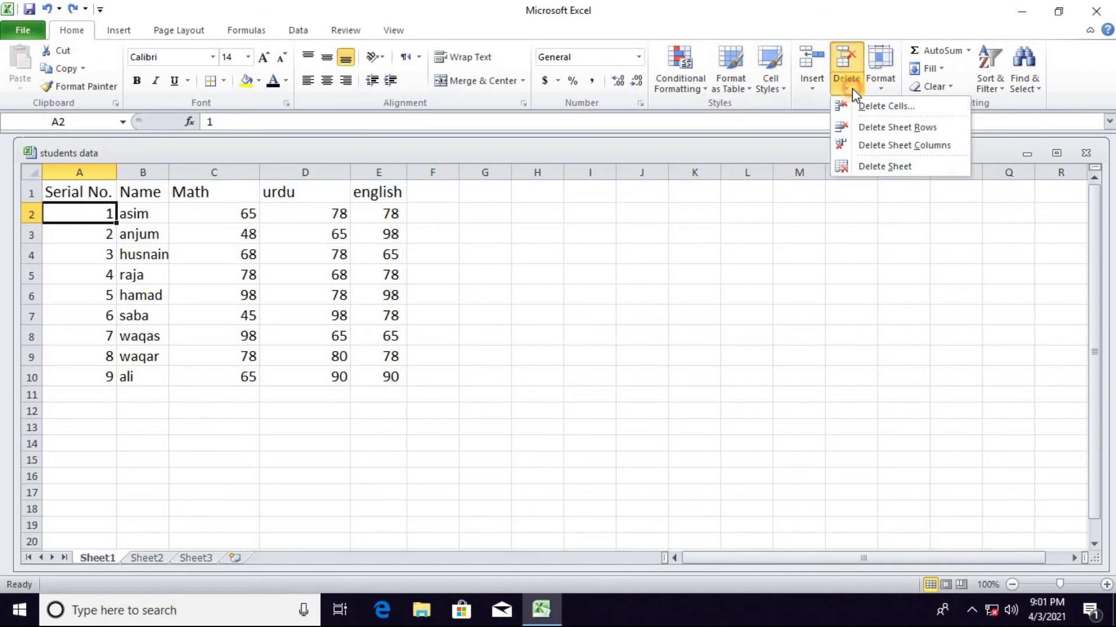
click(912, 128)
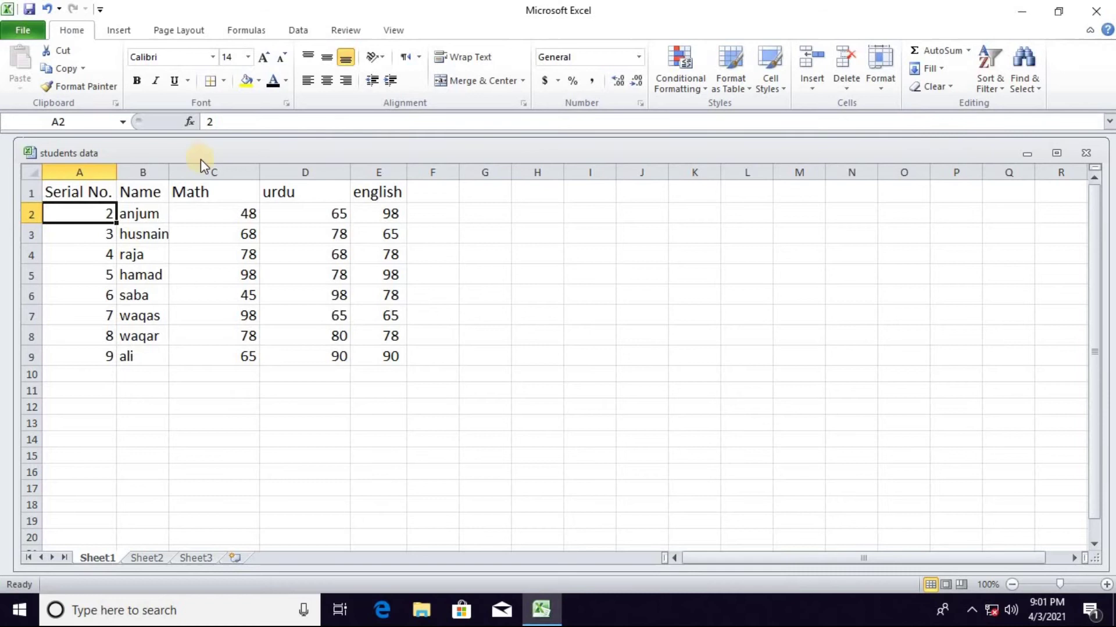
key(ctrl+z)
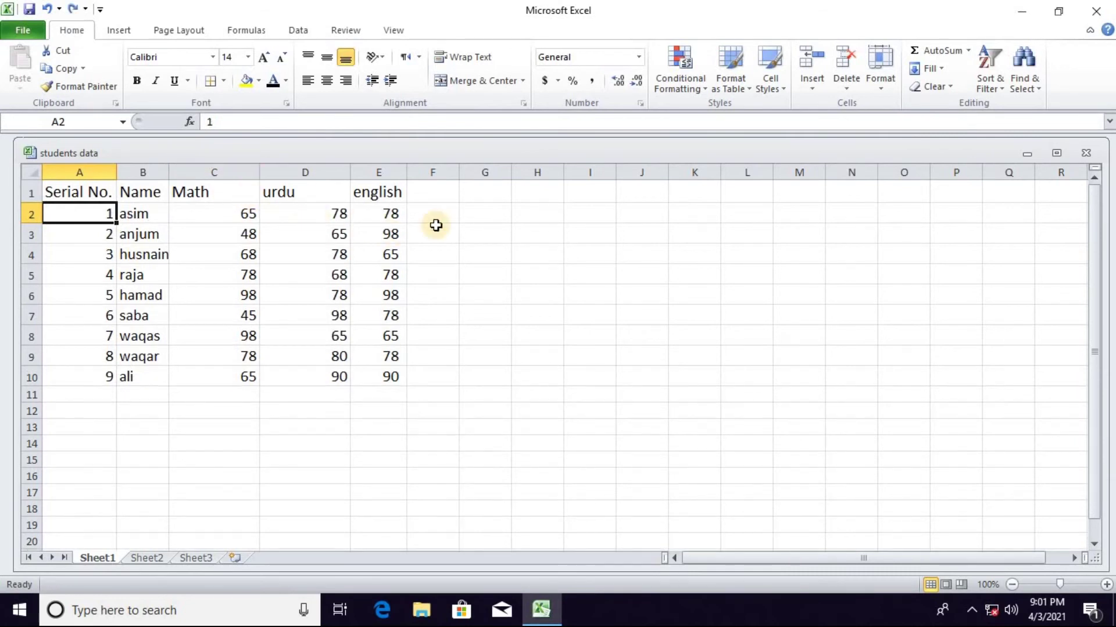
- Delete the Sheet3 worksheet and add a new blank worksheet after Sheet2
click(843, 91)
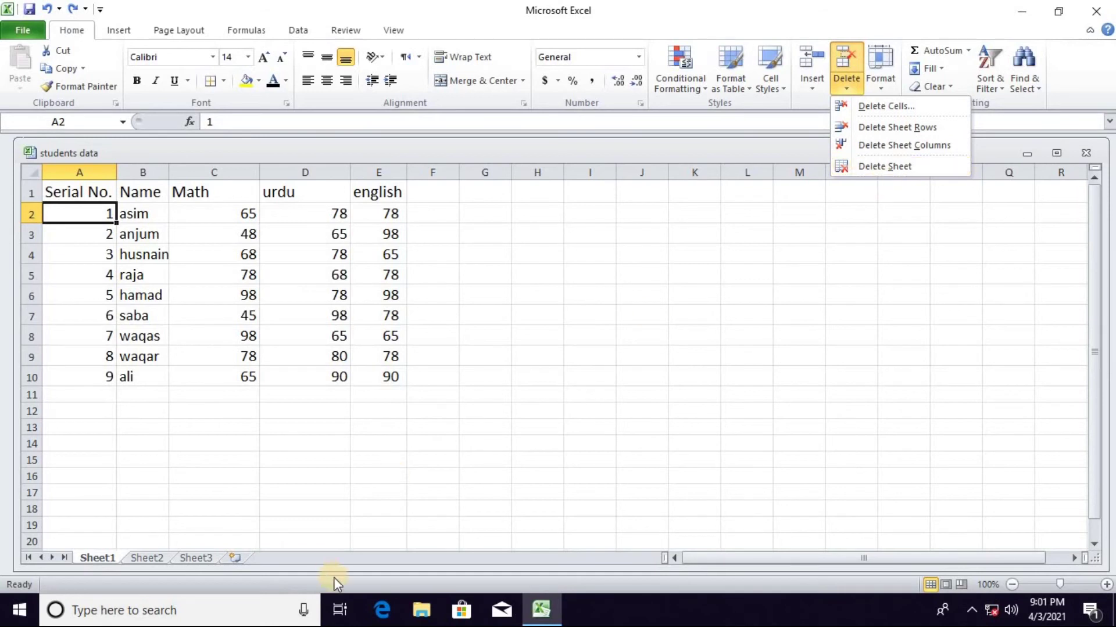
click(127, 566)
click(136, 557)
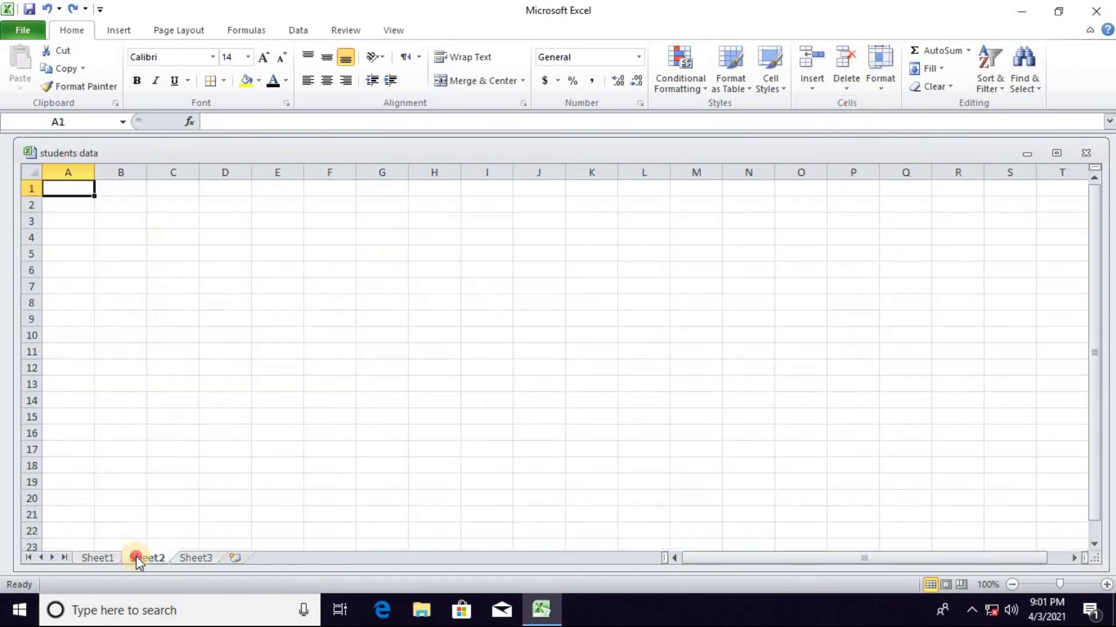
click(98, 558)
click(153, 558)
click(96, 558)
click(150, 558)
click(195, 558)
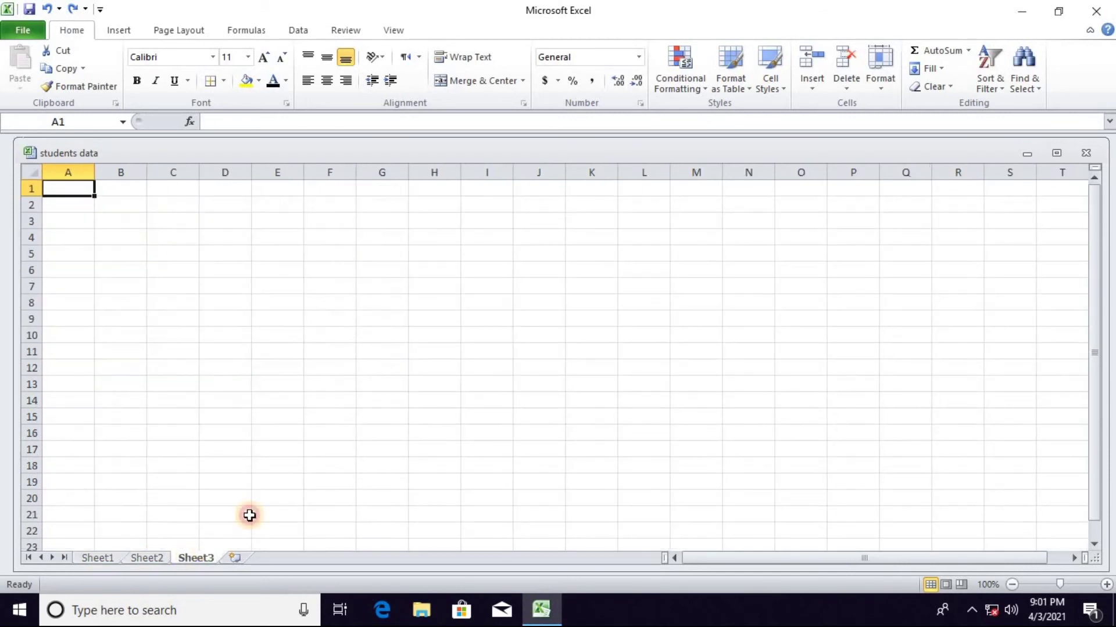
click(848, 90)
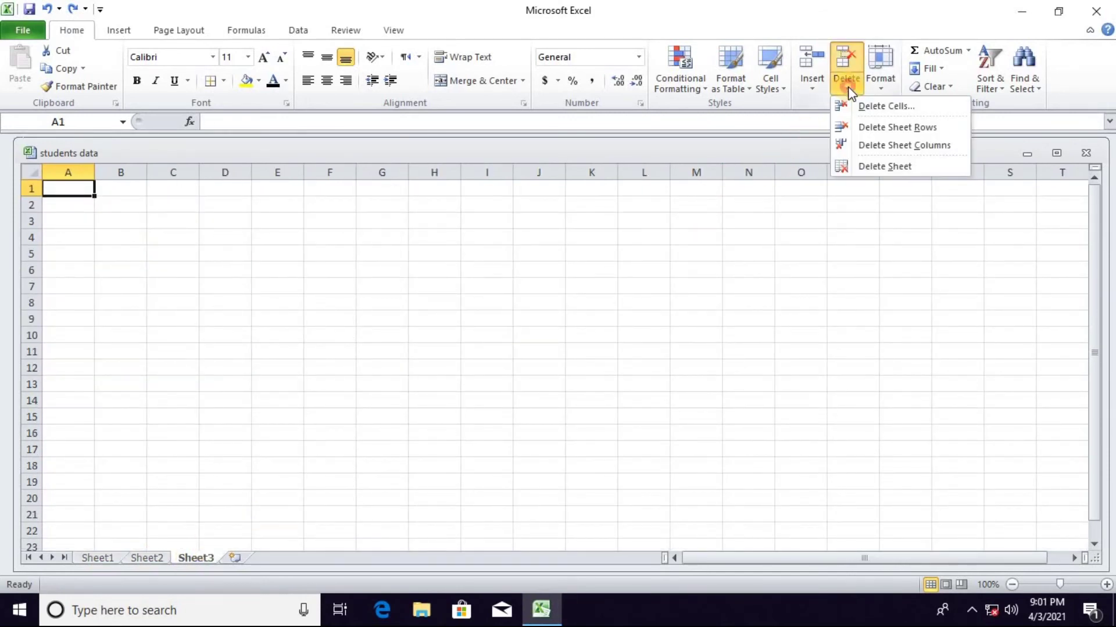
click(874, 167)
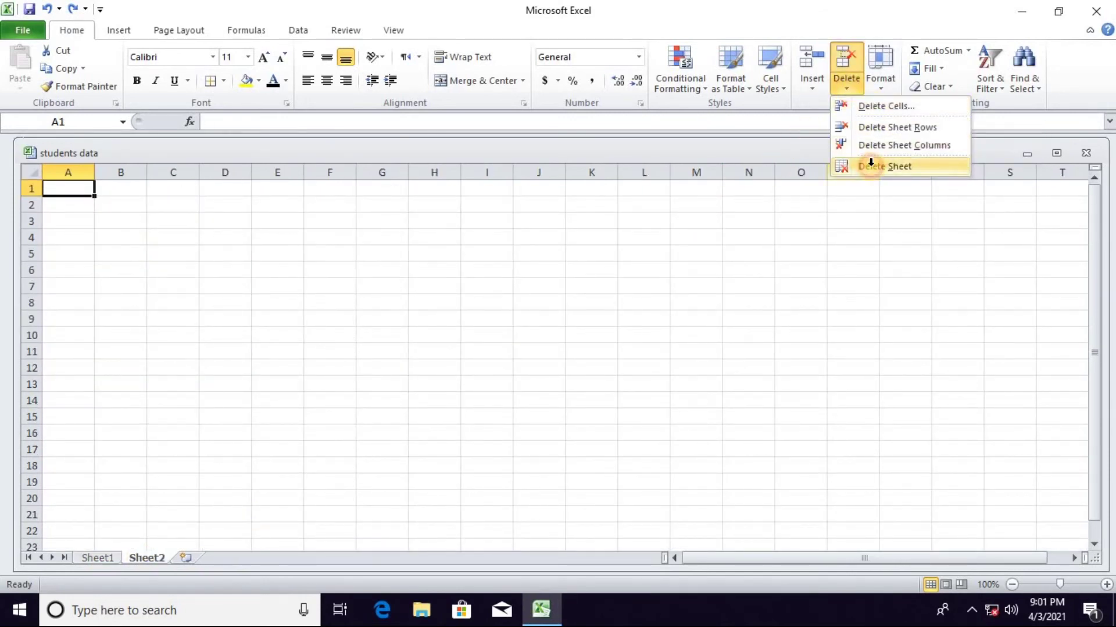
click(186, 559)
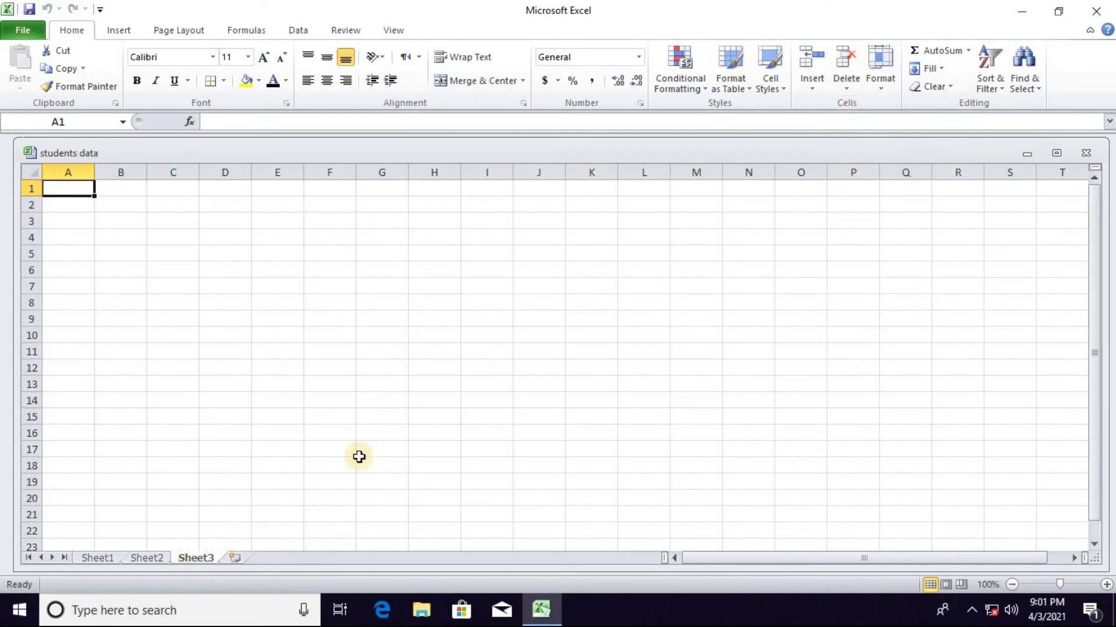
- Return to Sheet1, increase the height of row 2, and fit it back to its contents with AutoFit Row Height
click(881, 93)
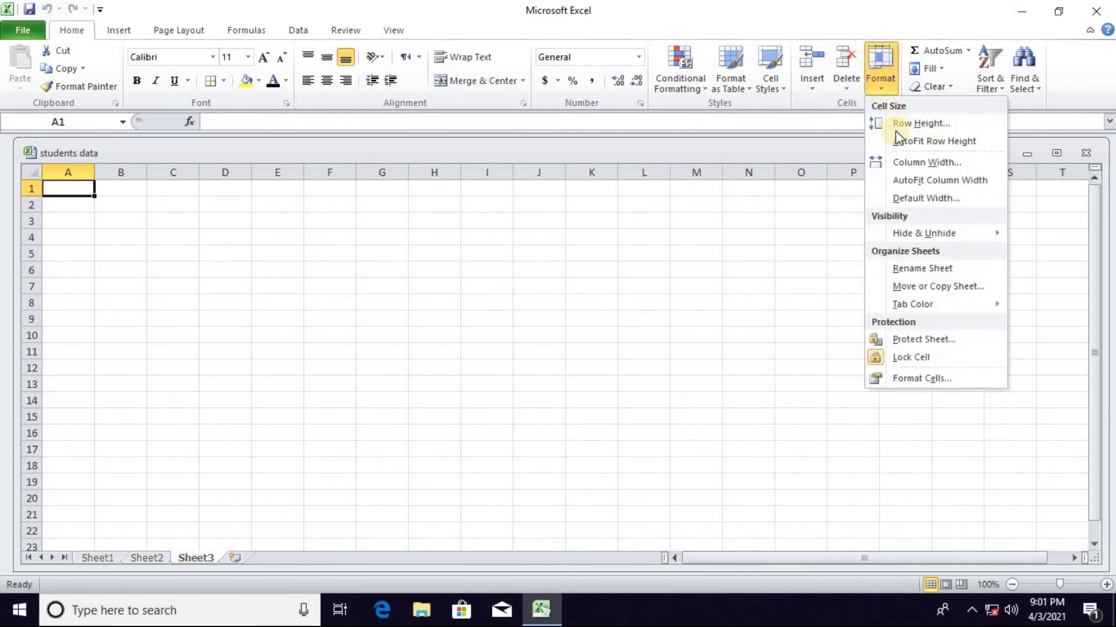
click(589, 234)
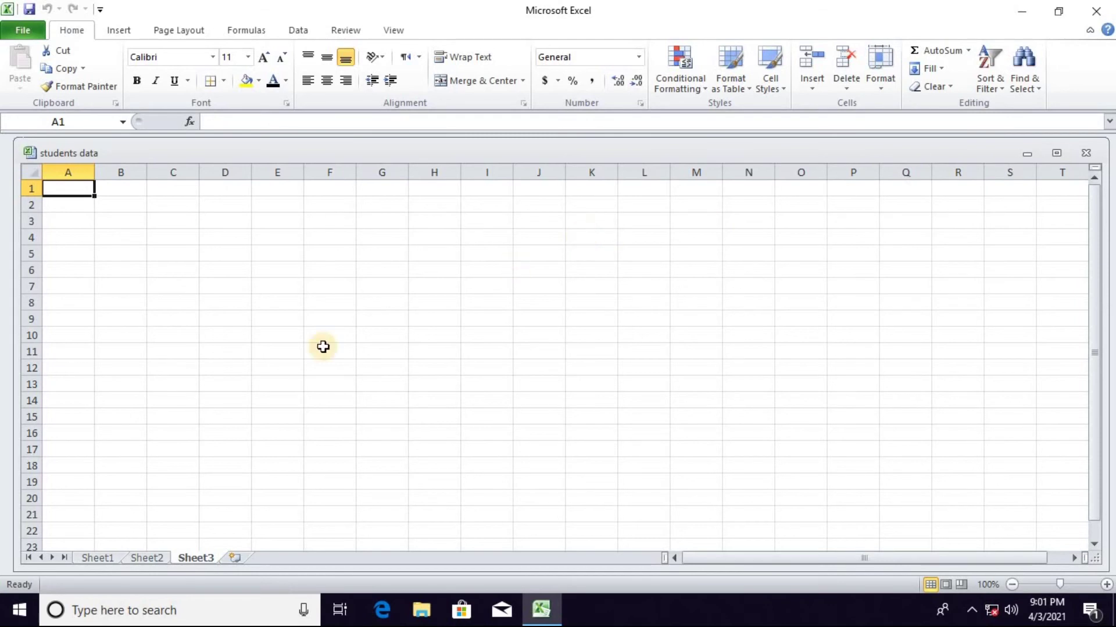
click(98, 558)
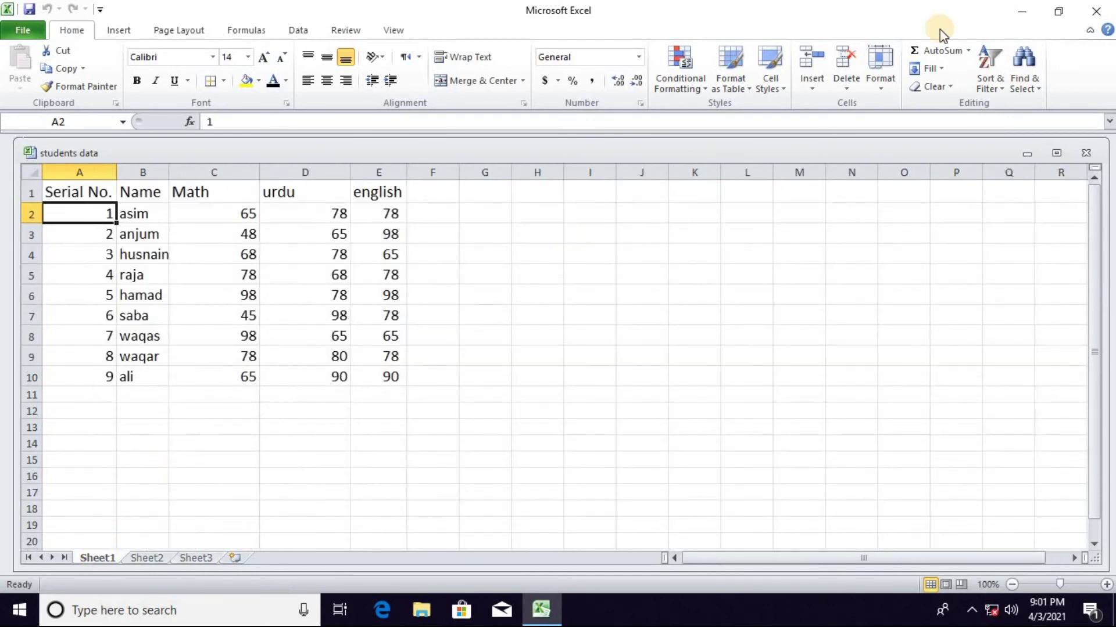
click(885, 87)
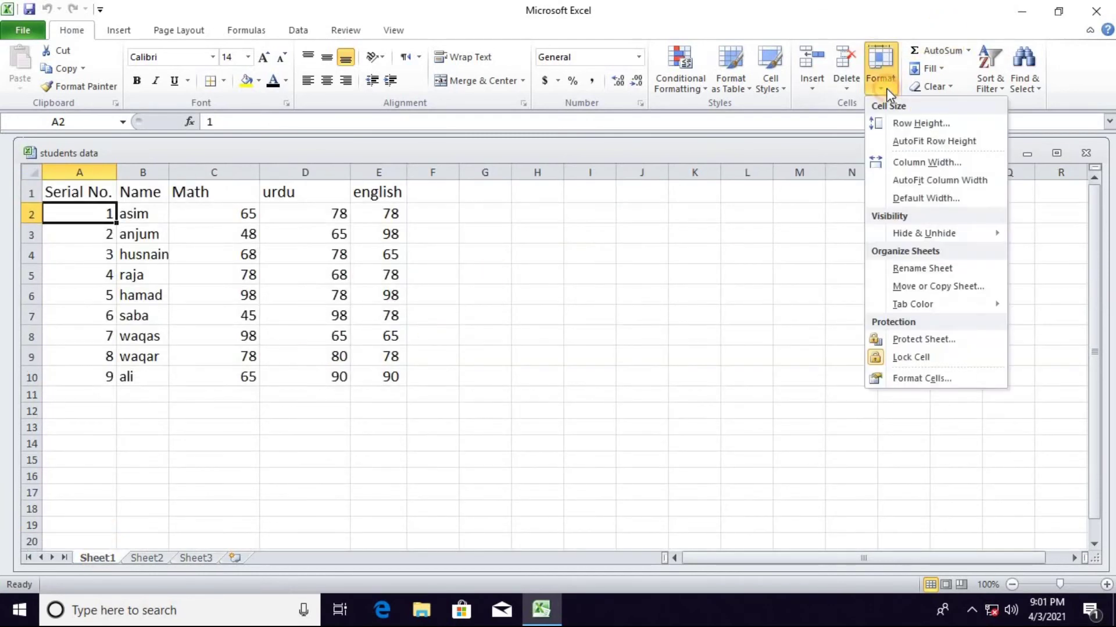
click(908, 124)
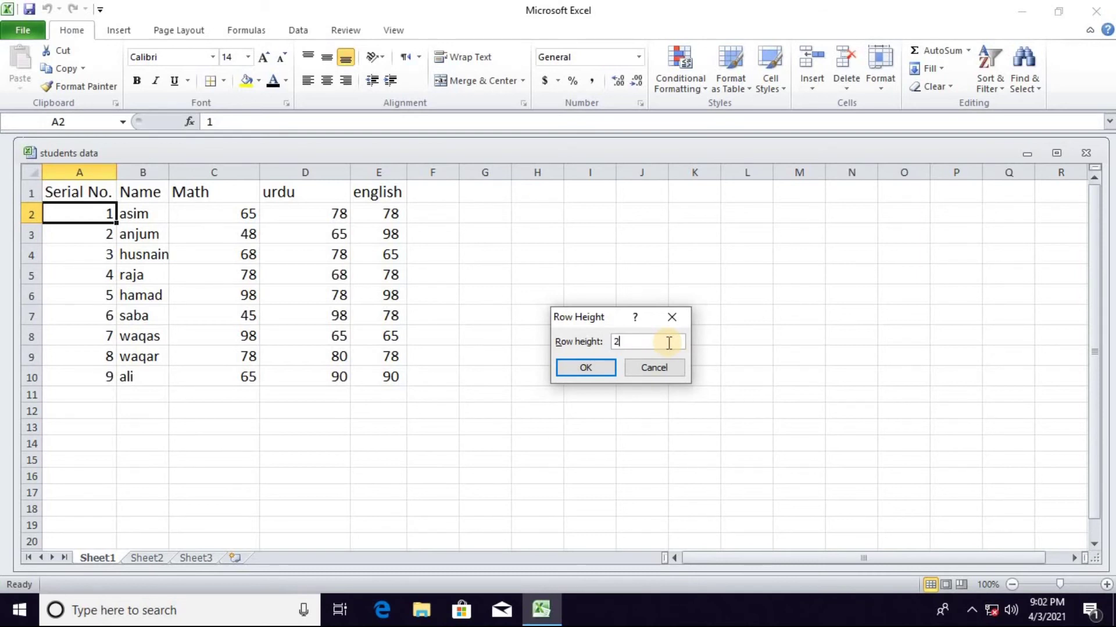
key(Return)
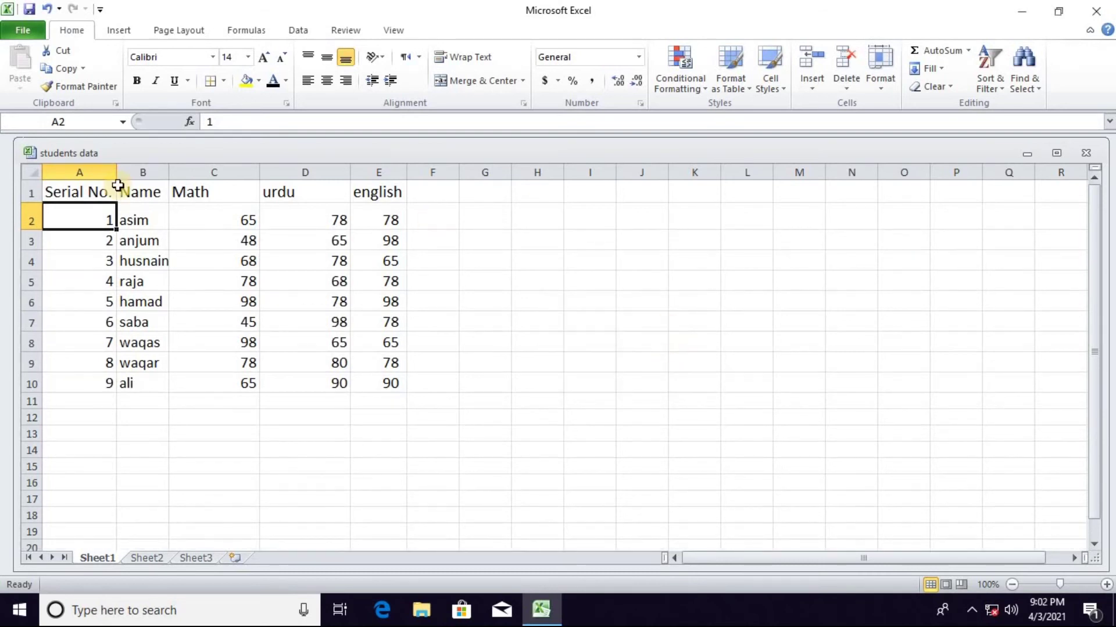
click(880, 81)
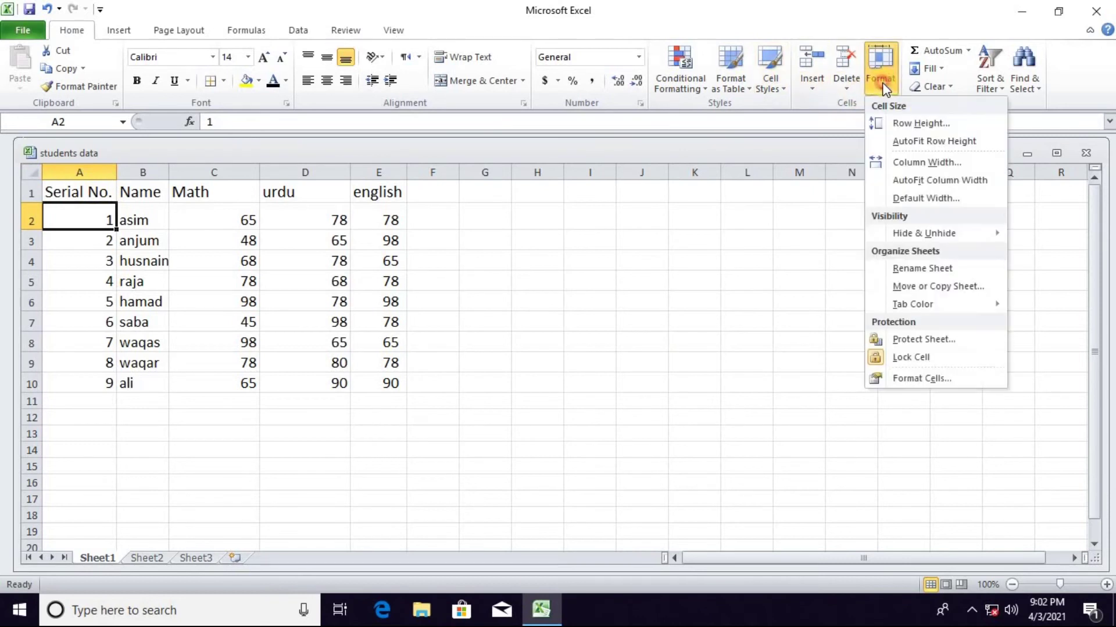
click(942, 145)
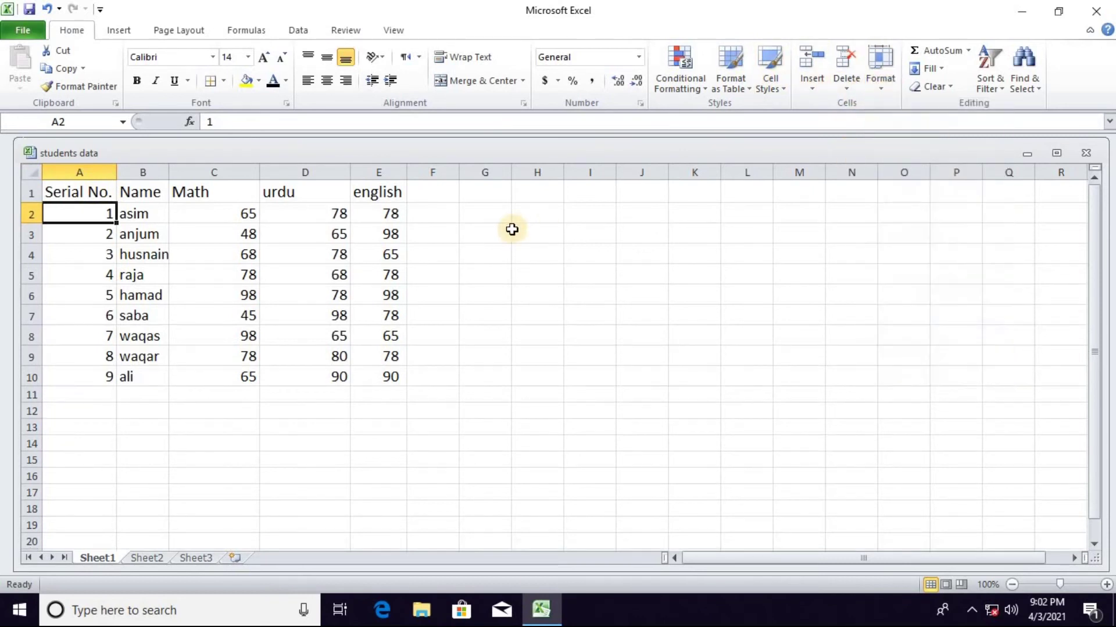
- Hide row 2, the first student's record, on Sheet1
click(882, 87)
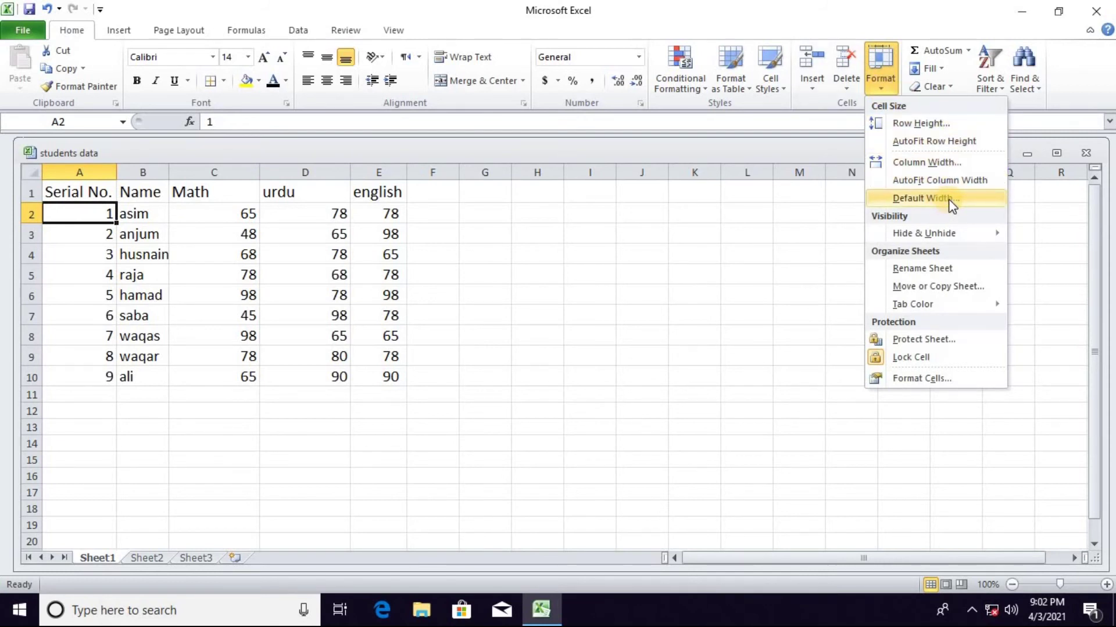
mouse_move(951, 236)
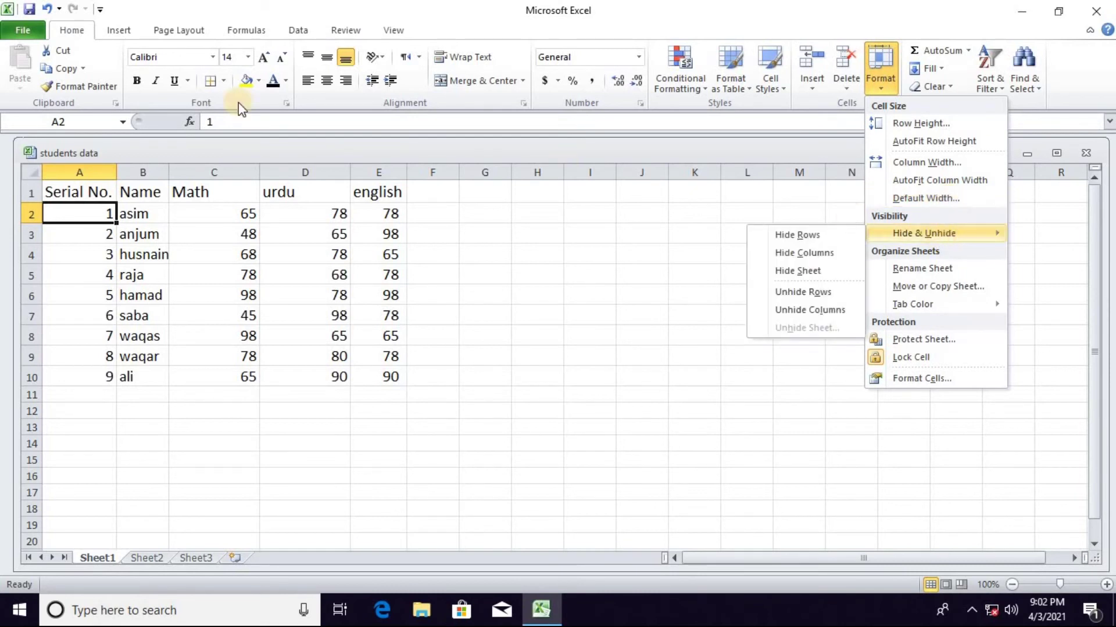
click(145, 209)
click(145, 212)
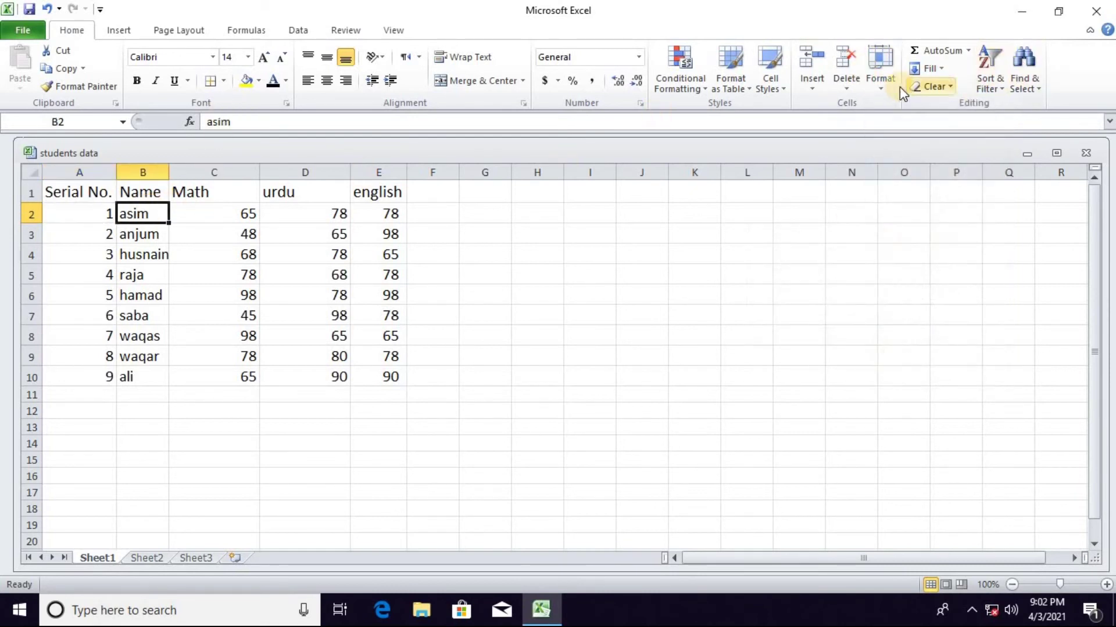
click(881, 87)
mouse_move(923, 233)
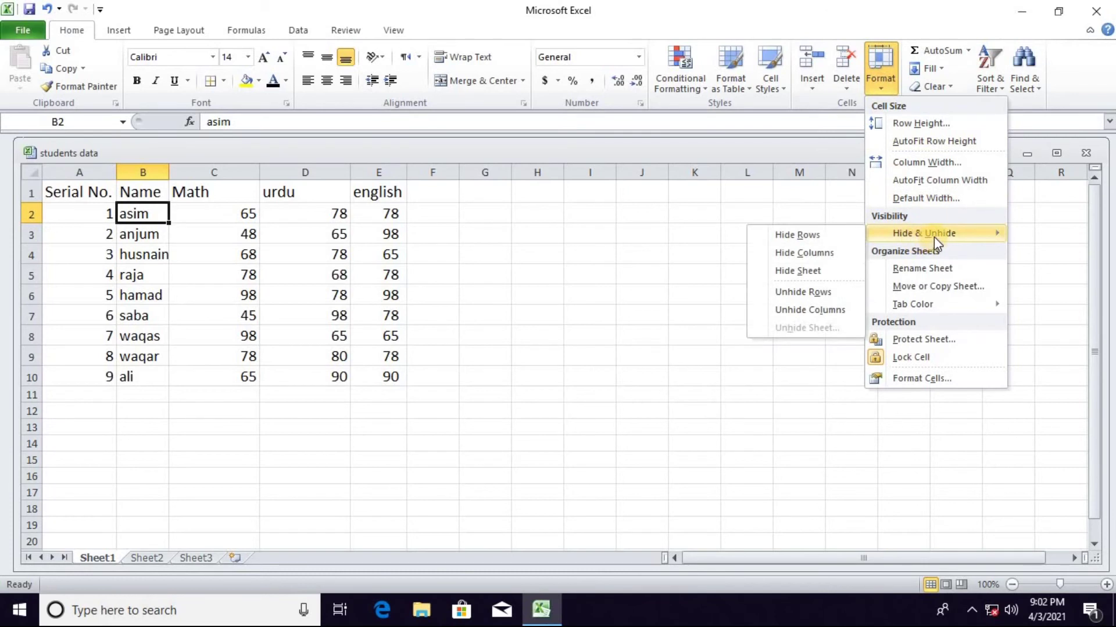
click(827, 233)
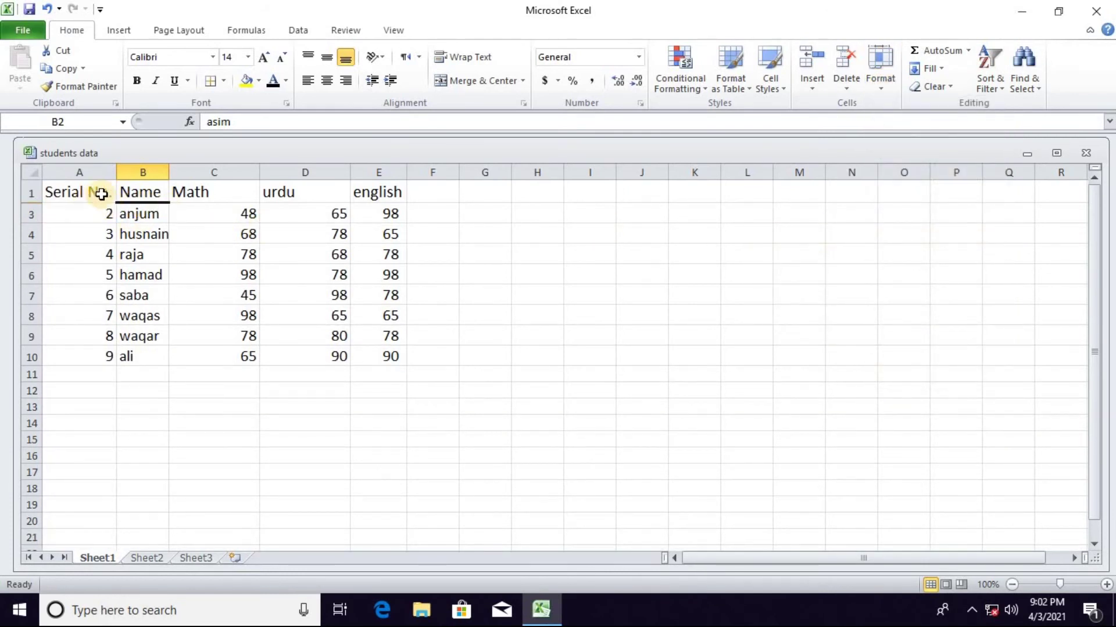
- Try to bring back hidden row 2 with Unhide Rows, starting from header cells B1 and A1
click(124, 195)
drag(25, 204, 28, 197)
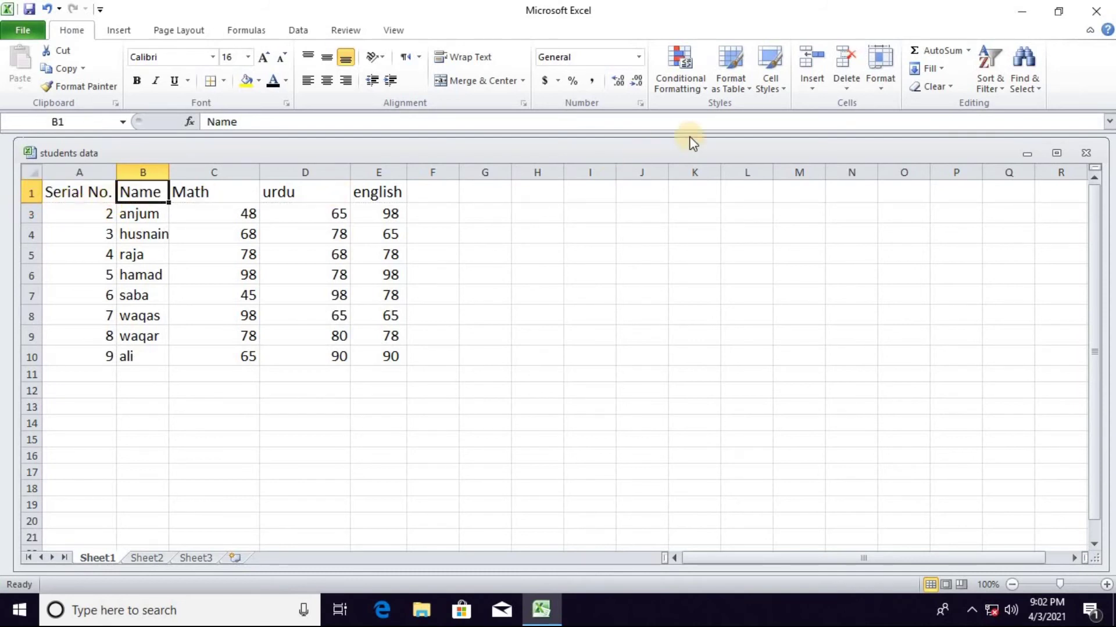
click(882, 88)
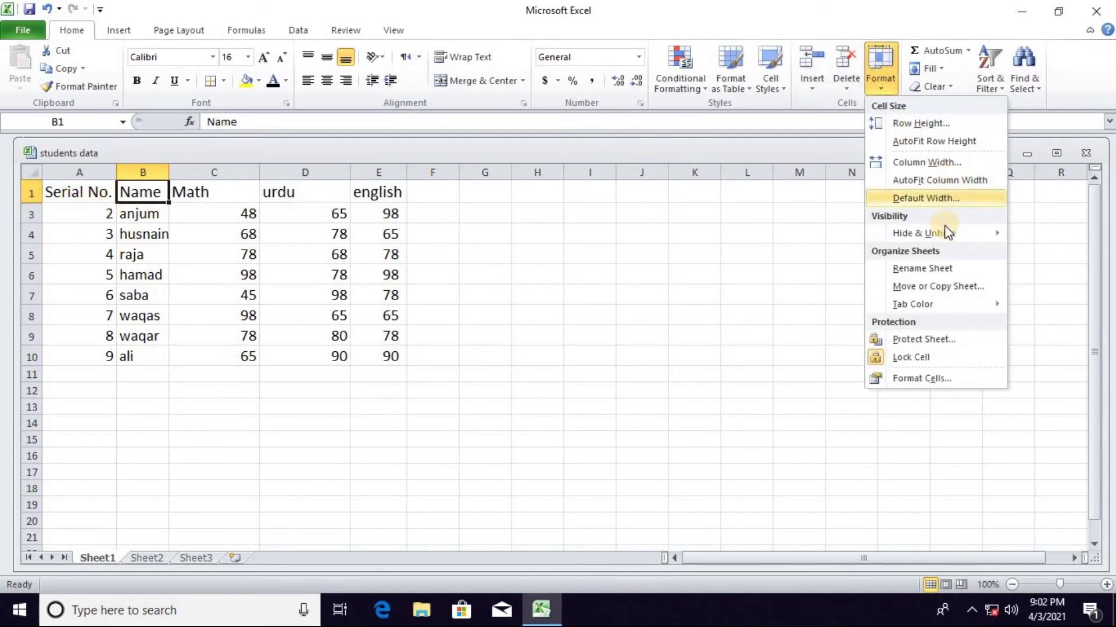
mouse_move(959, 239)
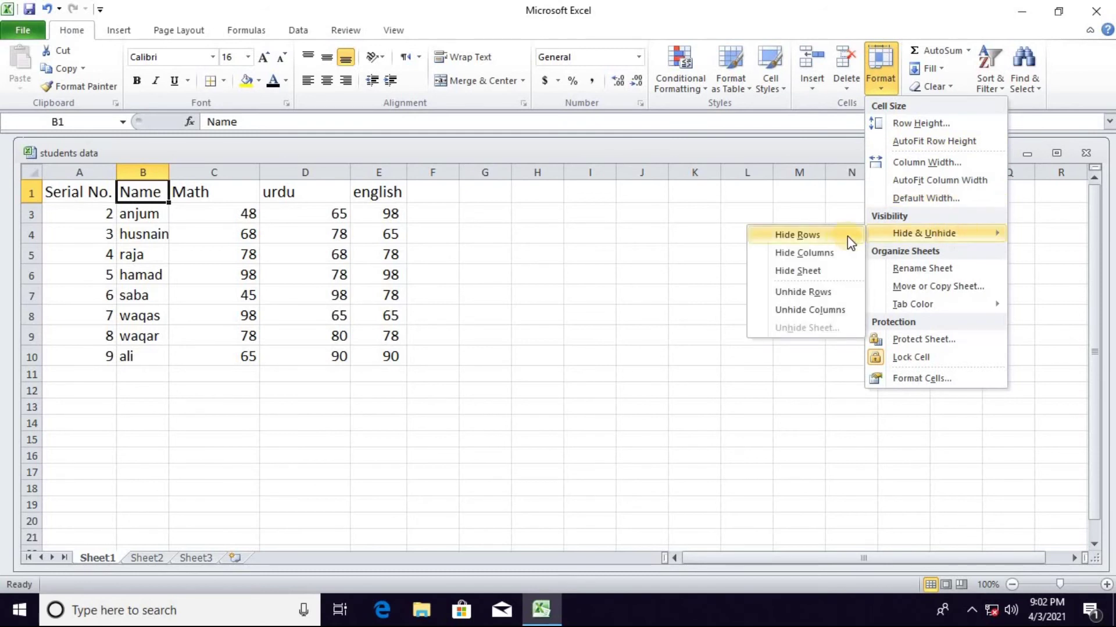
click(796, 293)
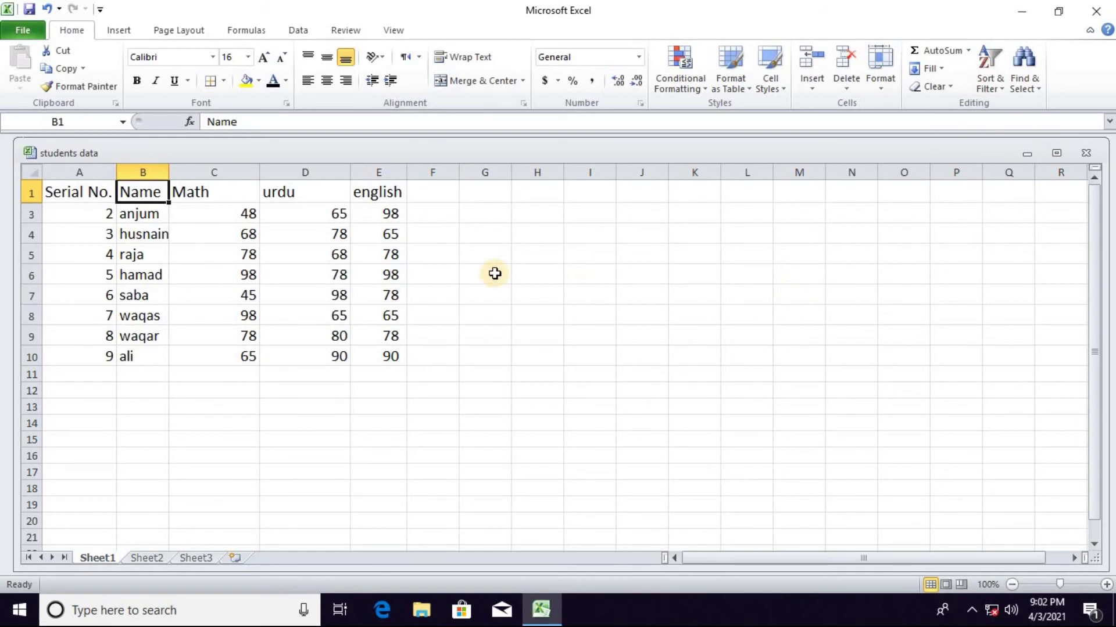
click(320, 236)
click(90, 200)
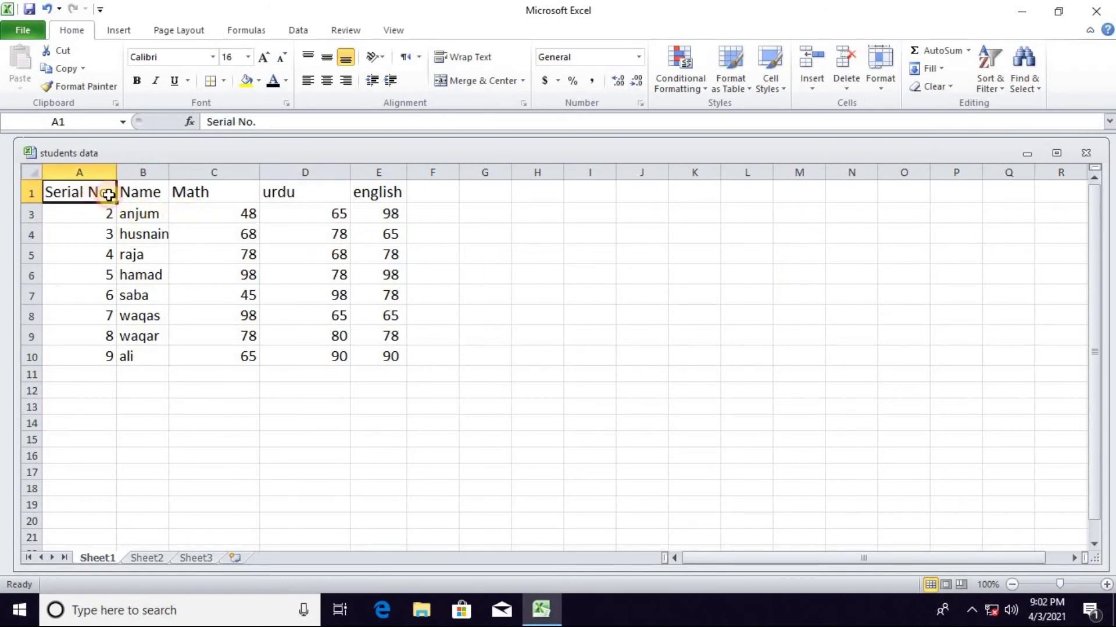
click(851, 86)
click(875, 84)
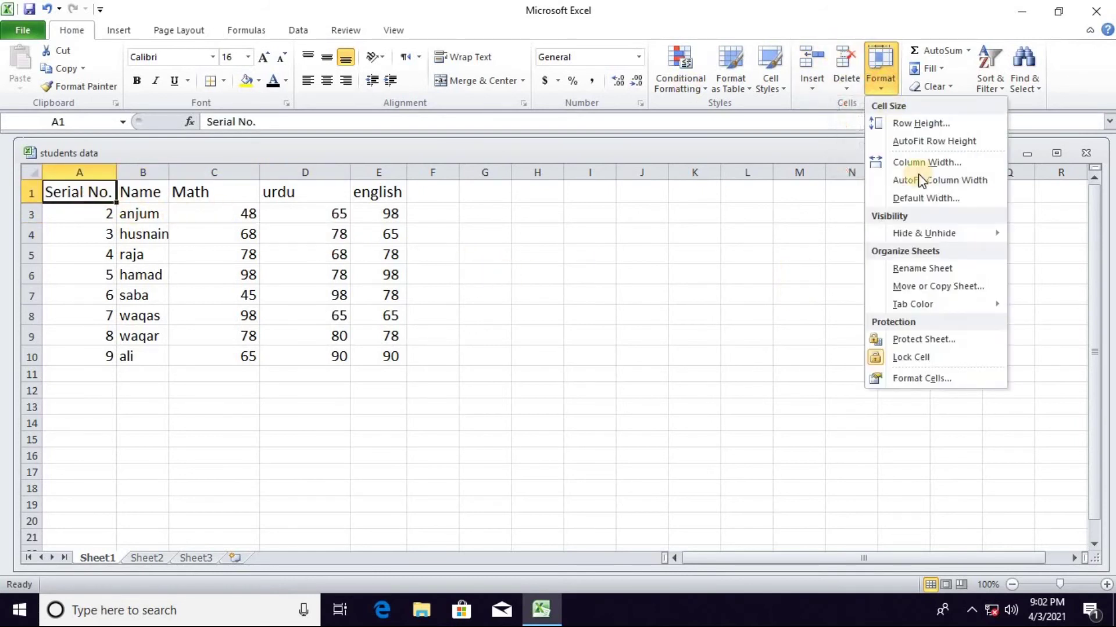
mouse_move(956, 238)
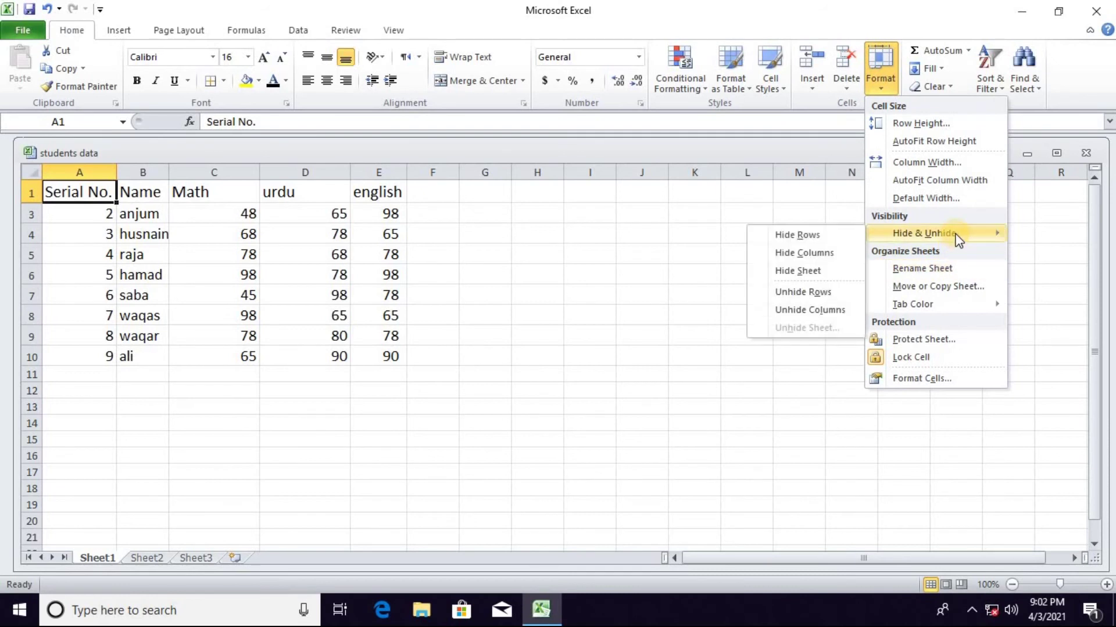
click(834, 296)
- Rename the Sheet1 worksheet as march
click(883, 92)
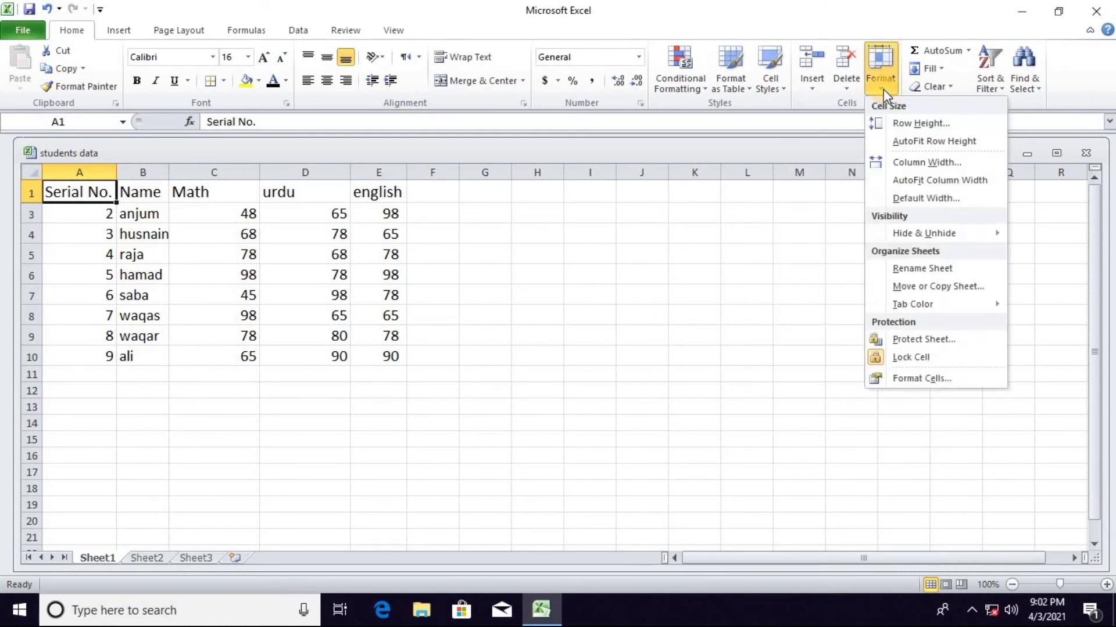
mouse_move(952, 235)
click(930, 271)
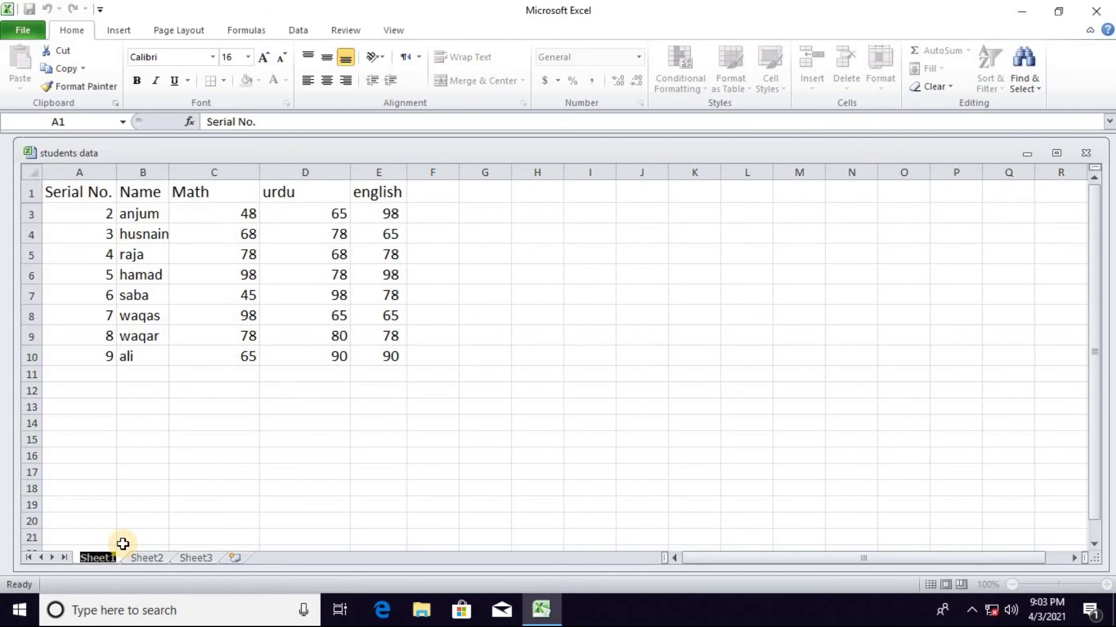
text(2021)
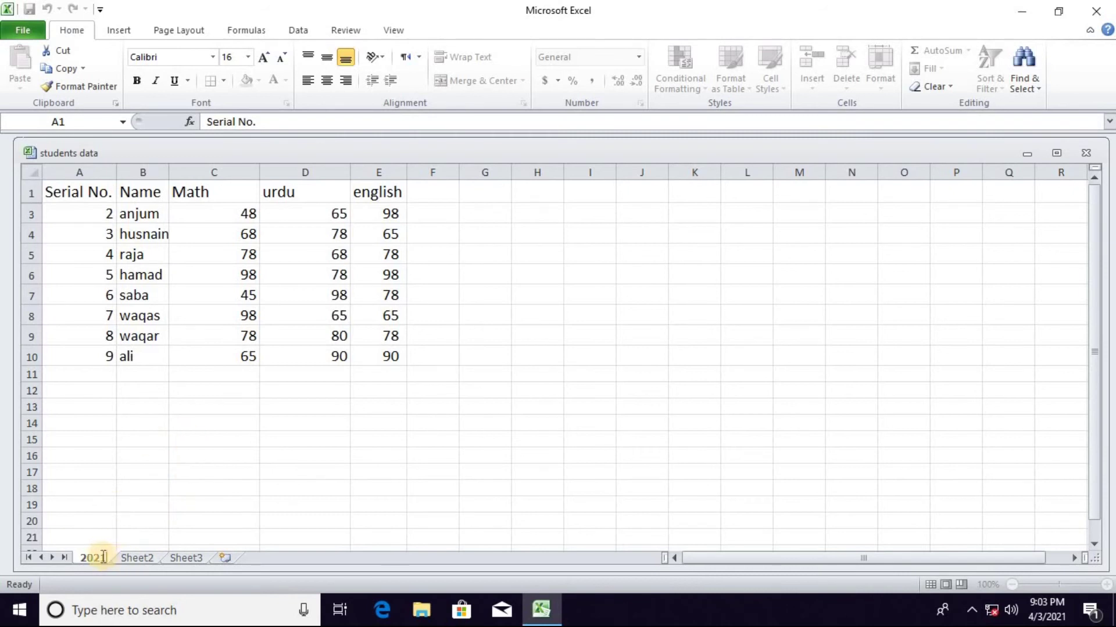
drag(103, 559, 69, 566)
text(ar)
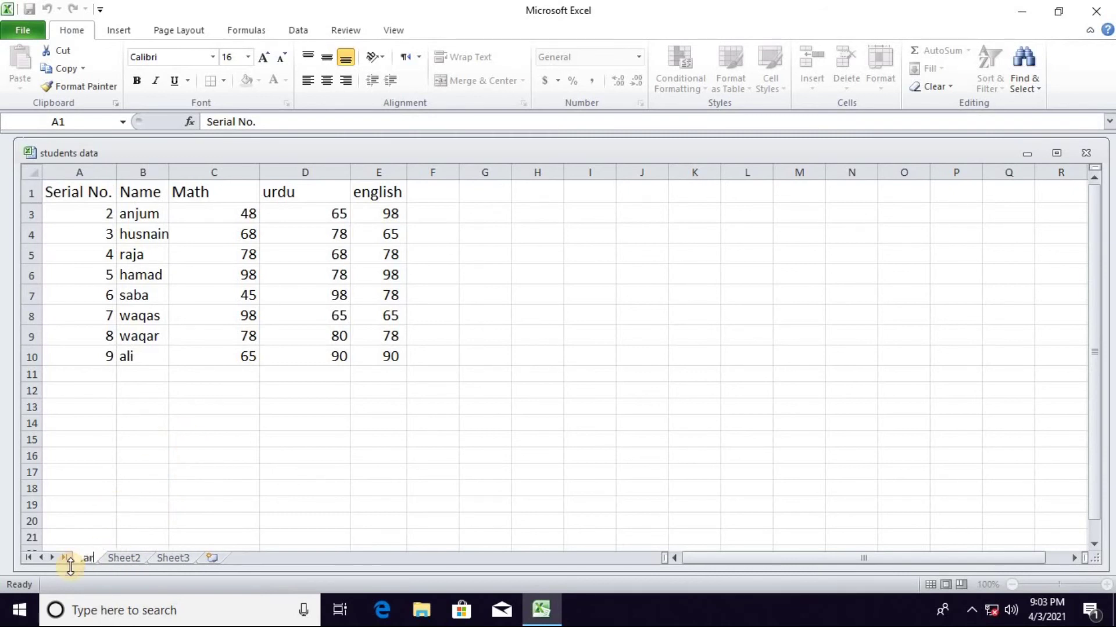
key(BackSpace)
key(BackSpace)
text(march)
key(Return)
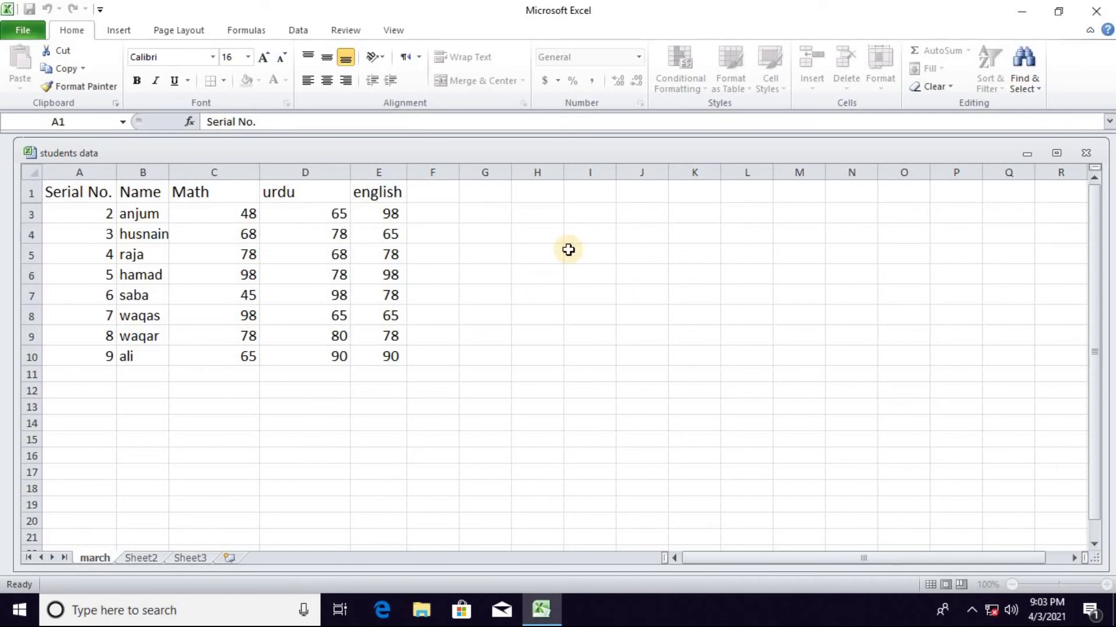
- In the Protect Sheet settings, allow formatting cells, columns and rows, inserting columns, rows and hyperlinks, and deleting columns
click(726, 276)
click(882, 87)
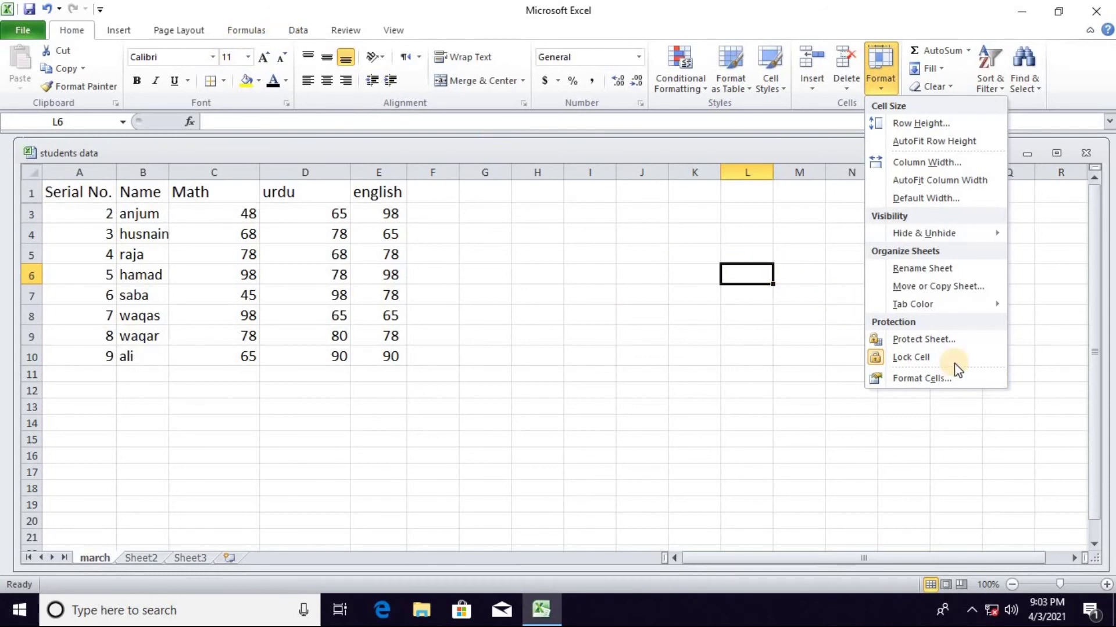
click(936, 342)
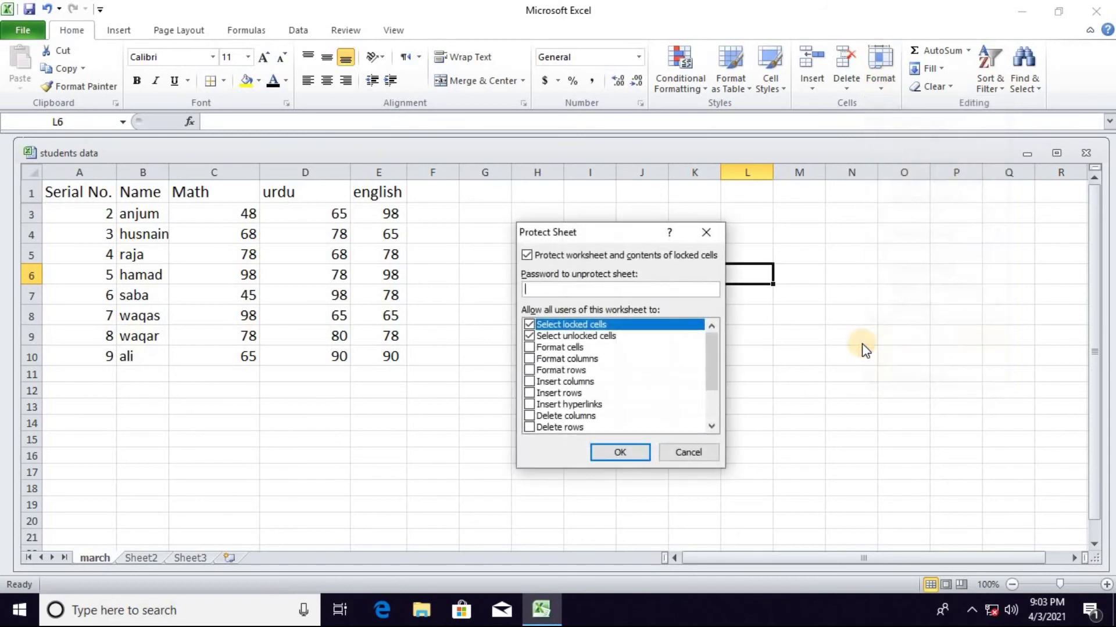
click(529, 348)
click(529, 359)
click(529, 370)
click(530, 382)
click(529, 393)
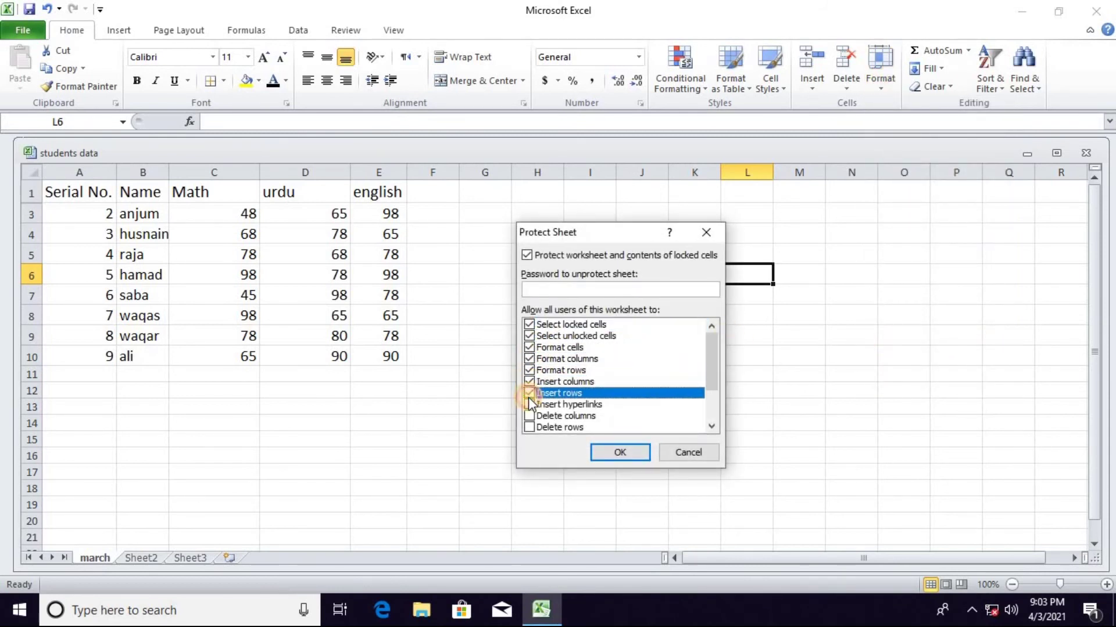
click(529, 416)
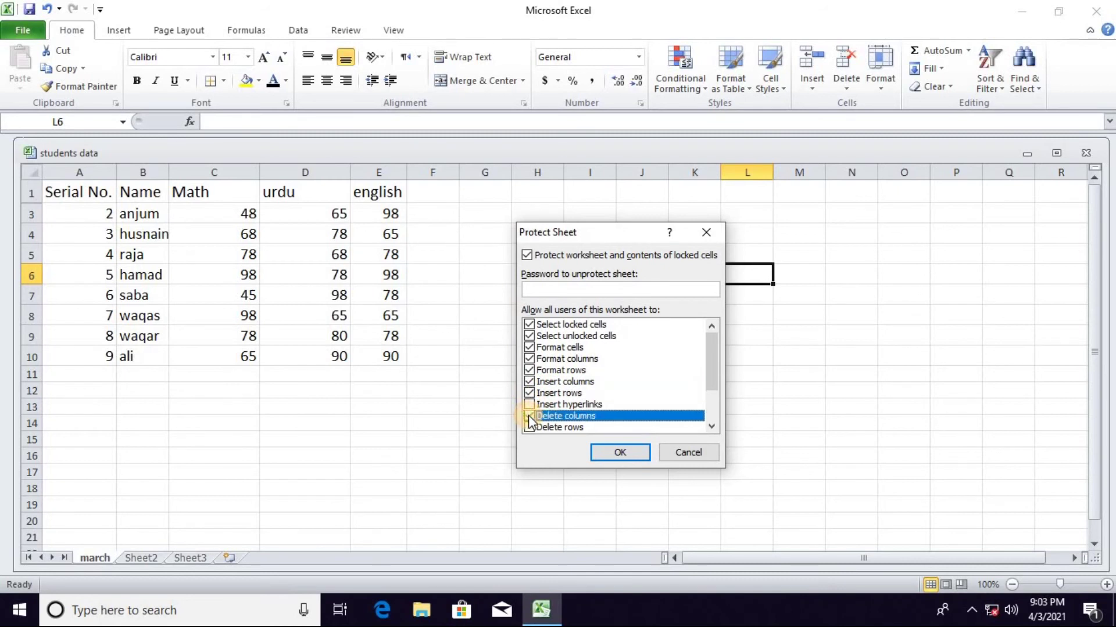
click(532, 406)
- Also allow AutoFilter, PivotTable reports, and editing objects and scenarios, enter the password to unprotect the sheet, and cancel the protection
scroll(540, 407, down, 2)
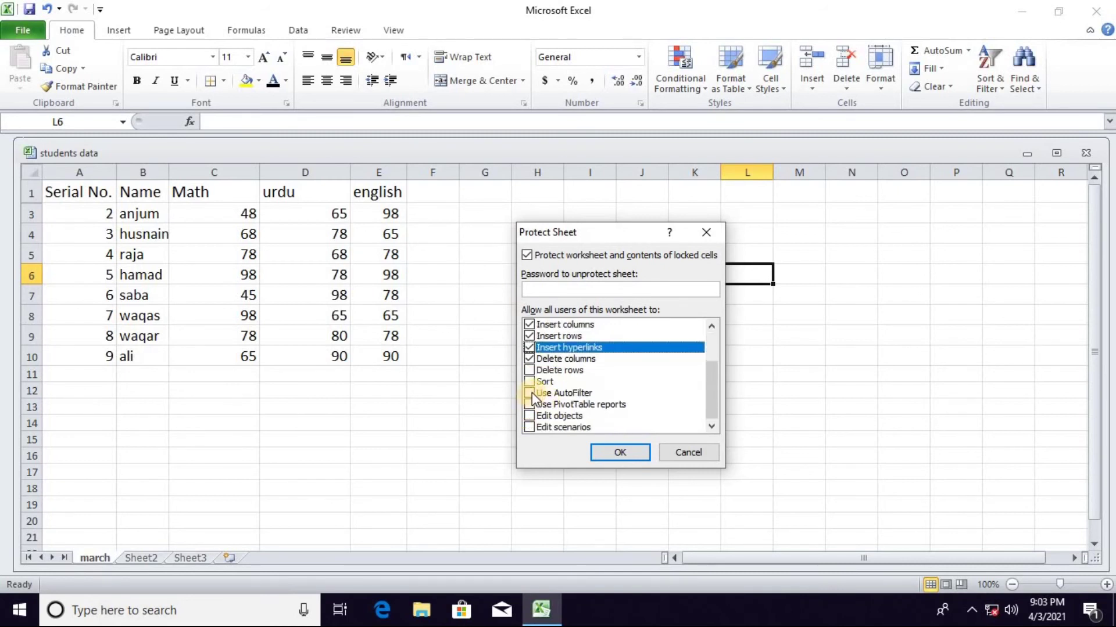
click(529, 393)
click(529, 404)
click(528, 416)
click(529, 428)
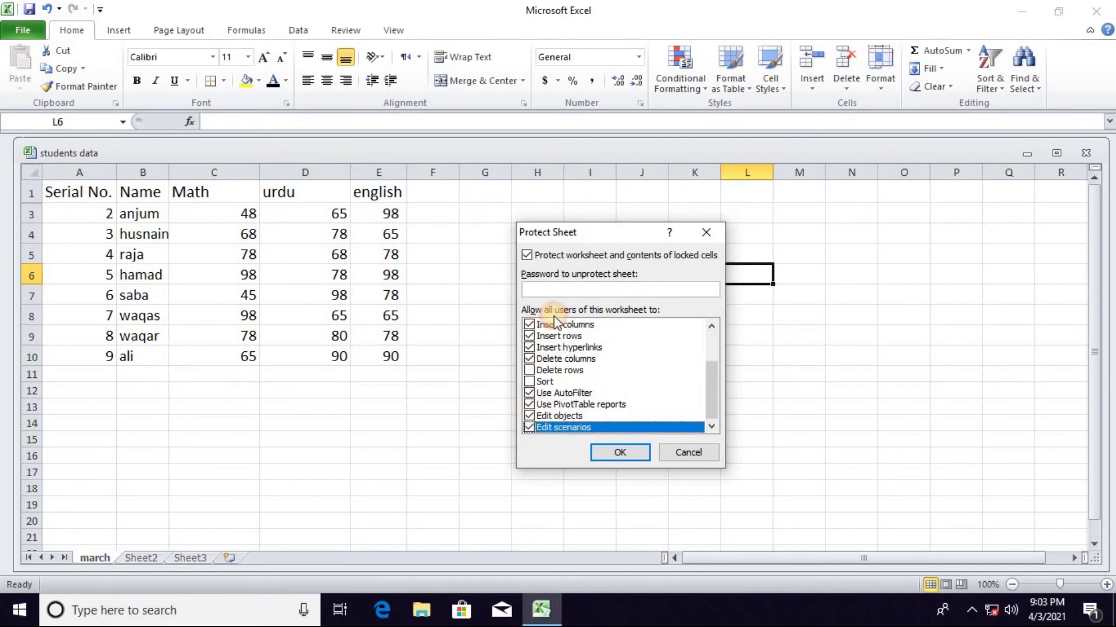
click(584, 286)
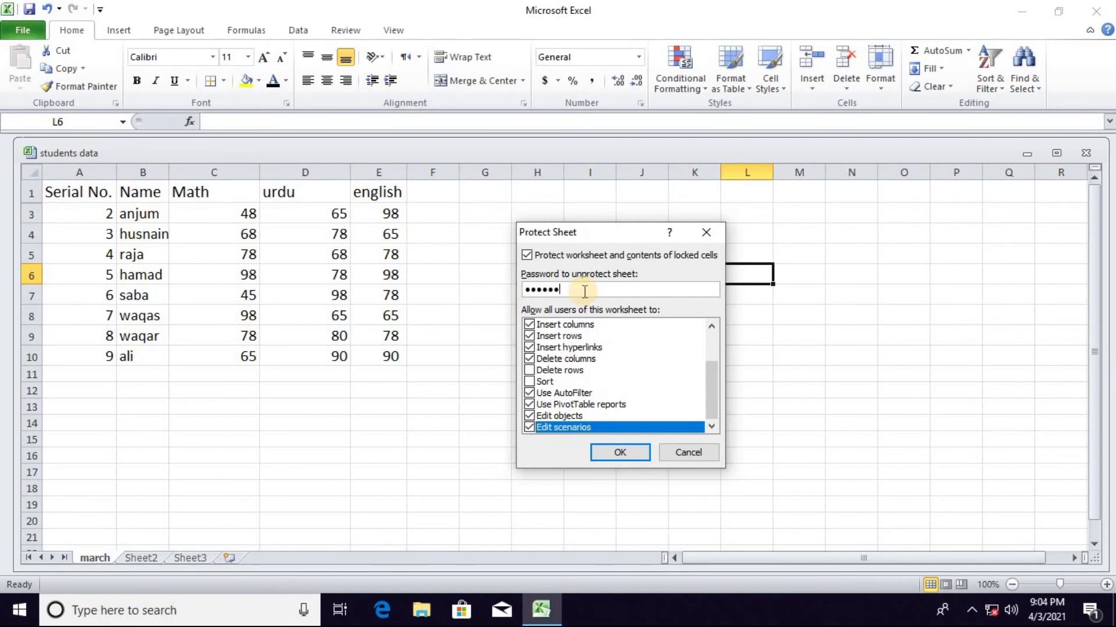
click(684, 453)
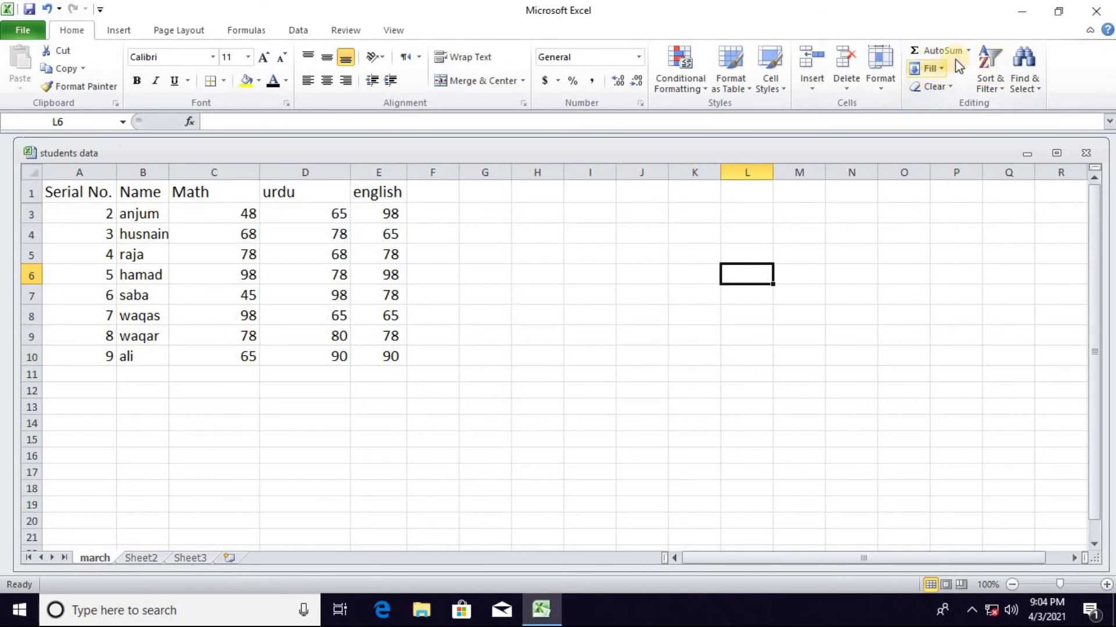
- Add up the Math, urdu and english marks in C3:E3 in cell F3 with the AutoSum Sum function
drag(391, 211, 390, 295)
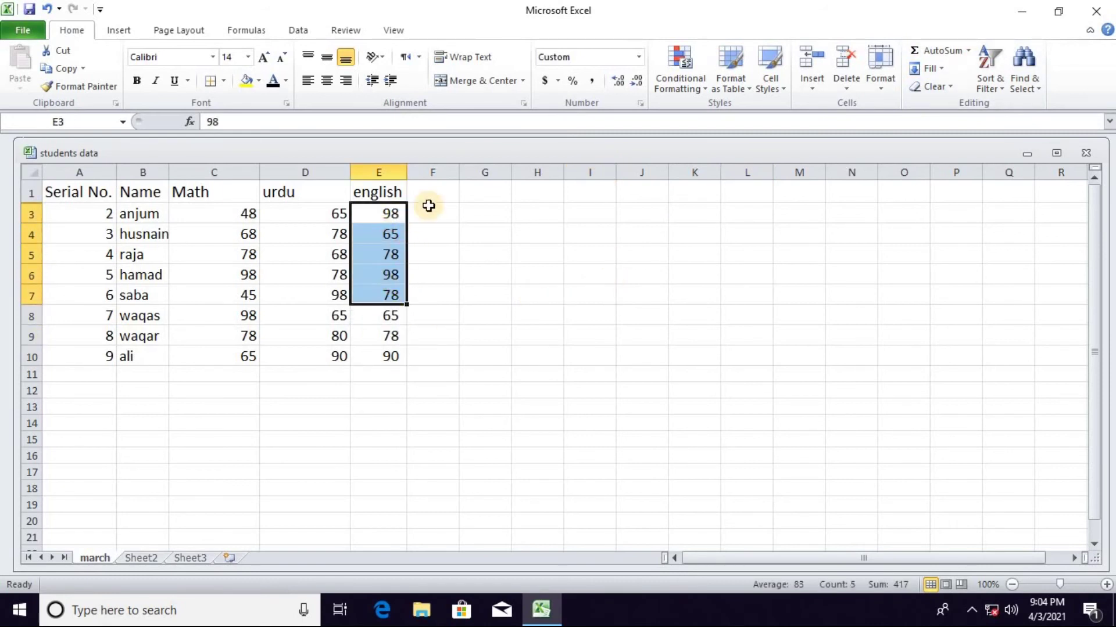
click(430, 210)
drag(210, 211, 395, 213)
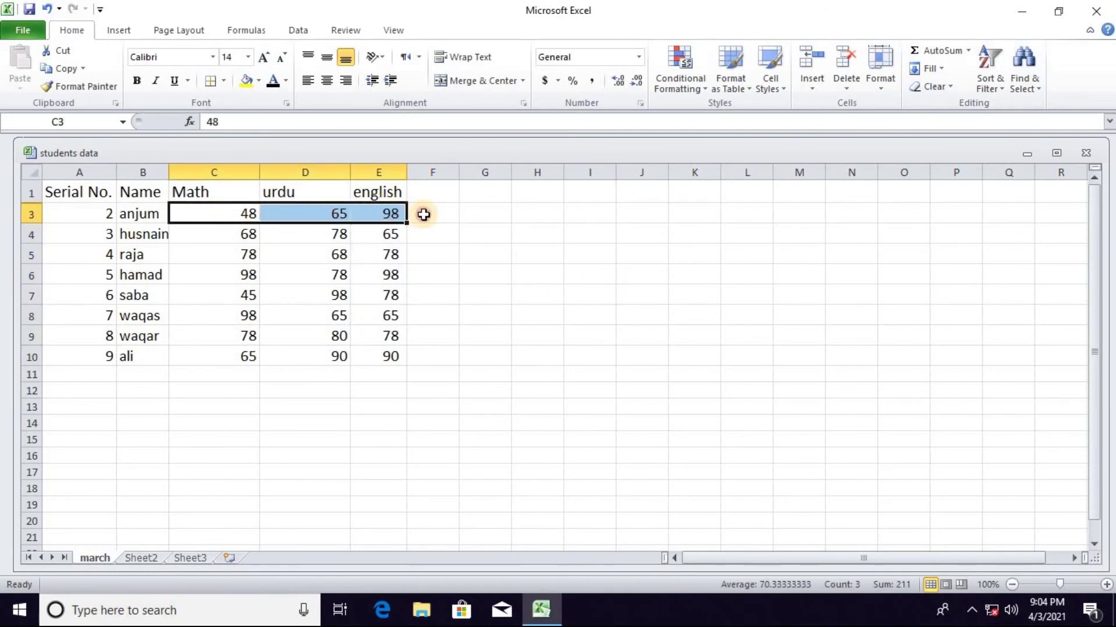
click(429, 216)
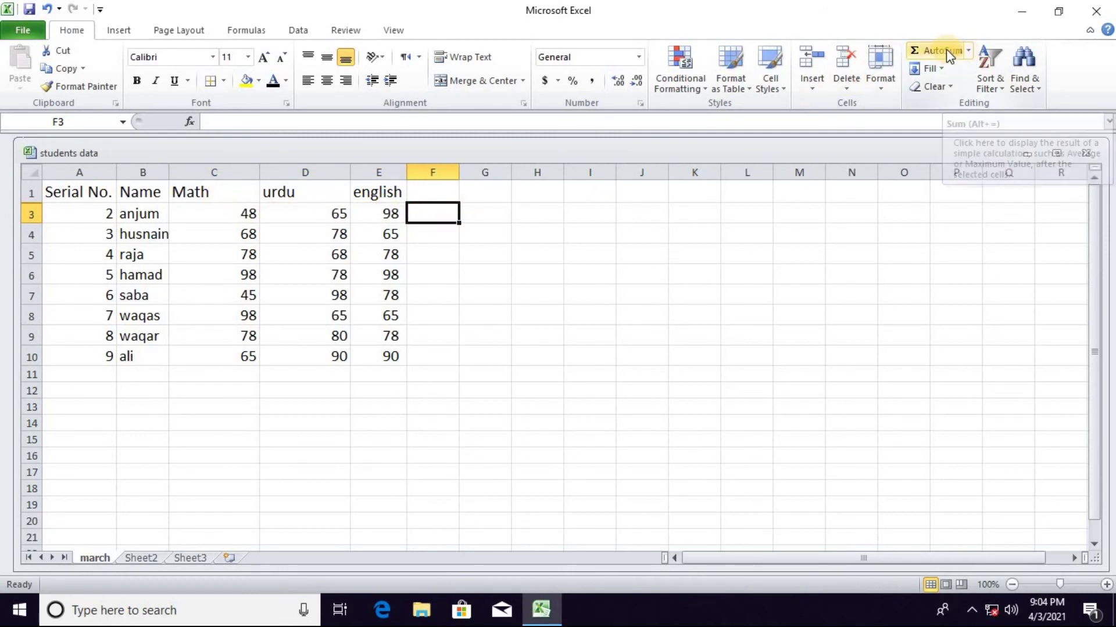
click(968, 52)
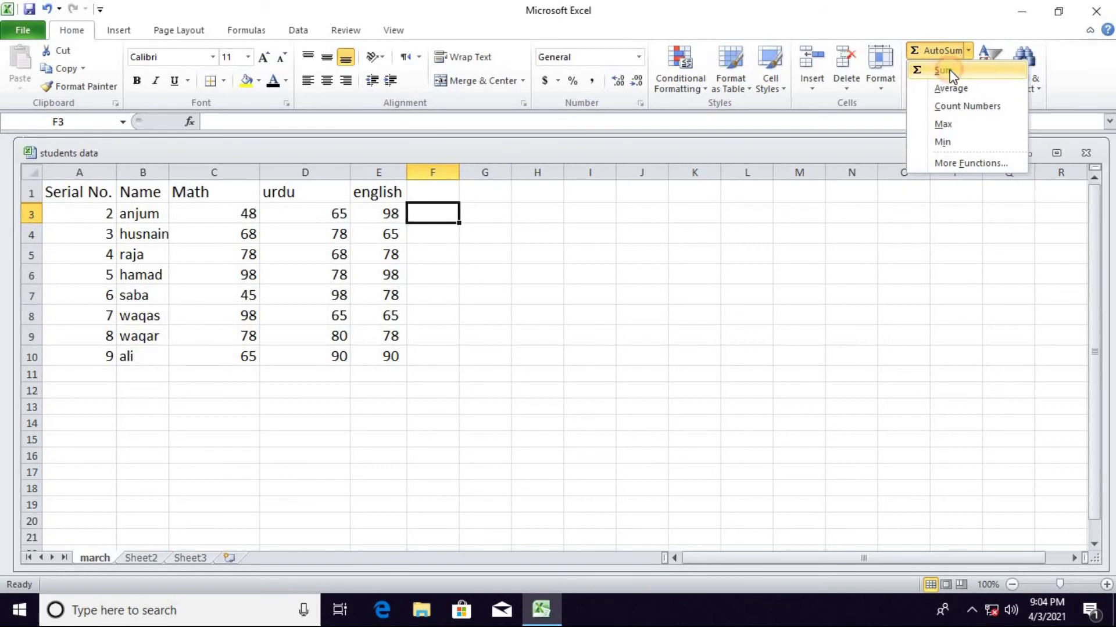
click(951, 72)
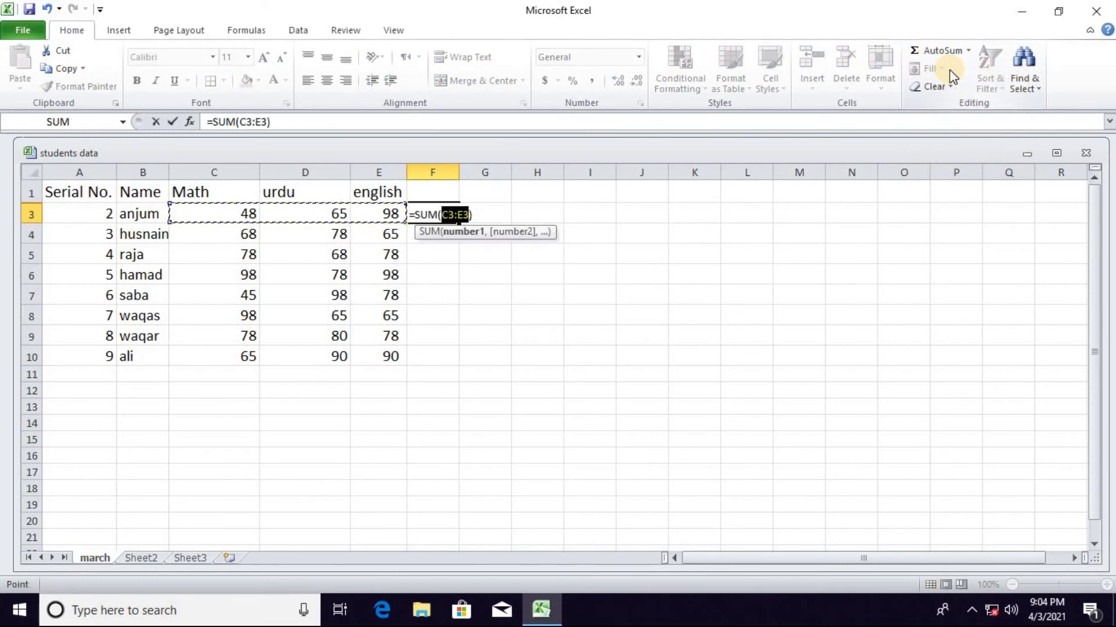
key(Return)
click(443, 217)
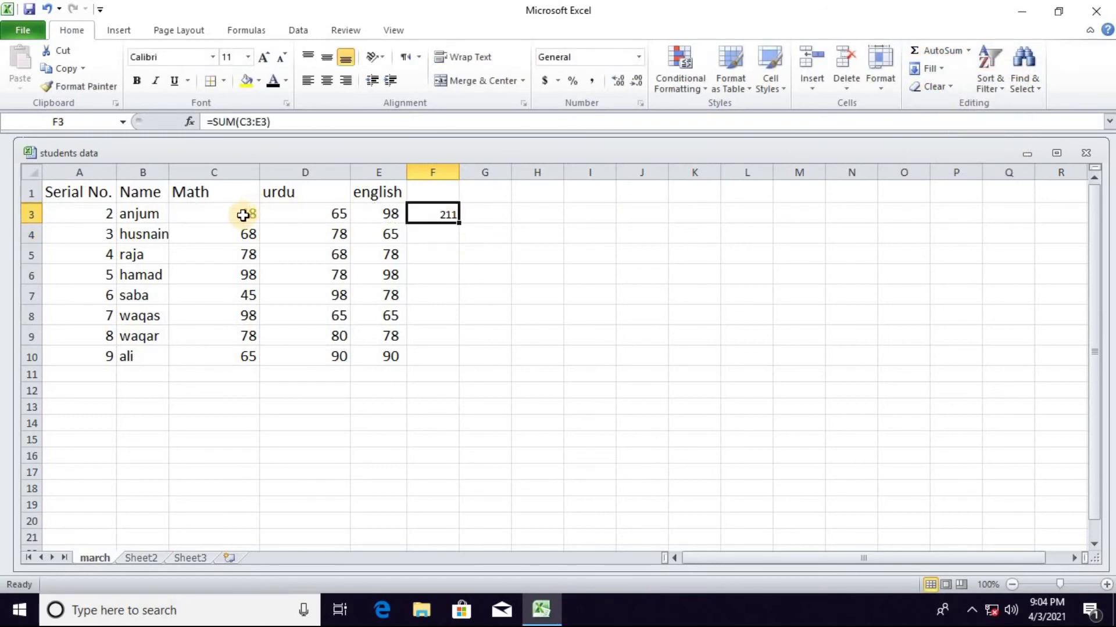
- Label column F with the heading "total" in cell F1
click(429, 189)
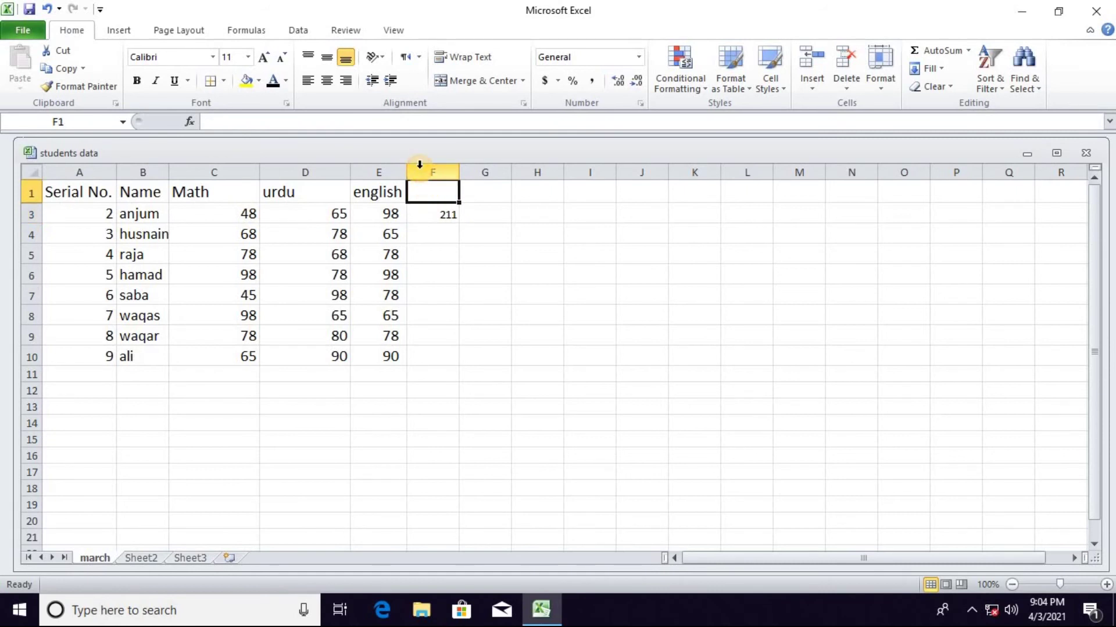
text(total)
click(451, 271)
- Fill the sum formula from F3 down to F10, and undo the fill
click(434, 218)
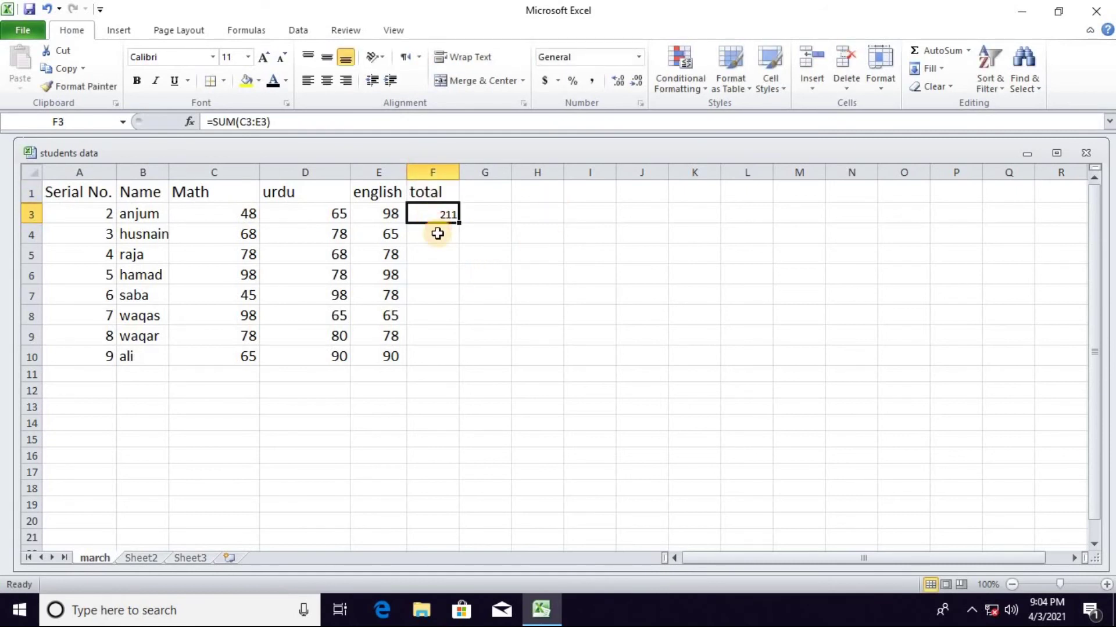
drag(459, 223, 446, 361)
click(486, 313)
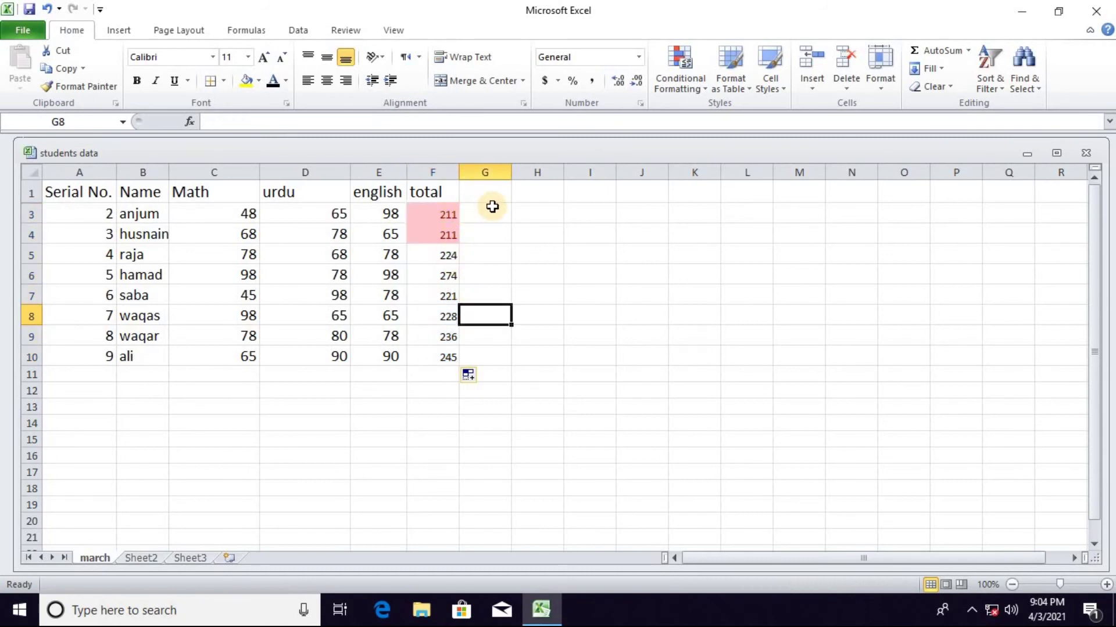
key(ctrl+z)
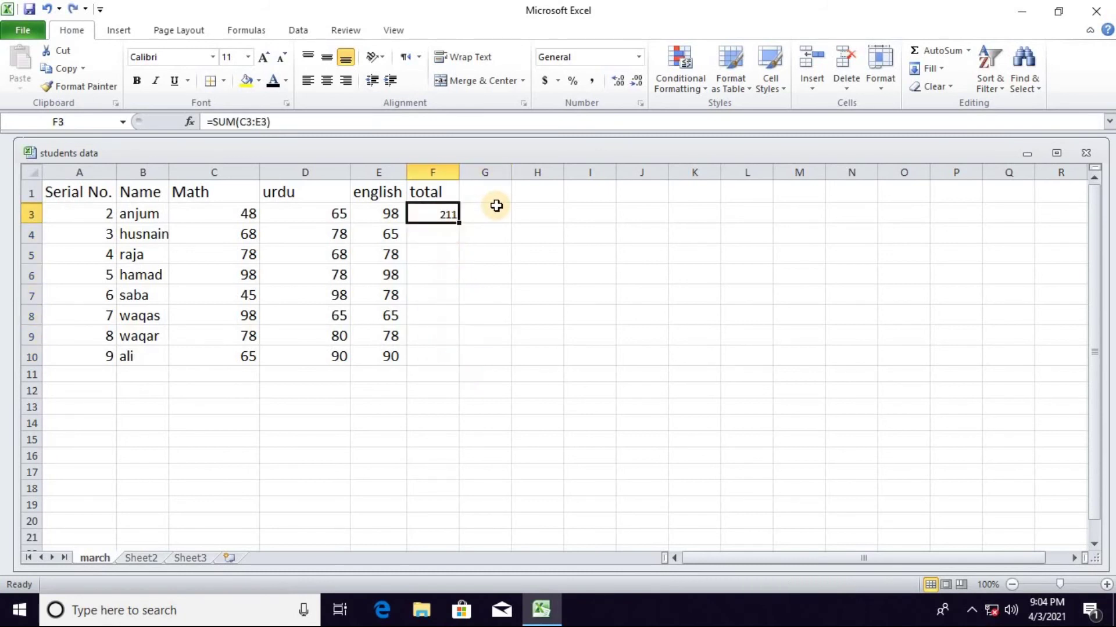
- Add up the marks in C4:E4 in cell F4 with AutoSum
click(447, 233)
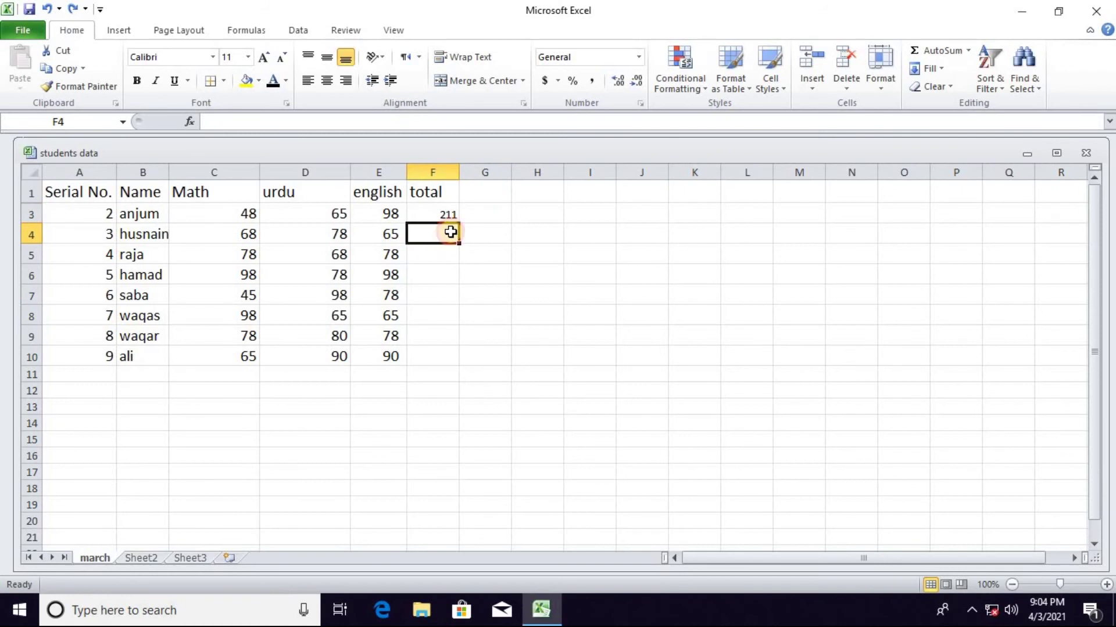
click(947, 50)
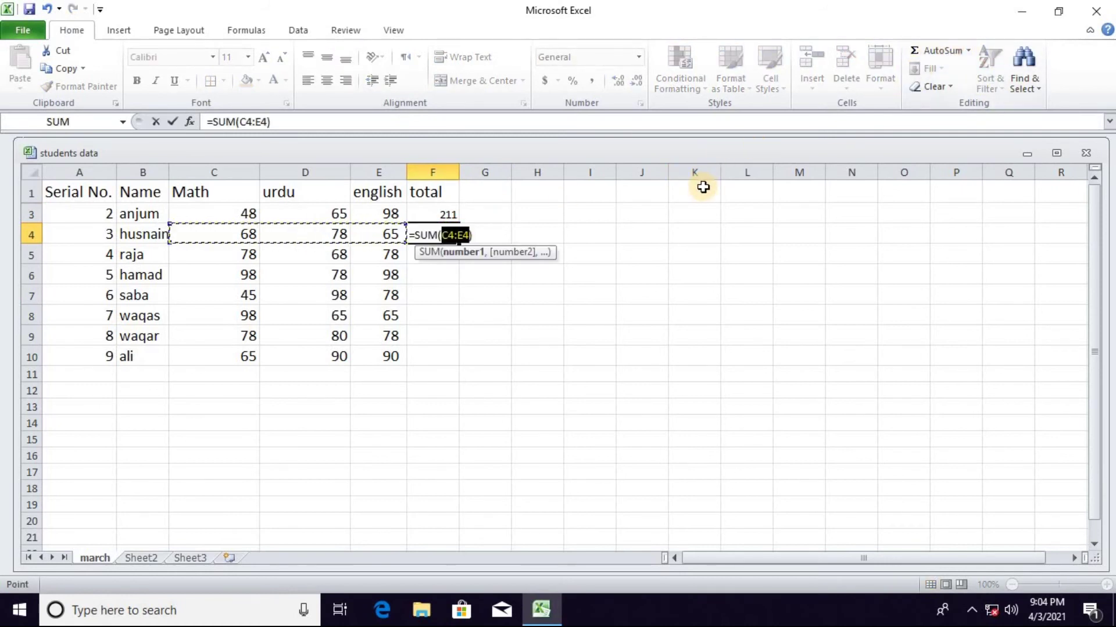
key(Return)
- Add a conditional formatting rule to totals F3:F4 that gives Unique values Light Red Fill with Dark Red Text
drag(443, 212, 443, 235)
click(686, 93)
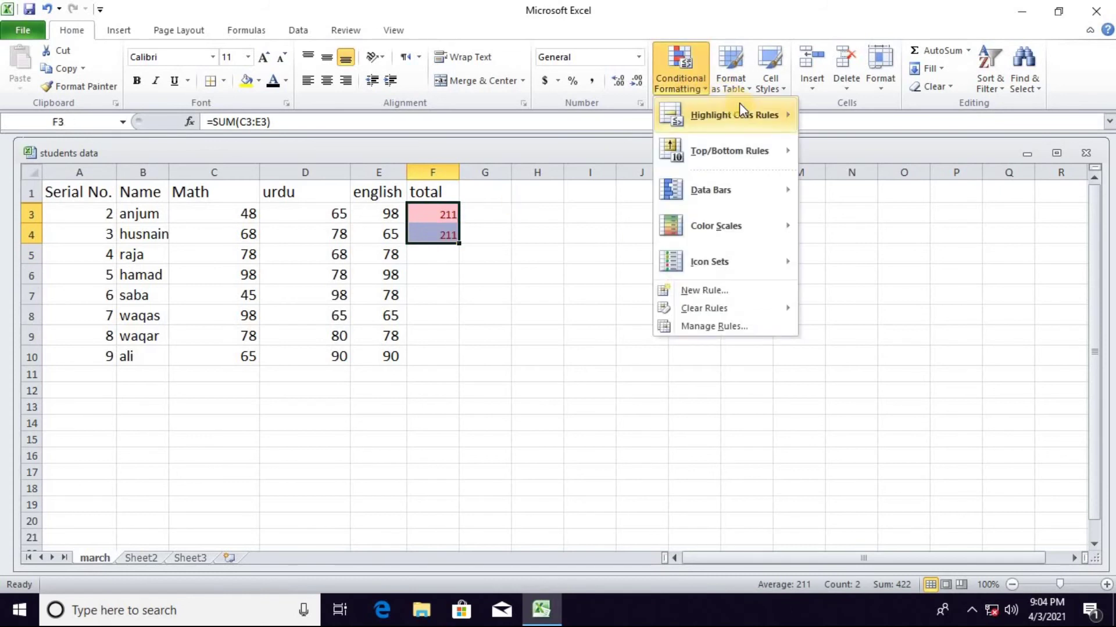
mouse_move(781, 110)
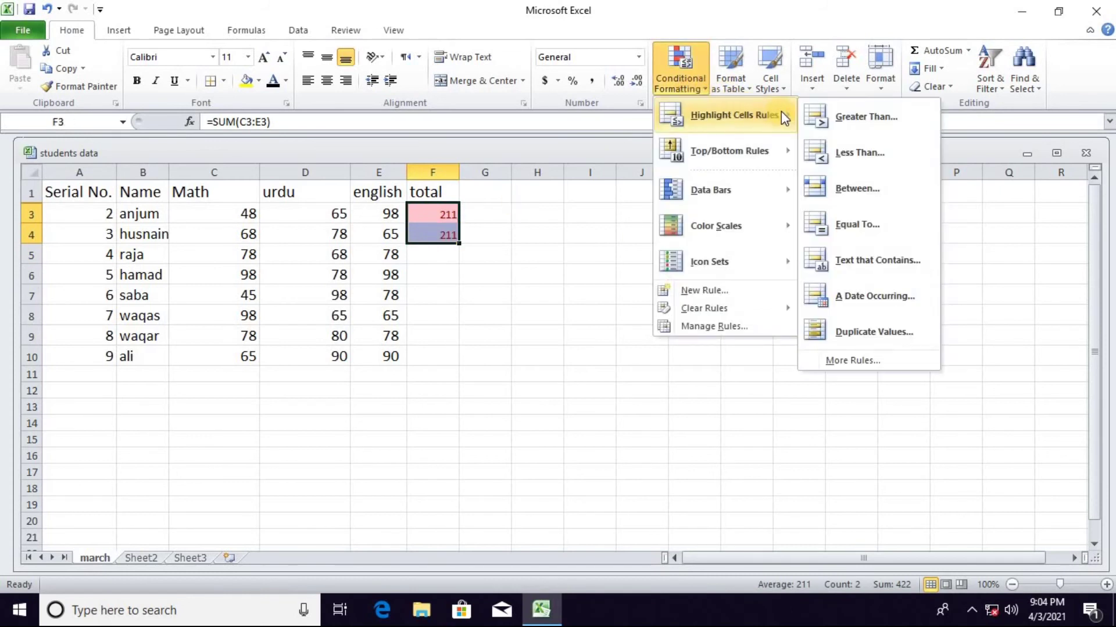
click(884, 333)
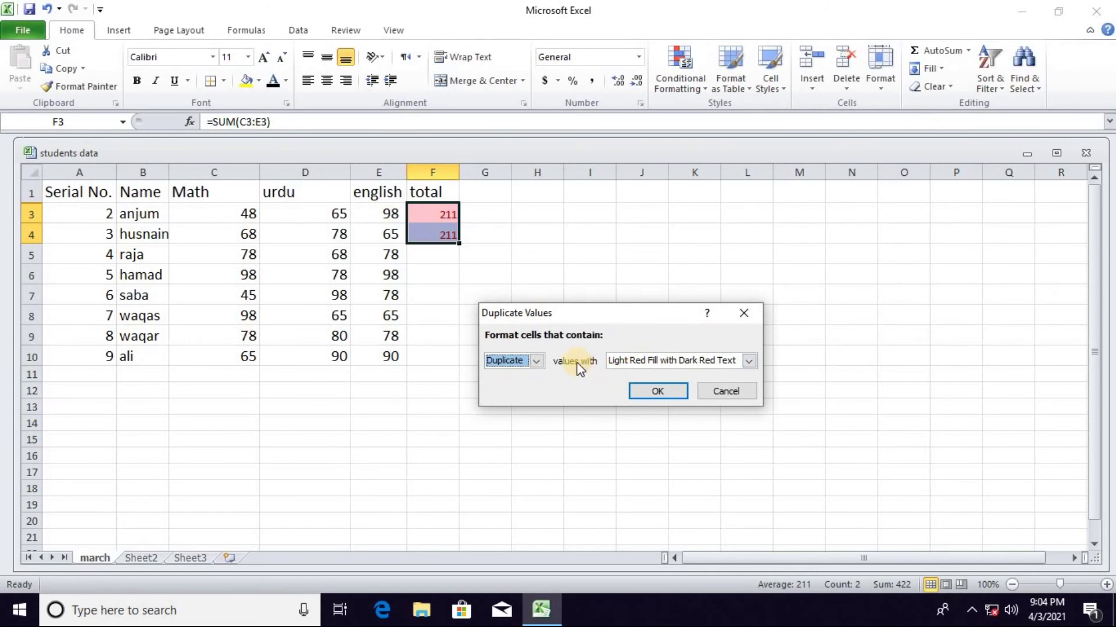
click(535, 359)
click(514, 388)
click(655, 393)
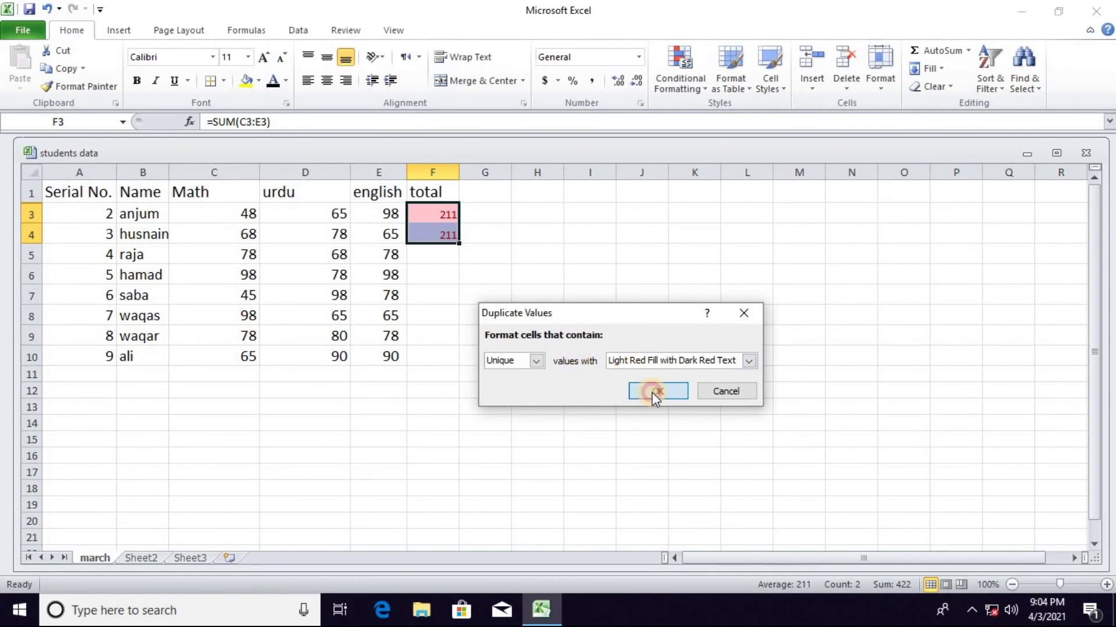
click(542, 313)
drag(441, 215, 447, 232)
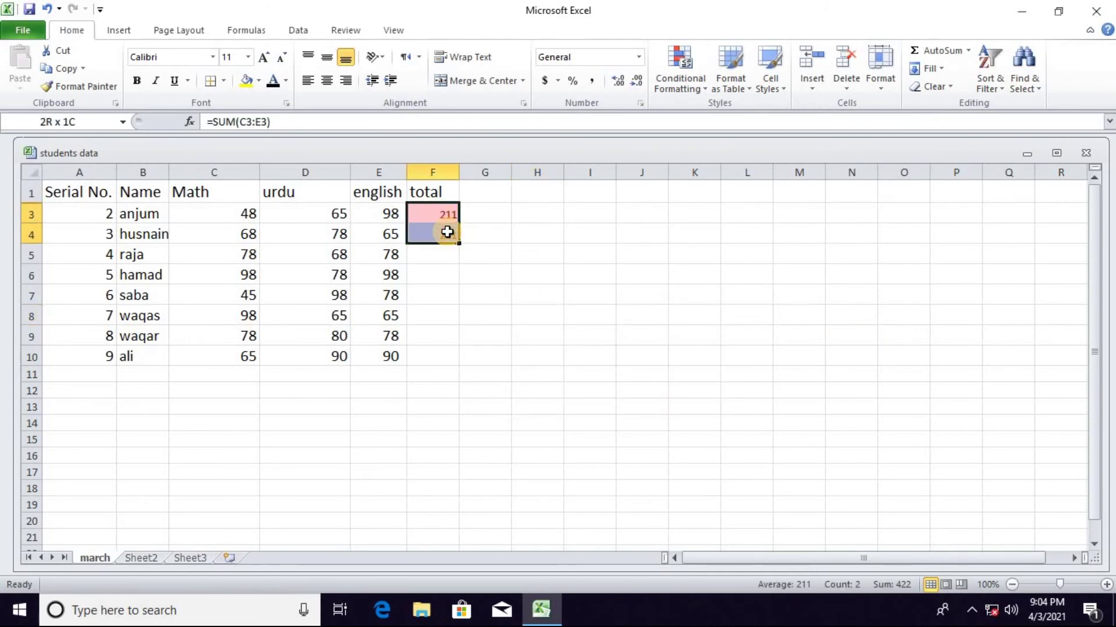
click(445, 256)
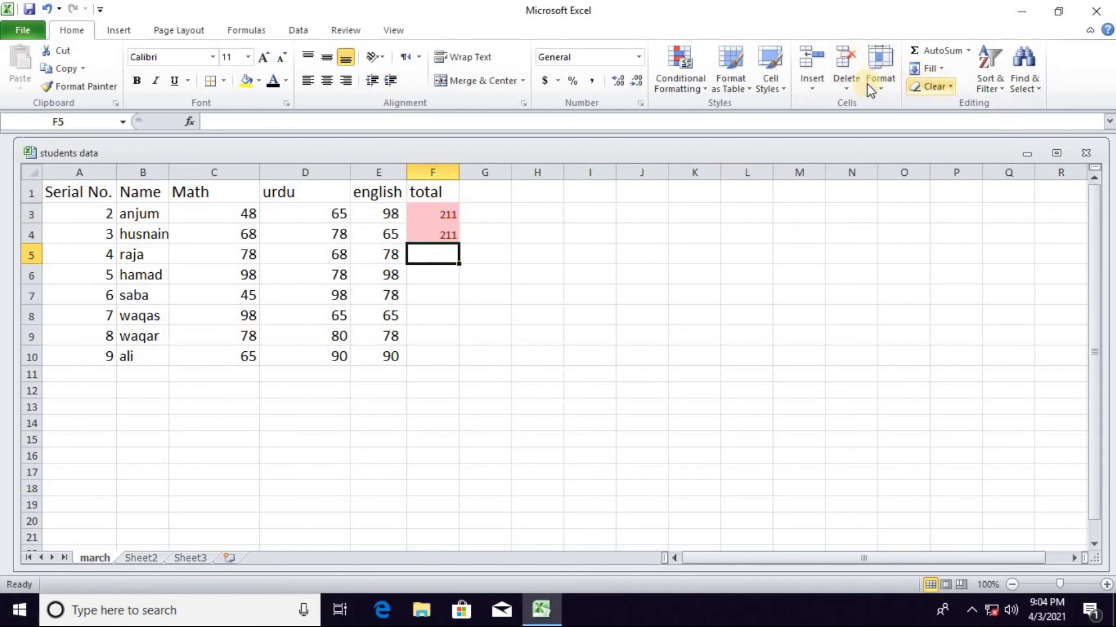
- Fill the sum formula from F3 down to F10 to total every student's marks
click(967, 50)
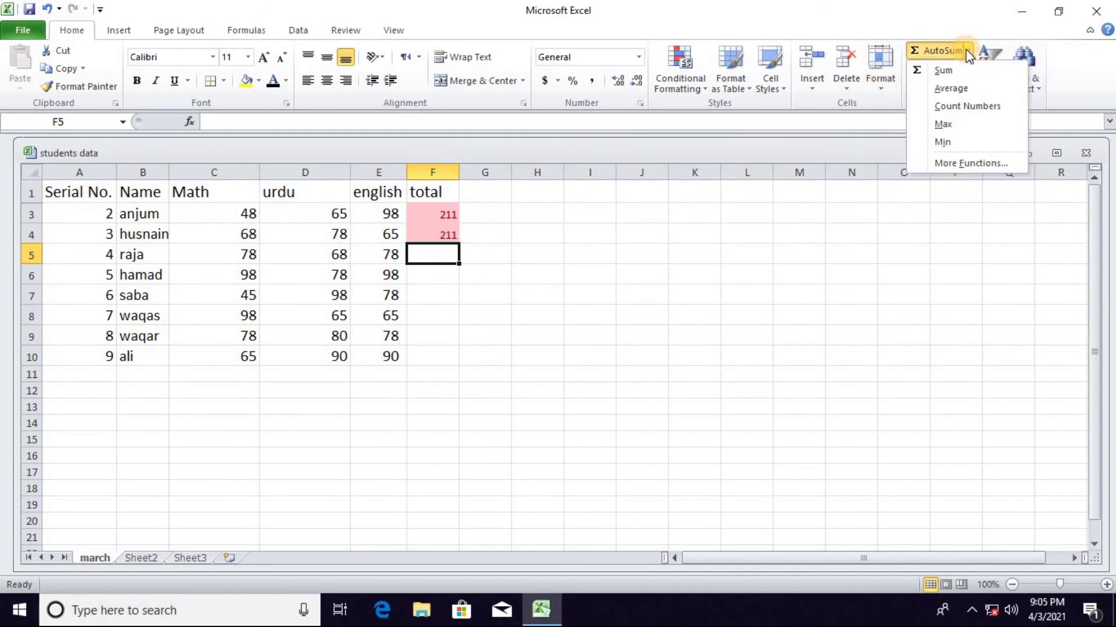
click(438, 232)
click(441, 216)
click(449, 232)
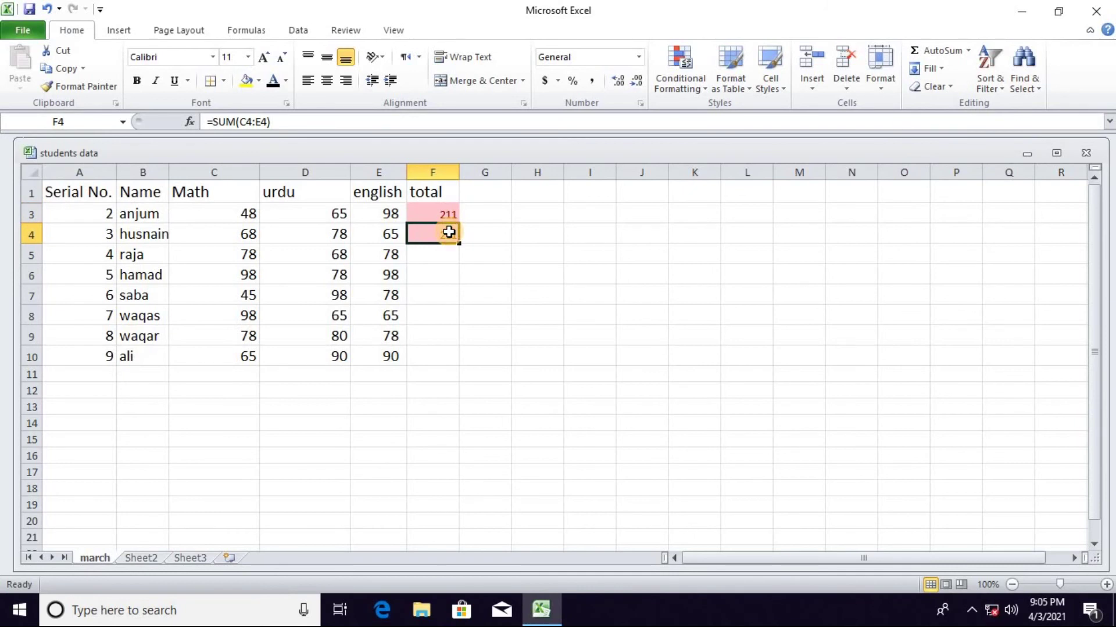
click(441, 212)
drag(459, 223, 449, 359)
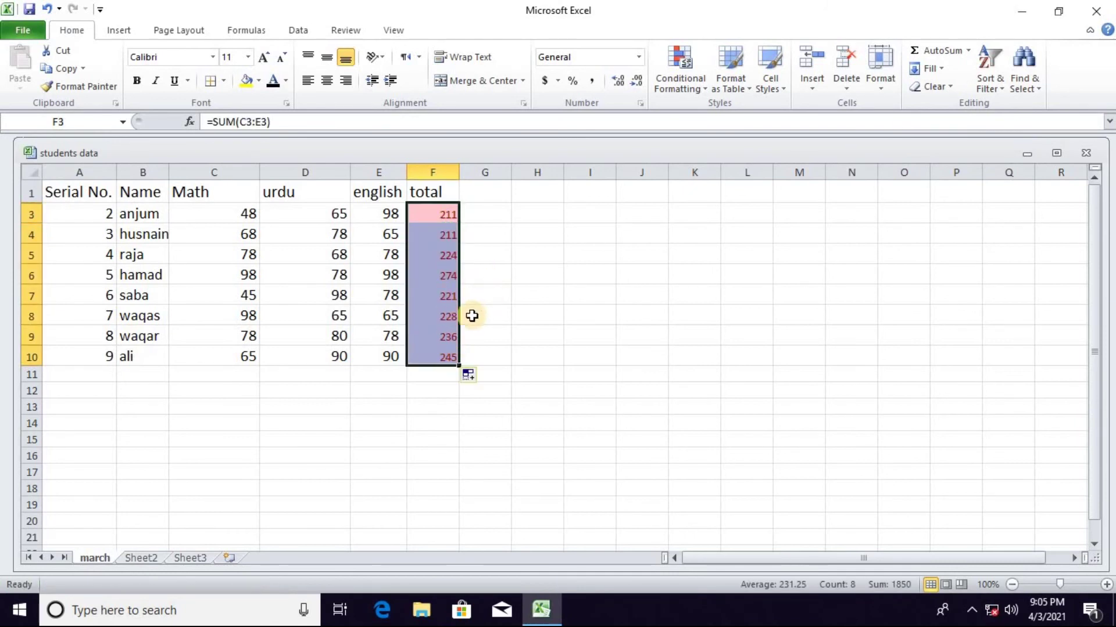
click(420, 388)
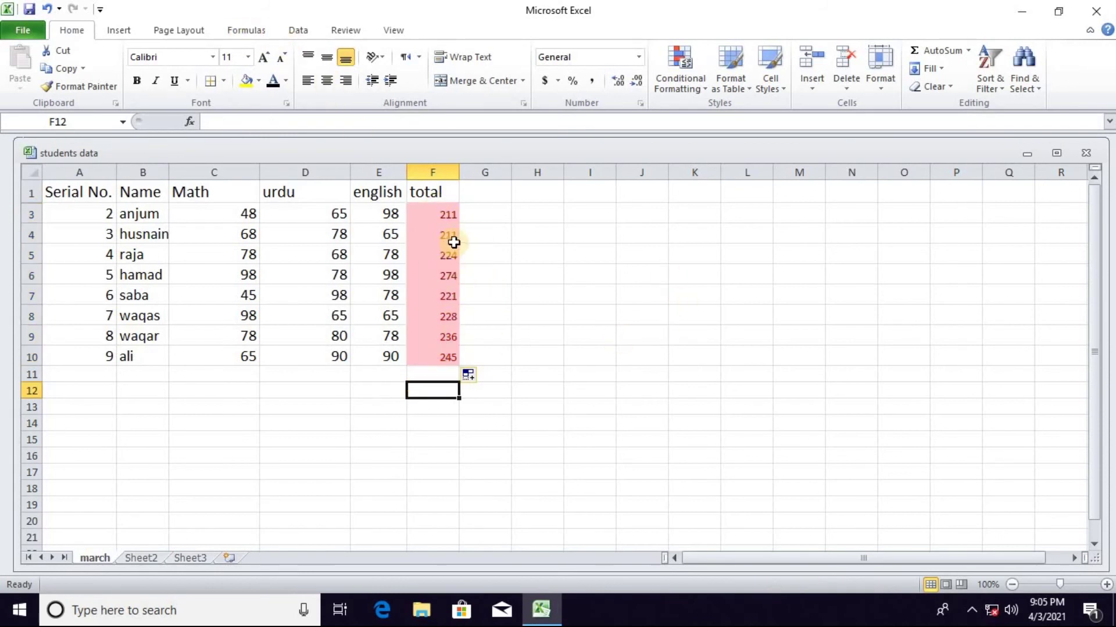
- Calculate the average of the english marks, range E2:E10, in cell E11 with the AutoSum Average function, and undo it
click(382, 373)
click(968, 51)
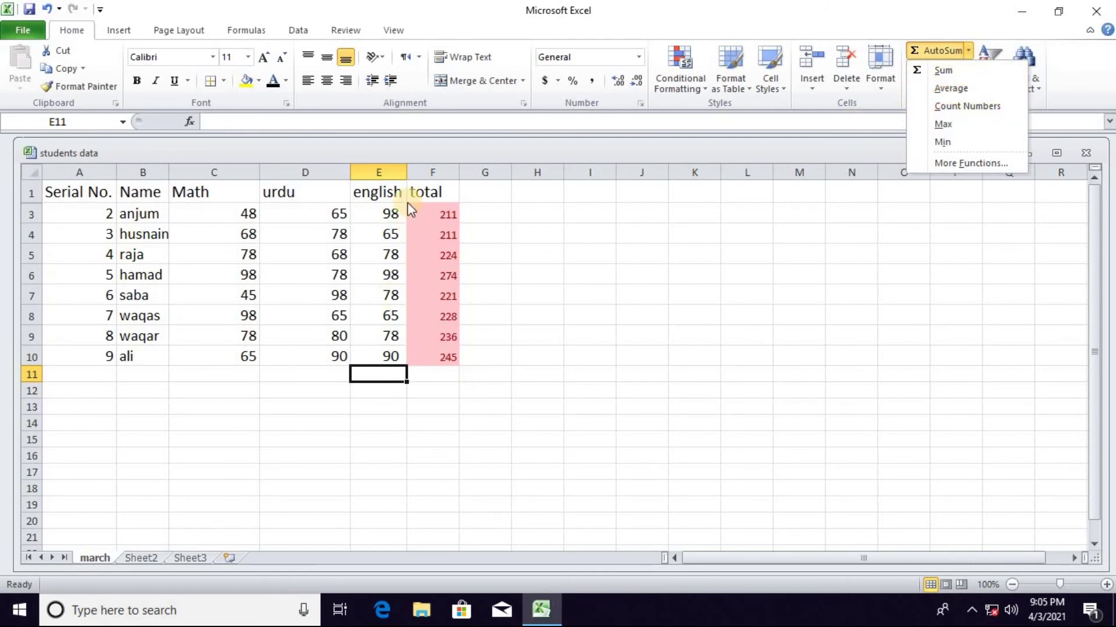
click(941, 89)
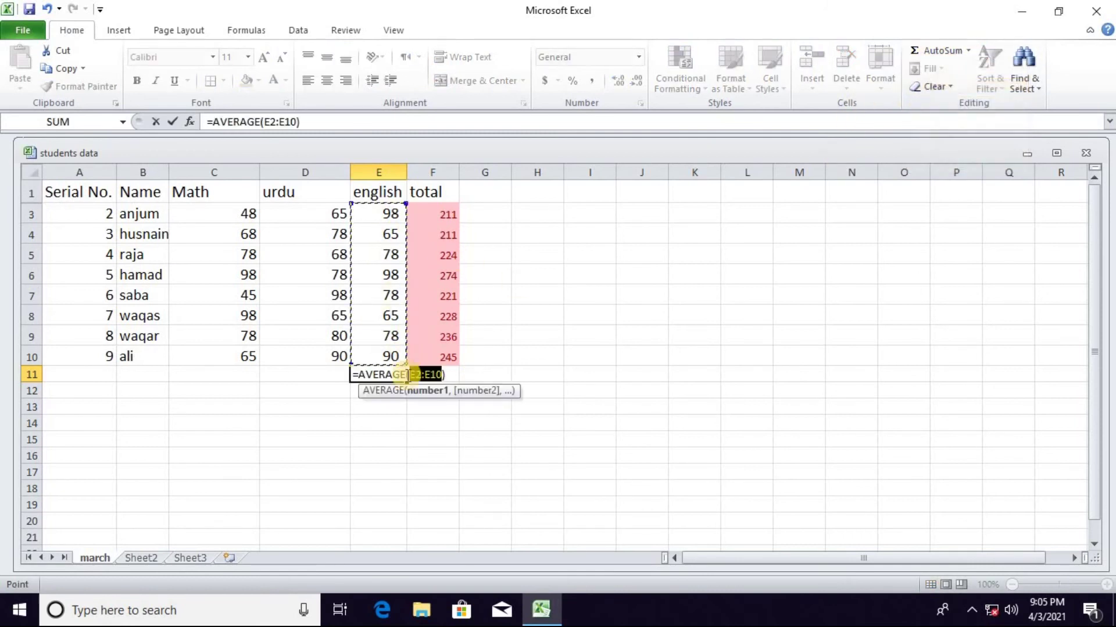
key(Return)
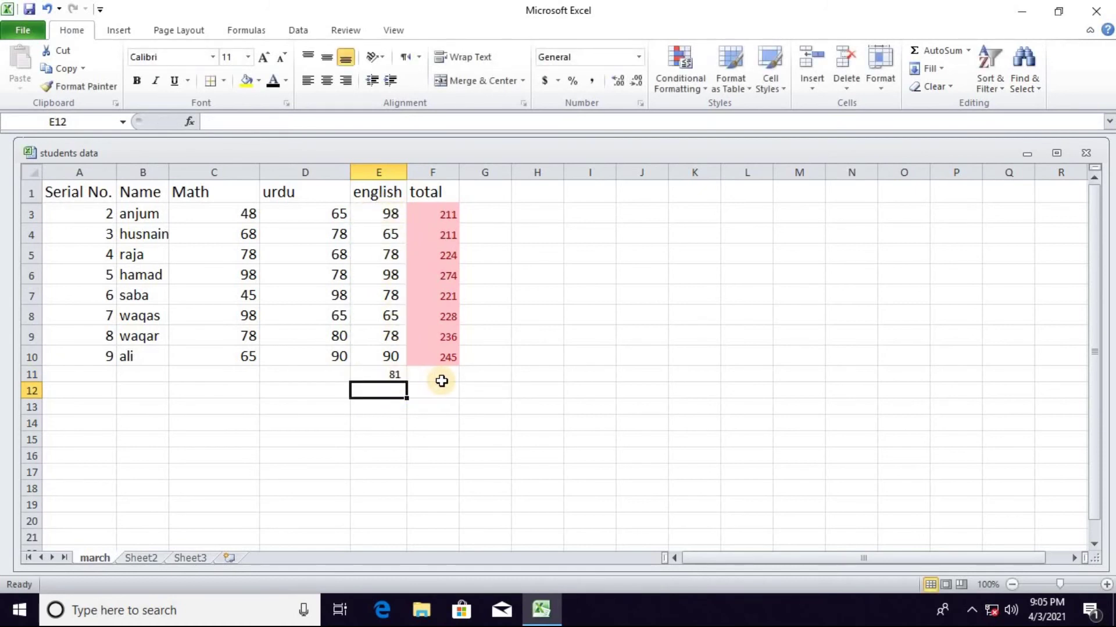
key(ctrl+z)
- Average the Math, urdu and english marks in C3:E3 with the AutoSum Average function, and undo the result
click(482, 215)
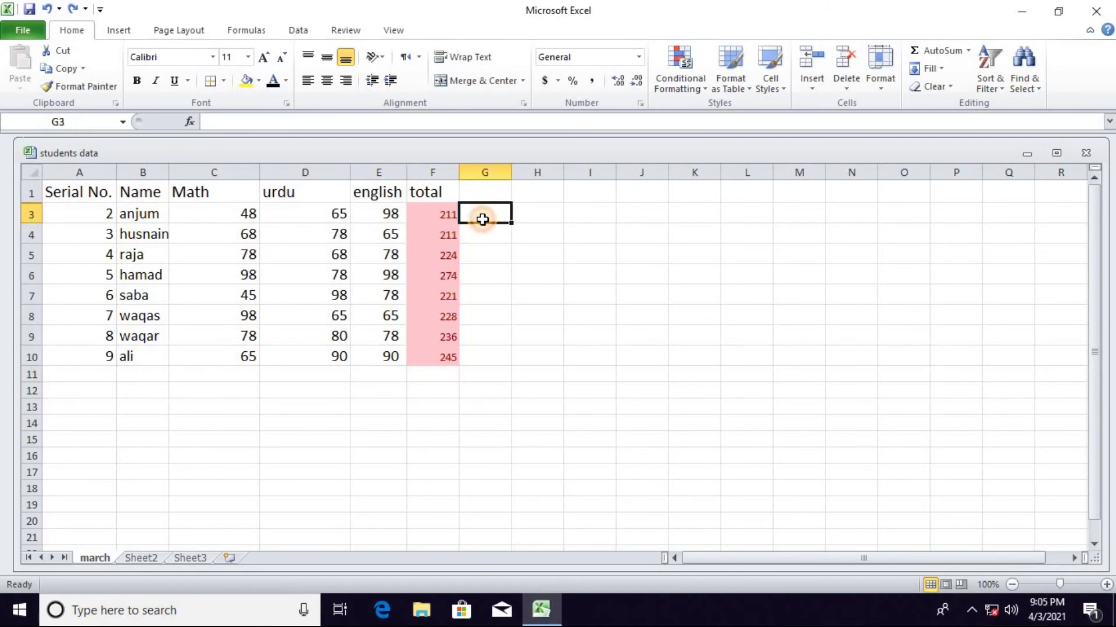
drag(225, 215, 366, 215)
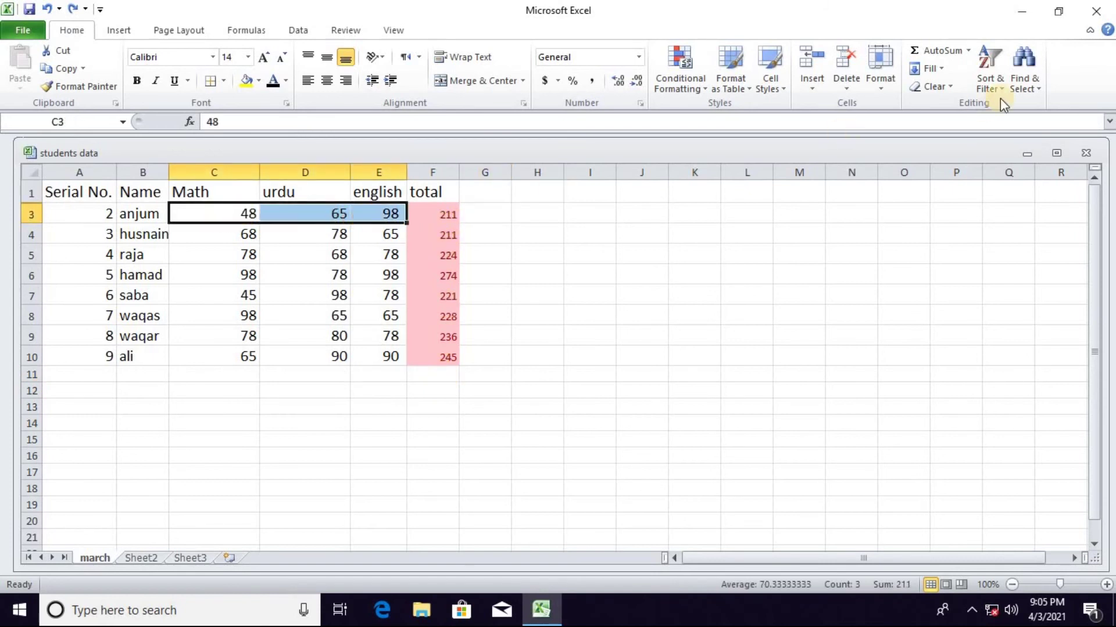
click(968, 53)
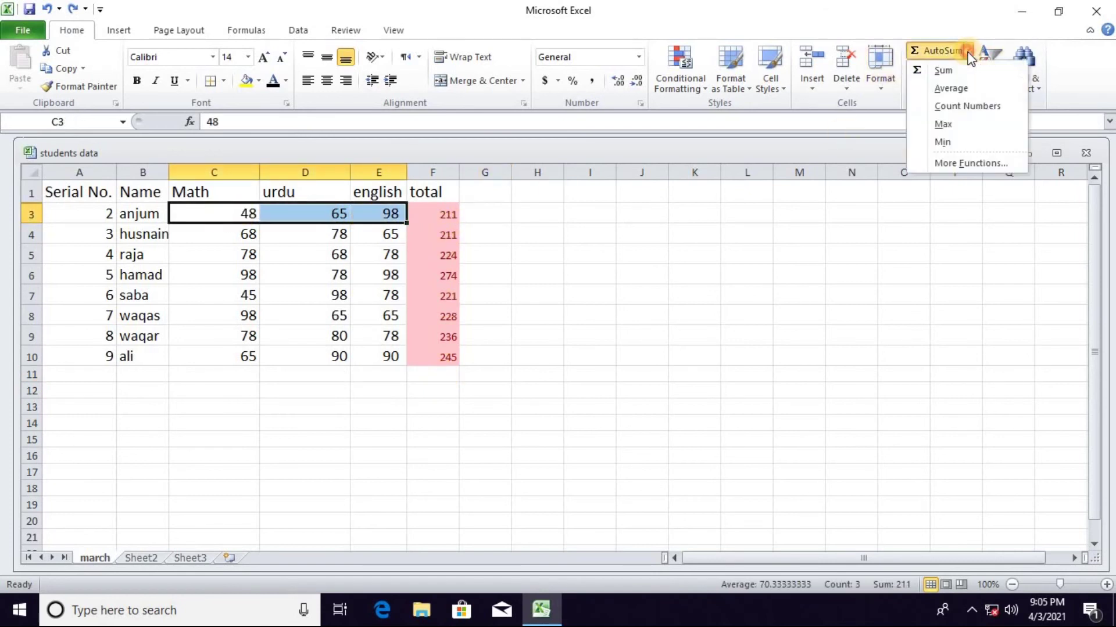
click(964, 87)
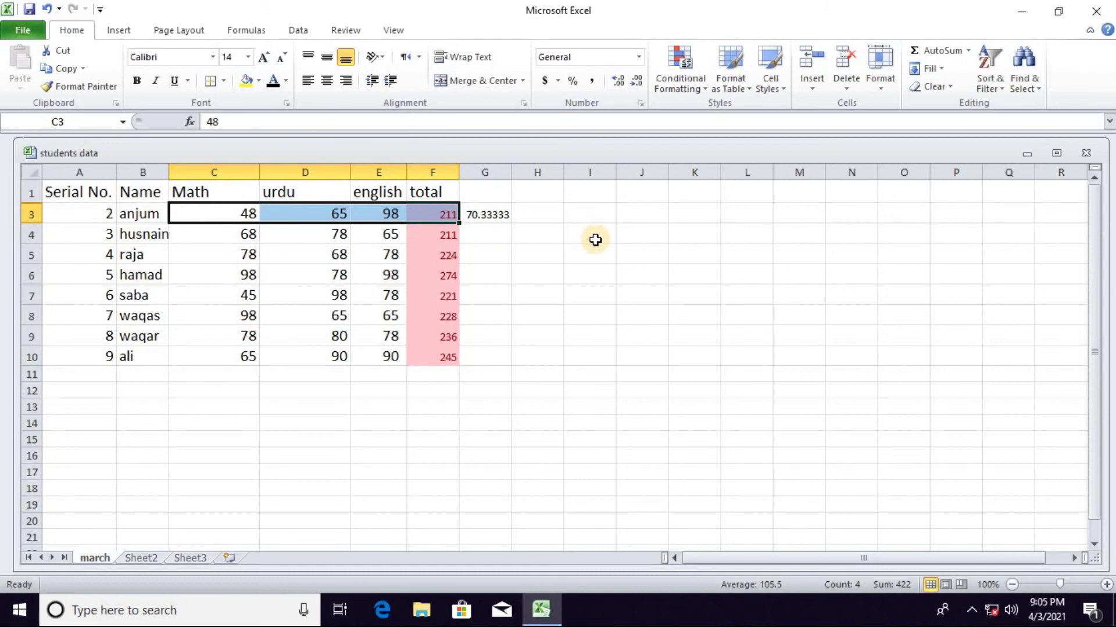
key(ctrl+z)
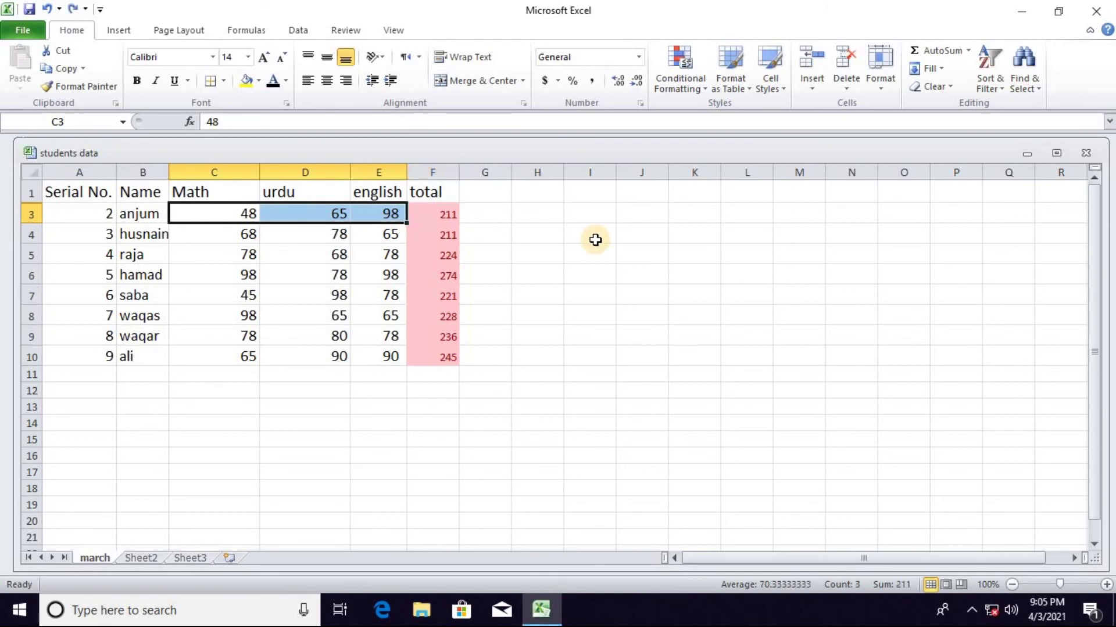
- Count the numbers in the Math range C2:C10 in cell C11 with the Count Numbers function, and undo it
click(967, 52)
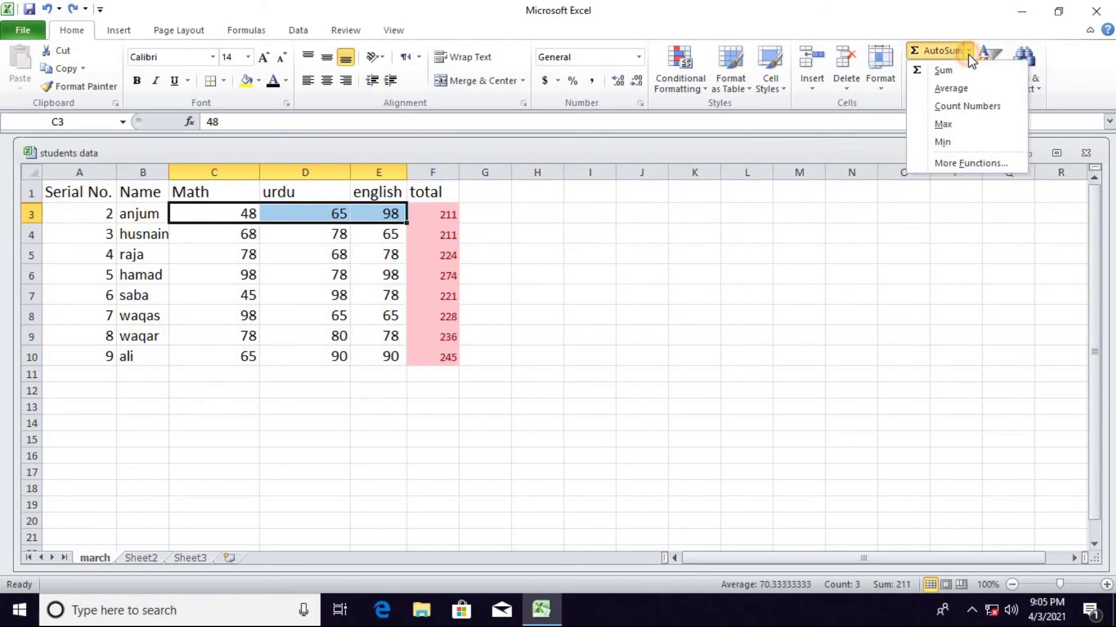
click(703, 259)
drag(245, 214, 247, 353)
click(231, 373)
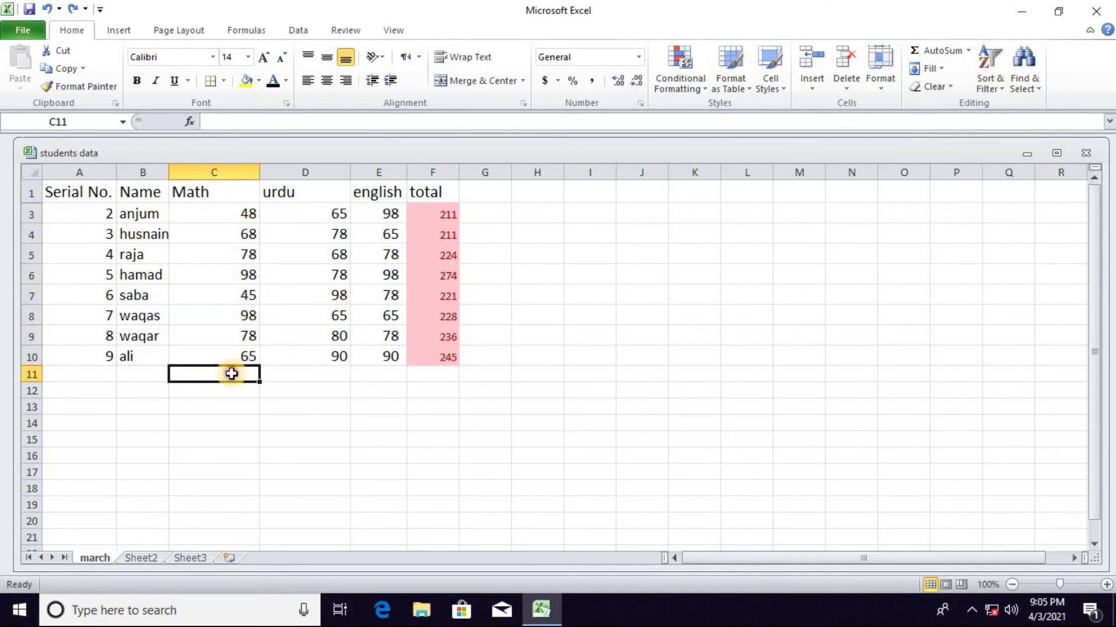
click(968, 50)
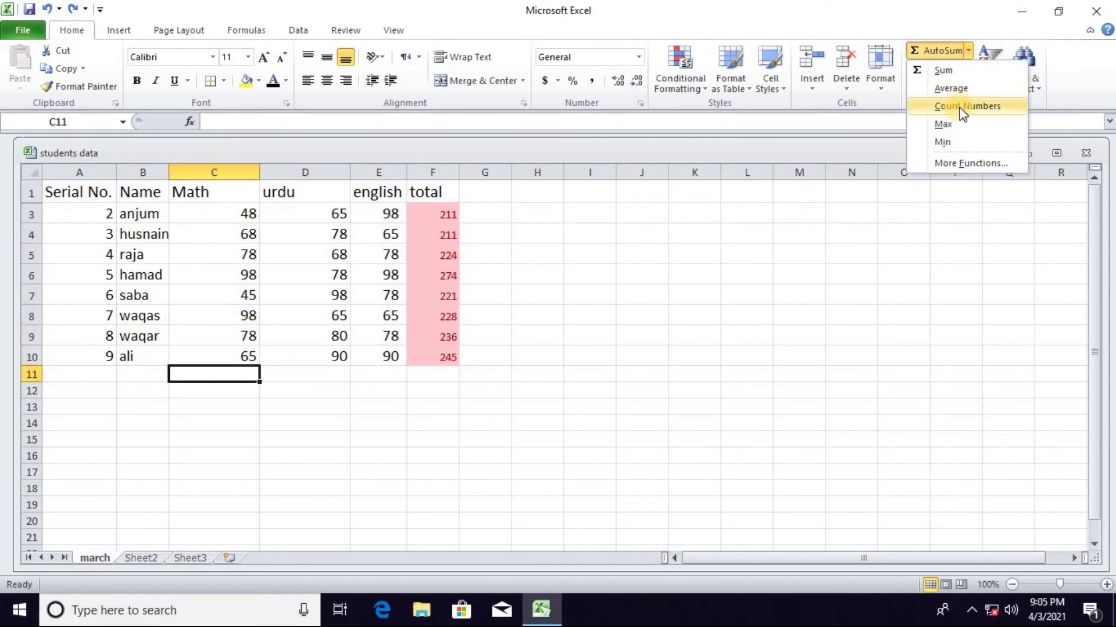
click(960, 108)
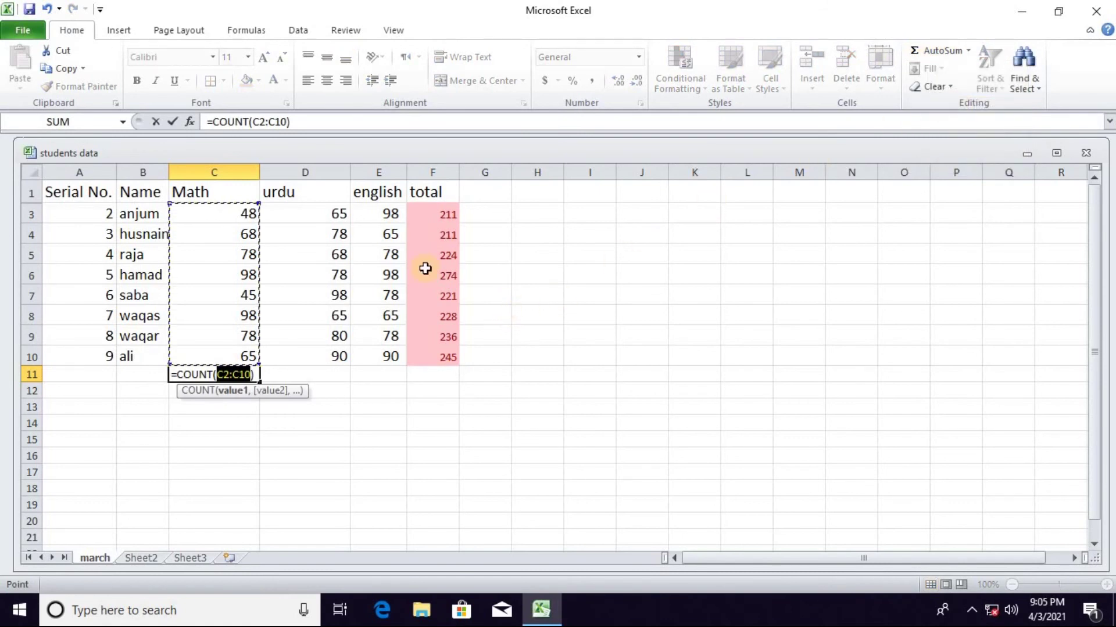
key(Return)
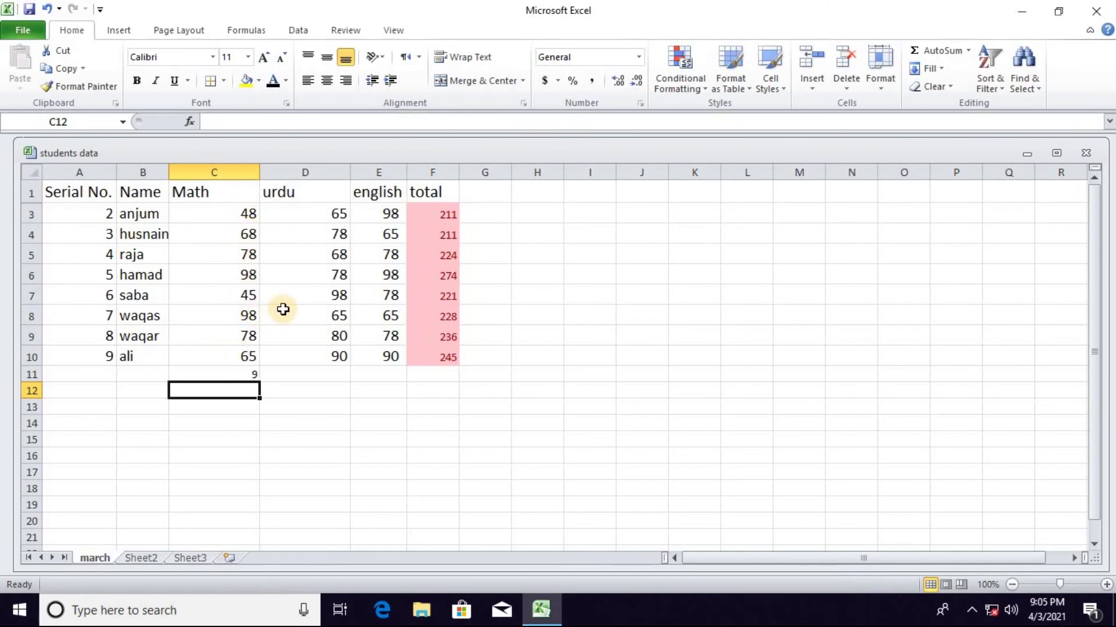
key(ctrl+z)
- Get the highest Math mark from C2:C10 in cell C11 with the Max function, and undo it
click(967, 51)
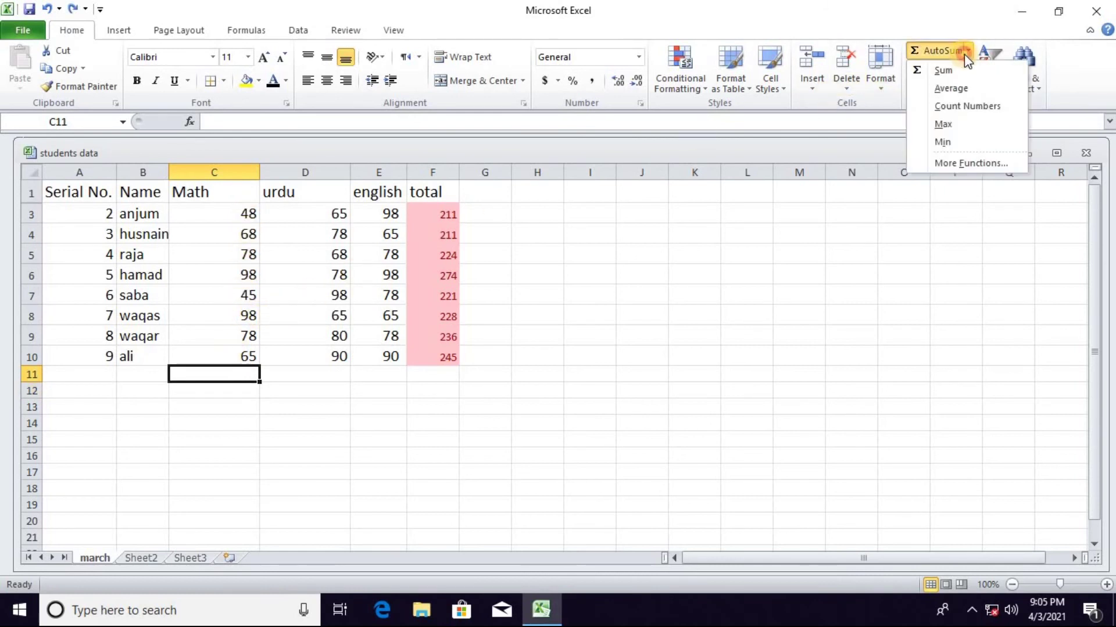
click(952, 126)
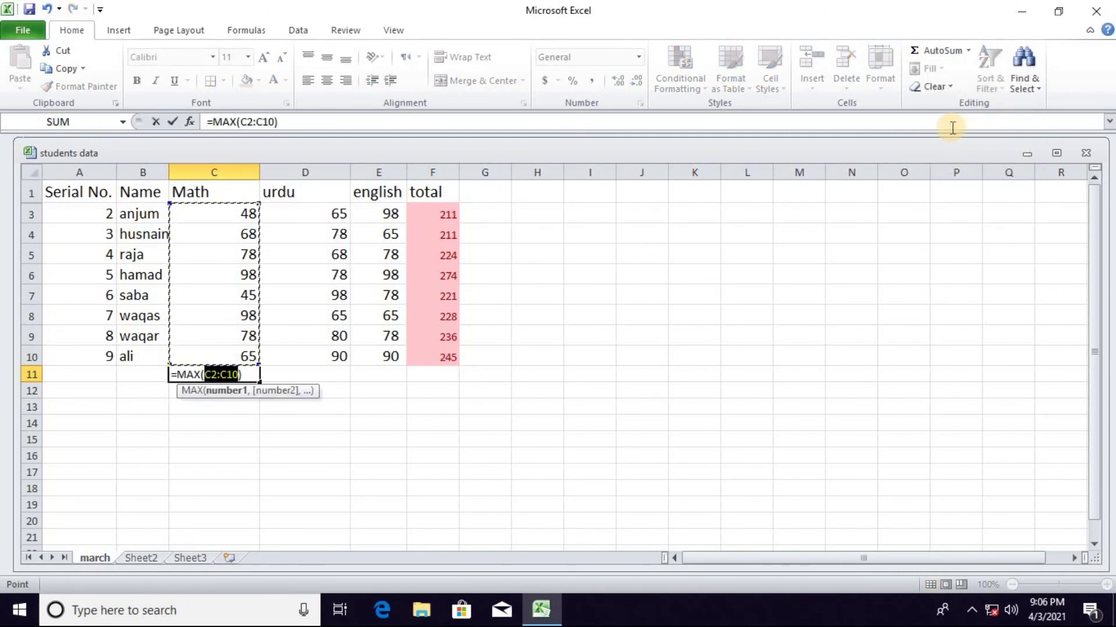
key(Return)
click(238, 377)
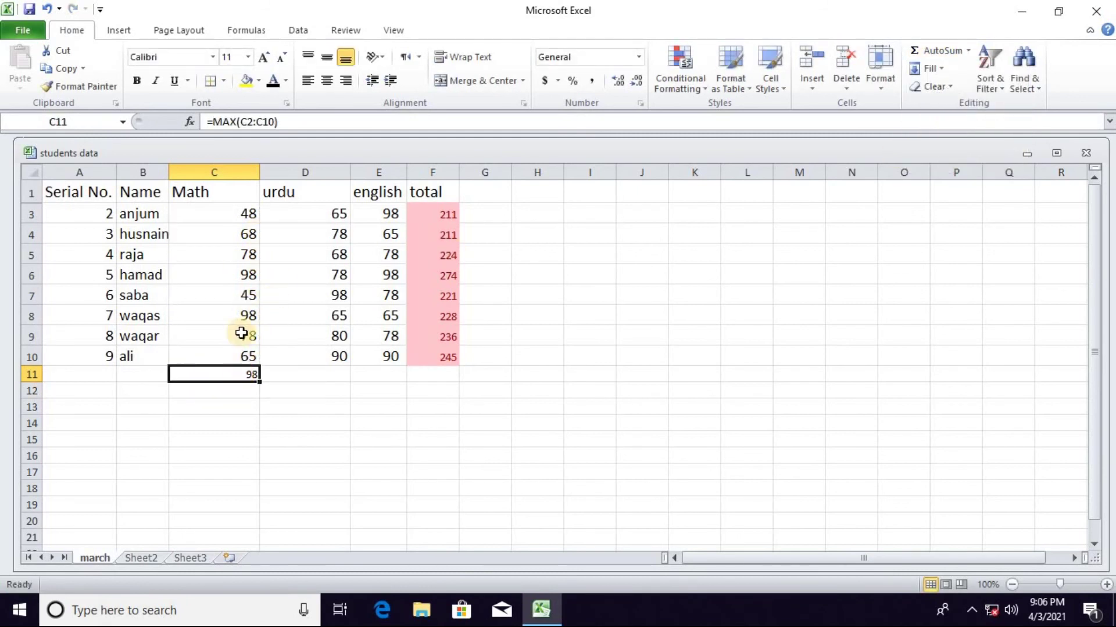
drag(261, 374, 259, 374)
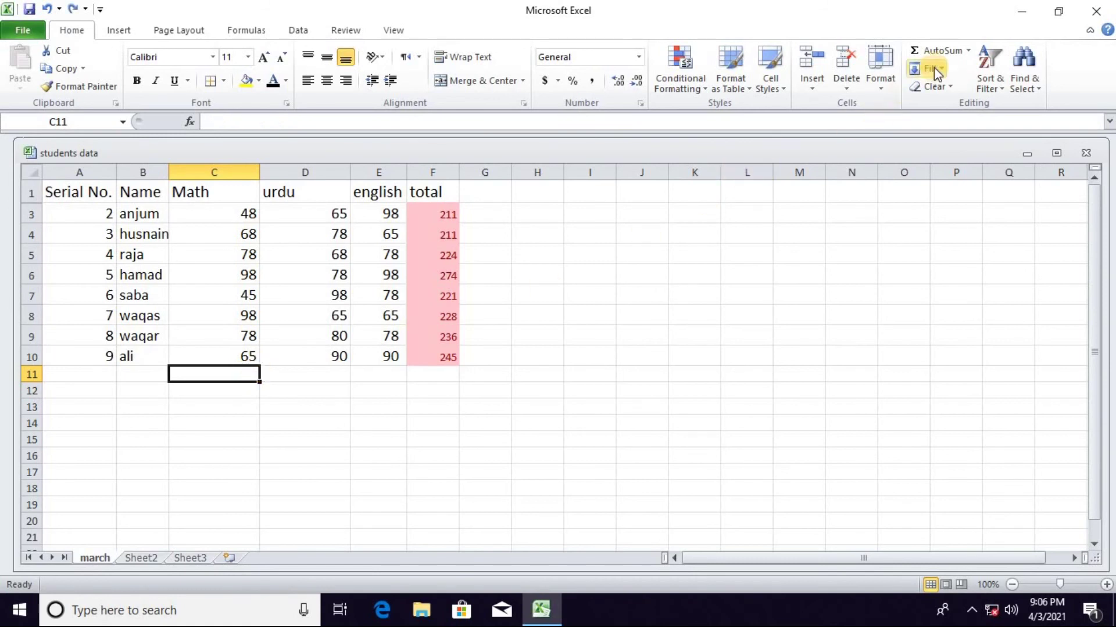
- Get the lowest Math mark from C2:C10 in cell C11 with the Min function, and undo it
click(967, 51)
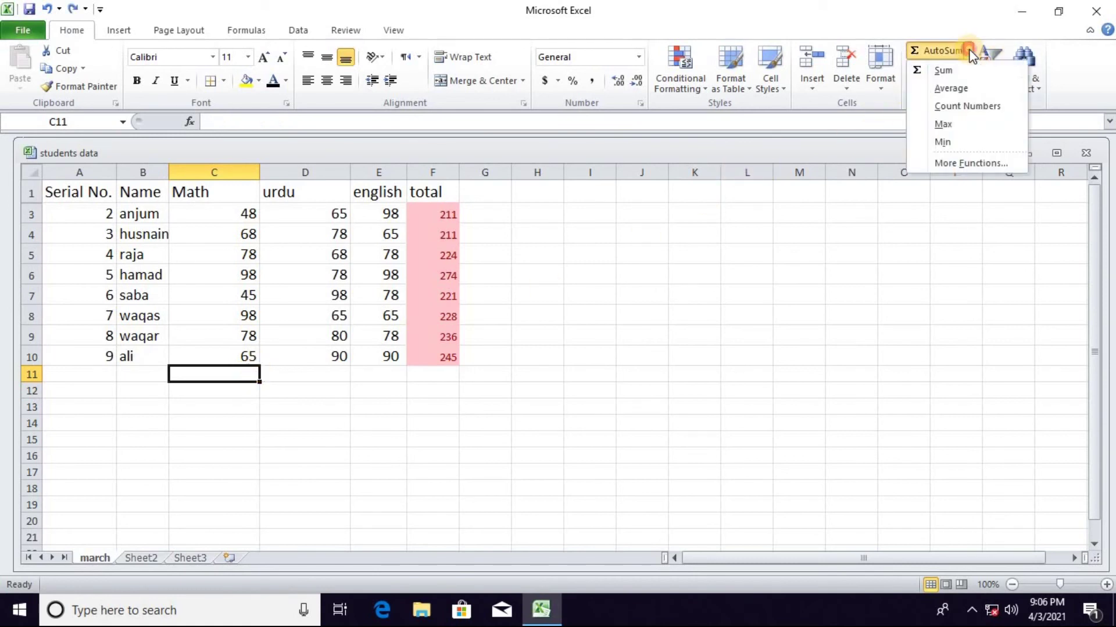
click(932, 141)
key(Return)
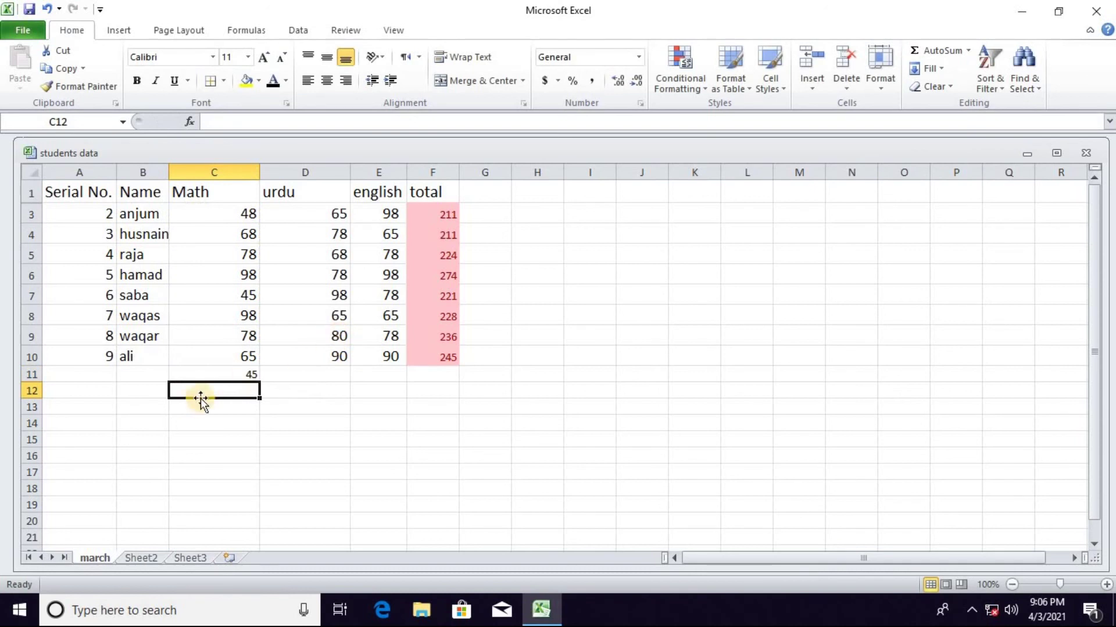
click(227, 375)
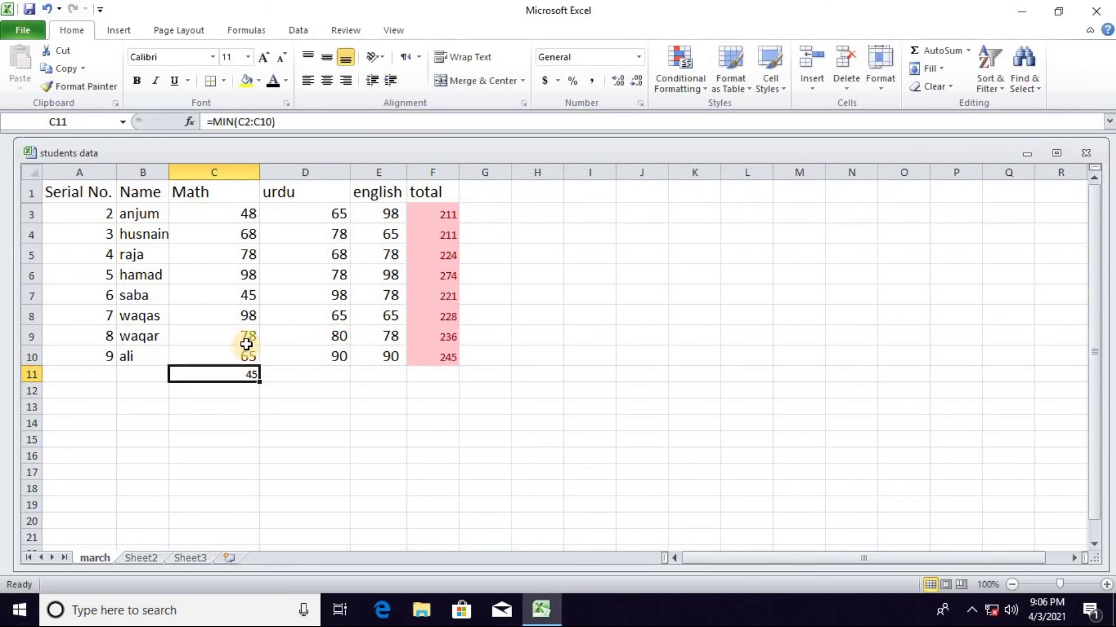
key(ctrl+z)
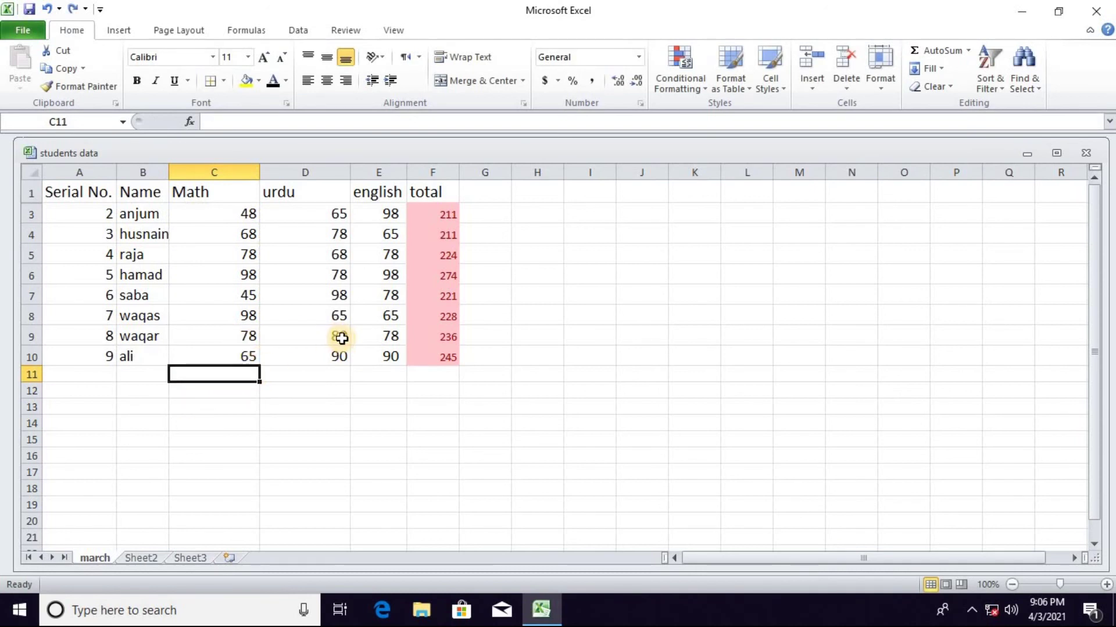
- View the full function list for cell C11 through AutoSum's More Functions and close it without inserting anything
click(970, 50)
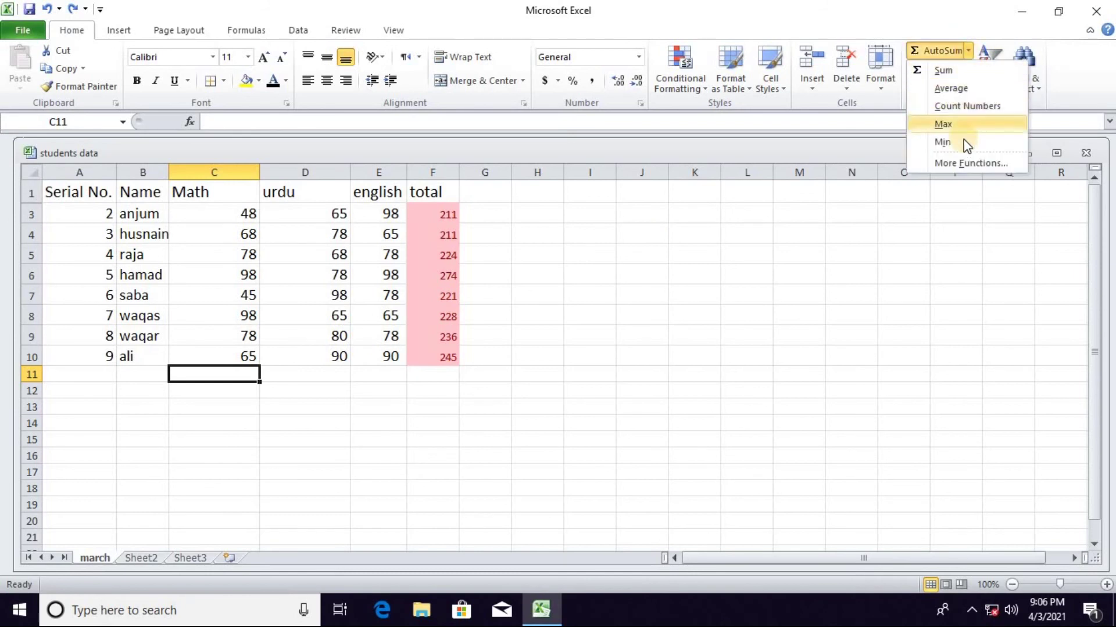
click(974, 164)
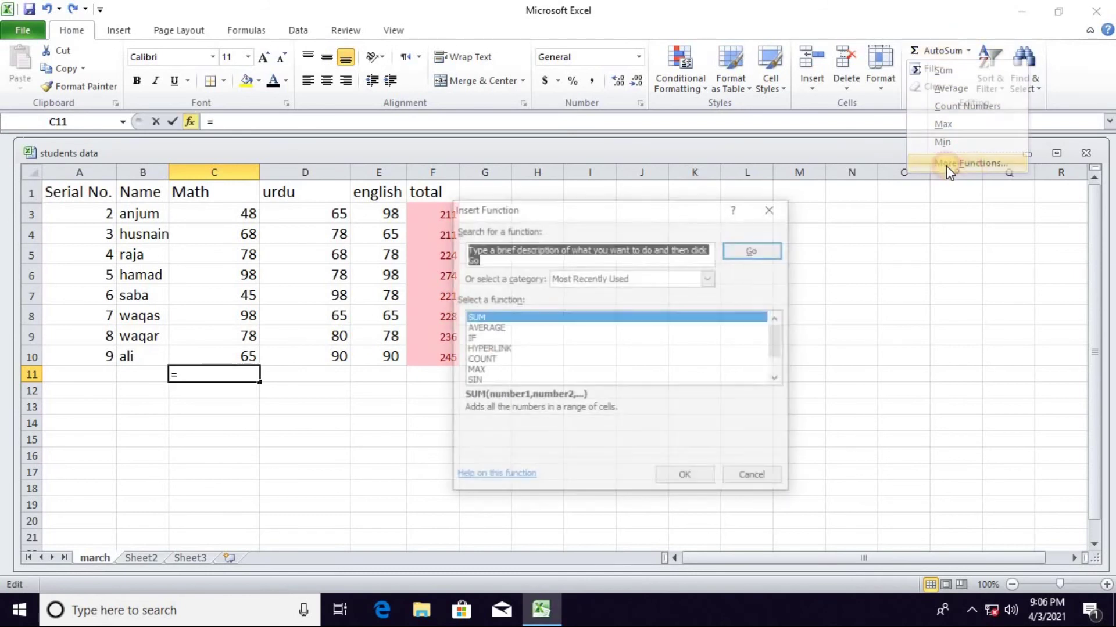
click(775, 215)
- Sort the student names in B3:B10 from A to Z, expanding the selection to the adjacent columns
click(997, 88)
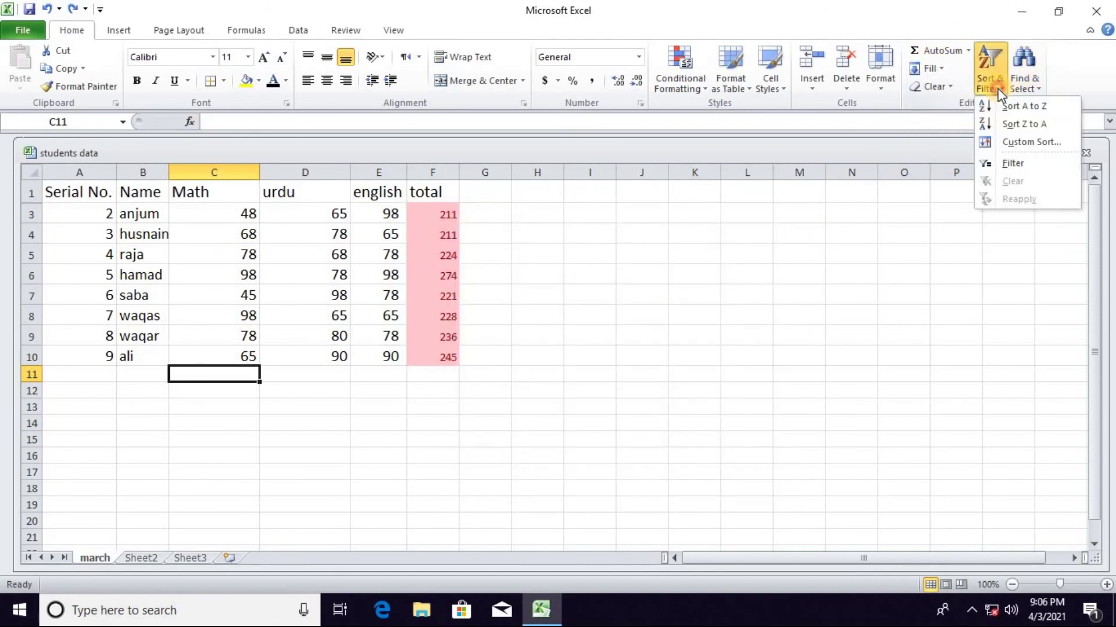
drag(138, 214, 141, 350)
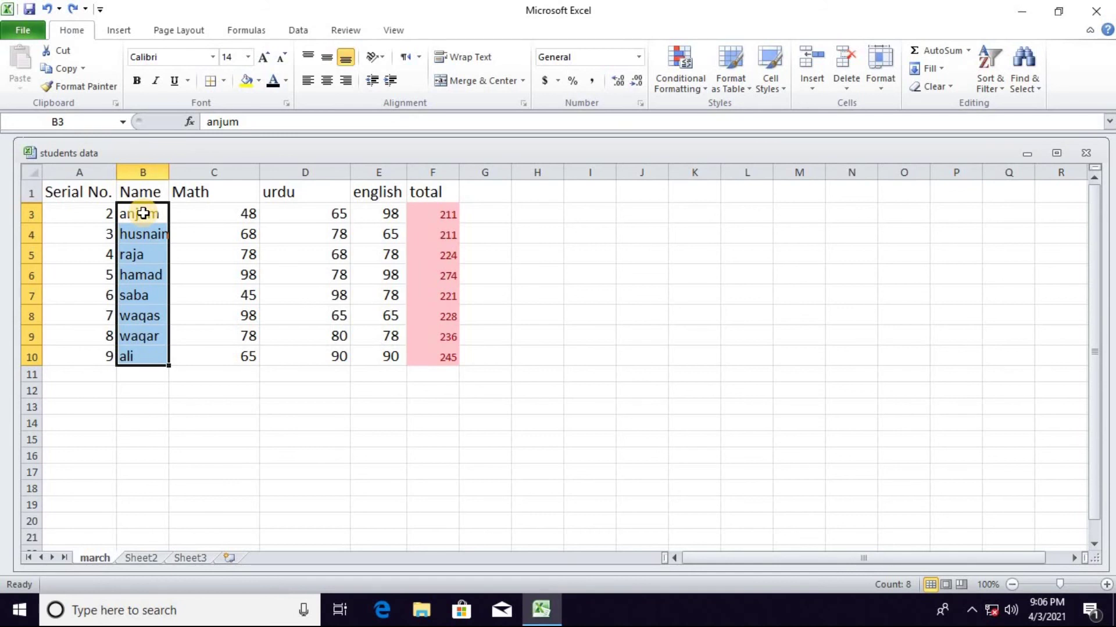
click(995, 72)
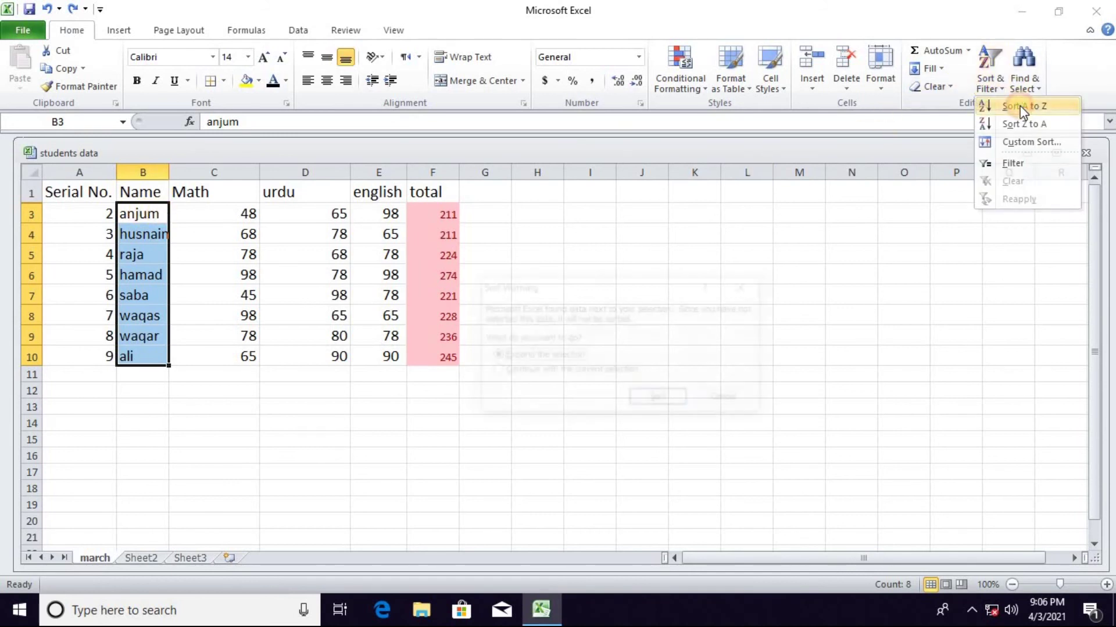
click(1021, 108)
click(666, 398)
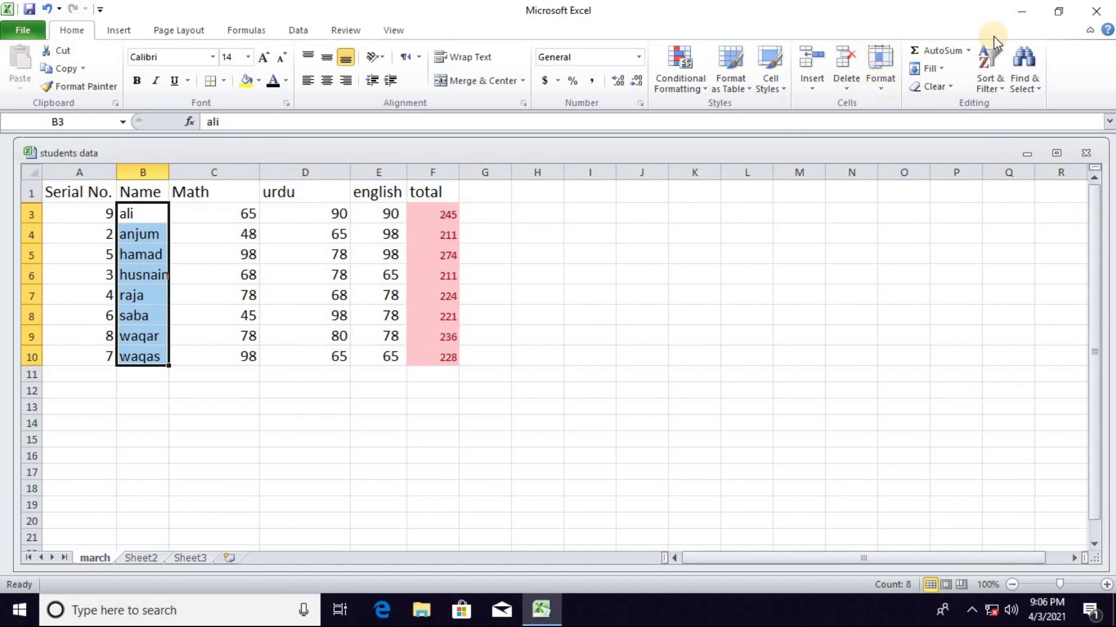
- Sort the student names in B3:B10 from Z to A, expanding the selection to the adjacent columns
click(989, 67)
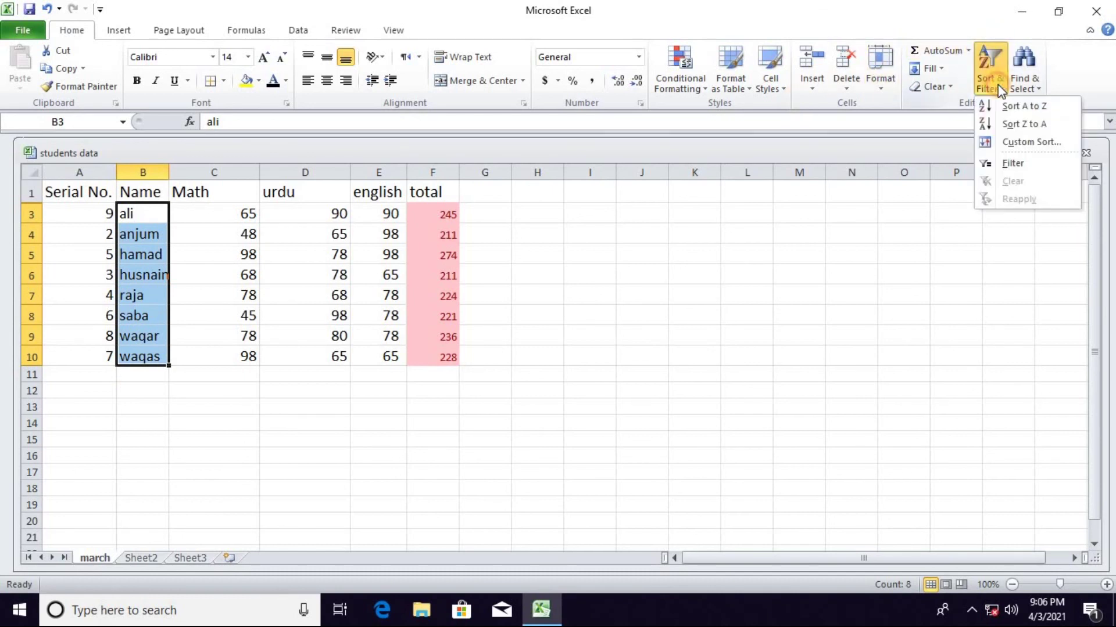
click(1017, 125)
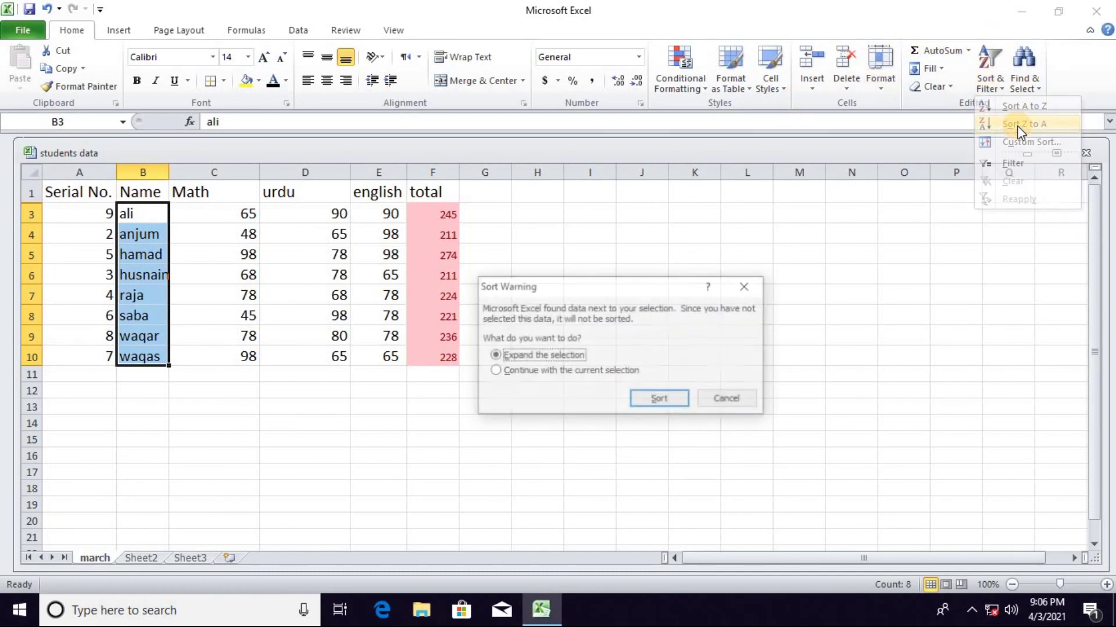
click(670, 401)
- Add a filter to the header row of the marks table, using the range A1:F11
click(1000, 89)
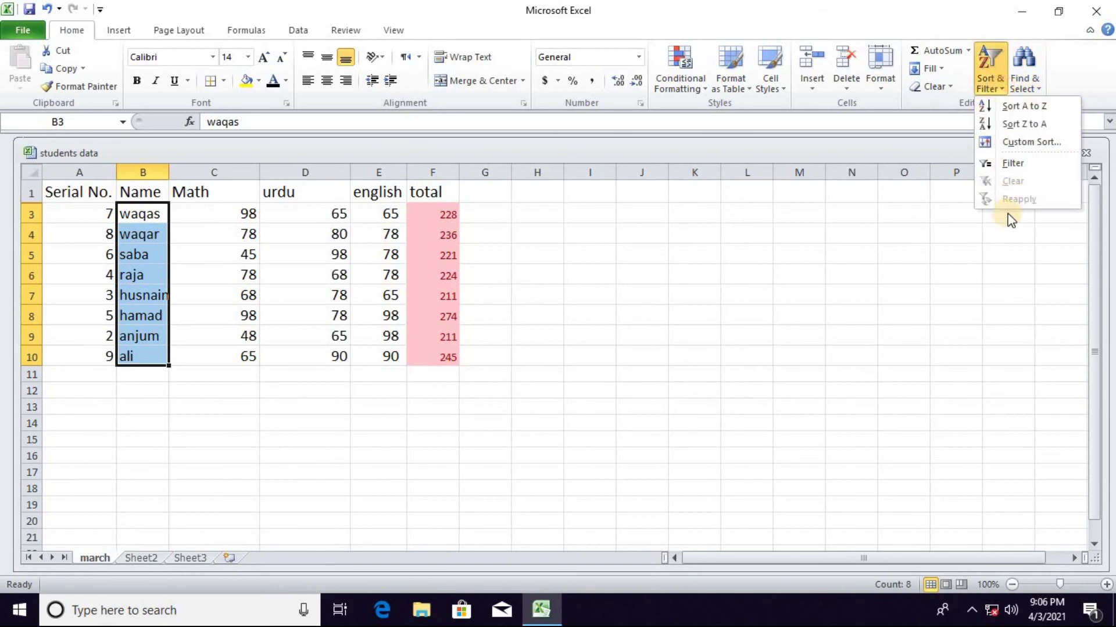
click(1016, 165)
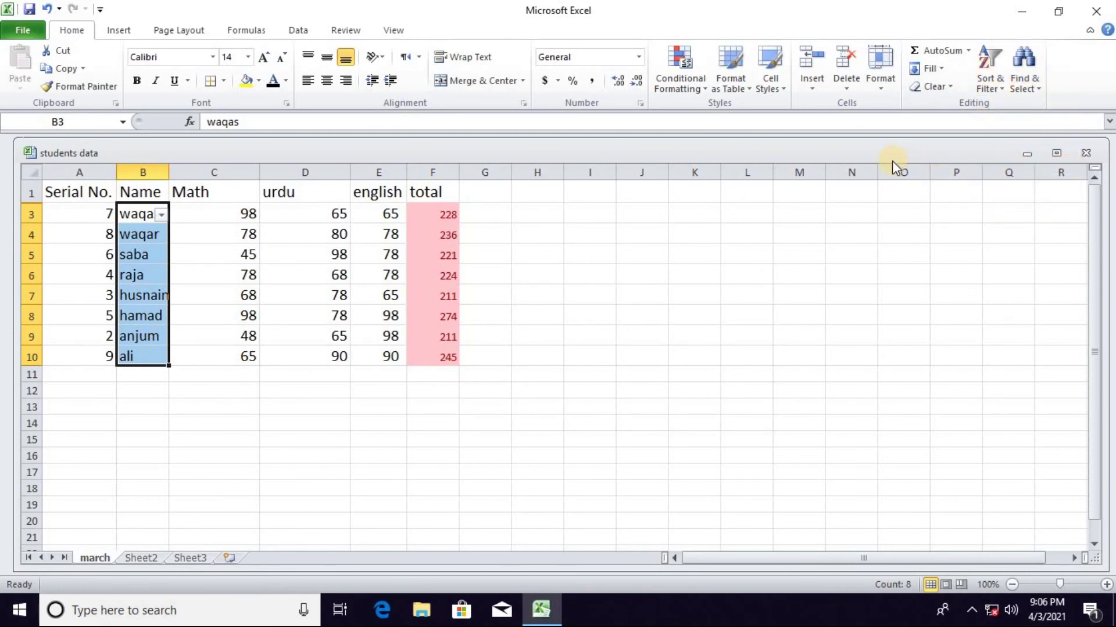
drag(97, 189, 441, 377)
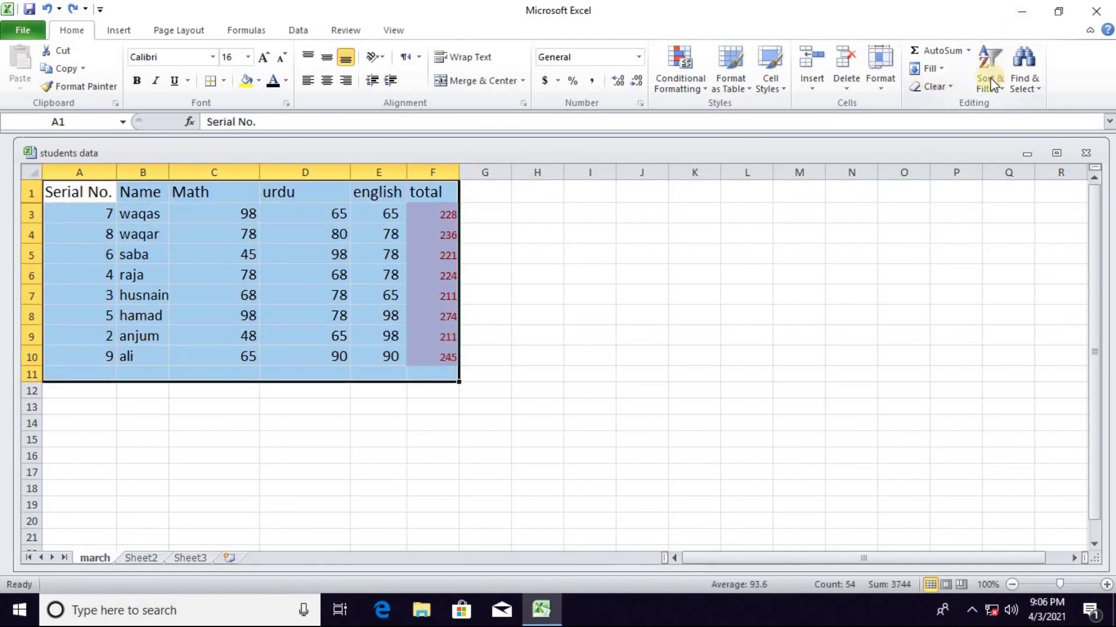
click(1007, 86)
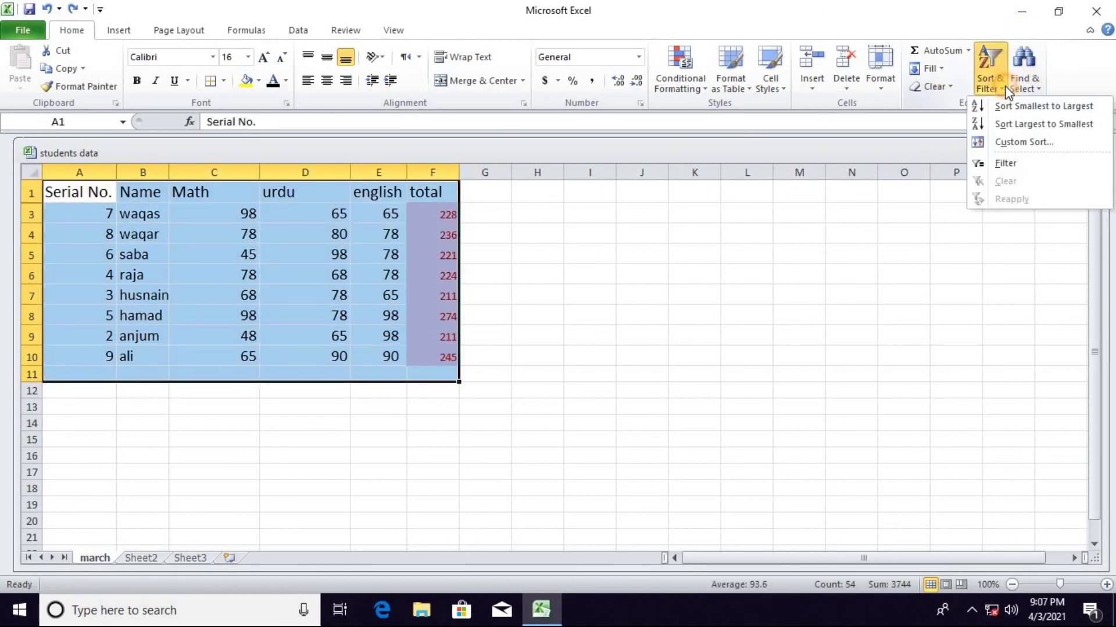
click(1012, 162)
click(187, 270)
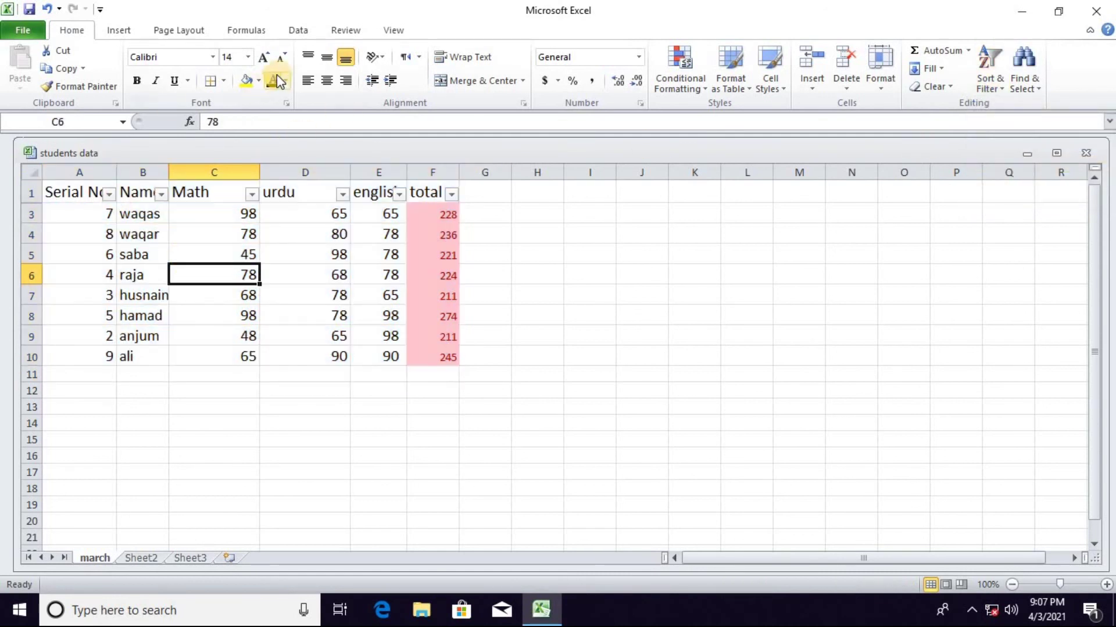
- Filter the Name column to hide the student with serial number 7, and also the one with serial number 8
click(162, 195)
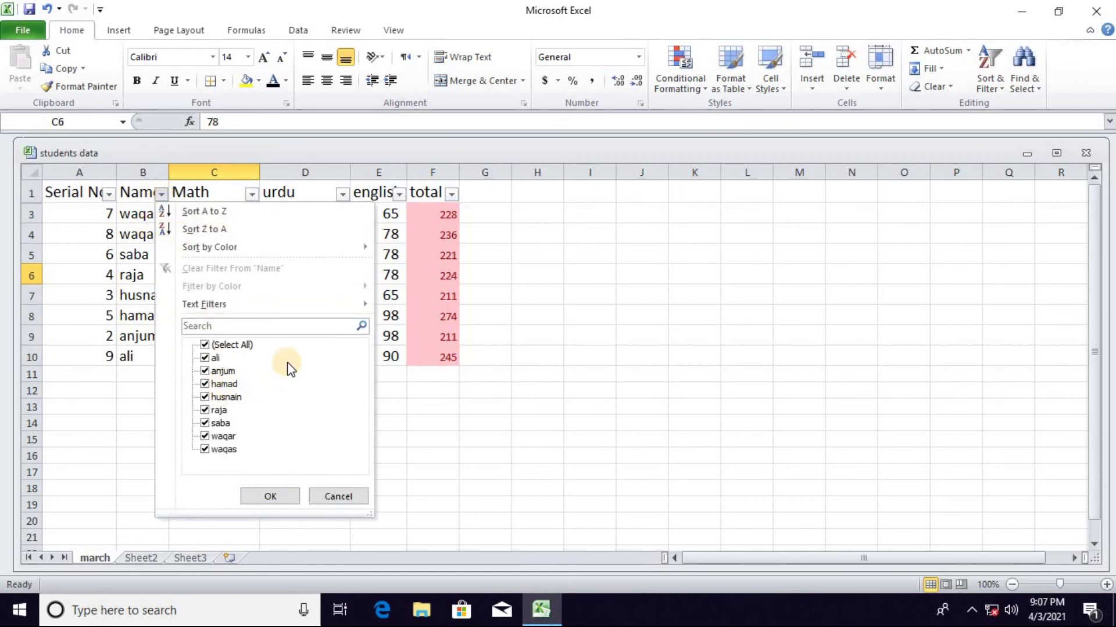
click(206, 450)
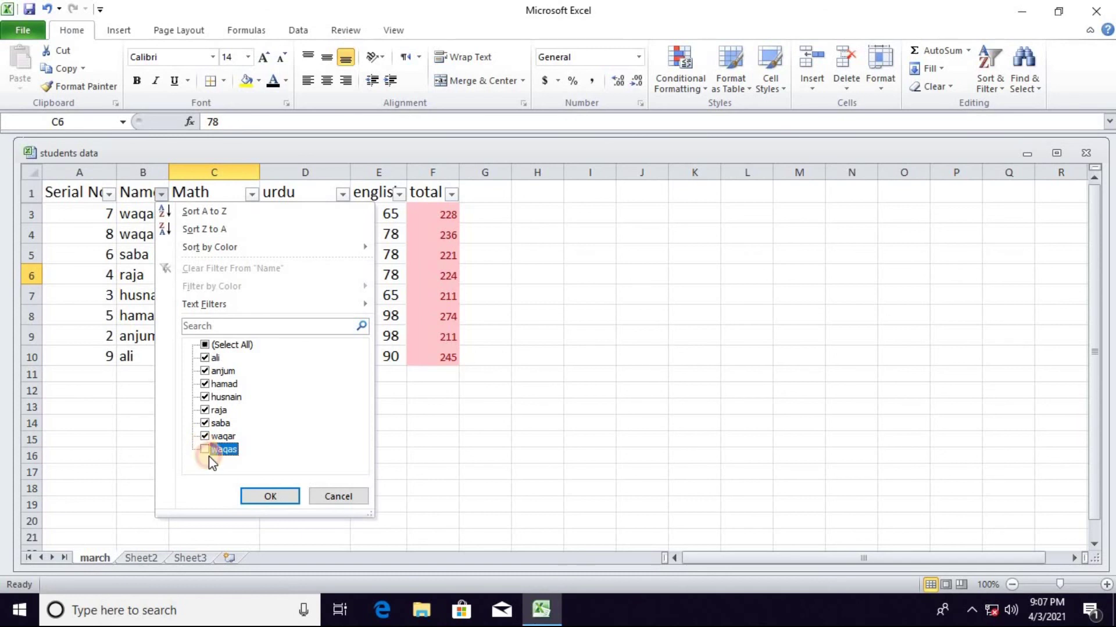
click(271, 497)
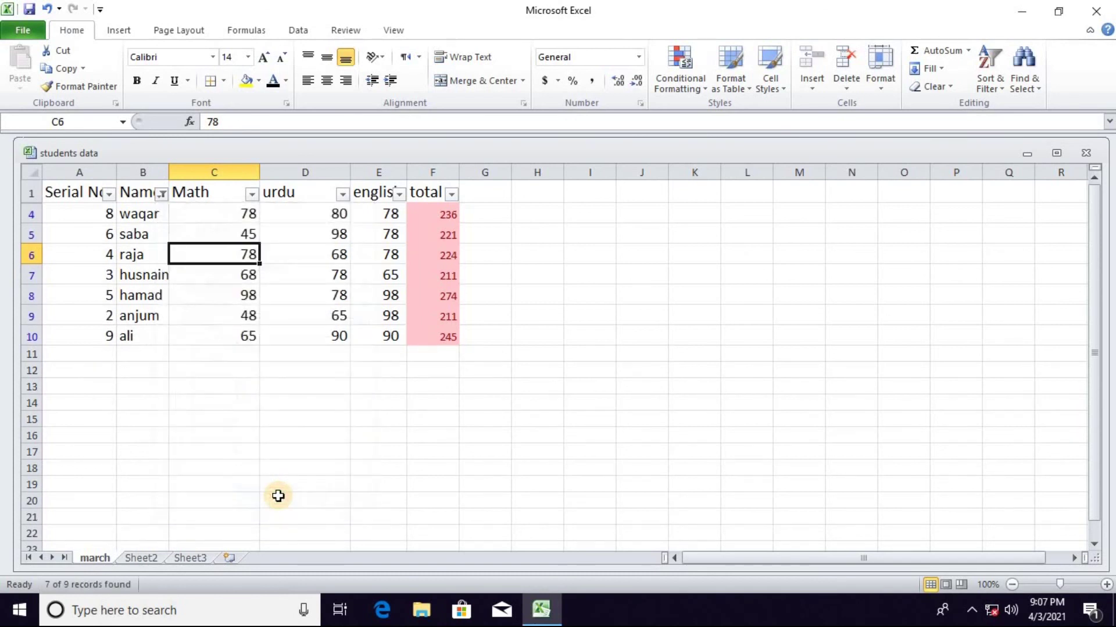
click(161, 193)
click(205, 422)
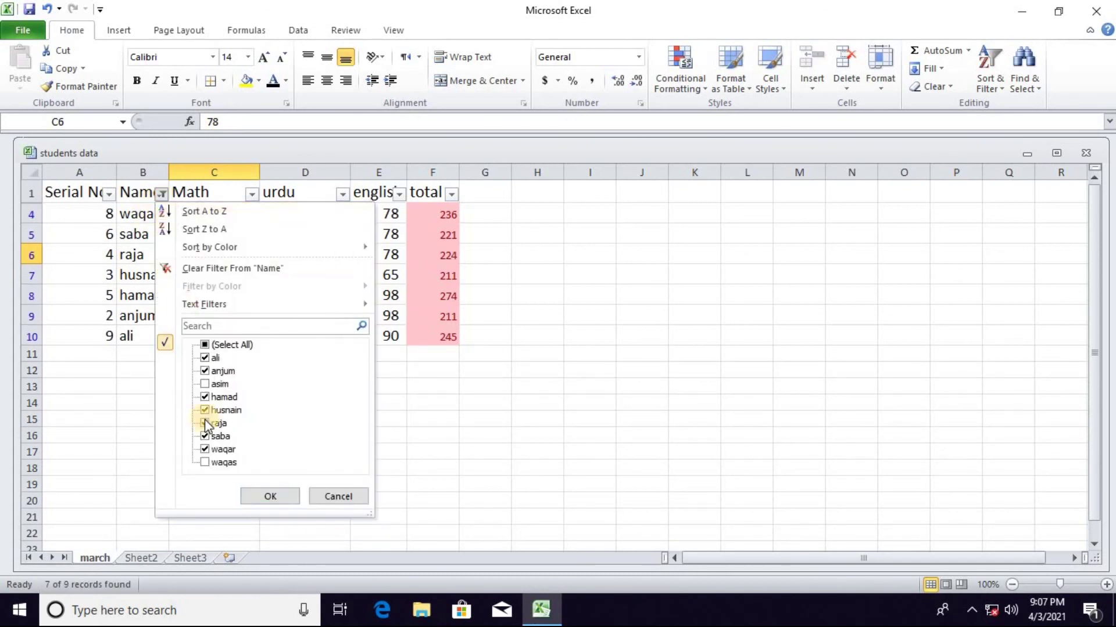
click(206, 451)
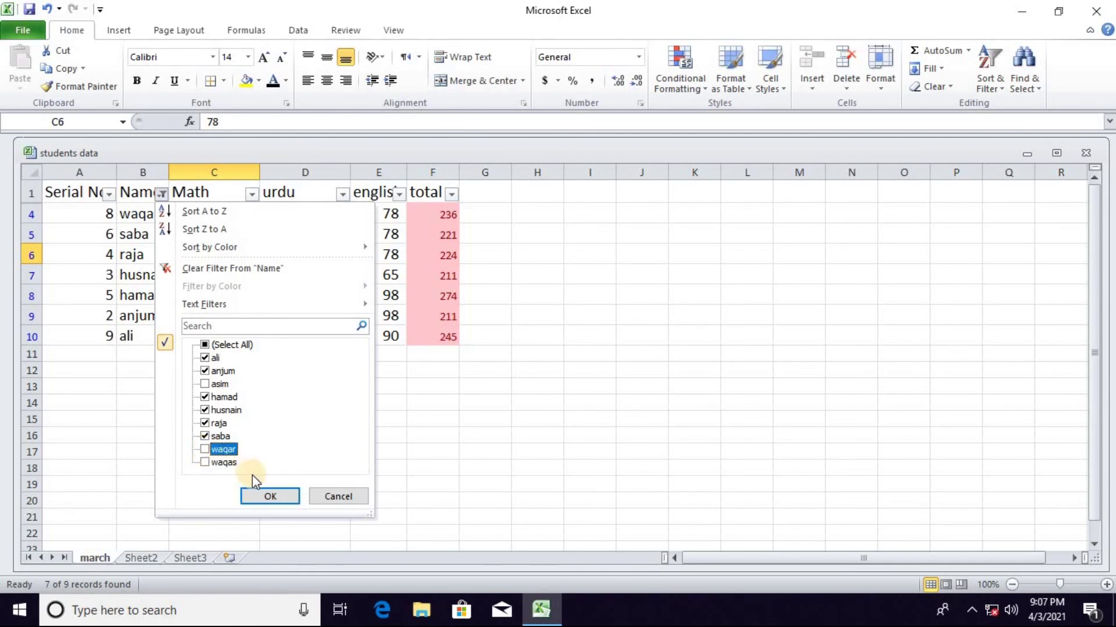
click(260, 495)
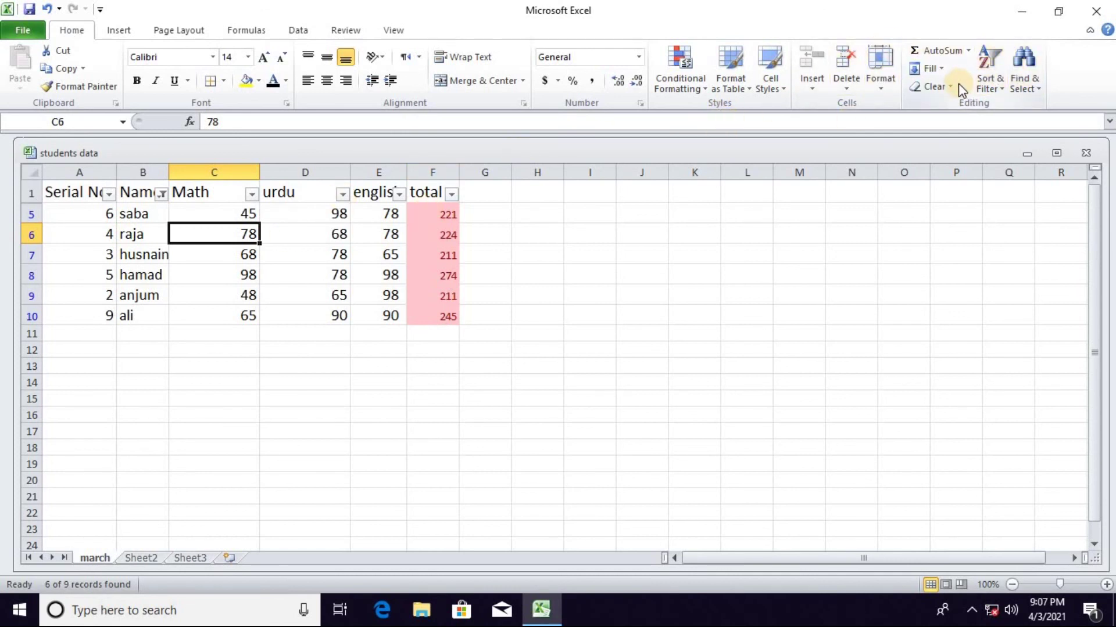
drag(224, 234, 238, 255)
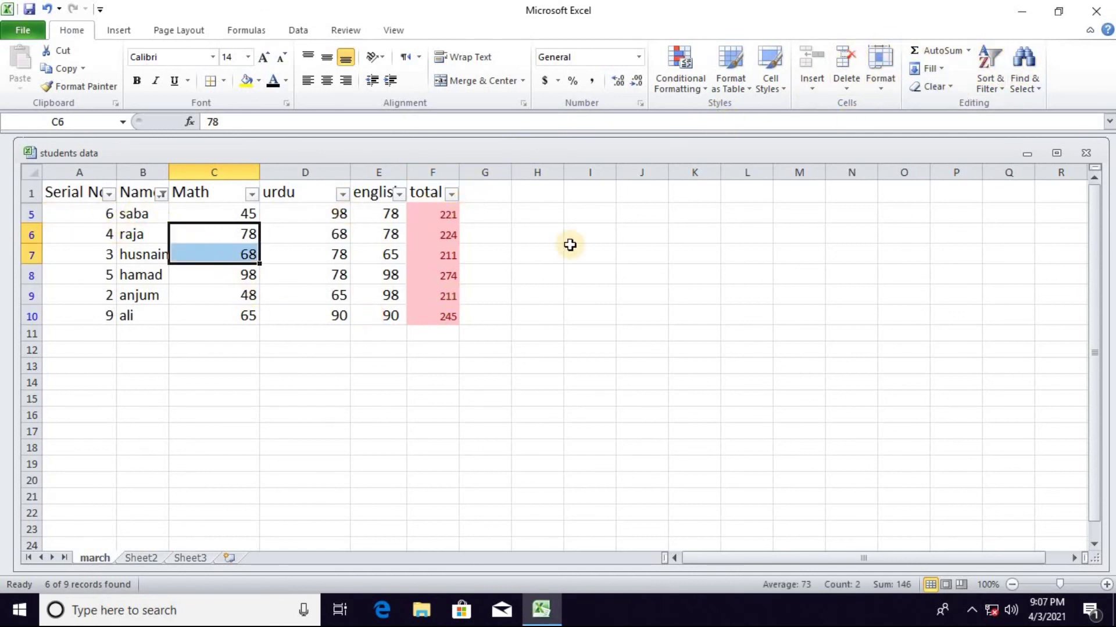
- Include the students with serial numbers 7 and 8 in the Name filter again
click(161, 194)
click(204, 449)
click(204, 462)
click(270, 496)
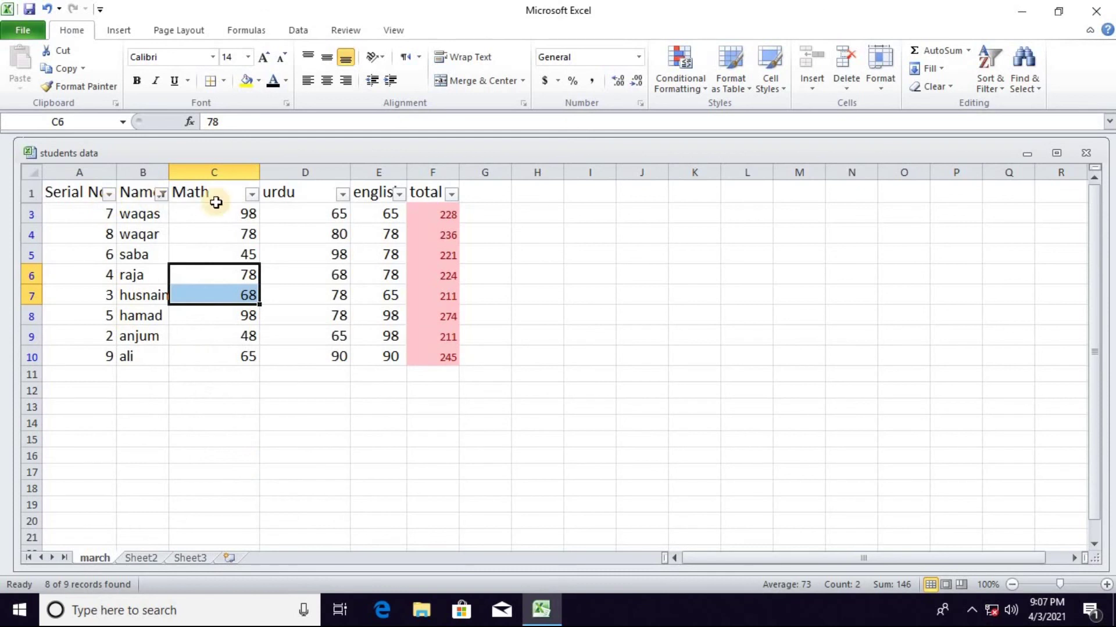
- Filter the Math column to hide the marks 45 and 48
click(252, 194)
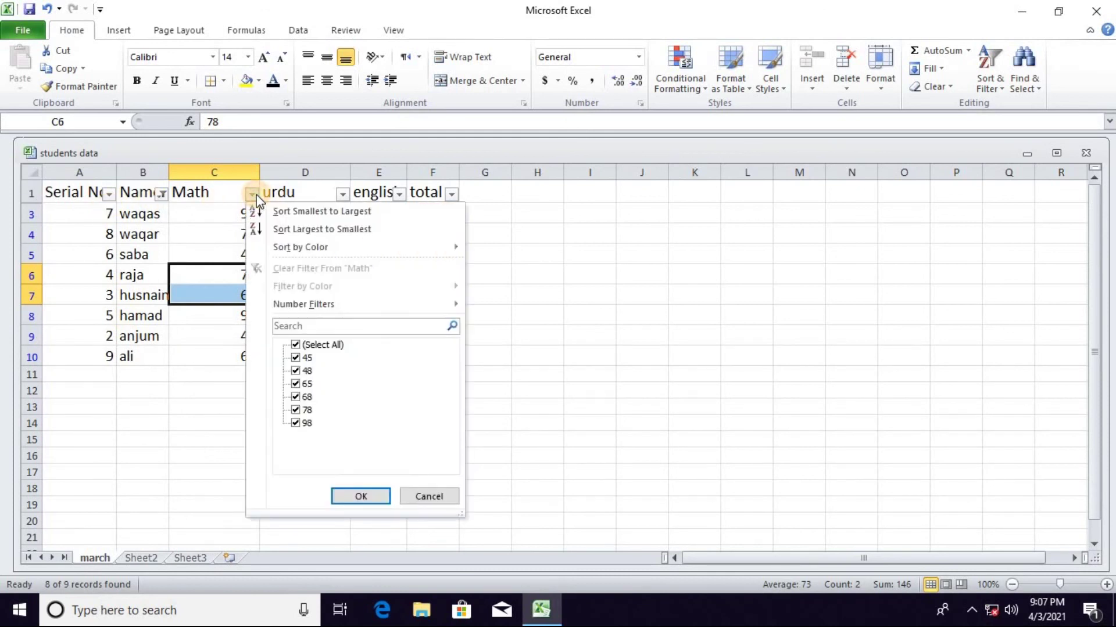
click(297, 358)
click(351, 495)
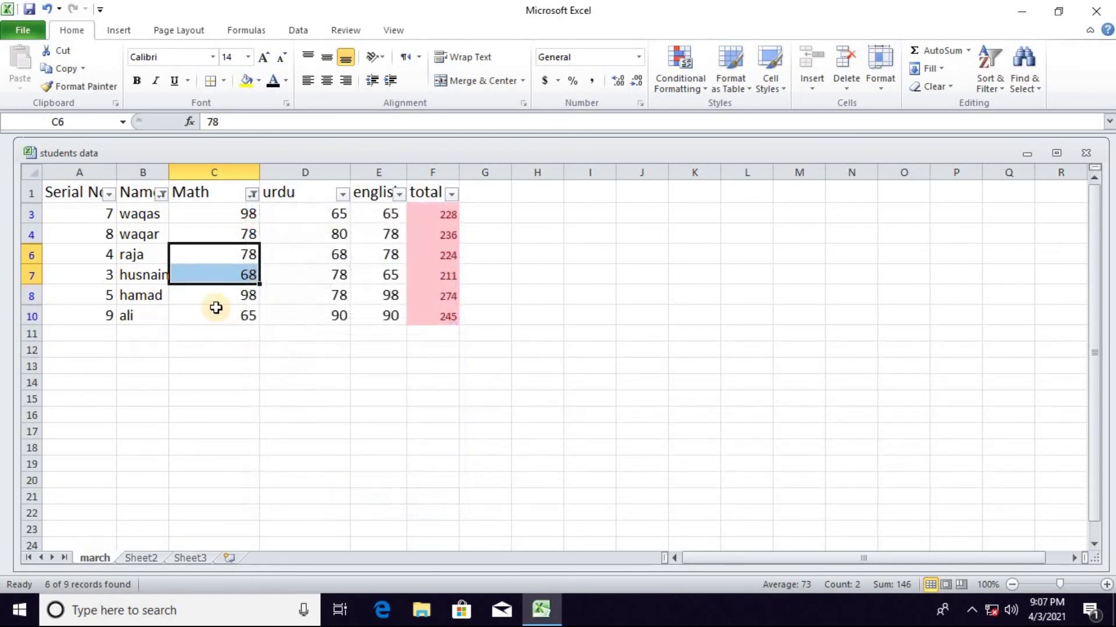
- Include the marks 45 and 48 in the Math filter again
click(251, 194)
click(297, 370)
click(297, 357)
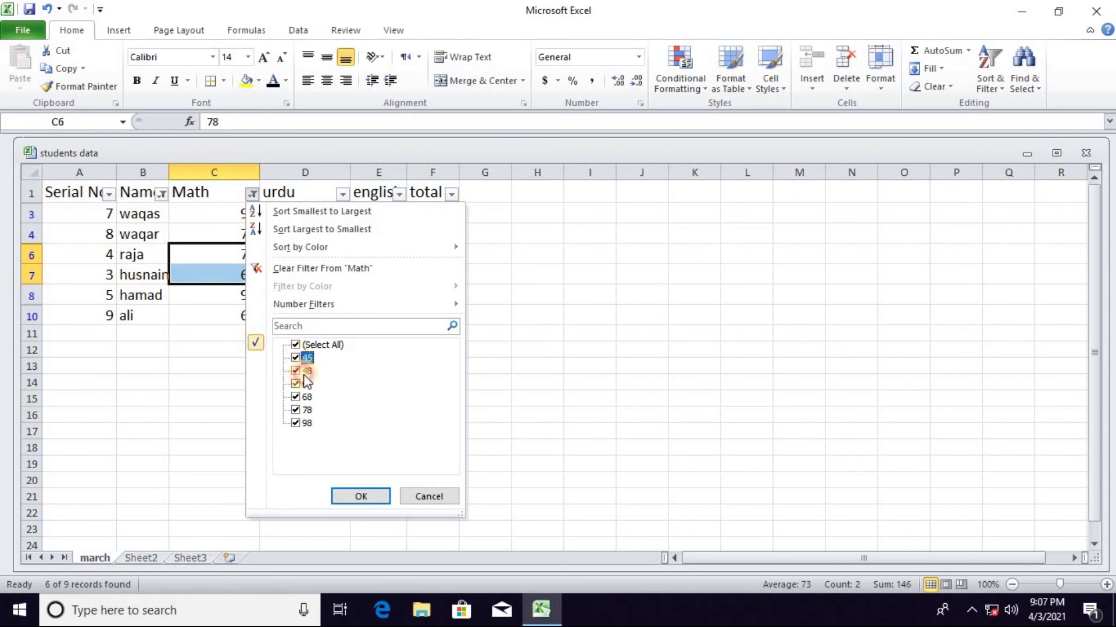
click(362, 497)
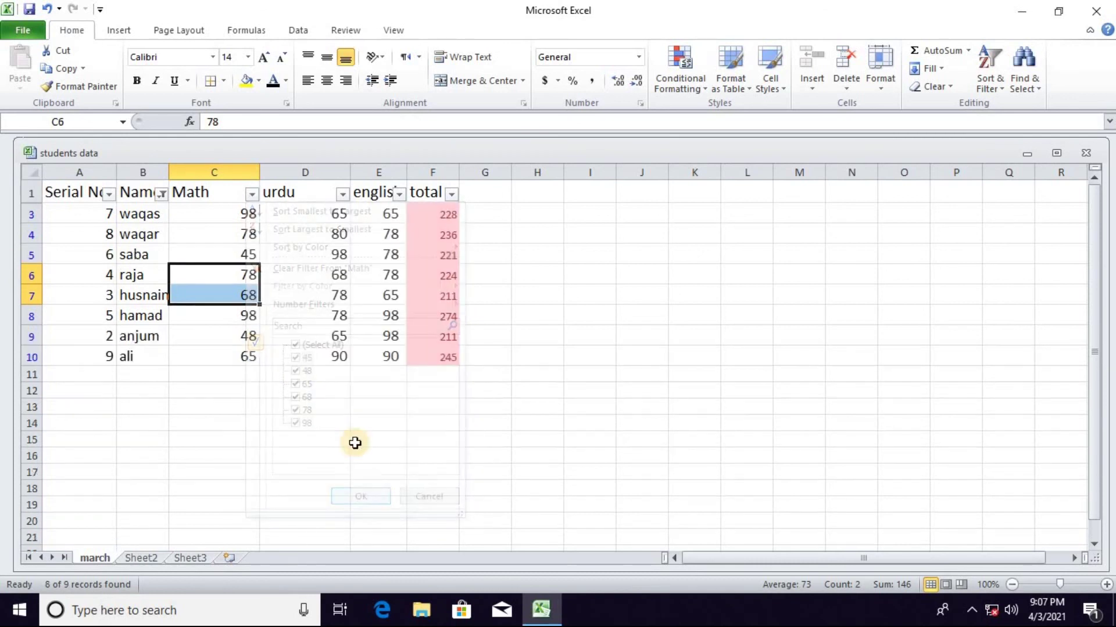
- Clear everything from the marks table A1:F10 with Clear All, and undo it
drag(100, 194, 448, 357)
click(937, 89)
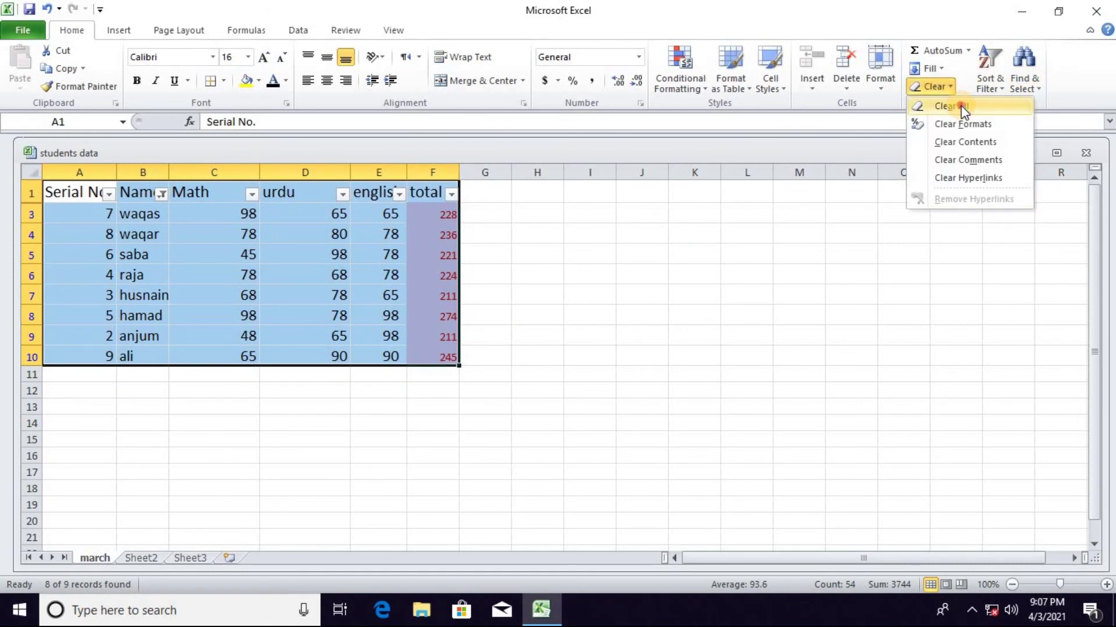
click(960, 105)
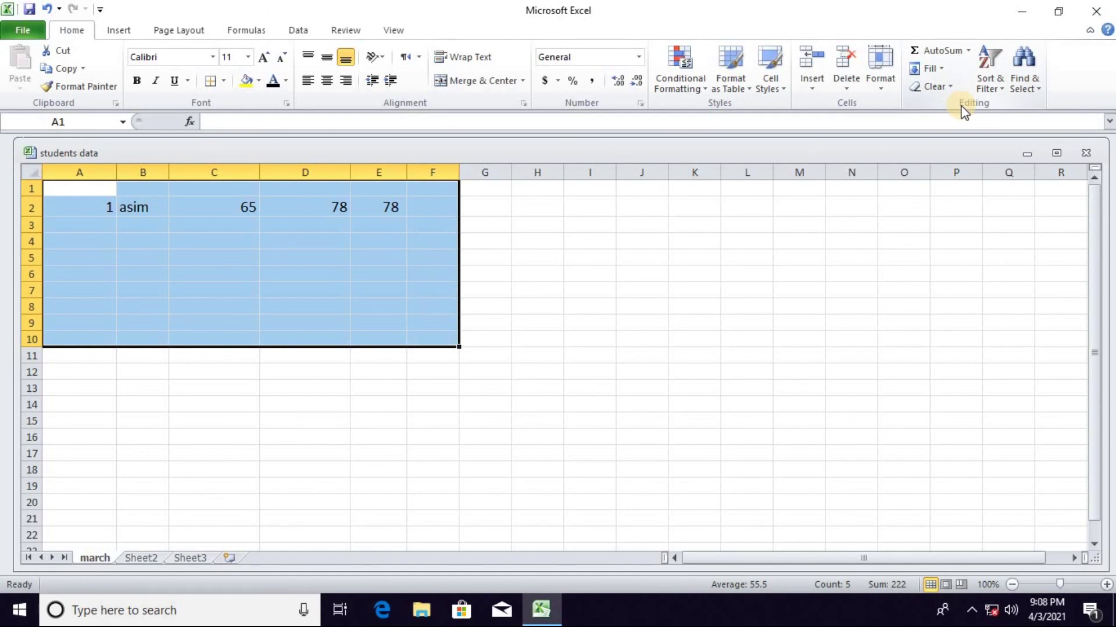
key(ctrl+z)
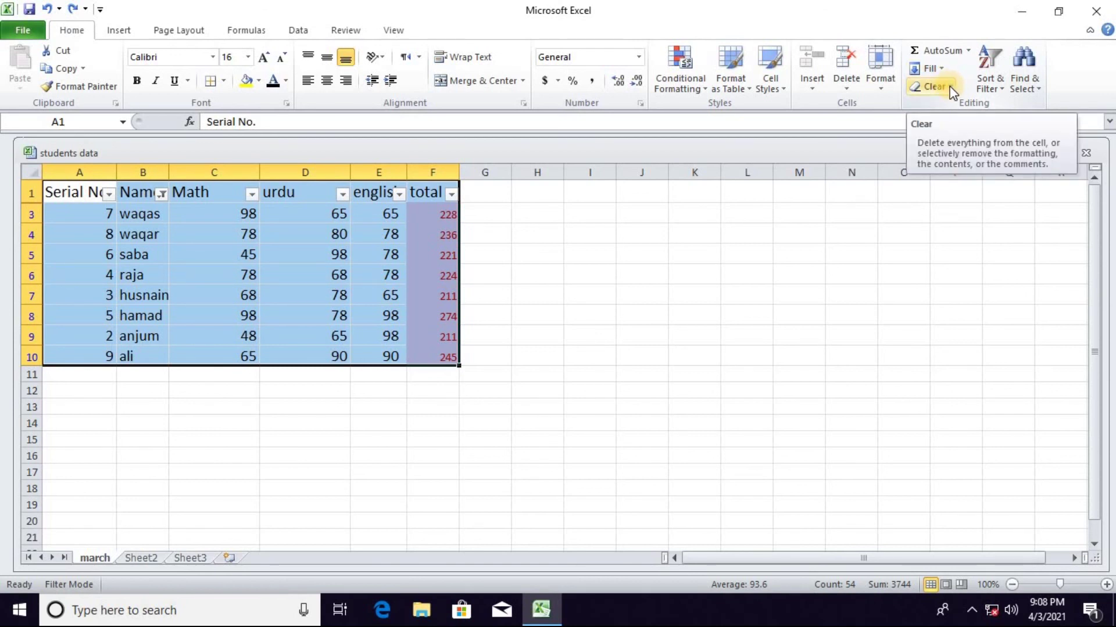
- Clear only the formats from the marks table A1:F10
click(951, 88)
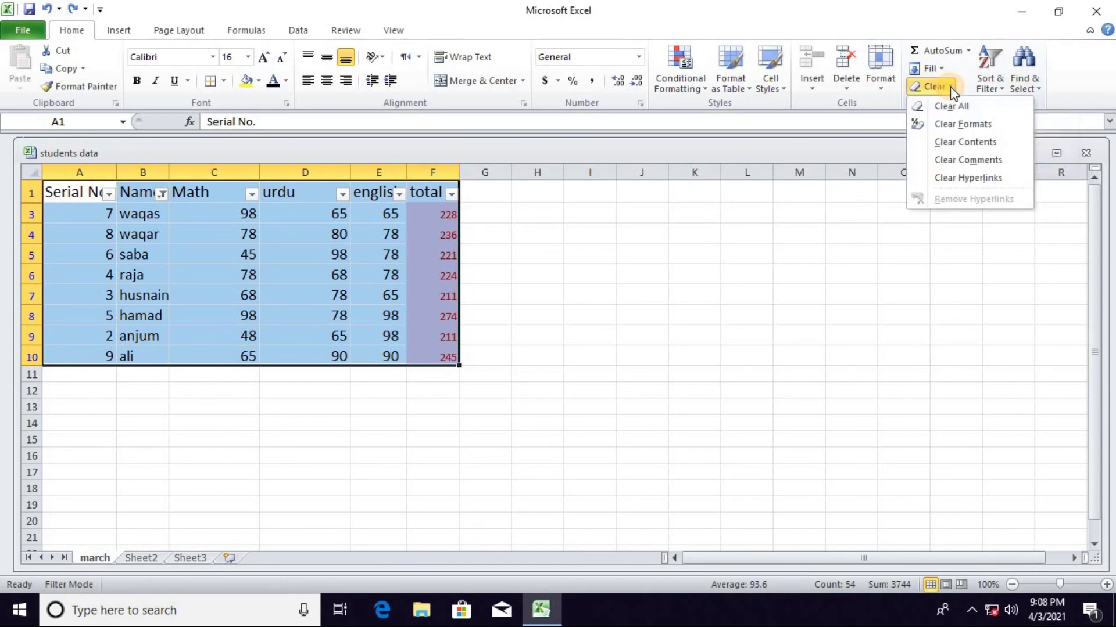
click(971, 124)
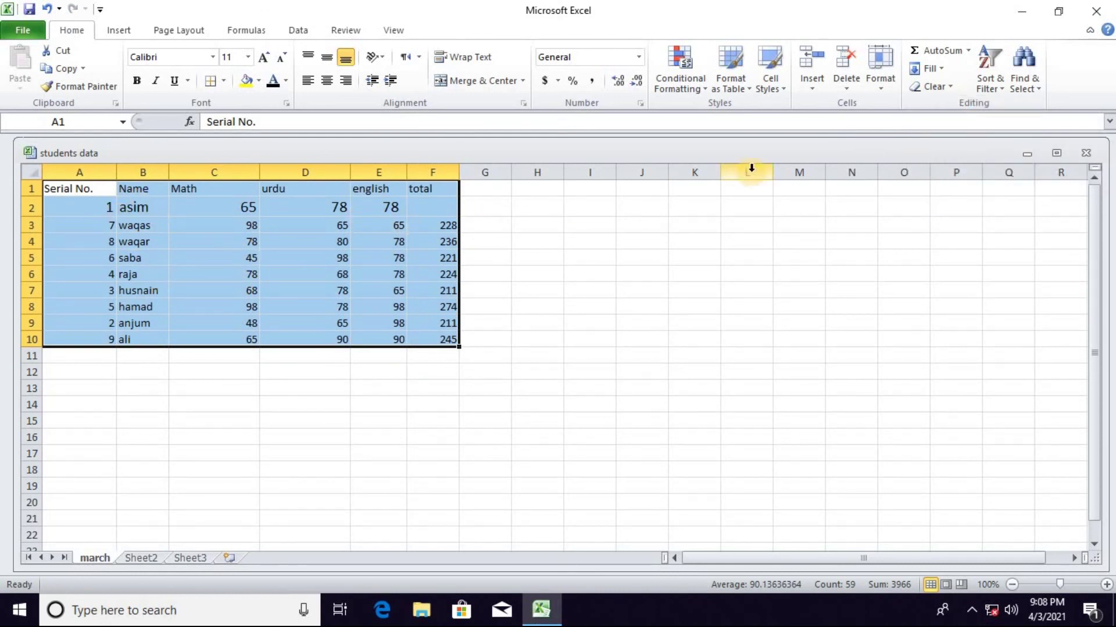
click(948, 88)
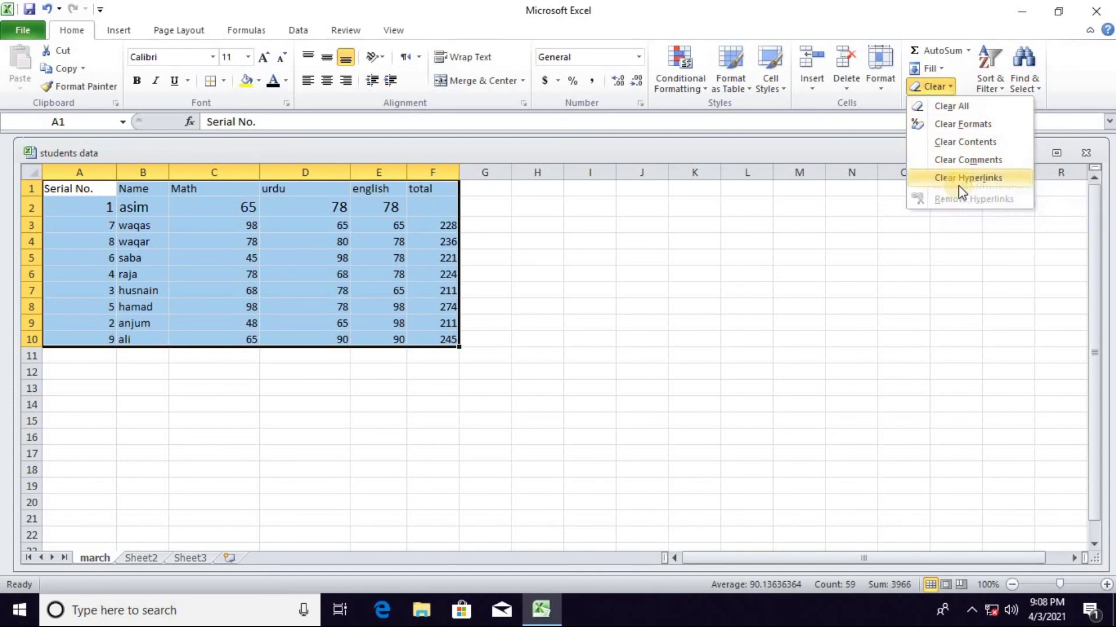
click(855, 179)
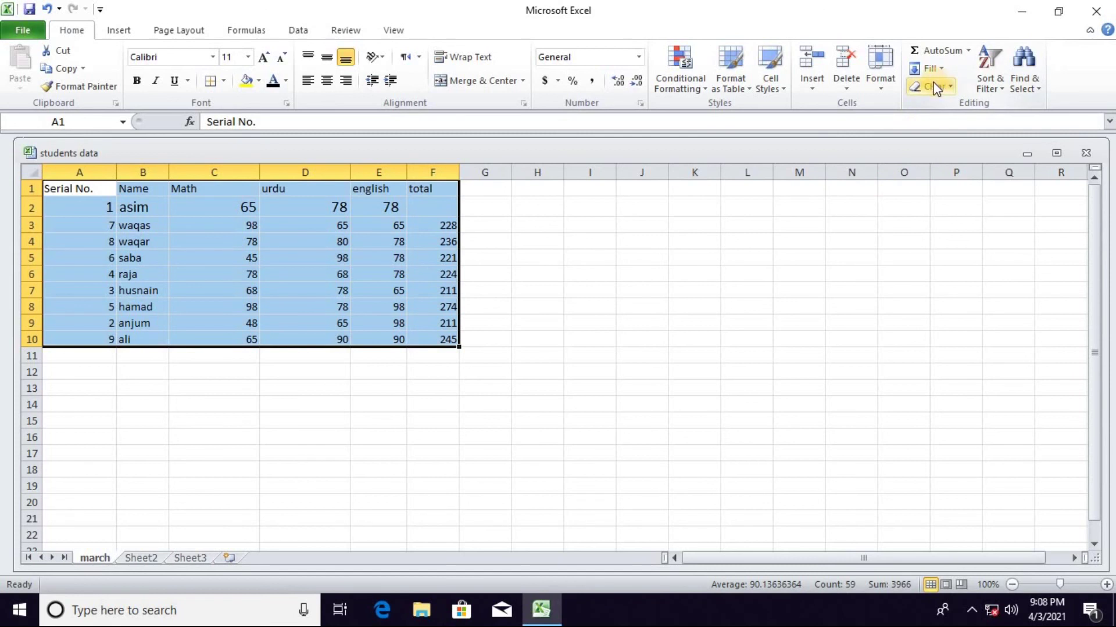
click(998, 86)
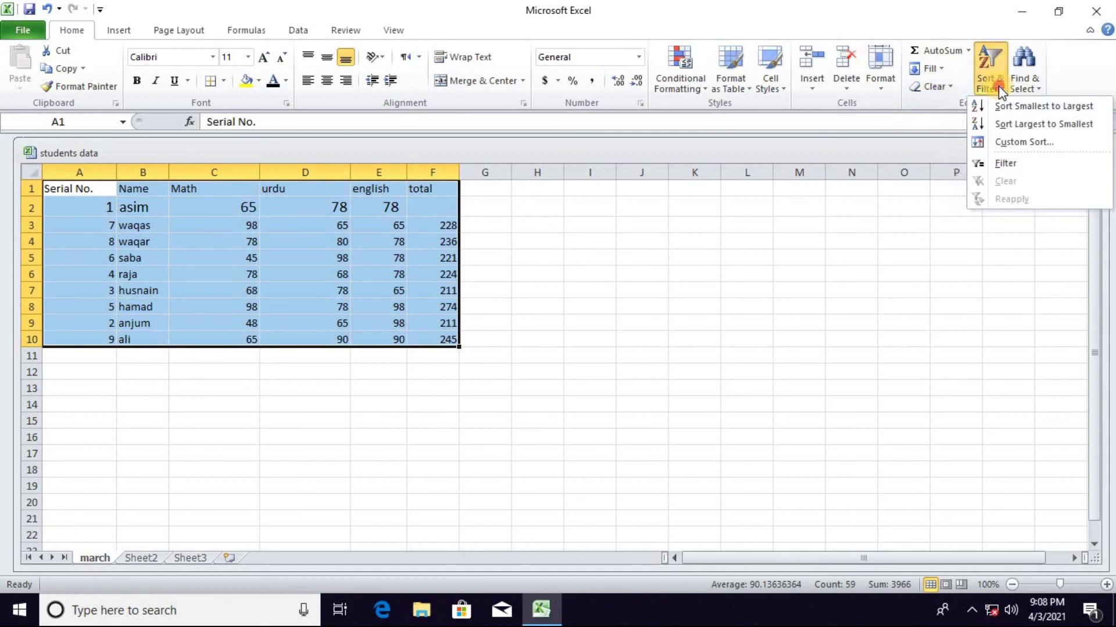
click(1000, 86)
click(1036, 85)
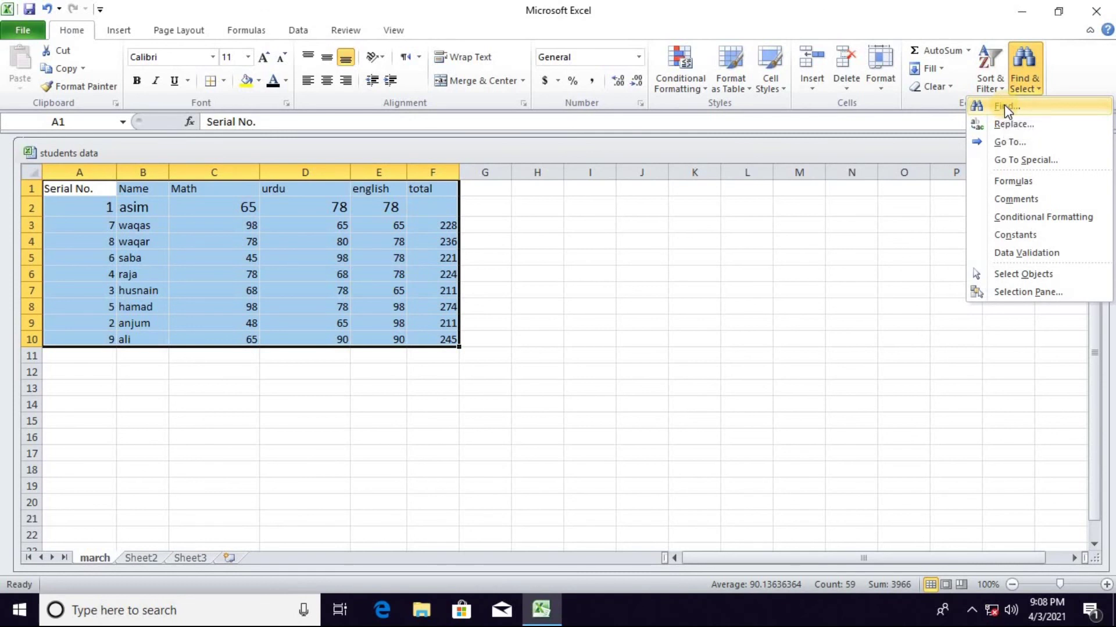
click(1023, 89)
click(725, 304)
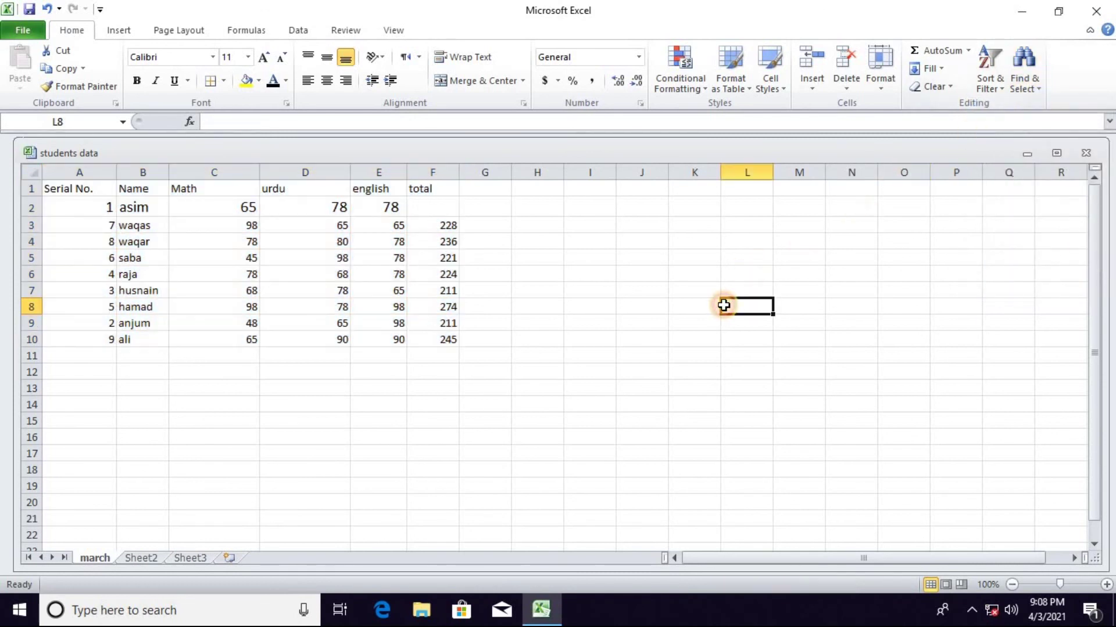
- Search the march sheet for the first name of the student listed in row 4
click(1023, 75)
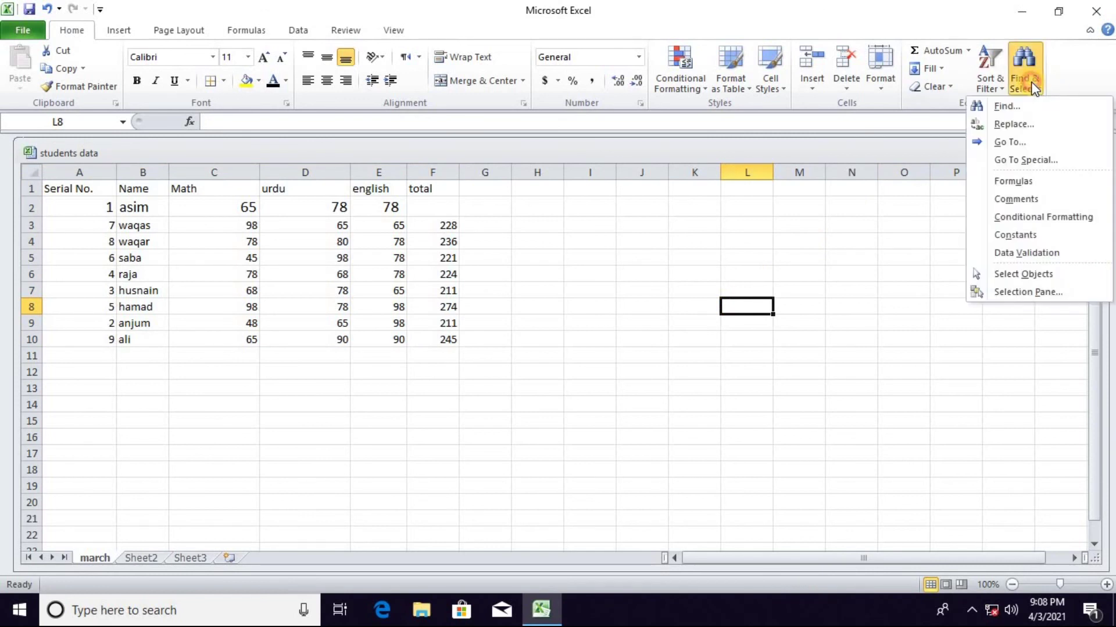
click(1010, 108)
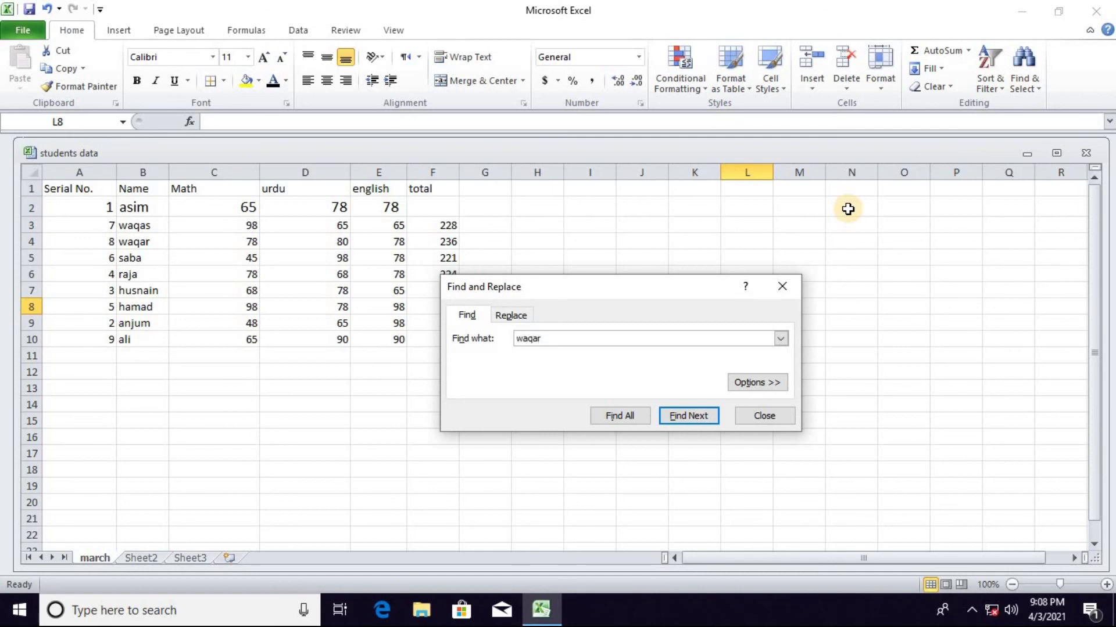
key(Return)
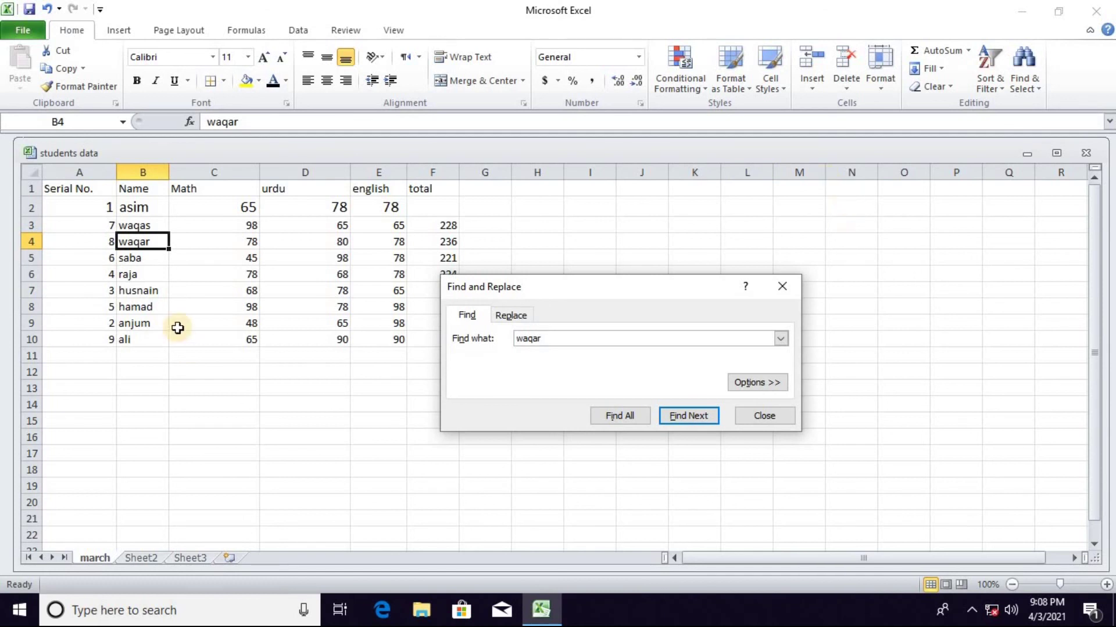
click(764, 414)
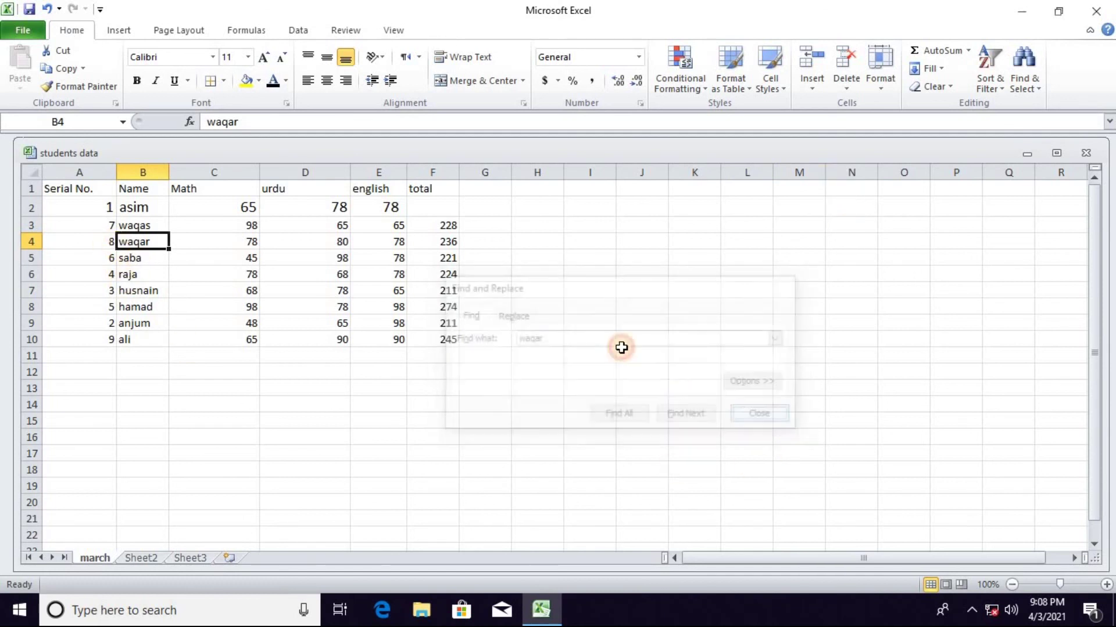
- Replace the student's name in cell B4 with a different first name using Find and Replace
click(1026, 85)
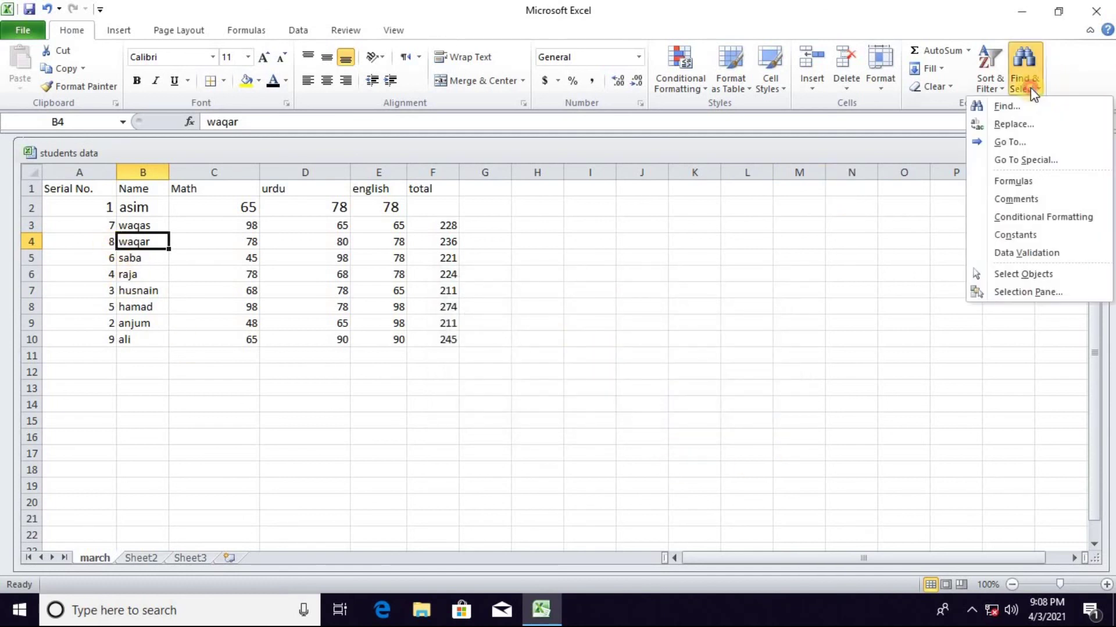
click(1040, 125)
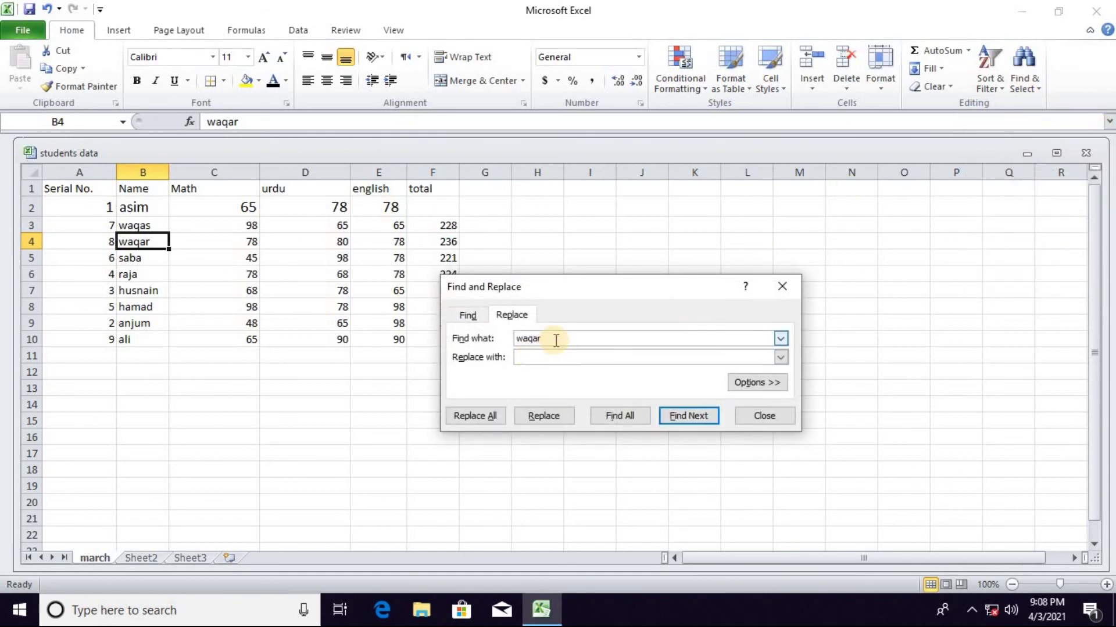
drag(556, 340, 517, 338)
click(528, 358)
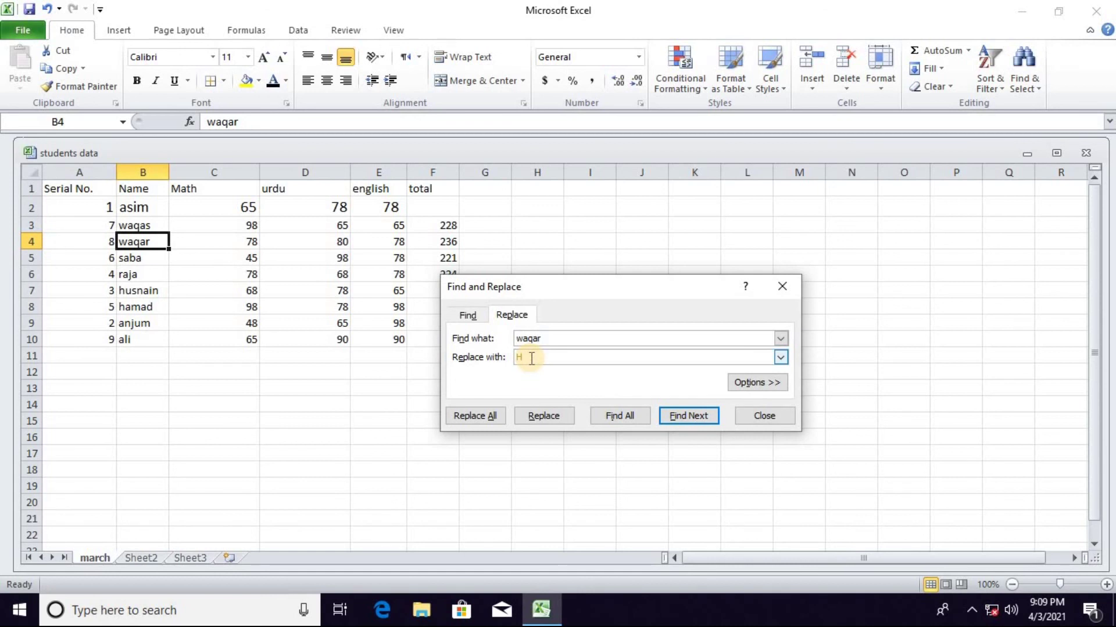
click(546, 418)
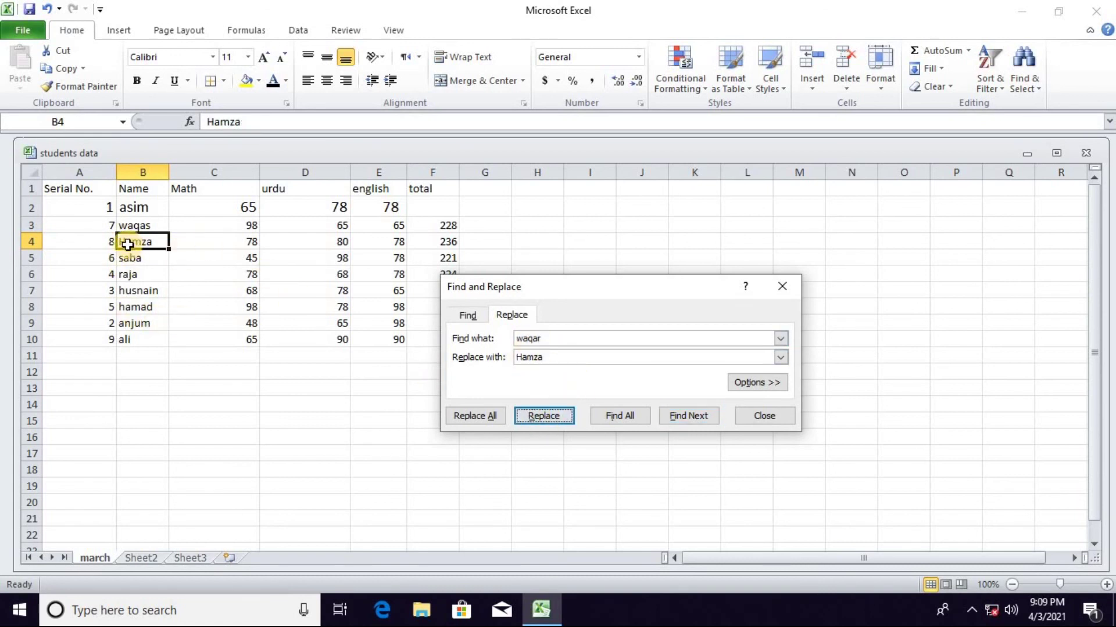
click(757, 415)
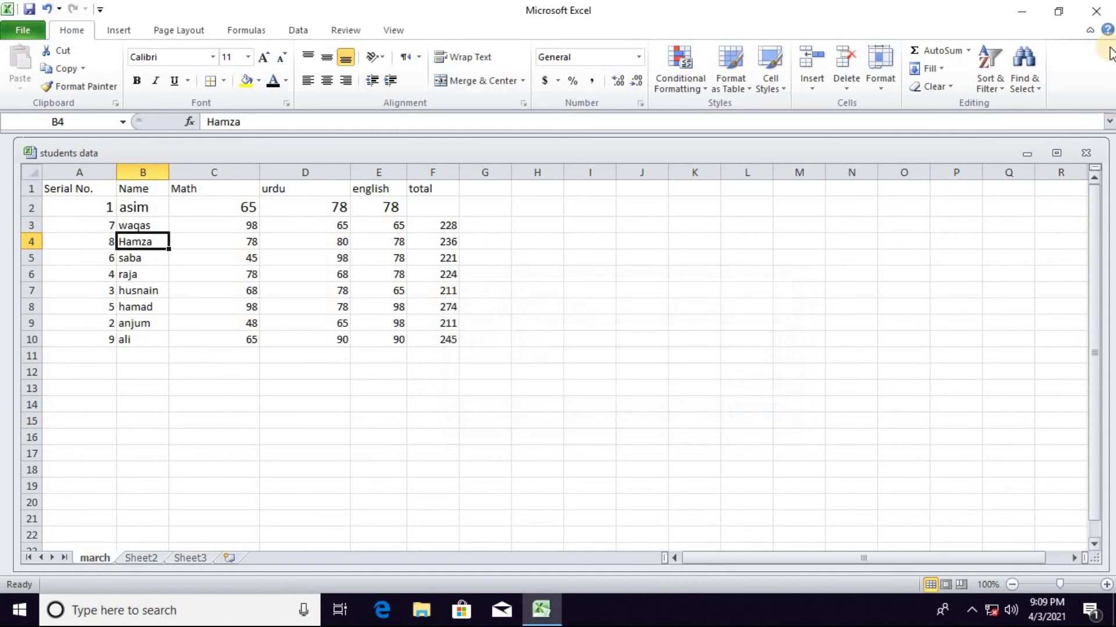
click(1026, 75)
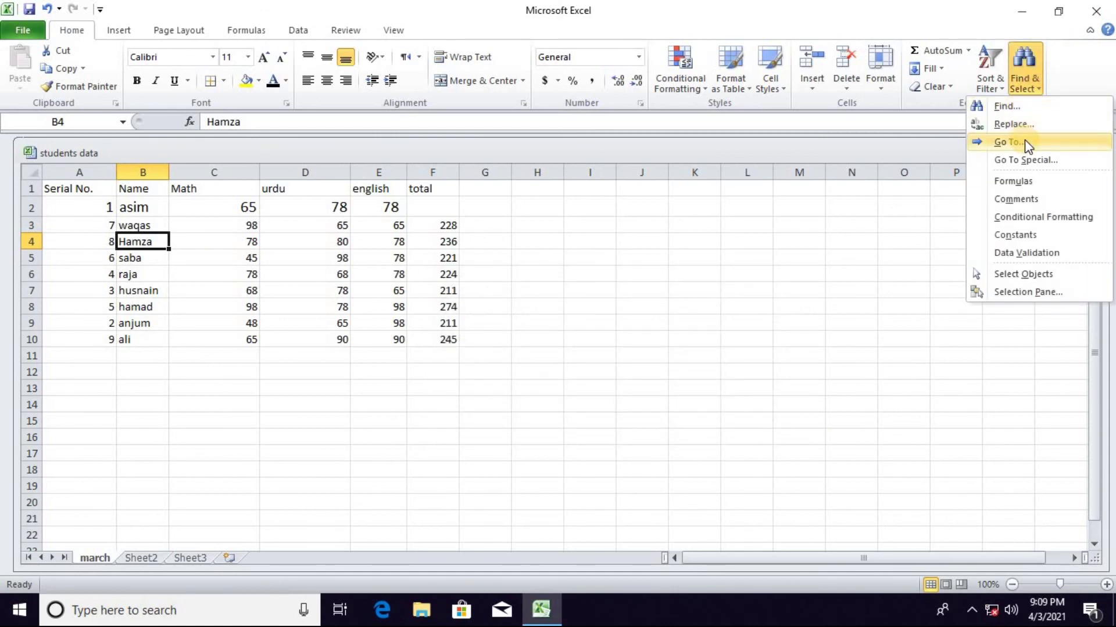
click(1024, 142)
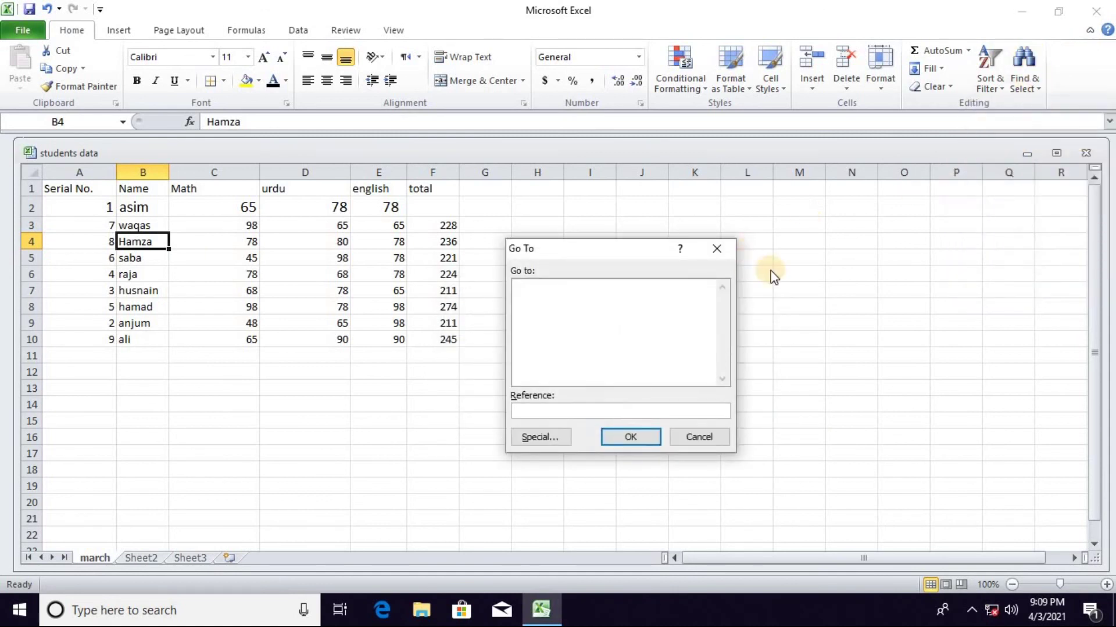
click(700, 436)
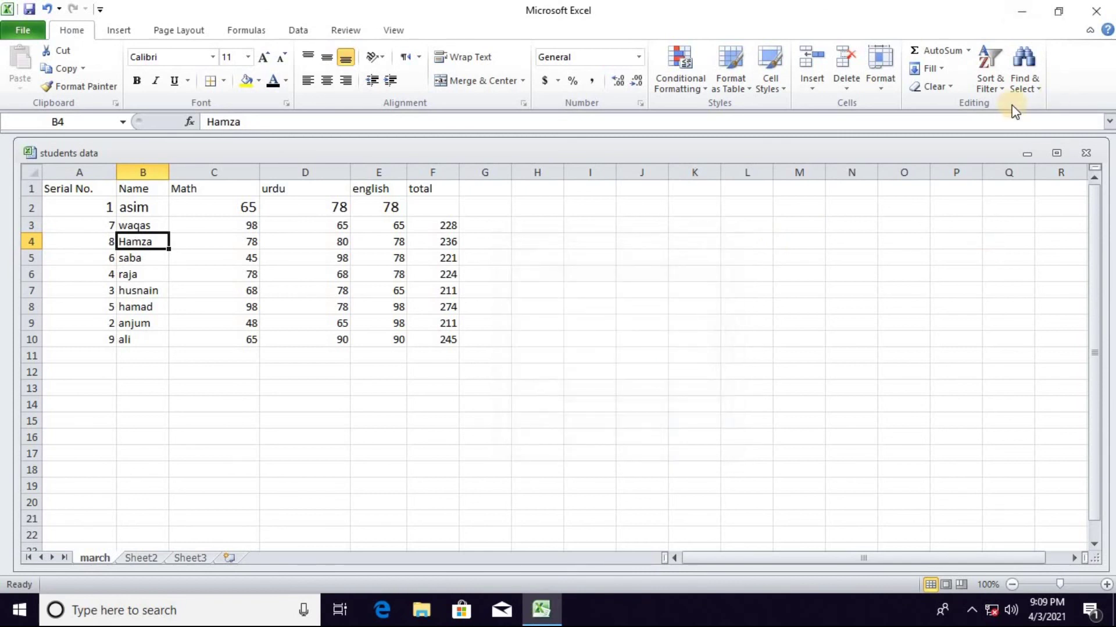
click(1032, 91)
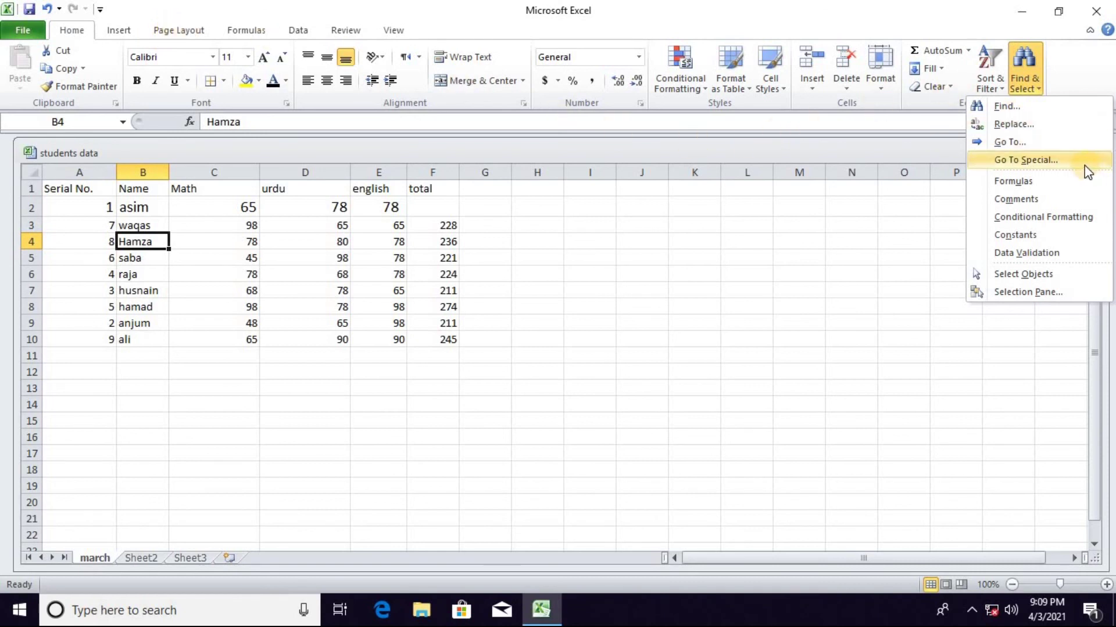
click(889, 281)
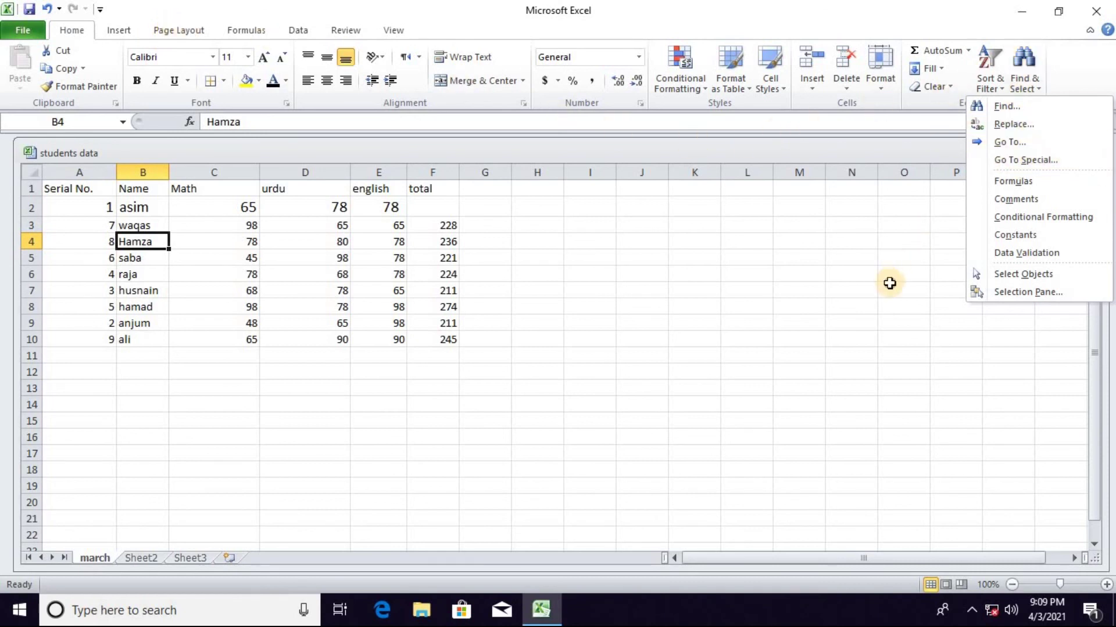
- Turn on Select Objects mode for the sheet, and turn it off again
click(1033, 89)
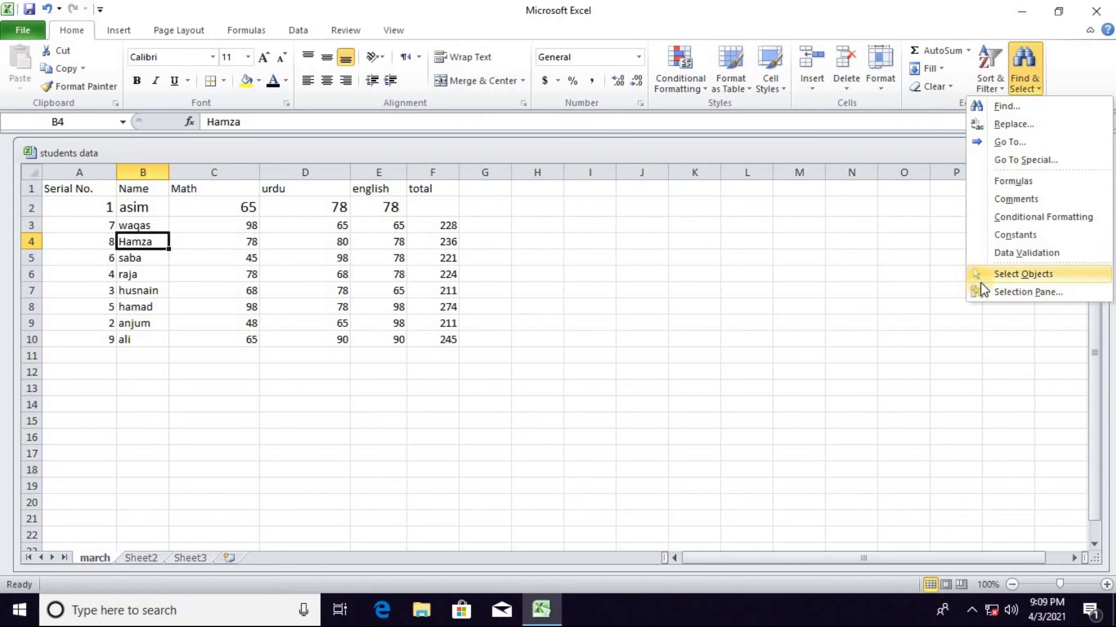
click(1056, 274)
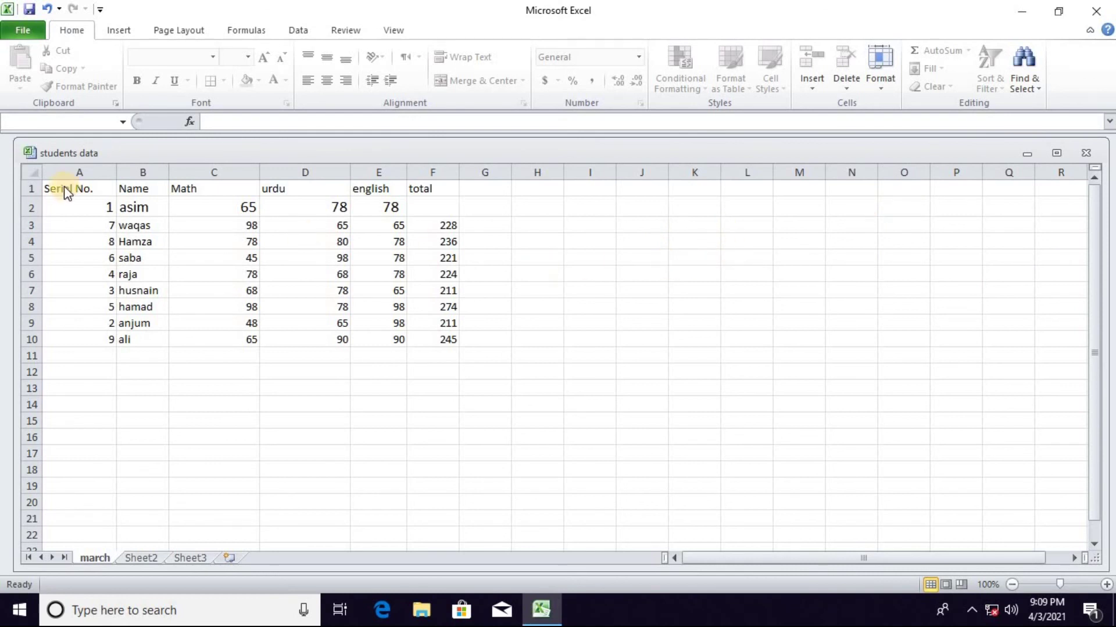
click(1022, 88)
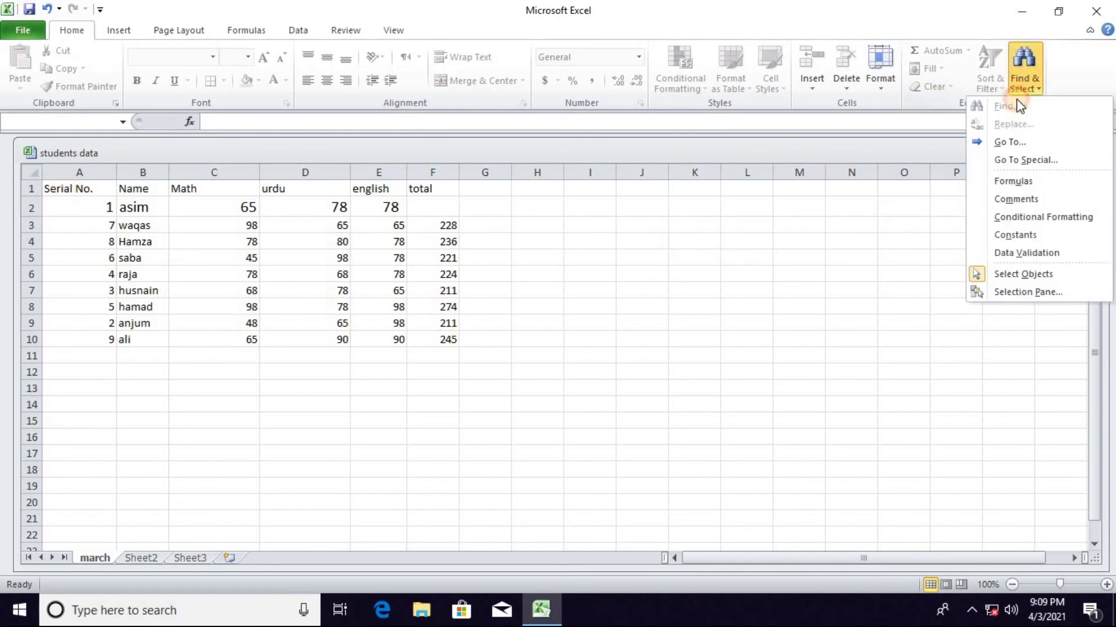
click(1006, 277)
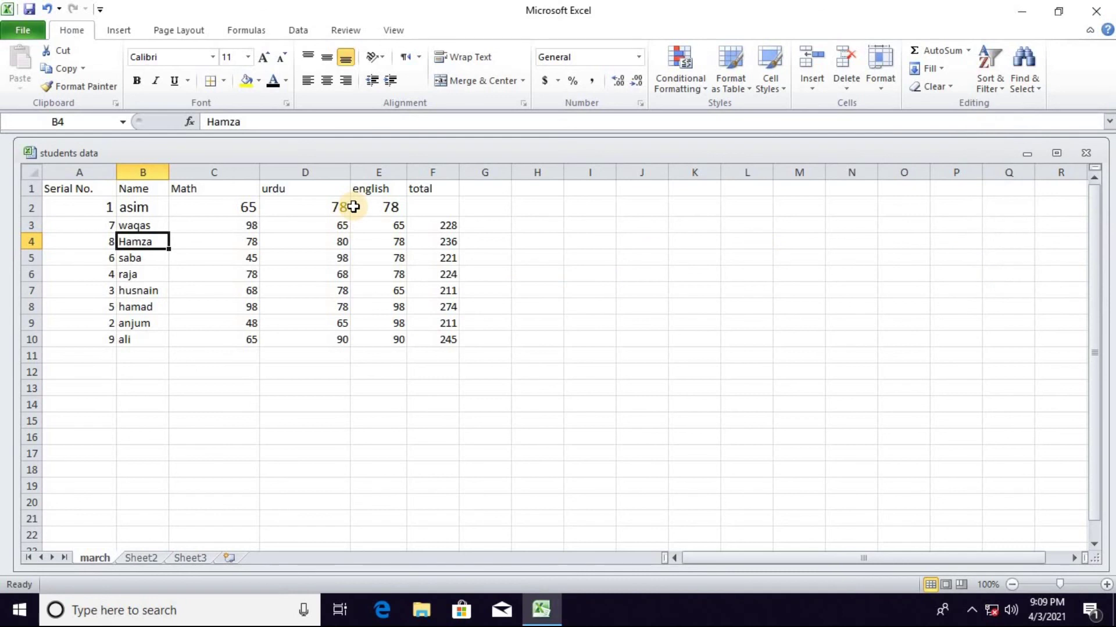